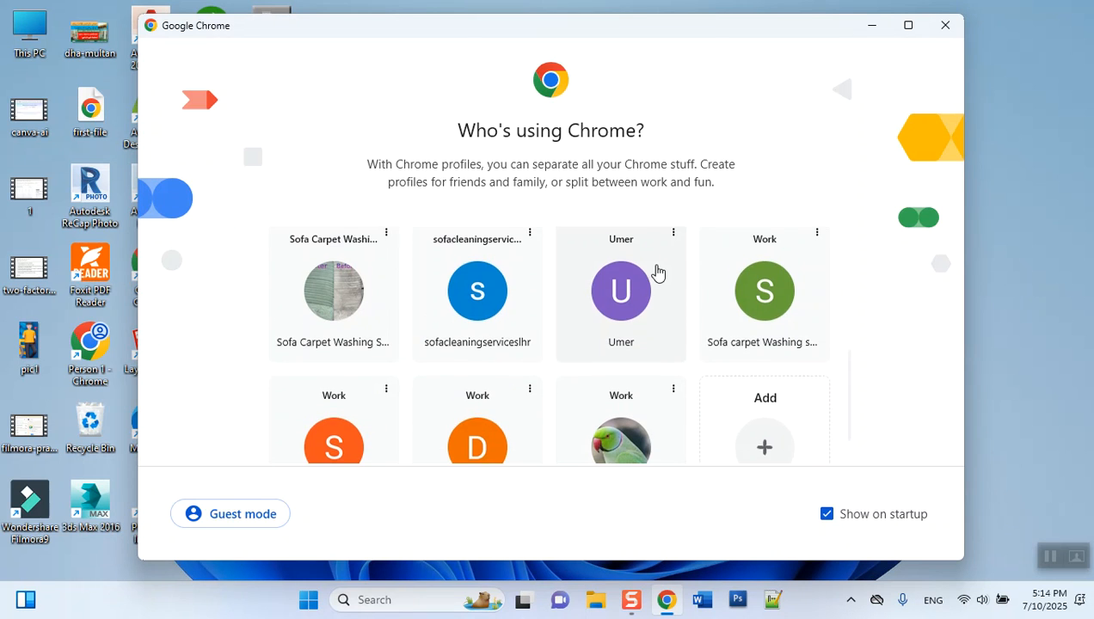
- Open the Work browser profile with the parrot picture and load the Google Ads home page in a new tab
{"action": "left_click", "coordinate": [612, 393]}
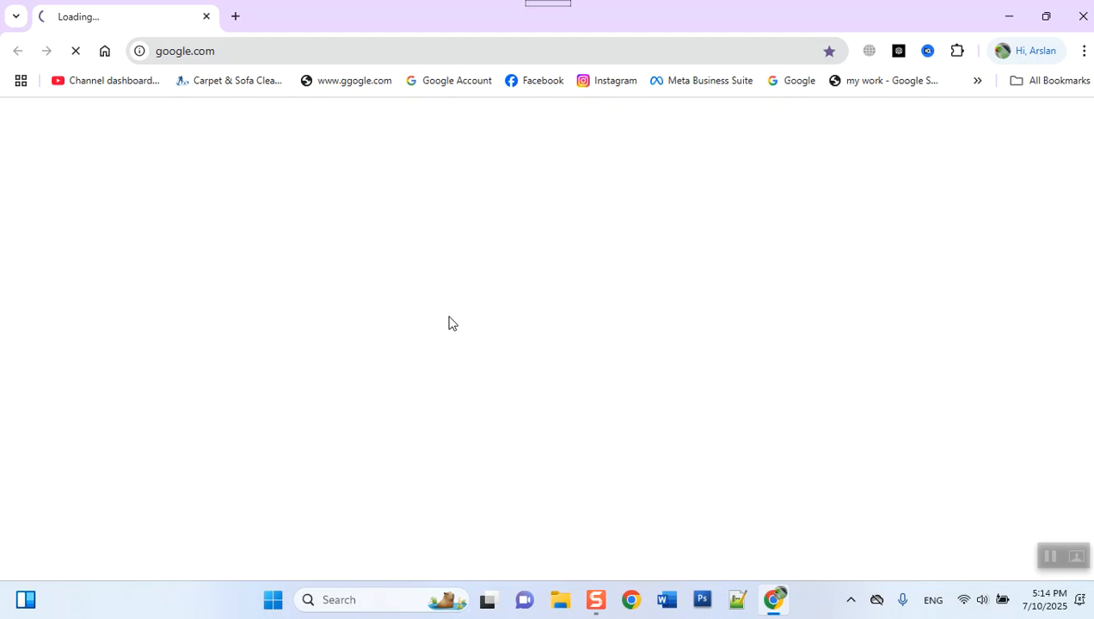
{"action": "left_click", "coordinate": [235, 16]}
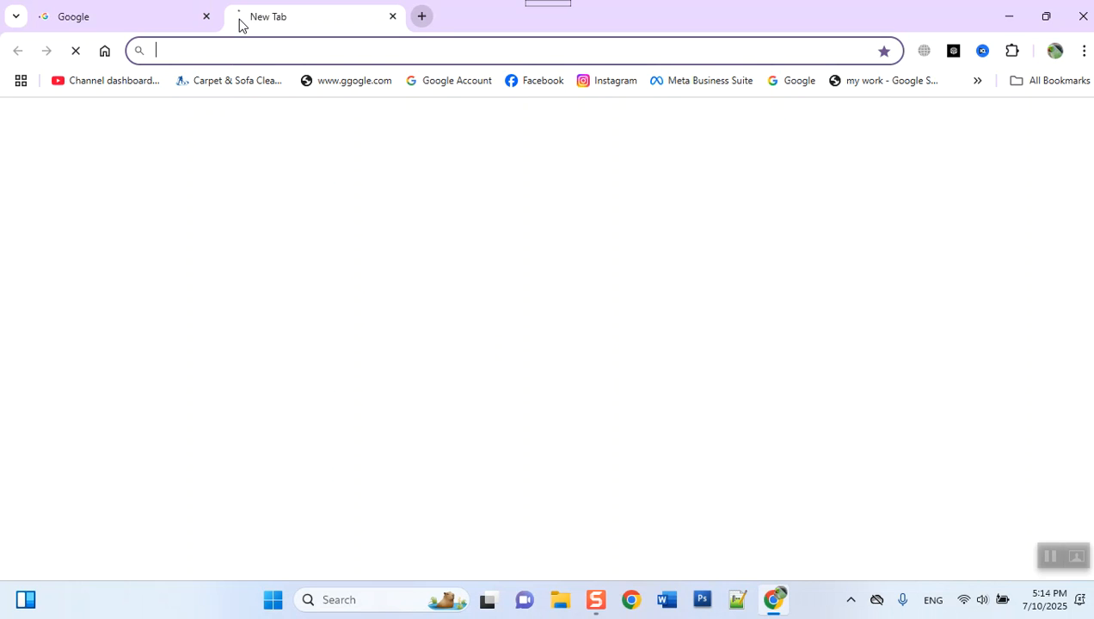
{"action": "type", "text": "ad"}
{"action": "key", "text": "Return"}
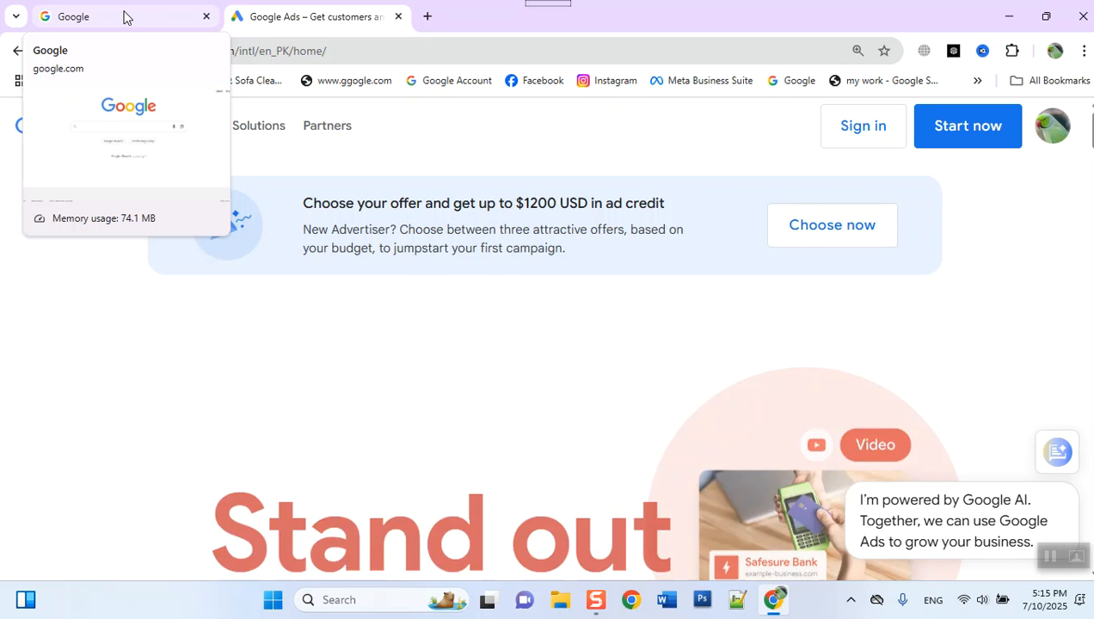
- Sign in to Google Ads and choose the active Client Account from the account list
{"action": "left_click", "coordinate": [327, 125]}
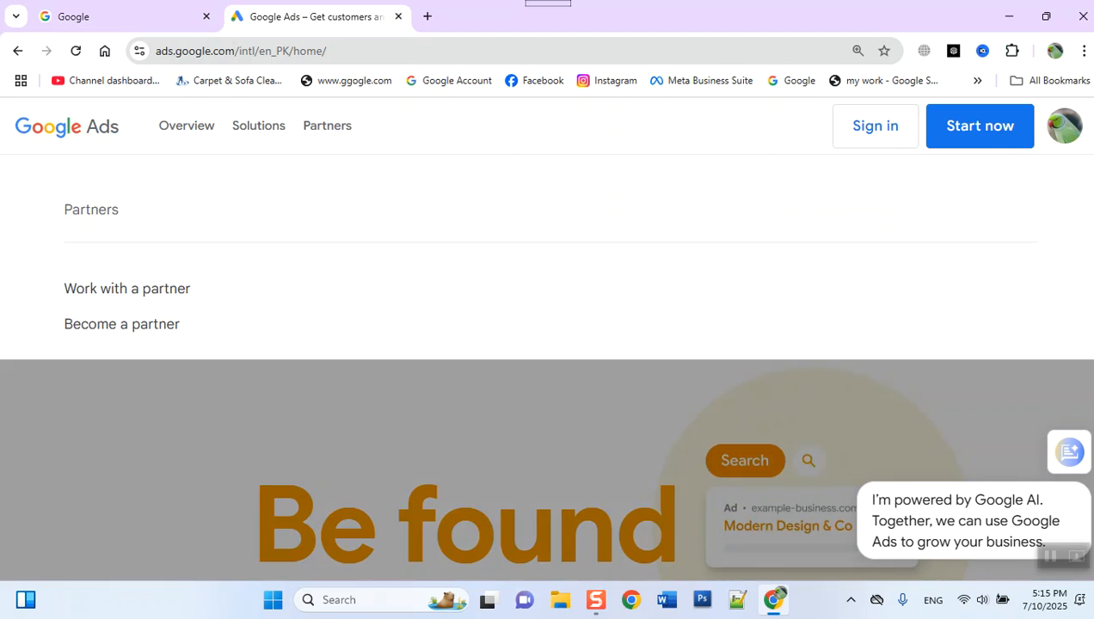
{"action": "left_click", "coordinate": [841, 135]}
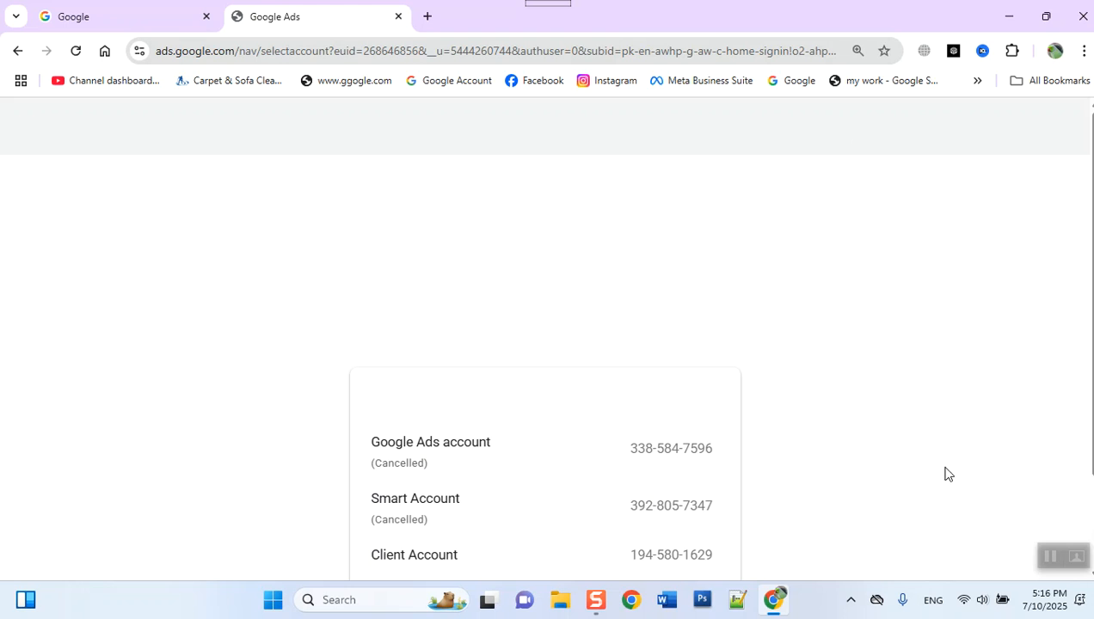
{"action": "scroll", "coordinate": [1086, 298], "scroll_direction": "down", "scroll_amount": 1}
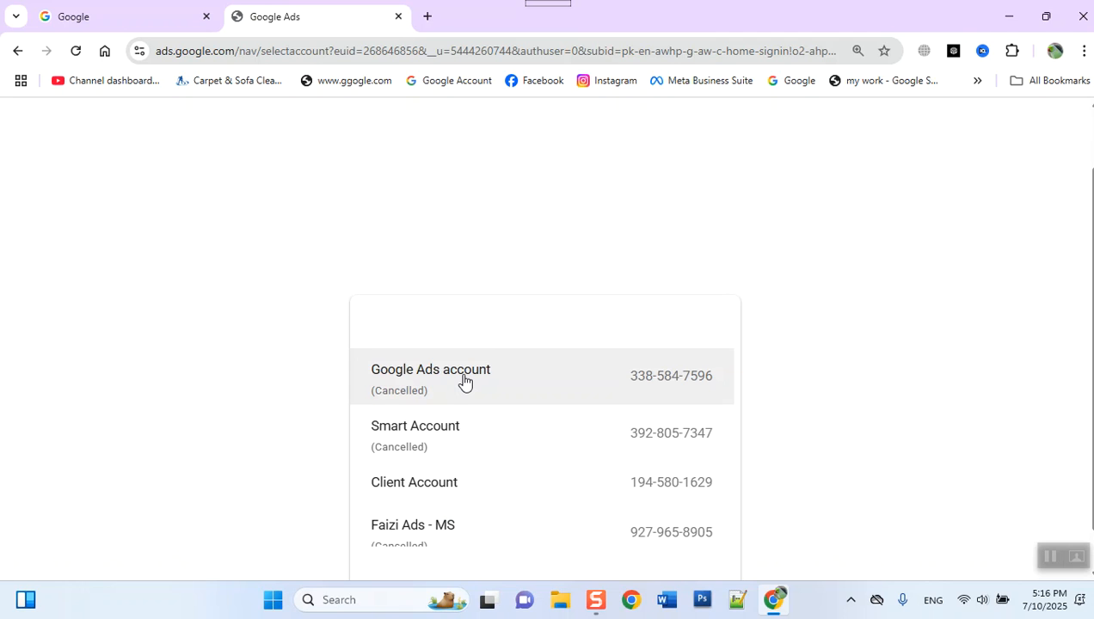
{"action": "scroll", "coordinate": [463, 378], "scroll_direction": "down", "scroll_amount": 1}
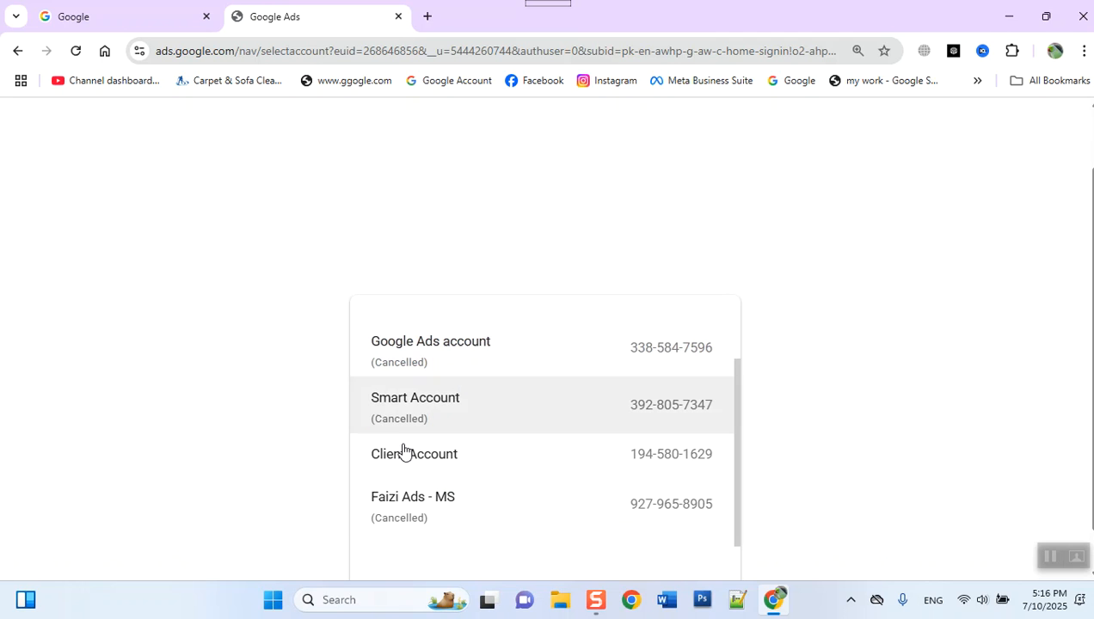
{"action": "left_click", "coordinate": [473, 478]}
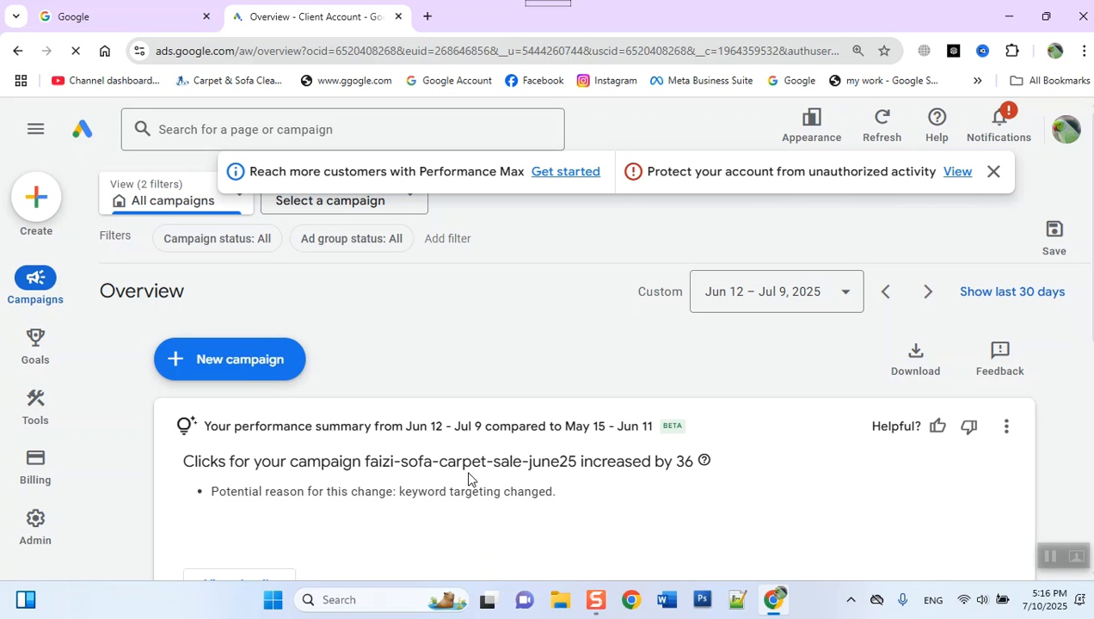
- Go from the account overview to the Campaigns page
{"action": "mouse_move", "coordinate": [39, 353]}
{"action": "scroll", "coordinate": [324, 402], "scroll_direction": "down", "scroll_amount": 4}
{"action": "scroll", "coordinate": [324, 403], "scroll_direction": "up", "scroll_amount": 1}
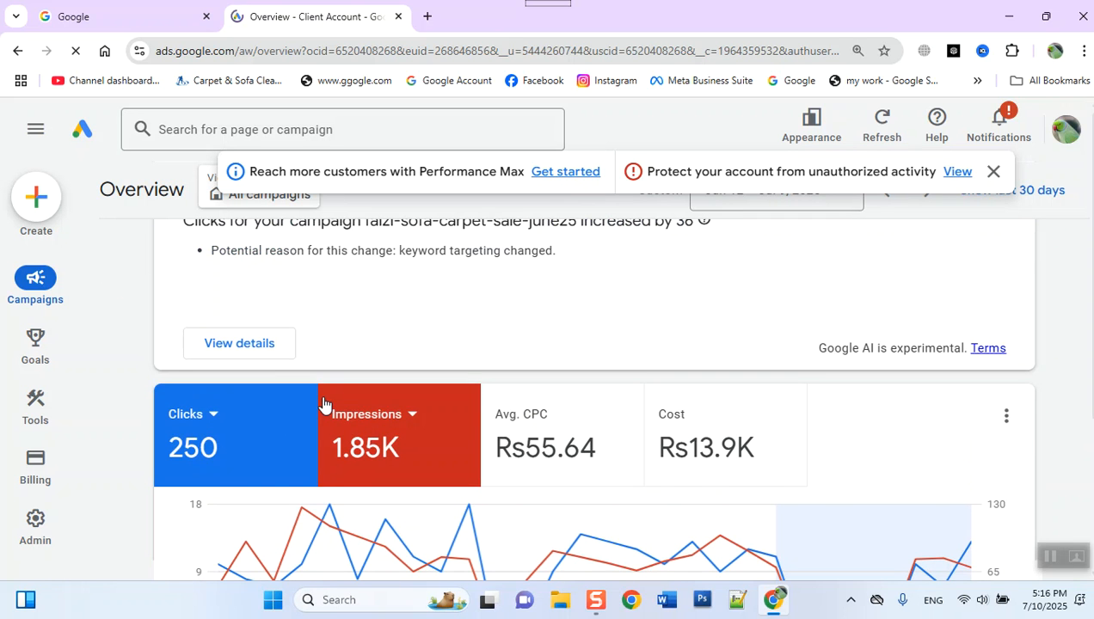
{"action": "scroll", "coordinate": [324, 402], "scroll_direction": "down", "scroll_amount": 2}
{"action": "mouse_move", "coordinate": [39, 279]}
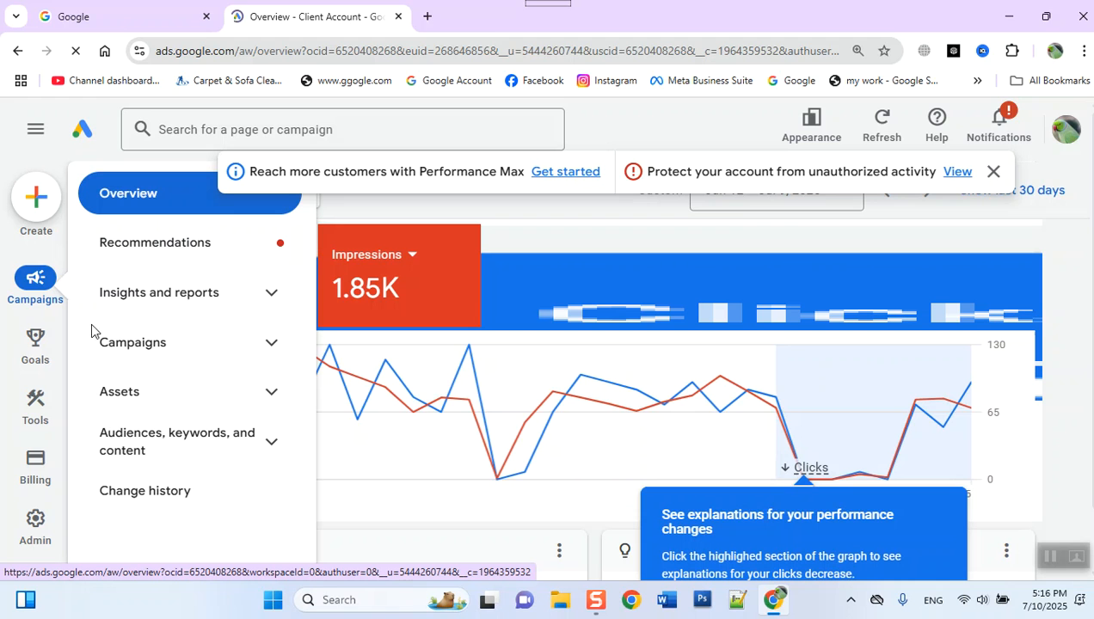
{"action": "left_click", "coordinate": [112, 344]}
{"action": "left_click", "coordinate": [176, 404]}
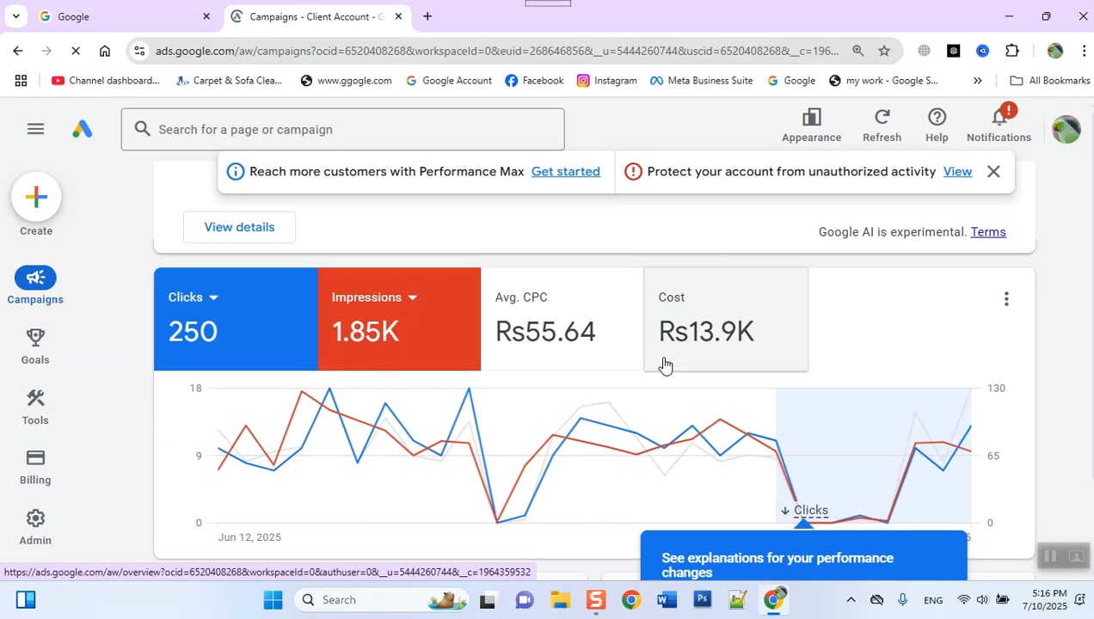
- Set the Campaigns page's date range to Today and dismiss the notification banner
{"action": "scroll", "coordinate": [689, 297], "scroll_direction": "up", "scroll_amount": 5}
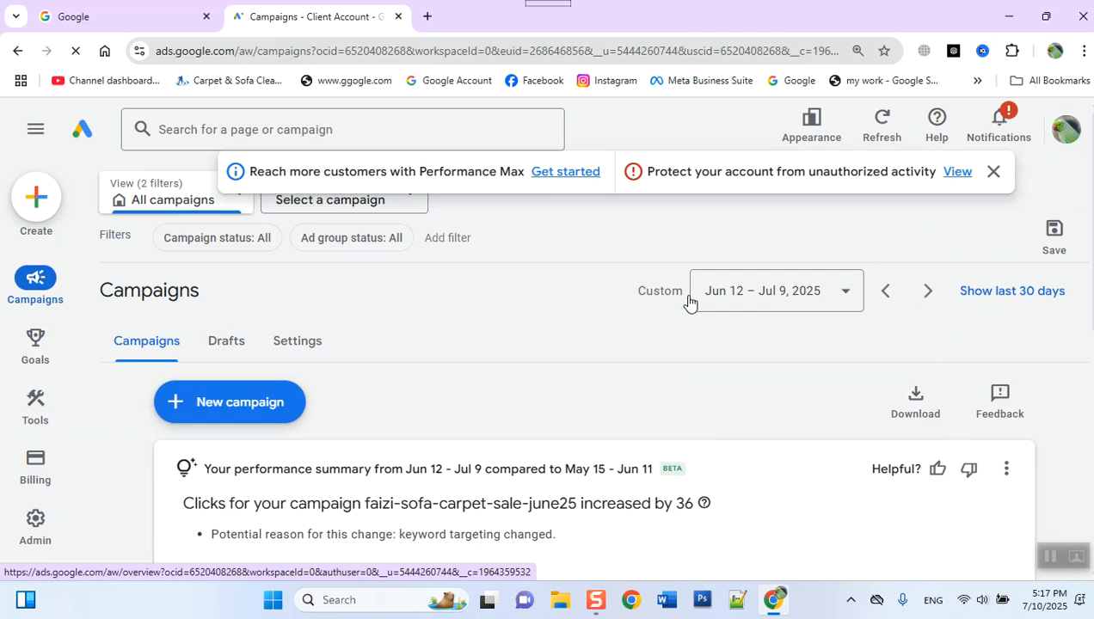
{"action": "left_click", "coordinate": [713, 302]}
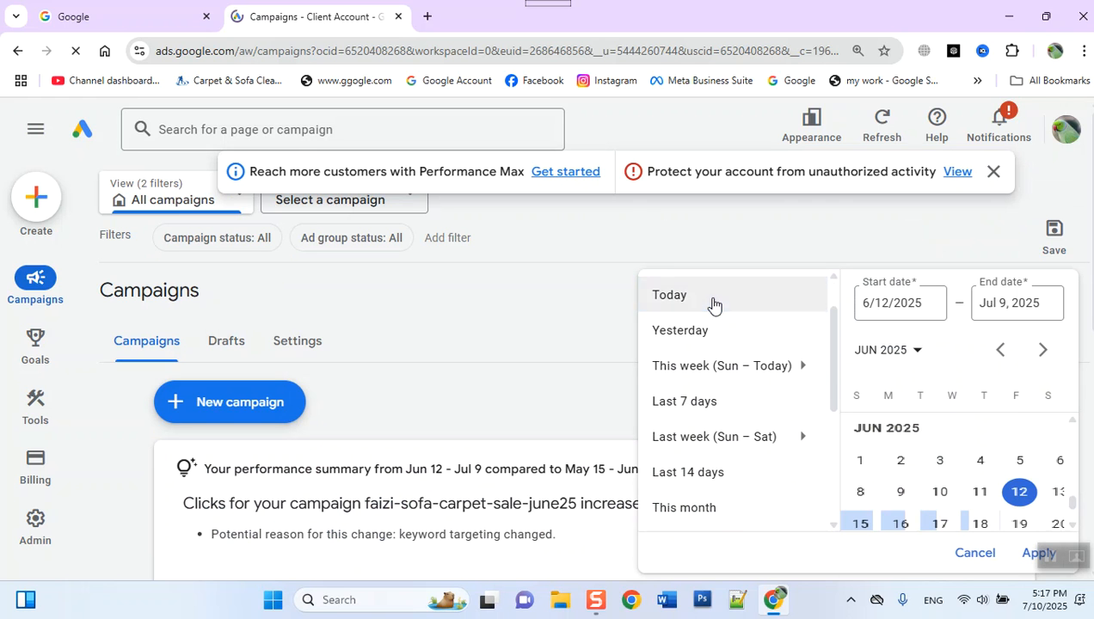
{"action": "left_click", "coordinate": [676, 297]}
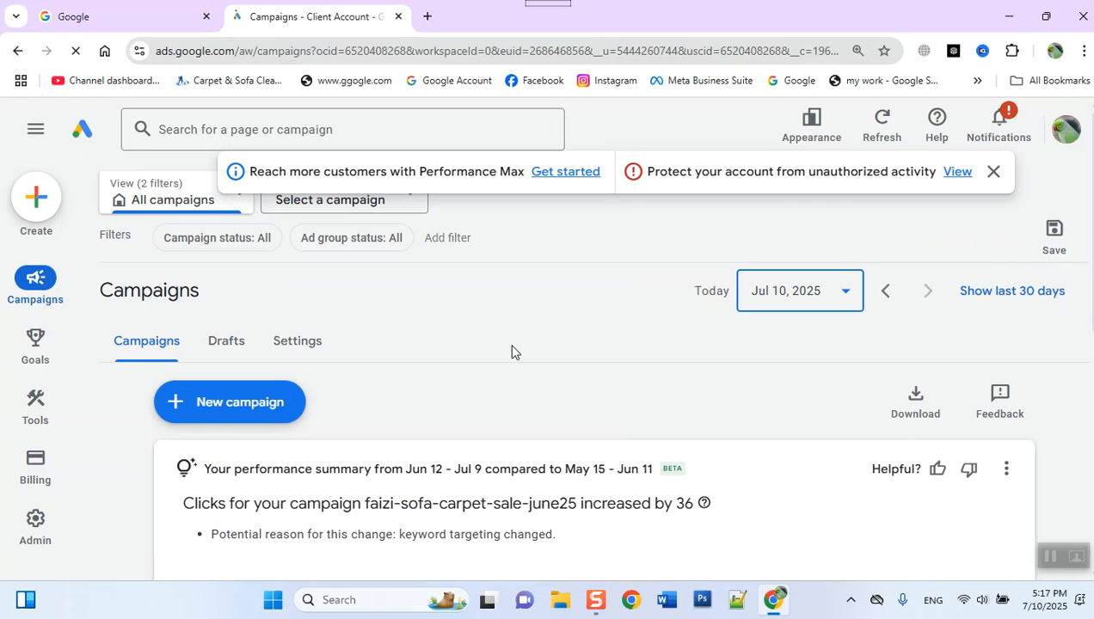
{"action": "scroll", "coordinate": [500, 342], "scroll_direction": "down", "scroll_amount": 4}
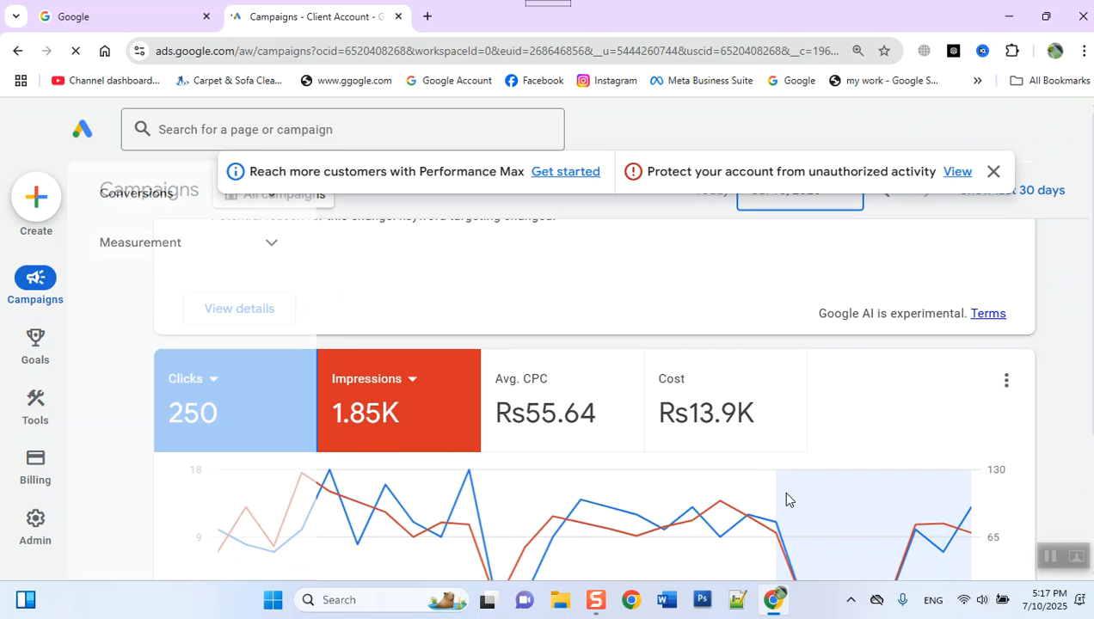
{"action": "scroll", "coordinate": [497, 453], "scroll_direction": "up", "scroll_amount": 4}
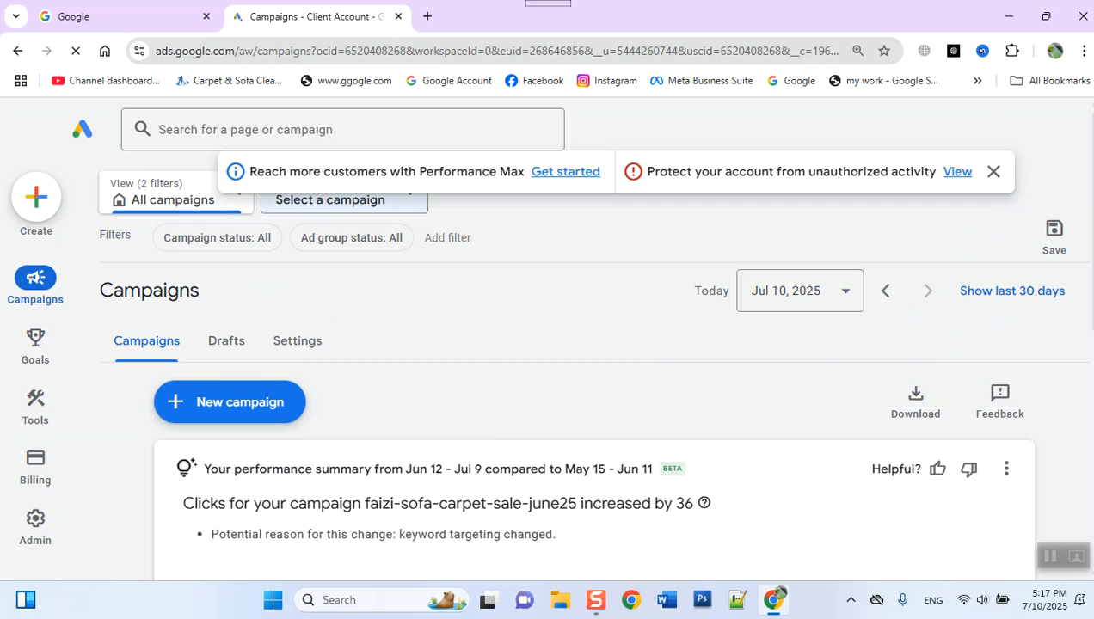
{"action": "left_click", "coordinate": [993, 173]}
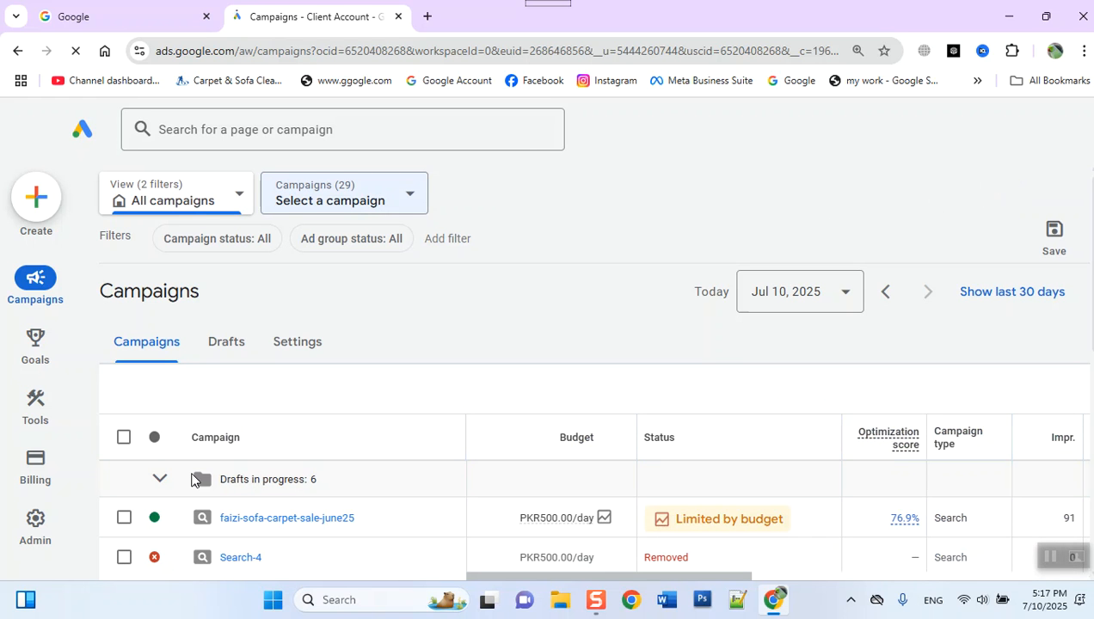
- Open the faizi-sofa-carpet-sale-june25 campaign and duplicate its ad groups page in another browser tab
{"action": "left_click", "coordinate": [240, 519]}
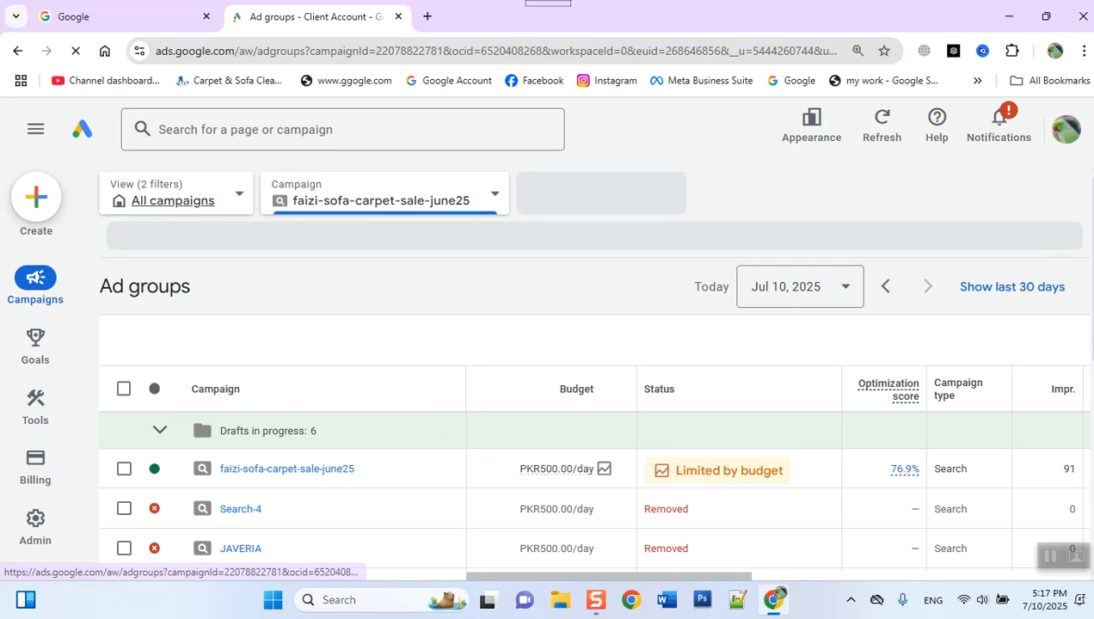
{"action": "left_click", "coordinate": [63, 17]}
{"action": "left_click", "coordinate": [286, 21]}
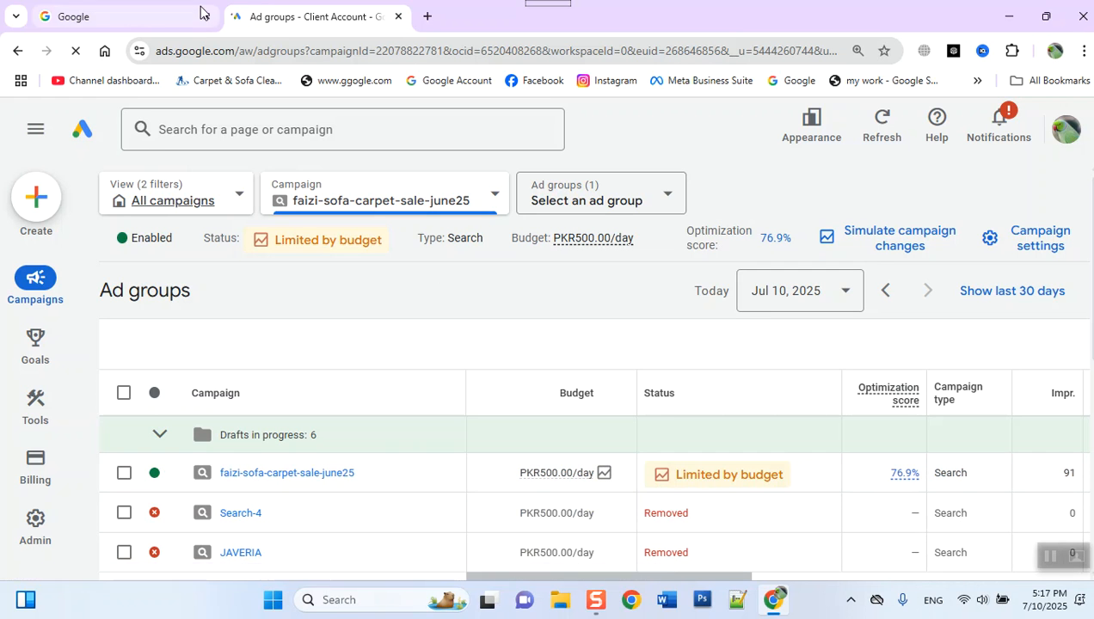
{"action": "left_click", "coordinate": [121, 16]}
{"action": "left_click", "coordinate": [300, 17]}
{"action": "right_click", "coordinate": [301, 16]}
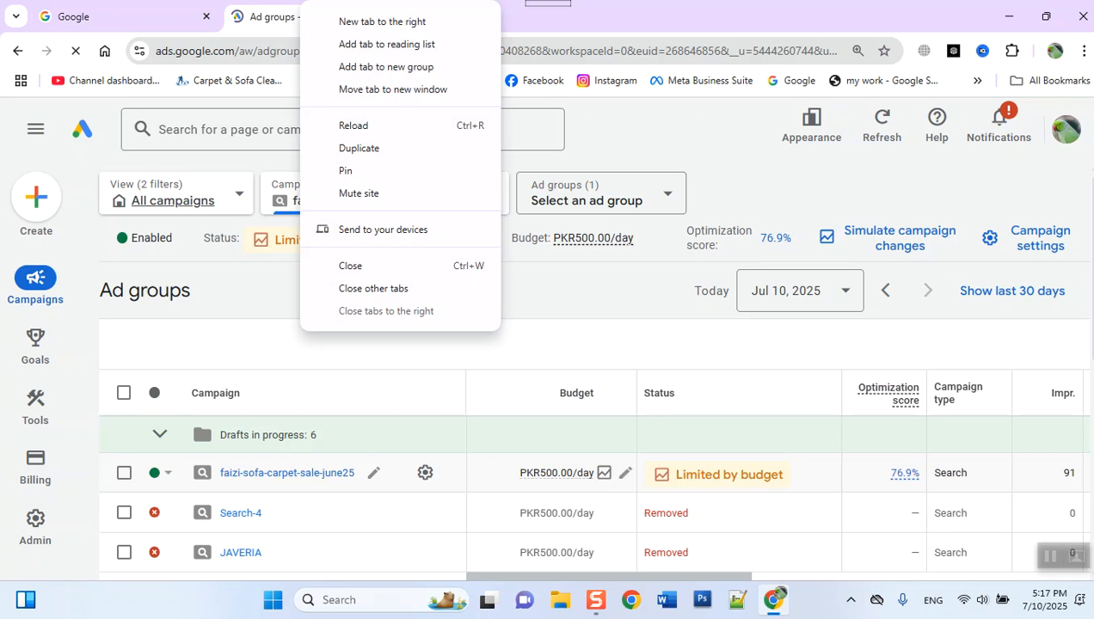
{"action": "left_click", "coordinate": [397, 152]}
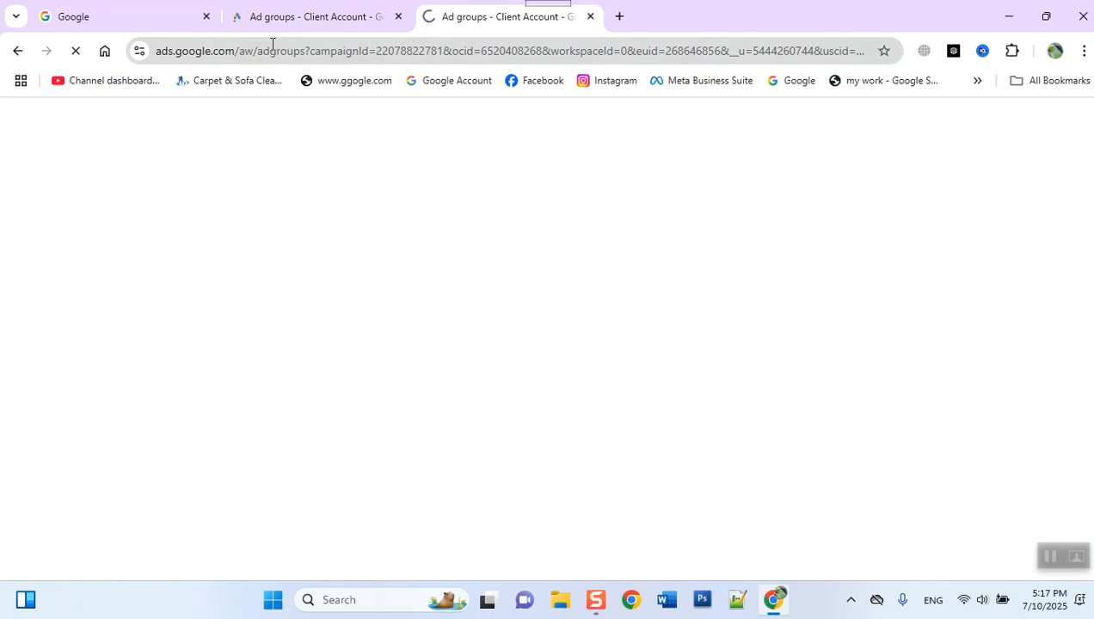
{"action": "left_click", "coordinate": [291, 20]}
{"action": "left_click", "coordinate": [500, 17]}
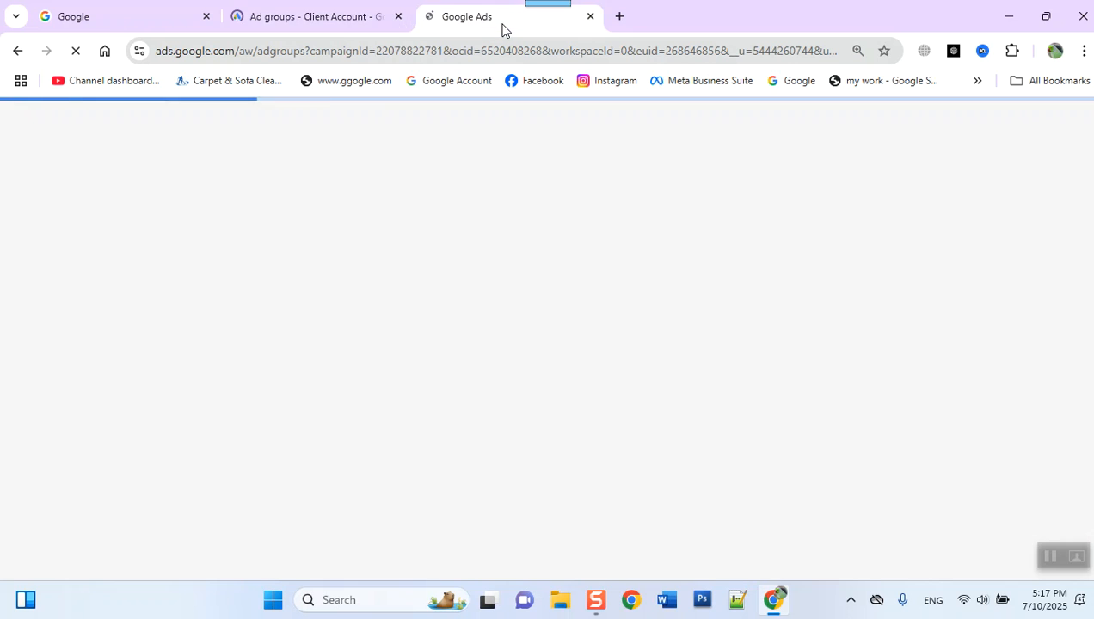
{"action": "left_click", "coordinate": [335, 32]}
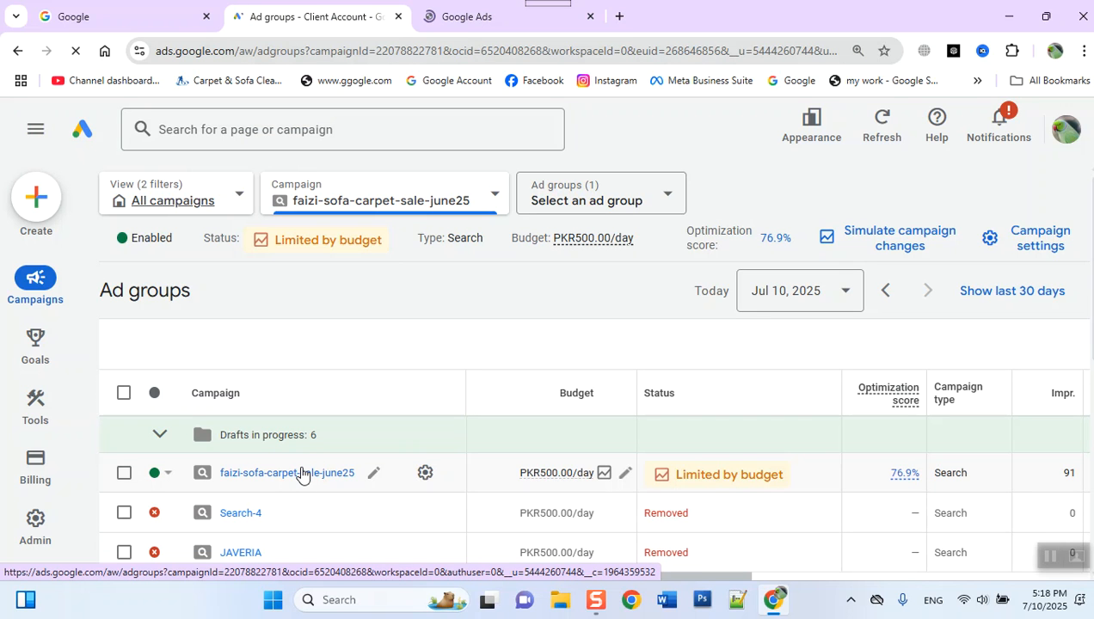
{"action": "left_click", "coordinate": [454, 17]}
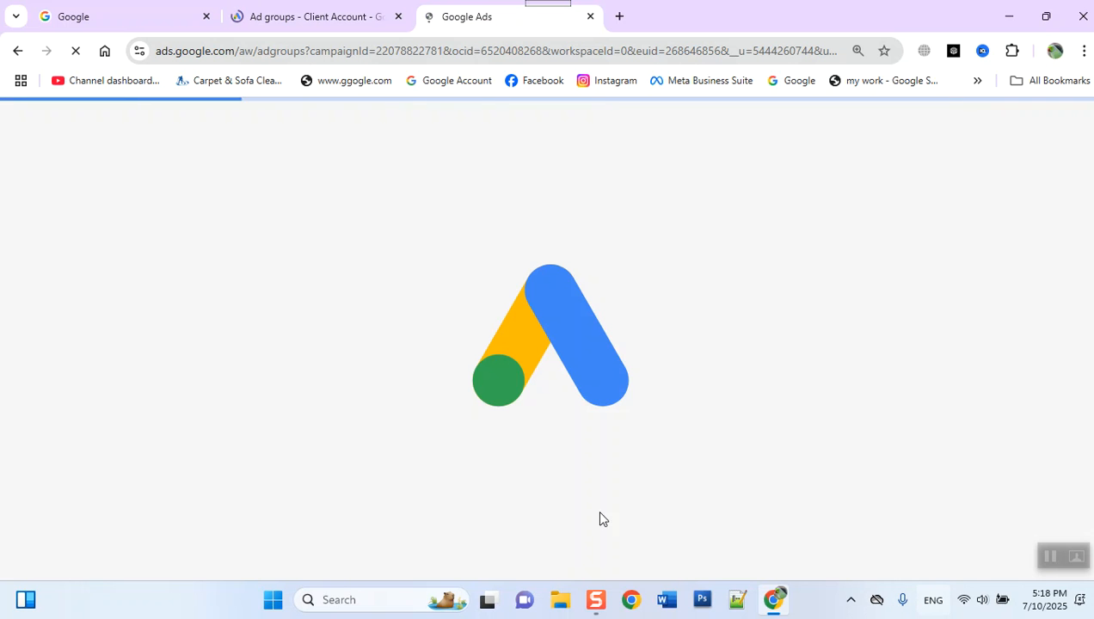
- Pause the faizi-sofa-carpet-sale-june25 campaign from its original tab and view the remaining performance columns of Ad group 1
{"action": "left_click", "coordinate": [337, 17]}
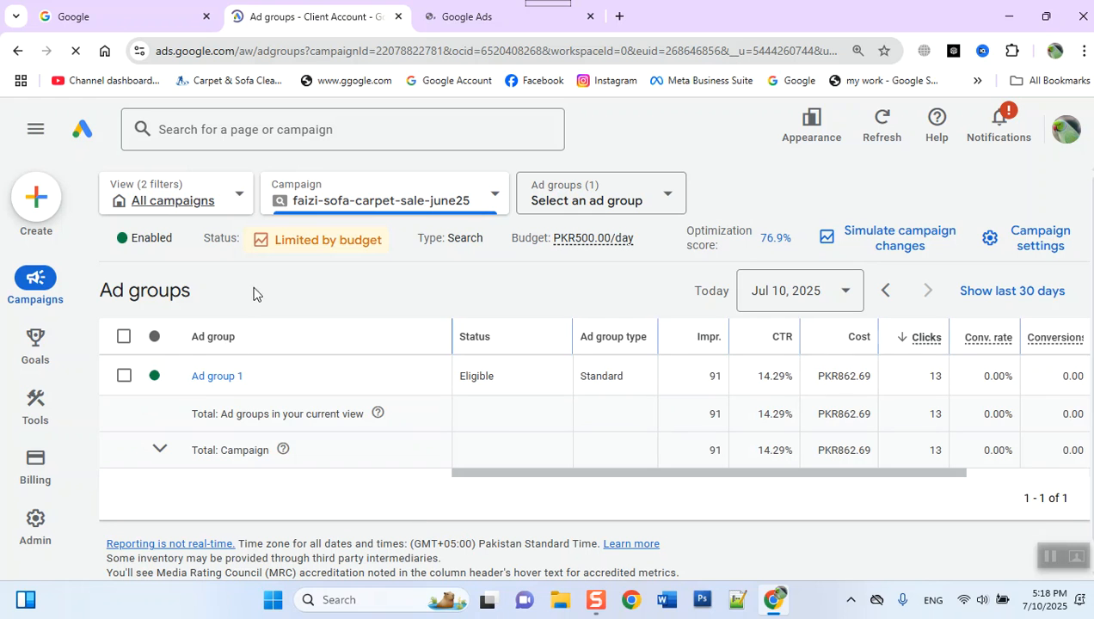
{"action": "mouse_move", "coordinate": [35, 343]}
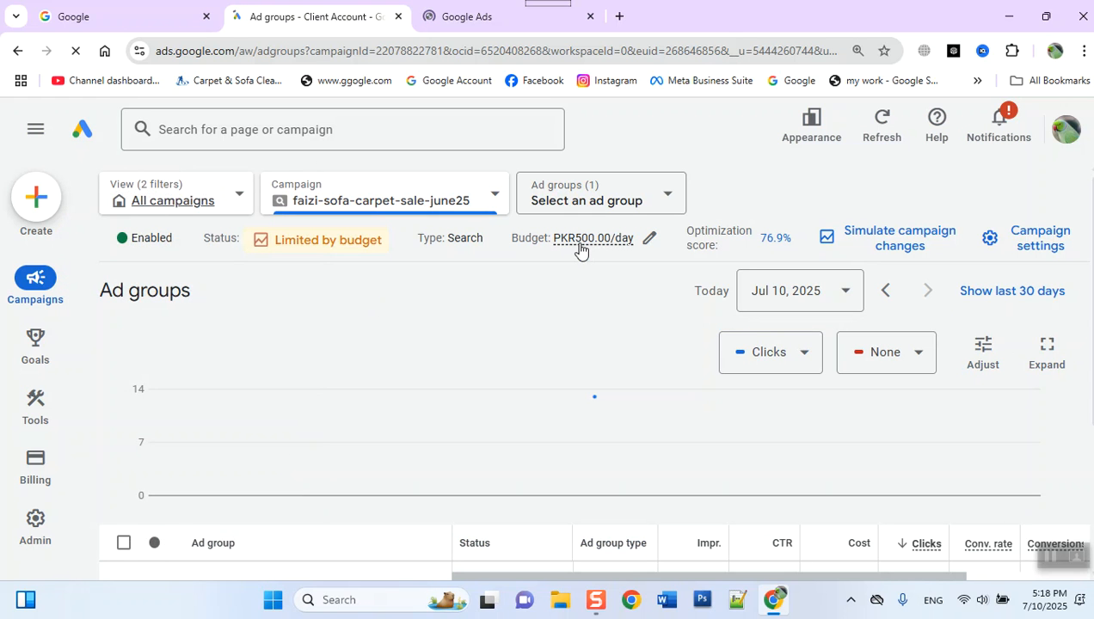
{"action": "scroll", "coordinate": [536, 420], "scroll_direction": "down", "scroll_amount": 2}
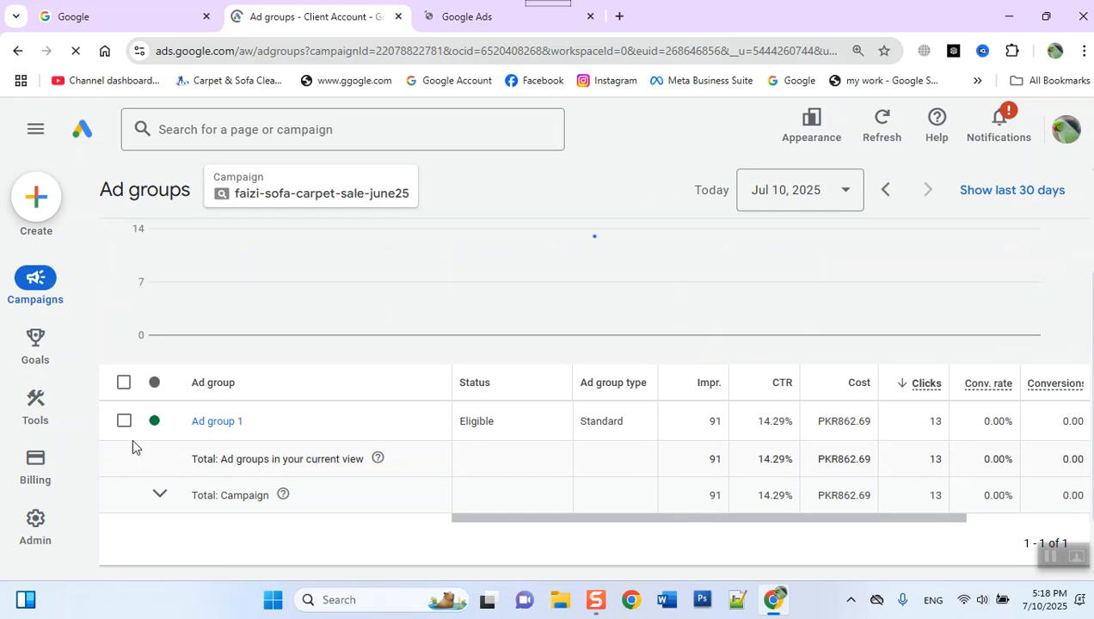
{"action": "scroll", "coordinate": [128, 374], "scroll_direction": "up", "scroll_amount": 2}
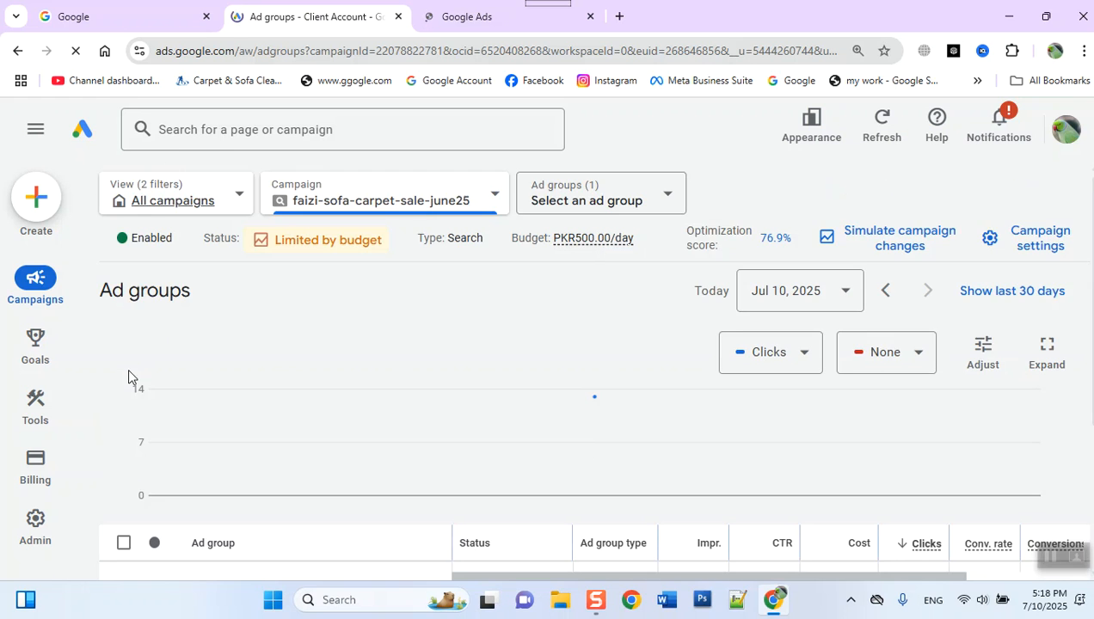
{"action": "left_click", "coordinate": [165, 246]}
{"action": "left_click", "coordinate": [174, 316]}
{"action": "scroll", "coordinate": [349, 430], "scroll_direction": "down", "scroll_amount": 3}
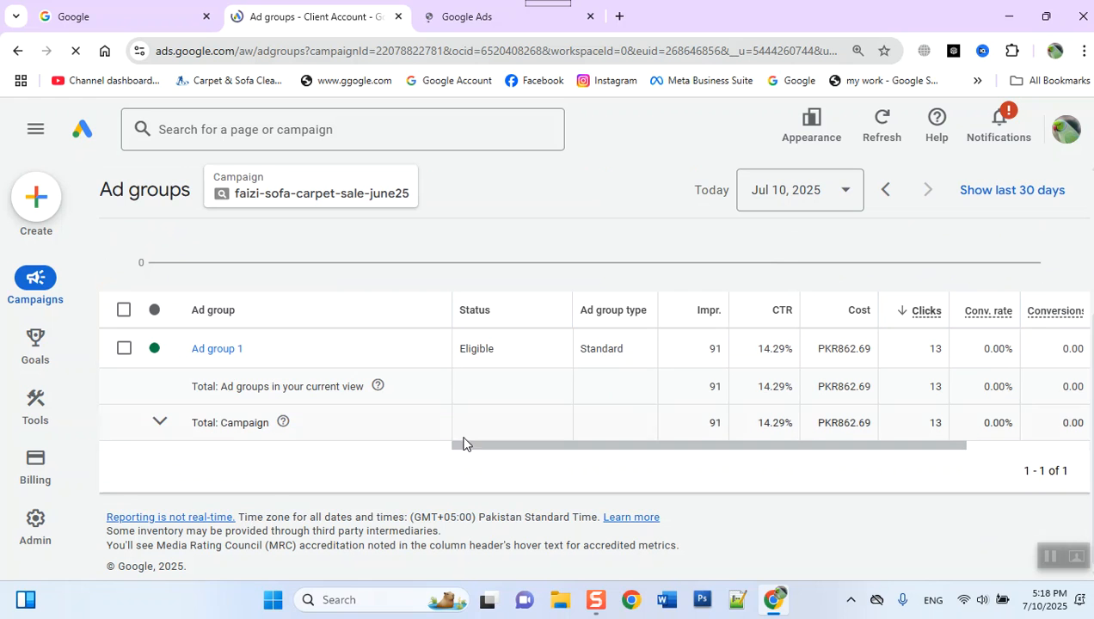
{"action": "left_click_drag", "start_coordinate": [660, 452], "coordinate": [948, 476]}
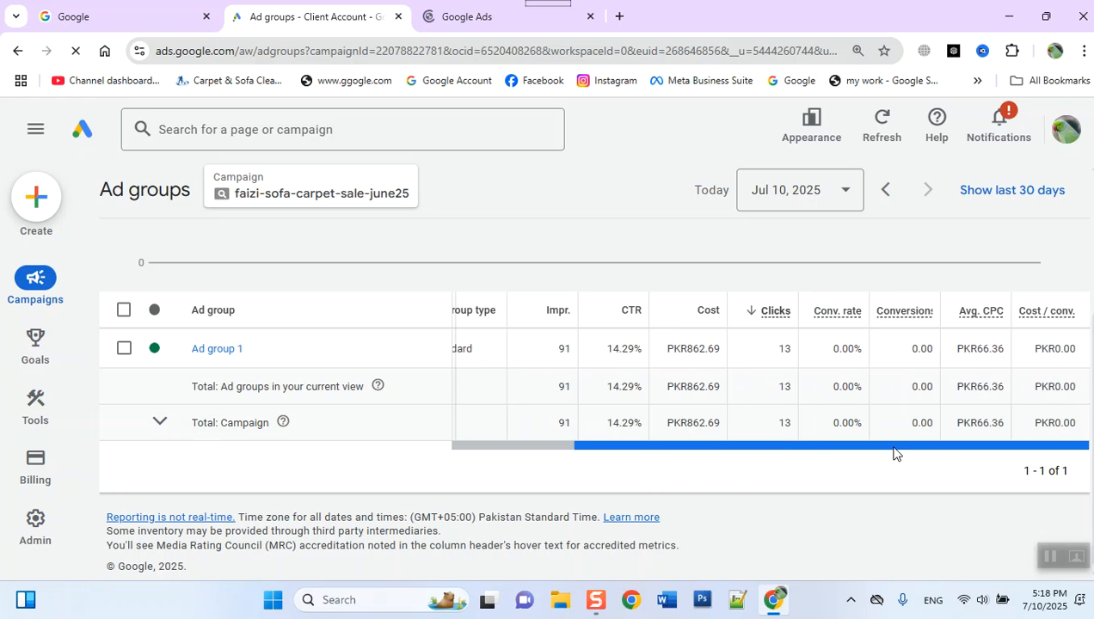
{"action": "left_click_drag", "start_coordinate": [893, 453], "coordinate": [778, 429]}
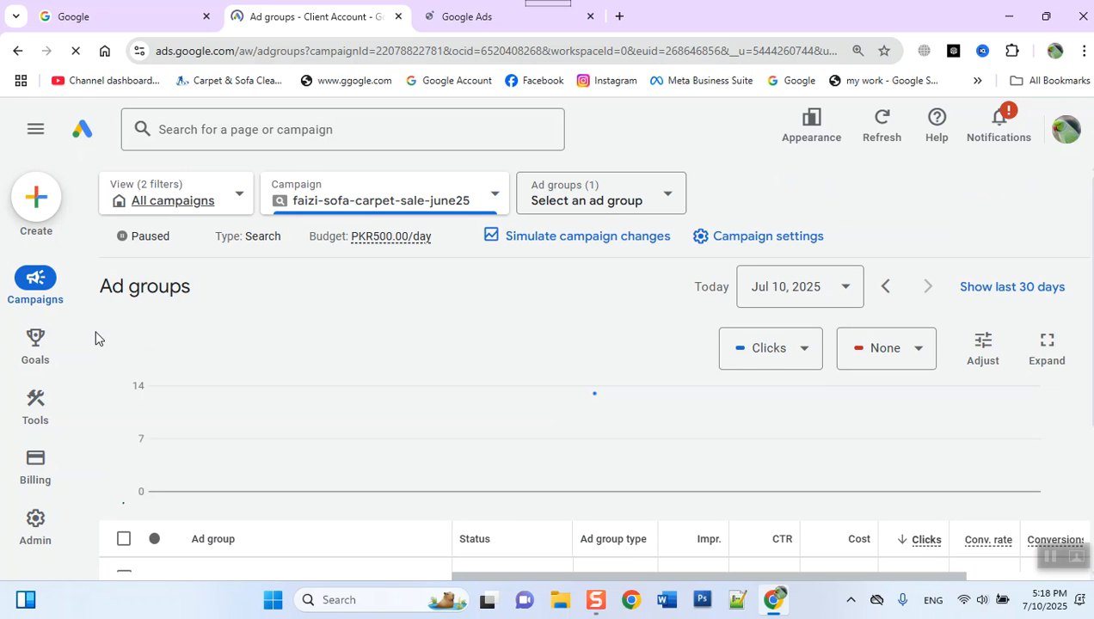
- Close the original ad groups tab and keep the duplicated one open
{"action": "left_click", "coordinate": [481, 15]}
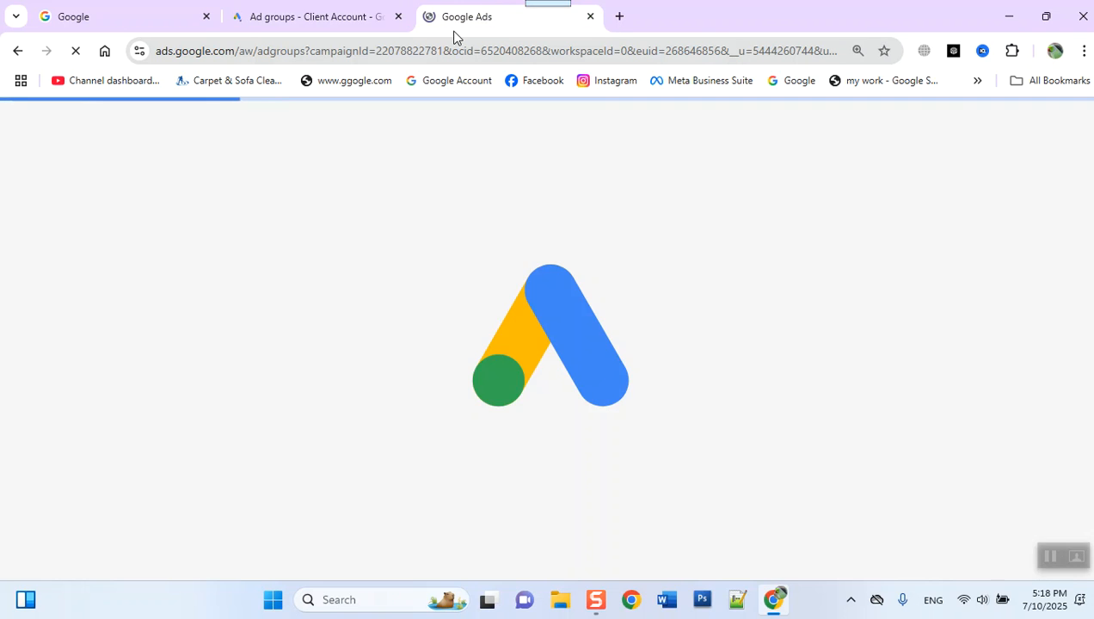
{"action": "left_click", "coordinate": [313, 16]}
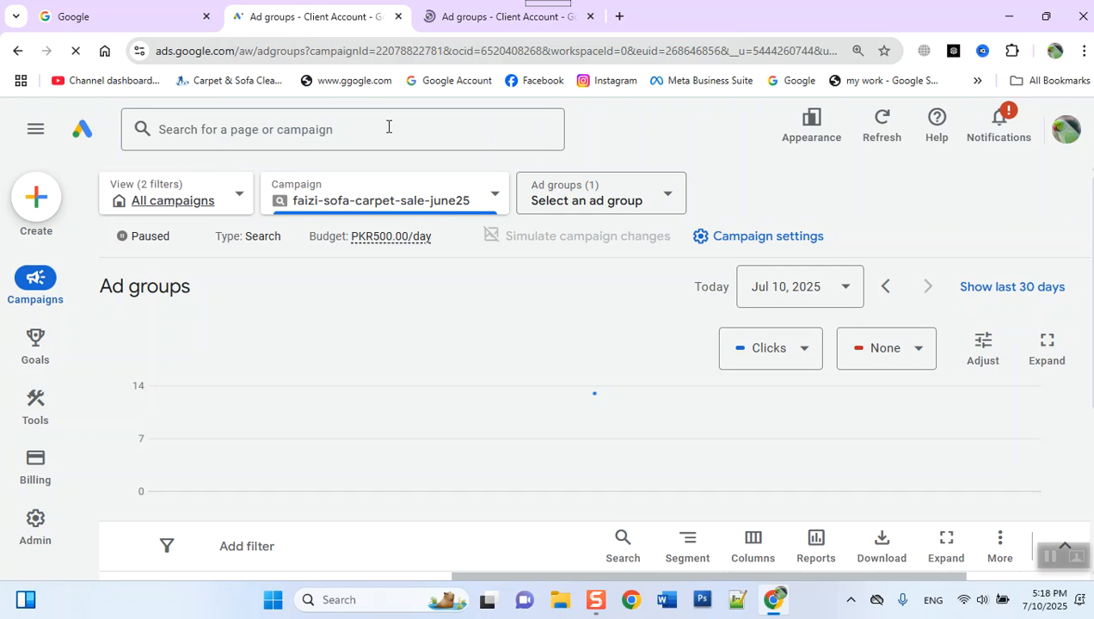
{"action": "left_click", "coordinate": [499, 16]}
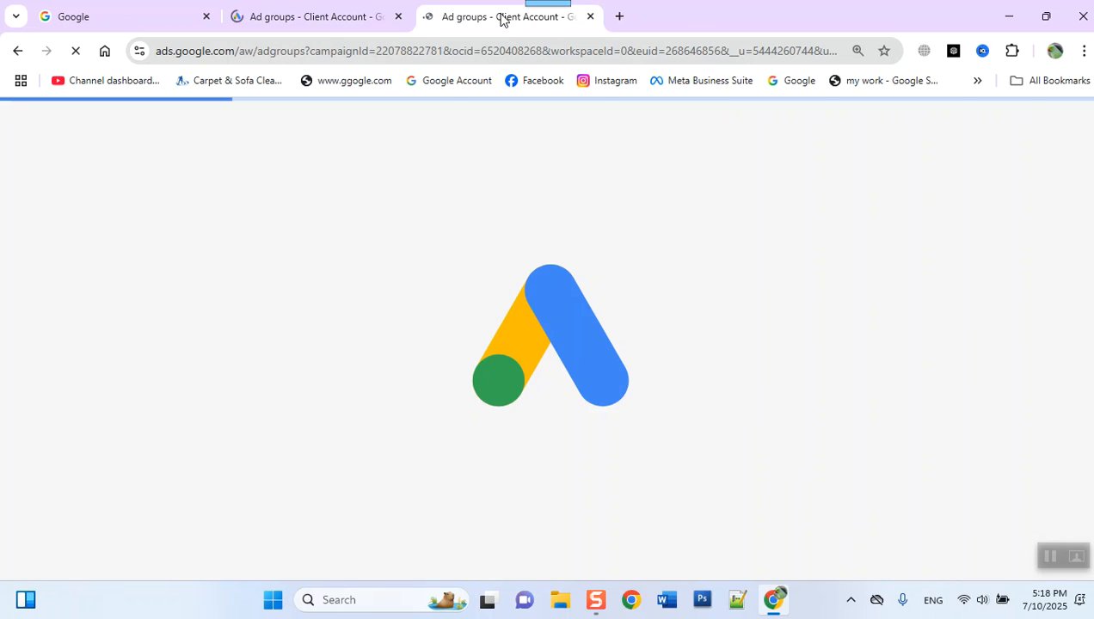
{"action": "left_click", "coordinate": [398, 16]}
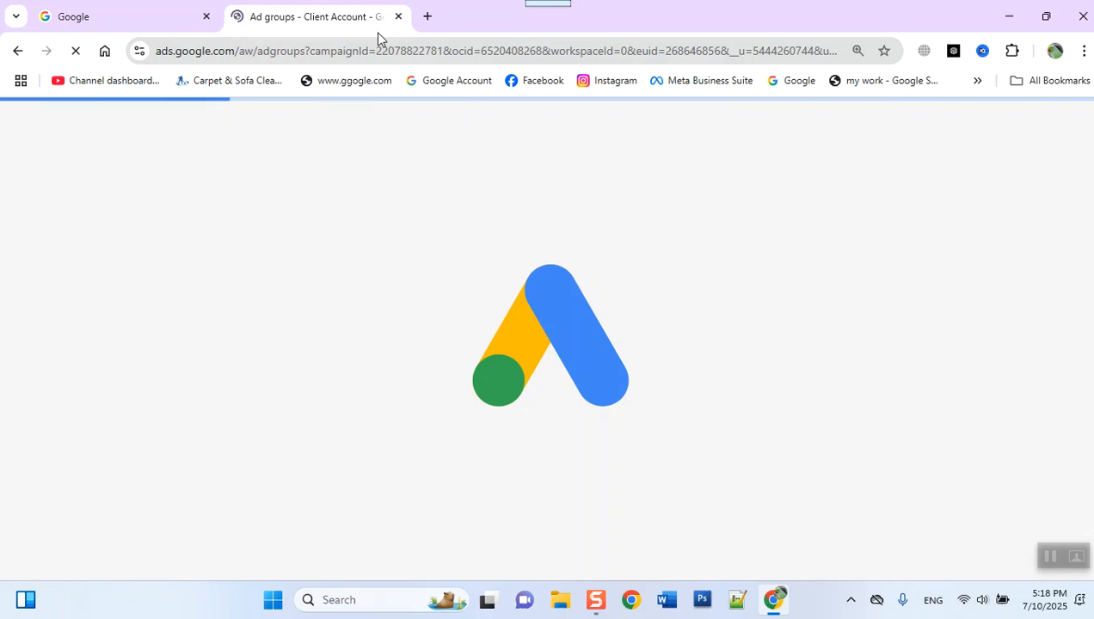
- Check the Wi-Fi connection and reload the ad groups page that is still loading
{"action": "left_click", "coordinate": [159, 16]}
{"action": "left_click", "coordinate": [303, 18]}
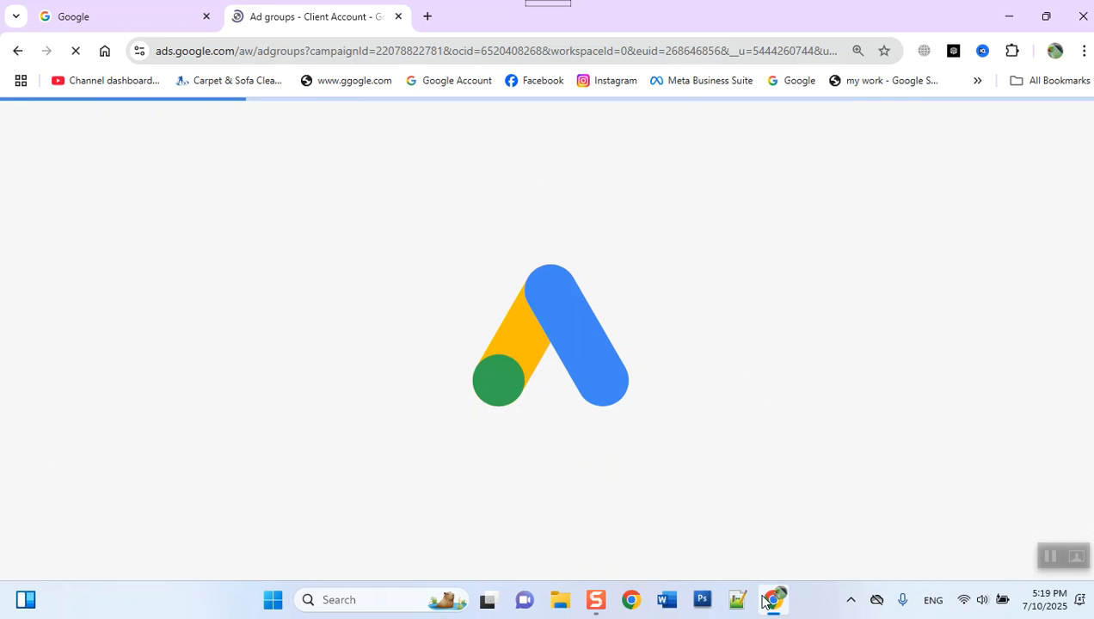
{"action": "left_click", "coordinate": [962, 601]}
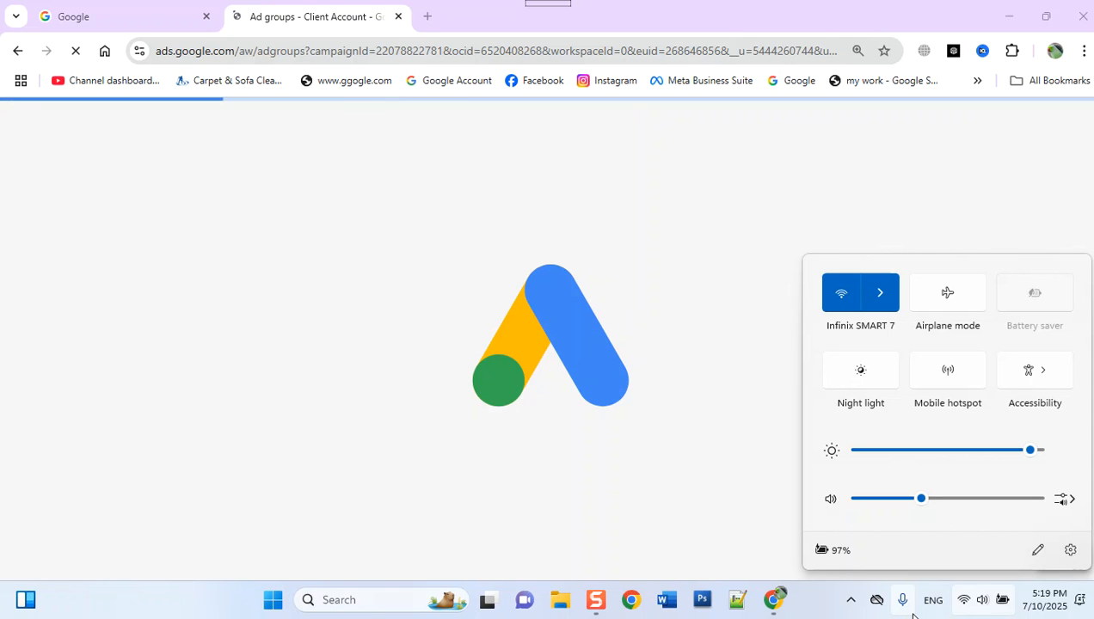
{"action": "left_click", "coordinate": [141, 24]}
{"action": "left_click", "coordinate": [302, 11]}
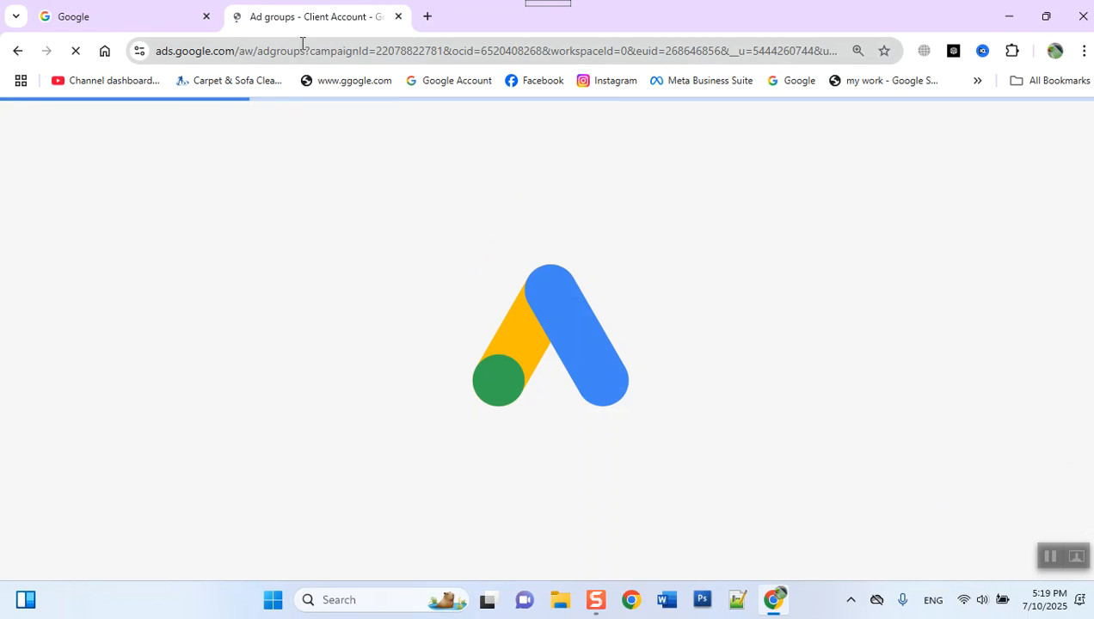
{"action": "right_click", "coordinate": [302, 17]}
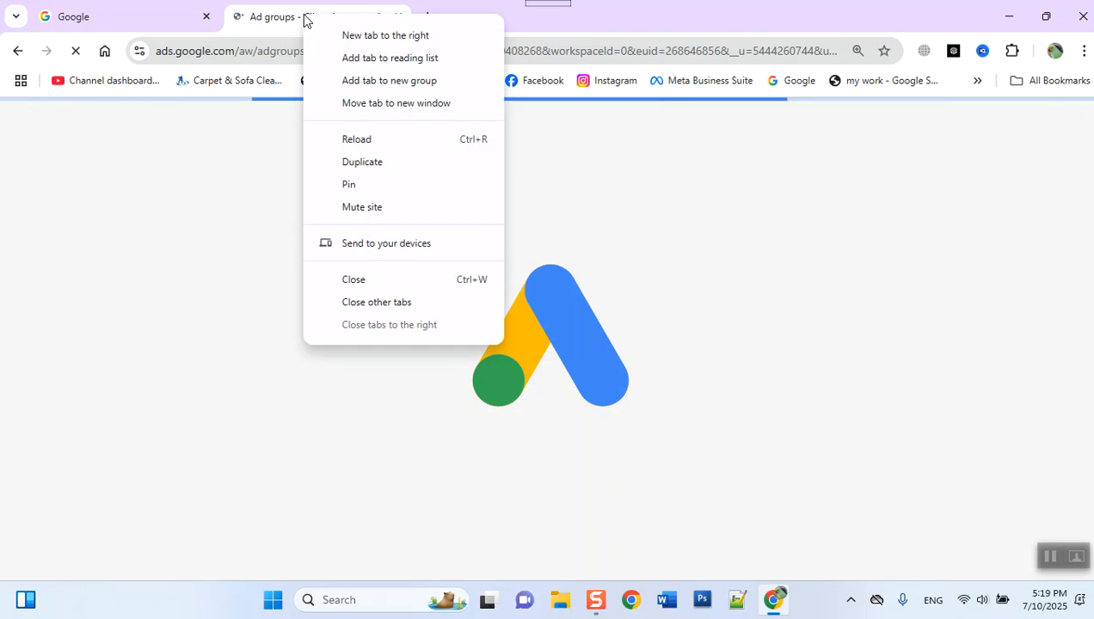
{"action": "left_click", "coordinate": [361, 140]}
{"action": "left_click", "coordinate": [86, 17]}
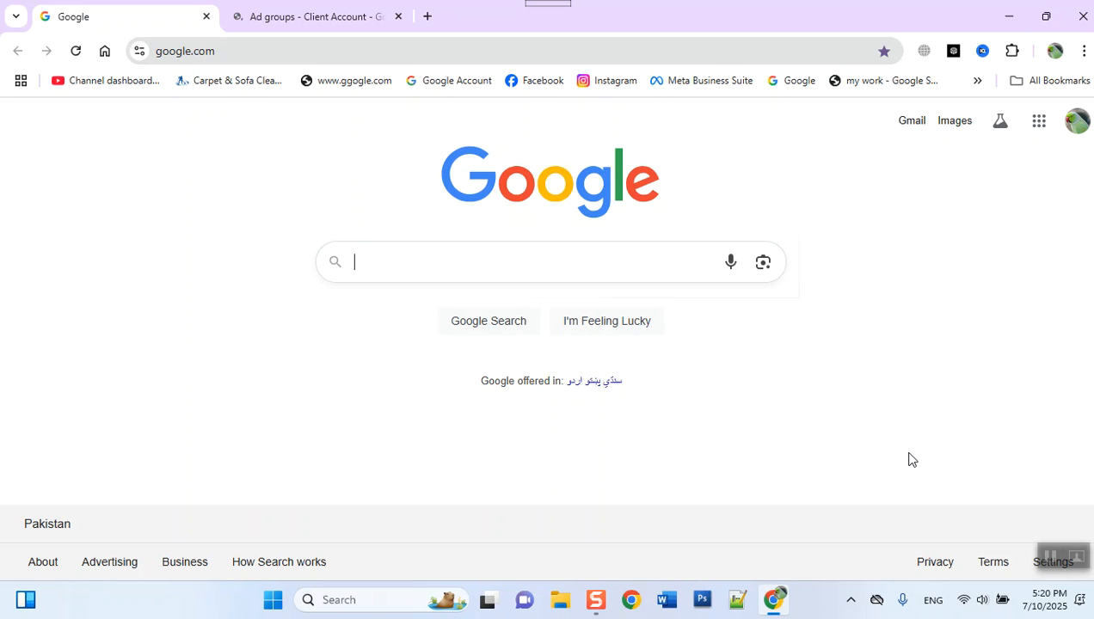
{"action": "left_click", "coordinate": [312, 18]}
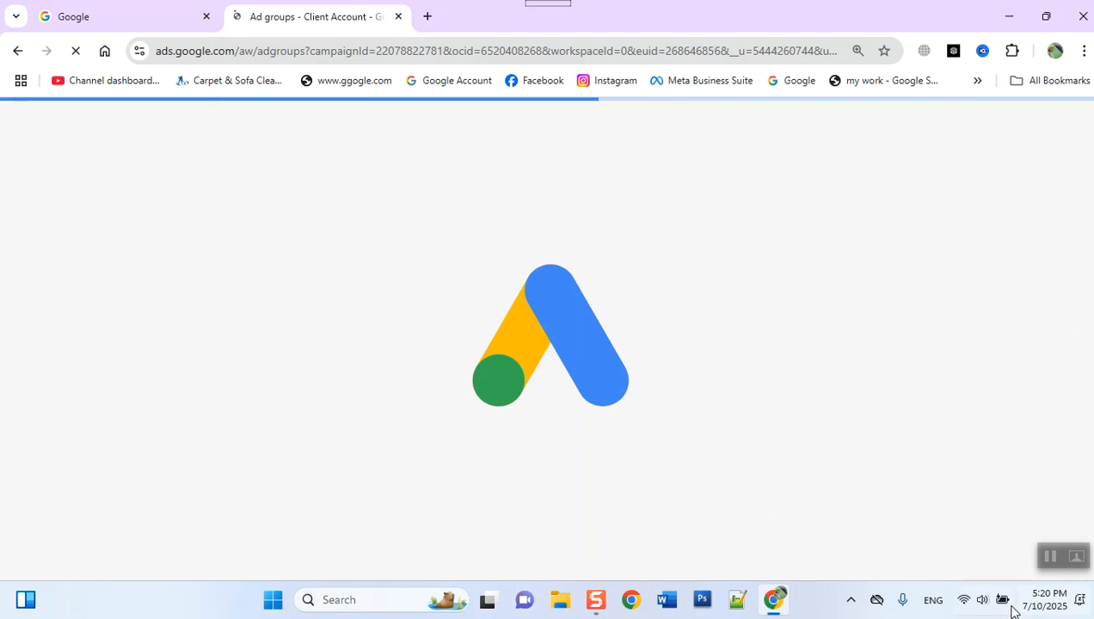
{"action": "left_click", "coordinate": [966, 605]}
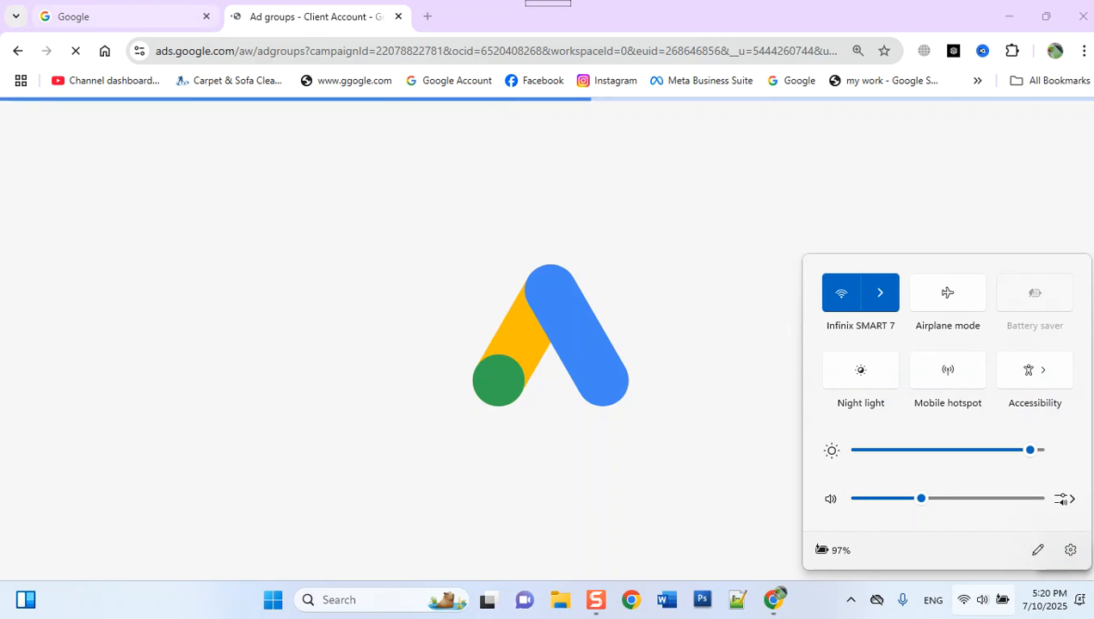
{"action": "left_click", "coordinate": [129, 16]}
{"action": "left_click", "coordinate": [304, 16]}
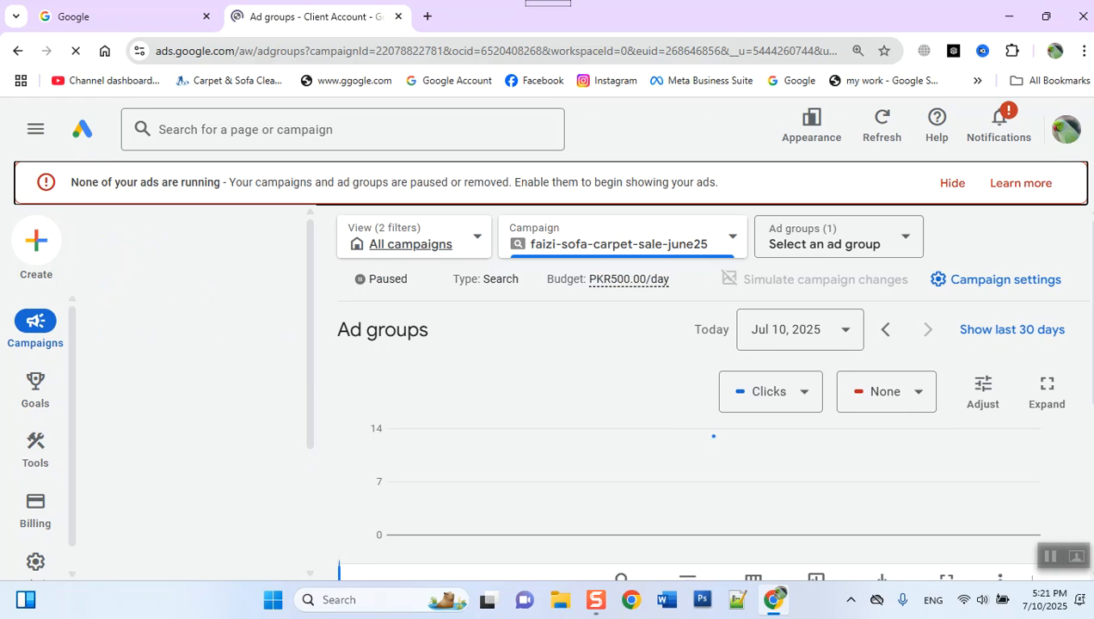
- Open the Access and security page in the account's admin settings
{"action": "mouse_move", "coordinate": [115, 264]}
{"action": "scroll", "coordinate": [116, 264], "scroll_direction": "up", "scroll_amount": 1}
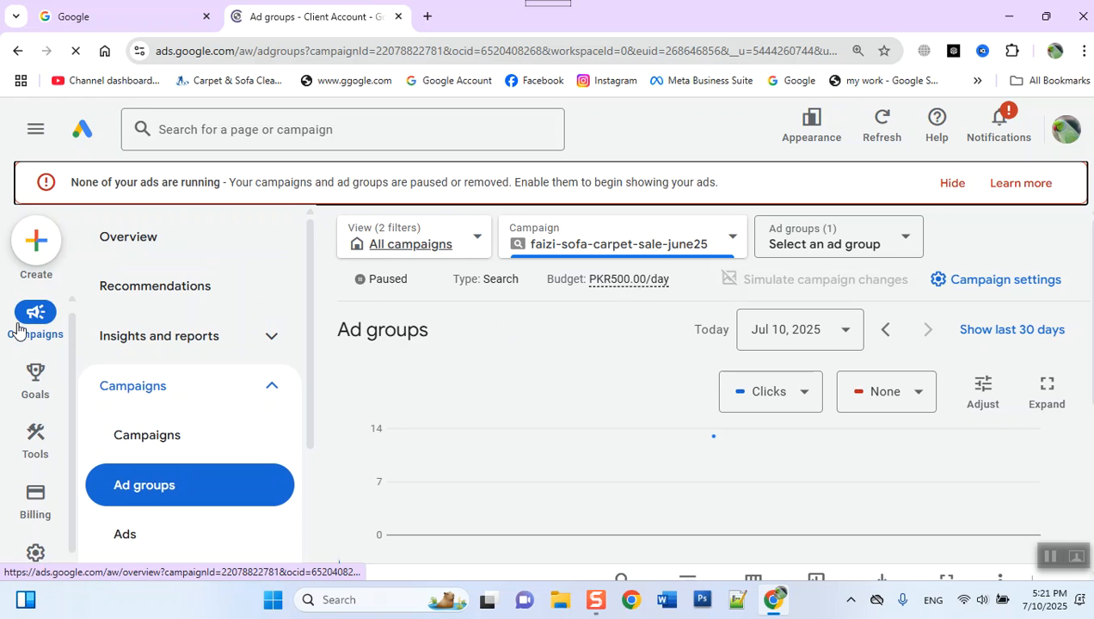
{"action": "mouse_move", "coordinate": [35, 490]}
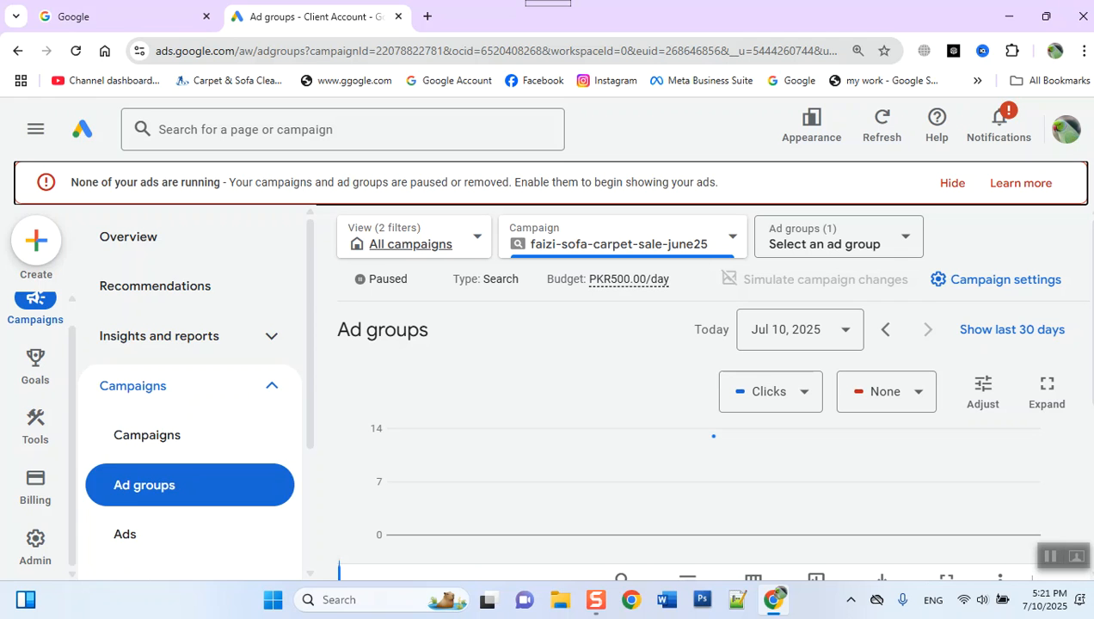
{"action": "mouse_move", "coordinate": [26, 555]}
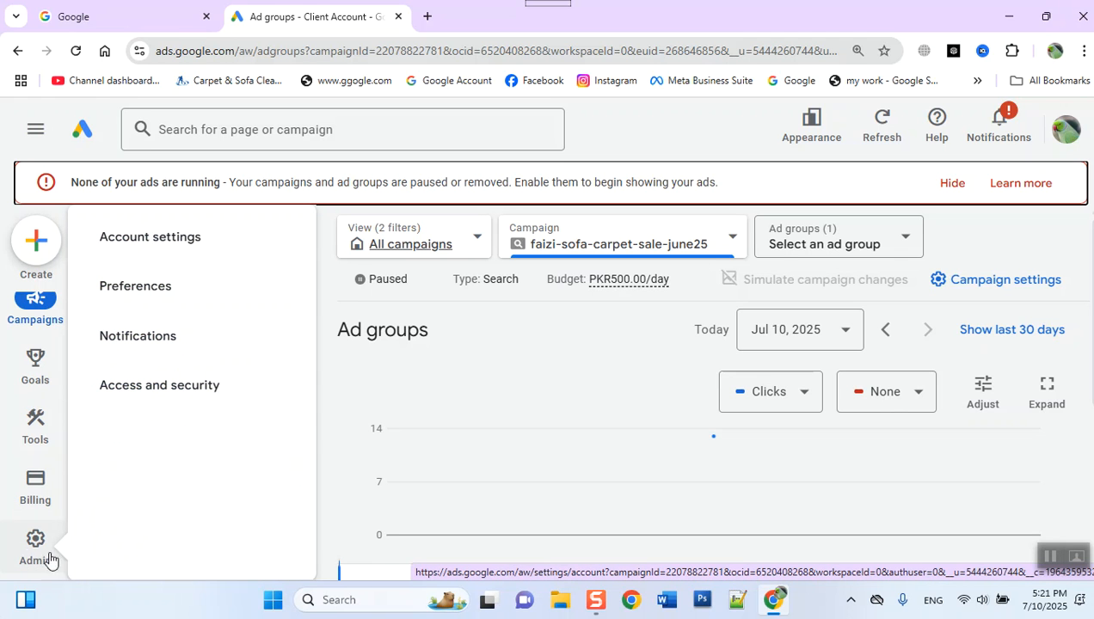
{"action": "left_click", "coordinate": [207, 399]}
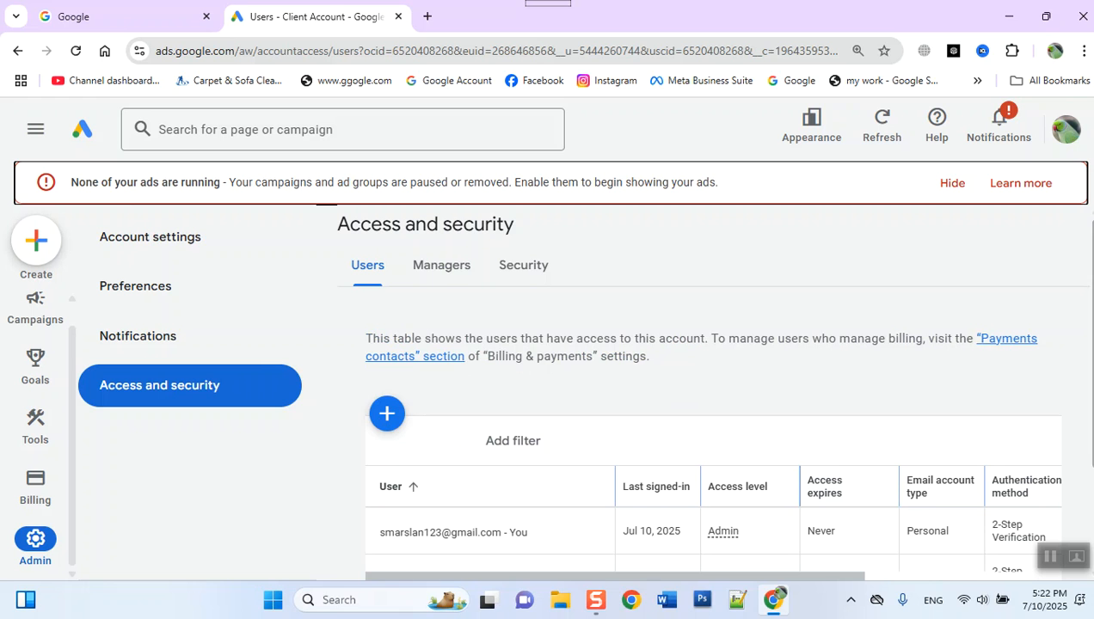
- Review the users with access to the account and hide the alert about no ads running
{"action": "scroll", "coordinate": [750, 391], "scroll_direction": "down", "scroll_amount": 2}
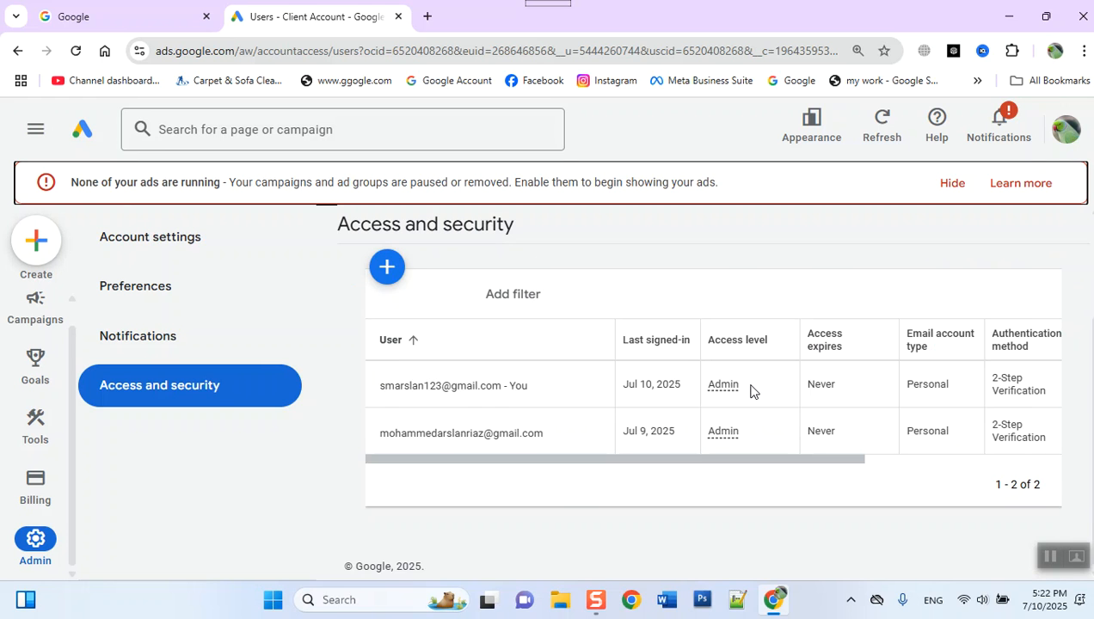
{"action": "scroll", "coordinate": [751, 391], "scroll_direction": "up", "scroll_amount": 2}
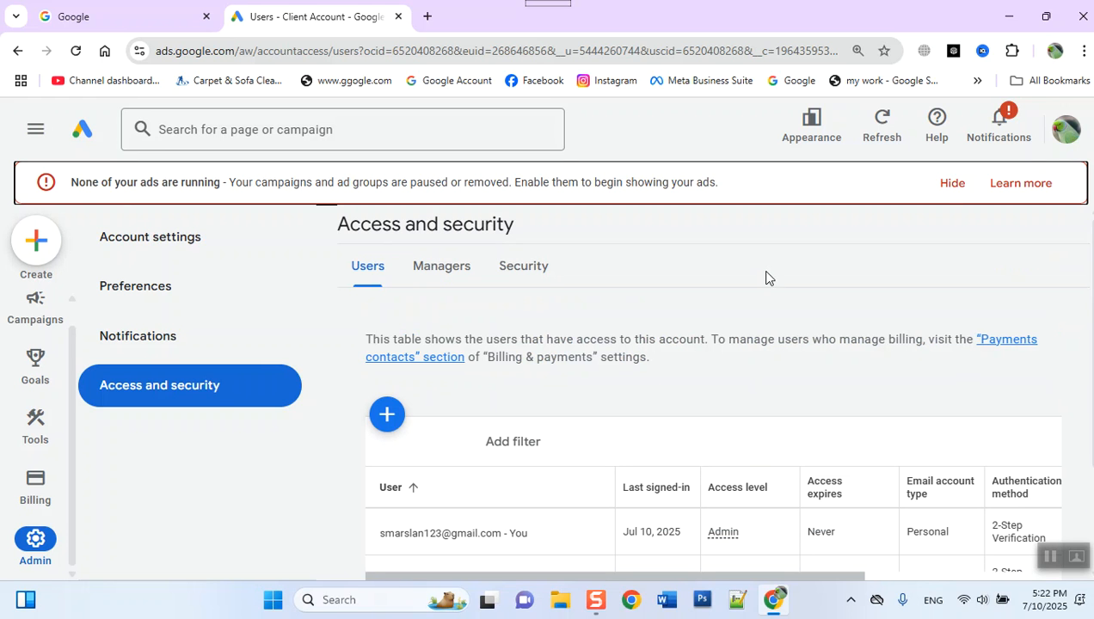
{"action": "left_click", "coordinate": [946, 189]}
{"action": "scroll", "coordinate": [519, 394], "scroll_direction": "down", "scroll_amount": 1}
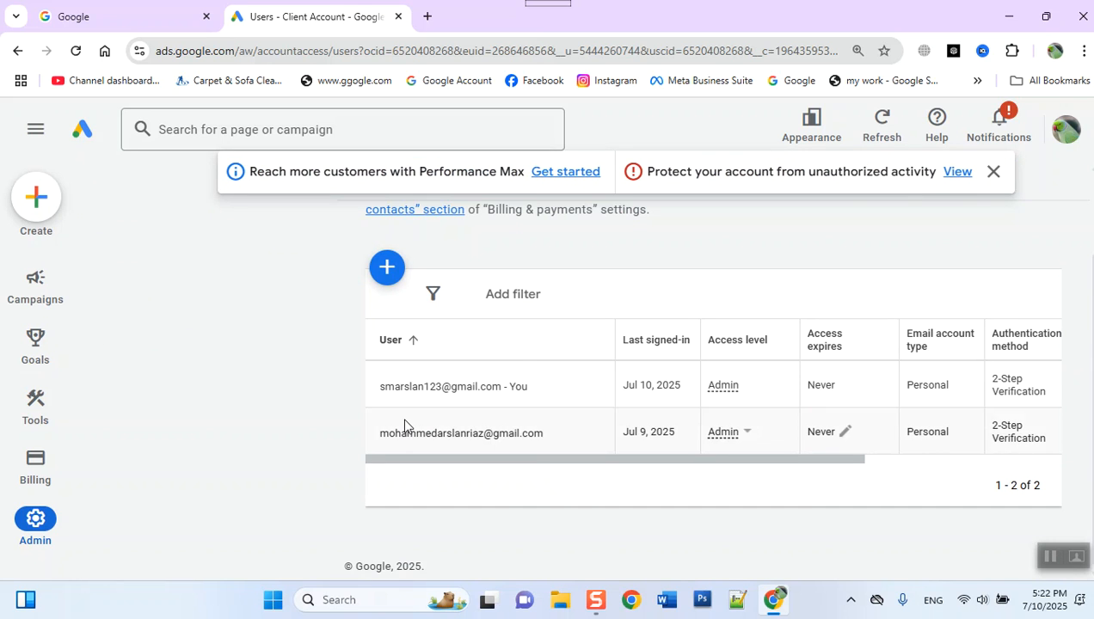
{"action": "scroll", "coordinate": [402, 426], "scroll_direction": "up", "scroll_amount": 1}
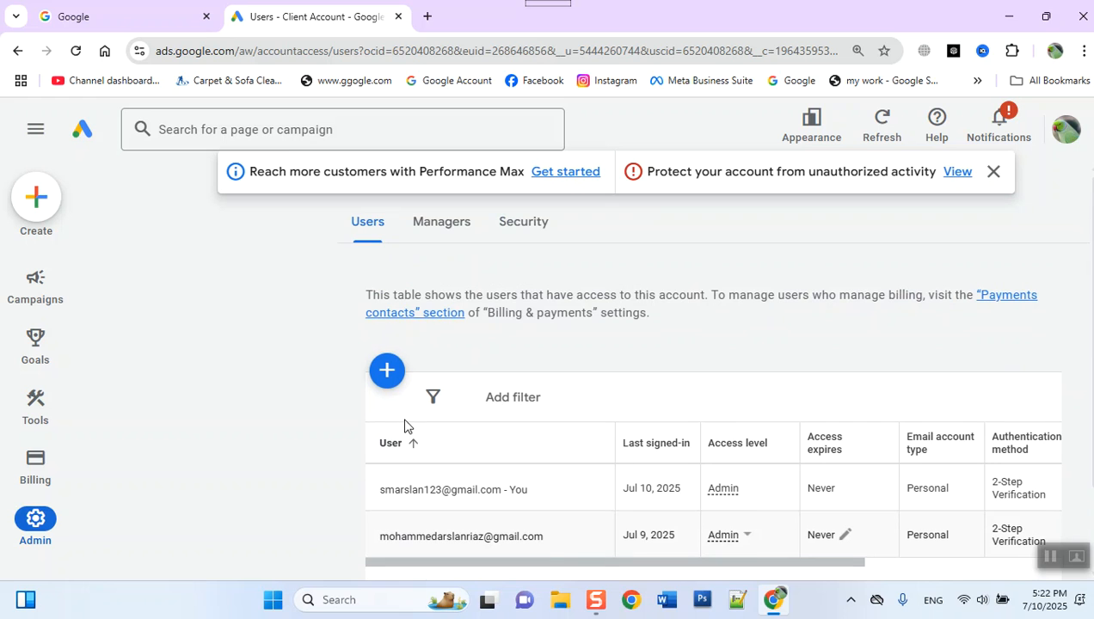
- Try to invite another user to the Client Account with access expiring on Jan 9, 2026 and the Standard access level
{"action": "left_click", "coordinate": [389, 378]}
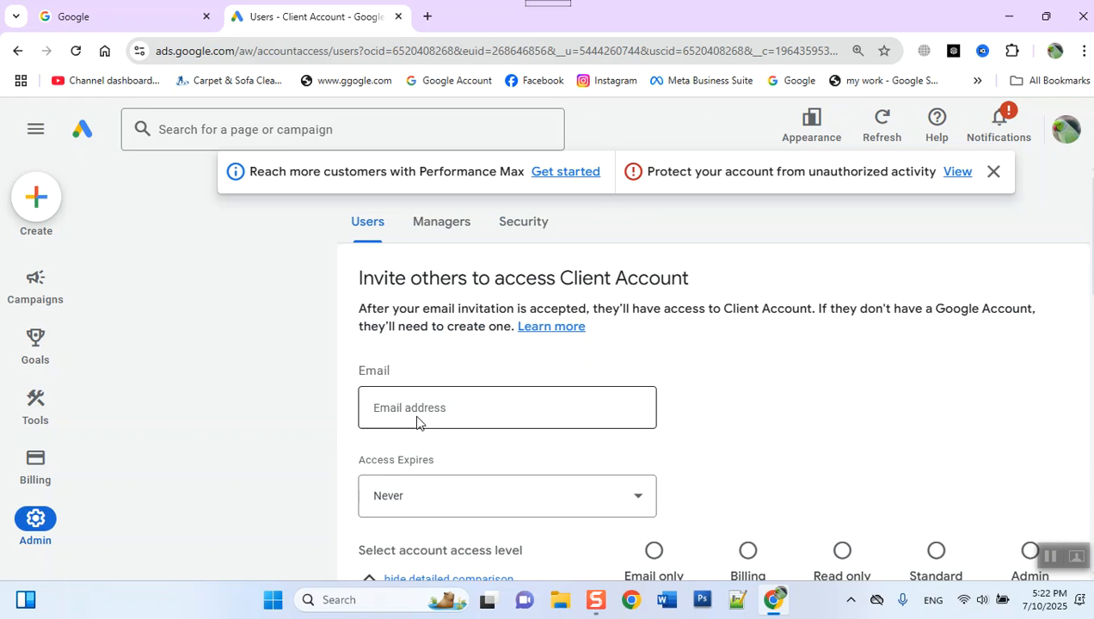
{"action": "scroll", "coordinate": [437, 391], "scroll_direction": "down", "scroll_amount": 2}
{"action": "left_click", "coordinate": [450, 340]}
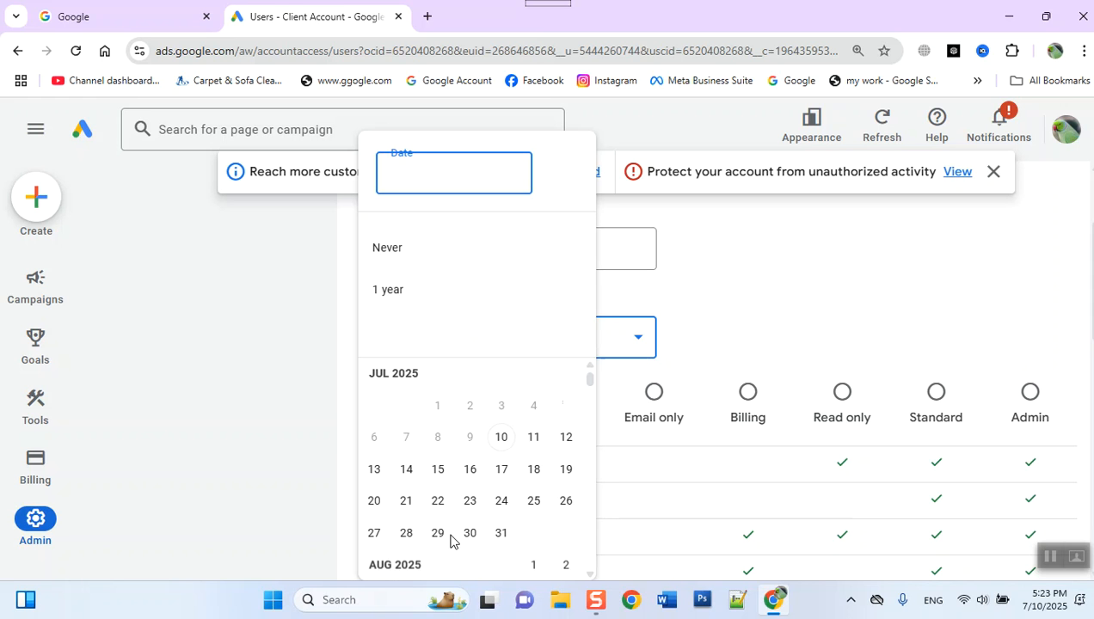
{"action": "scroll", "coordinate": [386, 520], "scroll_direction": "down", "scroll_amount": 10}
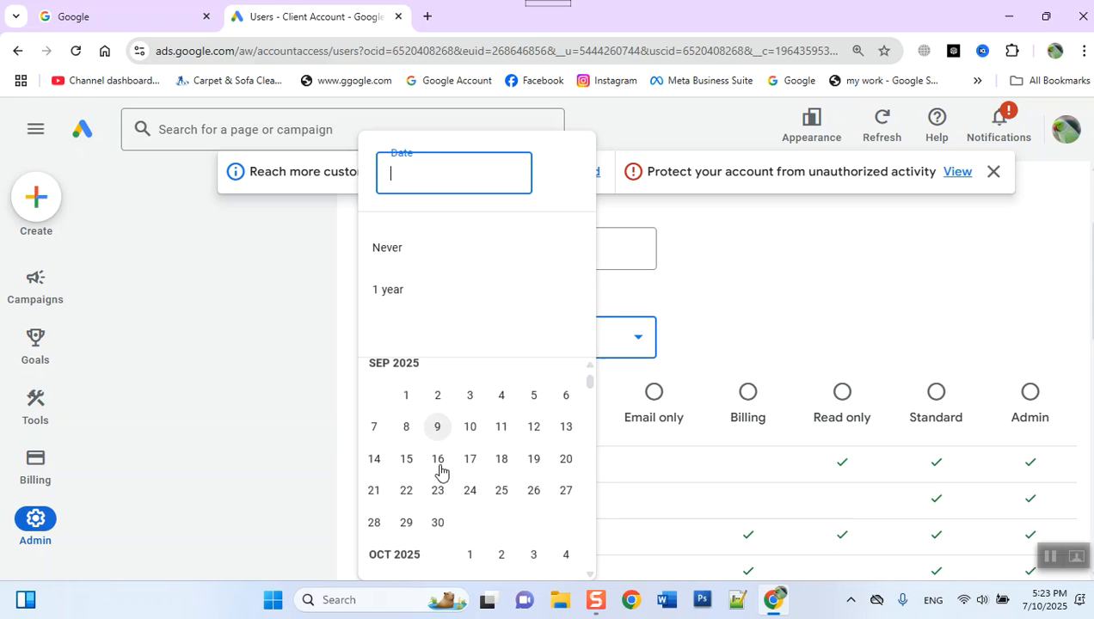
{"action": "left_click", "coordinate": [534, 554]}
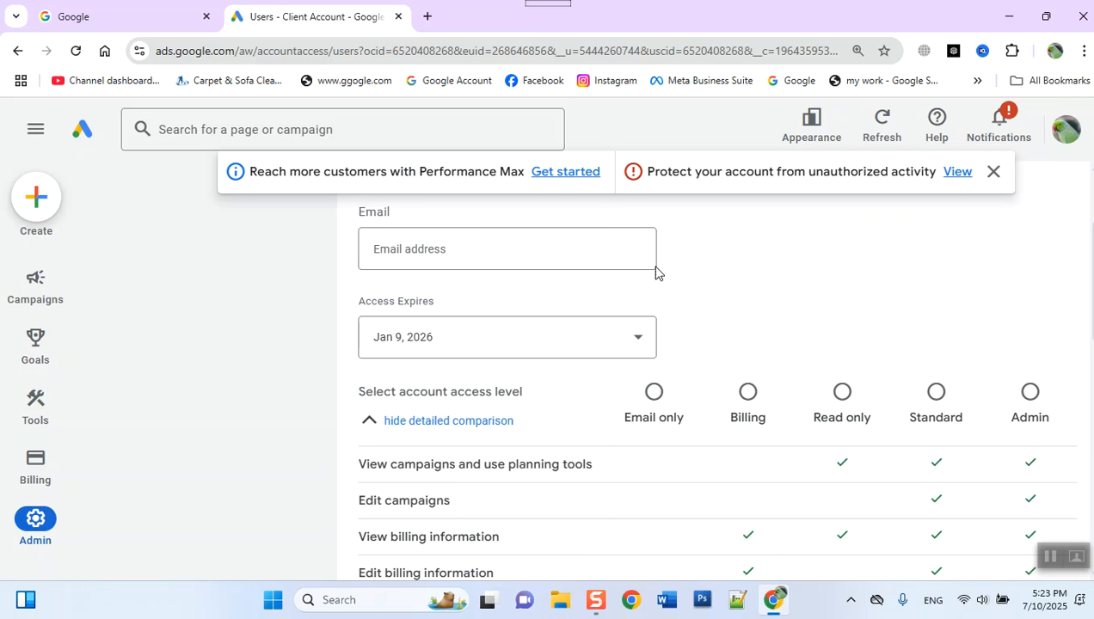
{"action": "left_click", "coordinate": [939, 396]}
{"action": "scroll", "coordinate": [940, 402], "scroll_direction": "down", "scroll_amount": 4}
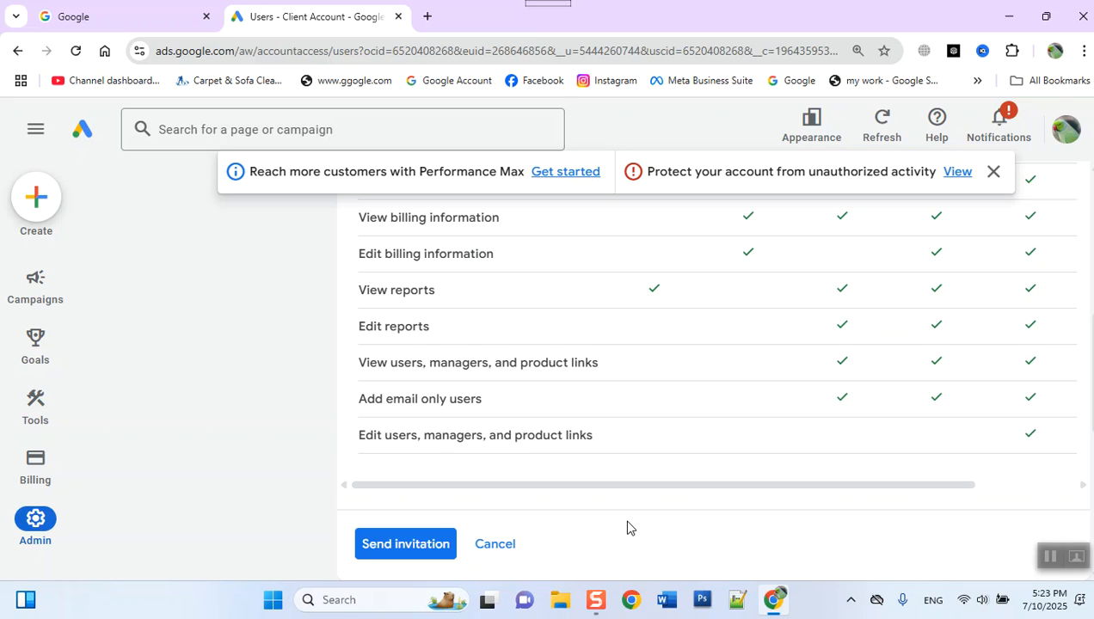
{"action": "left_click", "coordinate": [402, 551]}
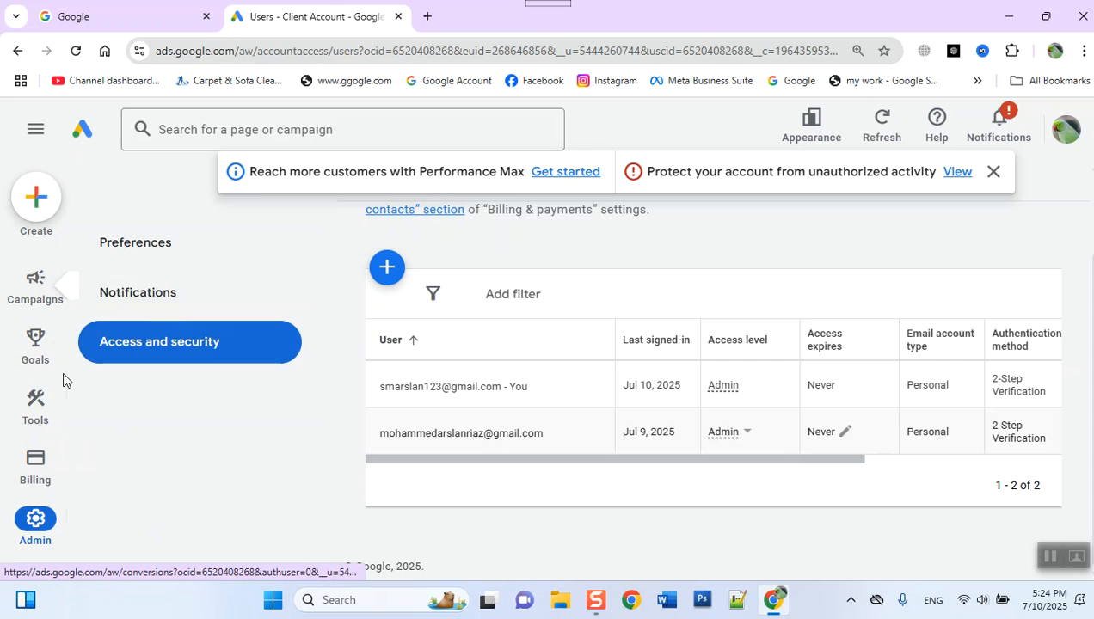
- Open Keyword Planner from the planning tools
{"action": "mouse_move", "coordinate": [24, 421]}
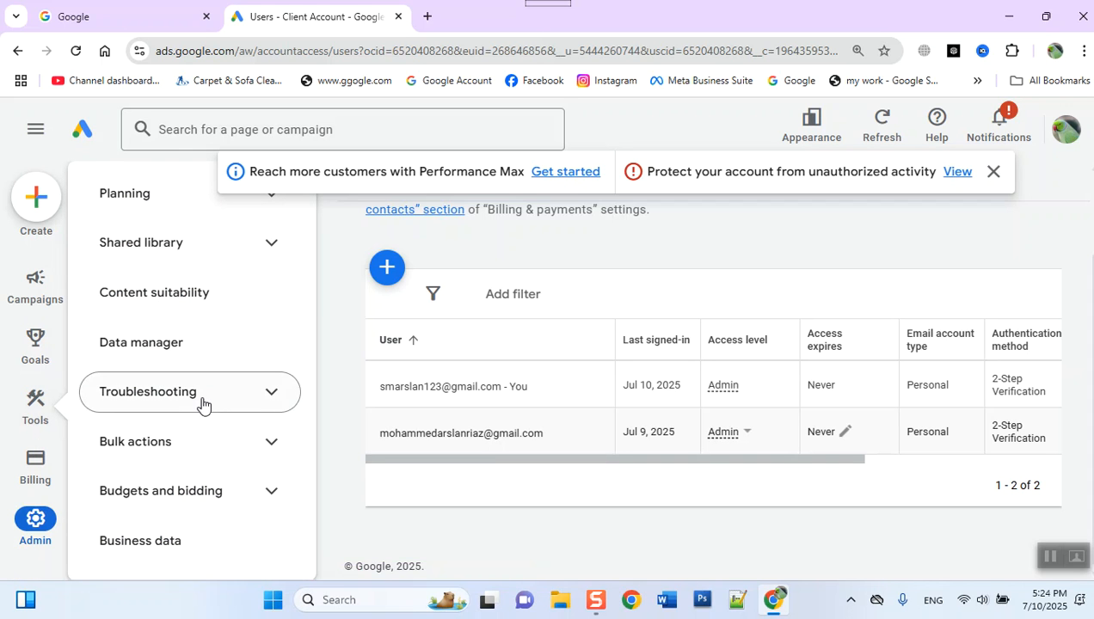
{"action": "left_click", "coordinate": [153, 198]}
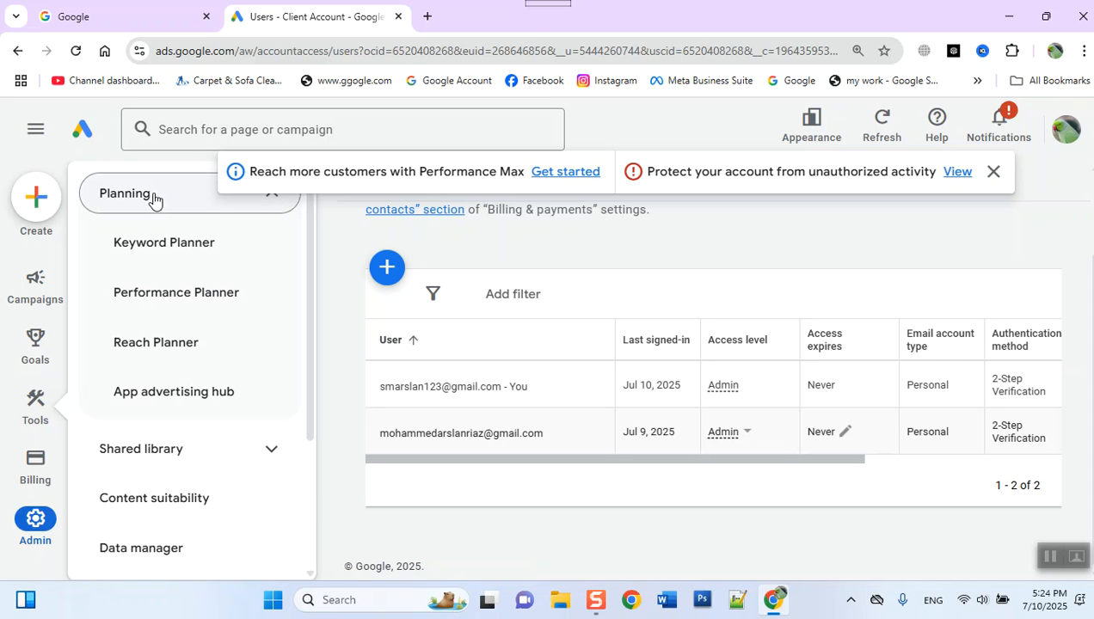
{"action": "left_click", "coordinate": [190, 251]}
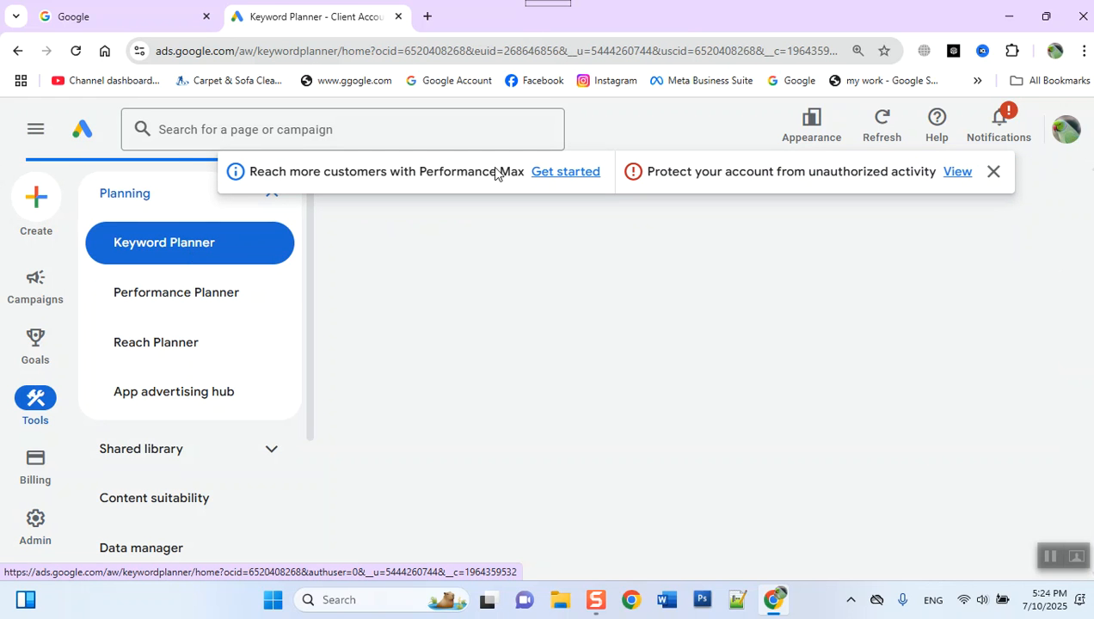
- Dismiss the notification banner and open the Discover new keywords form at its Start with keywords option
{"action": "left_click", "coordinate": [992, 171]}
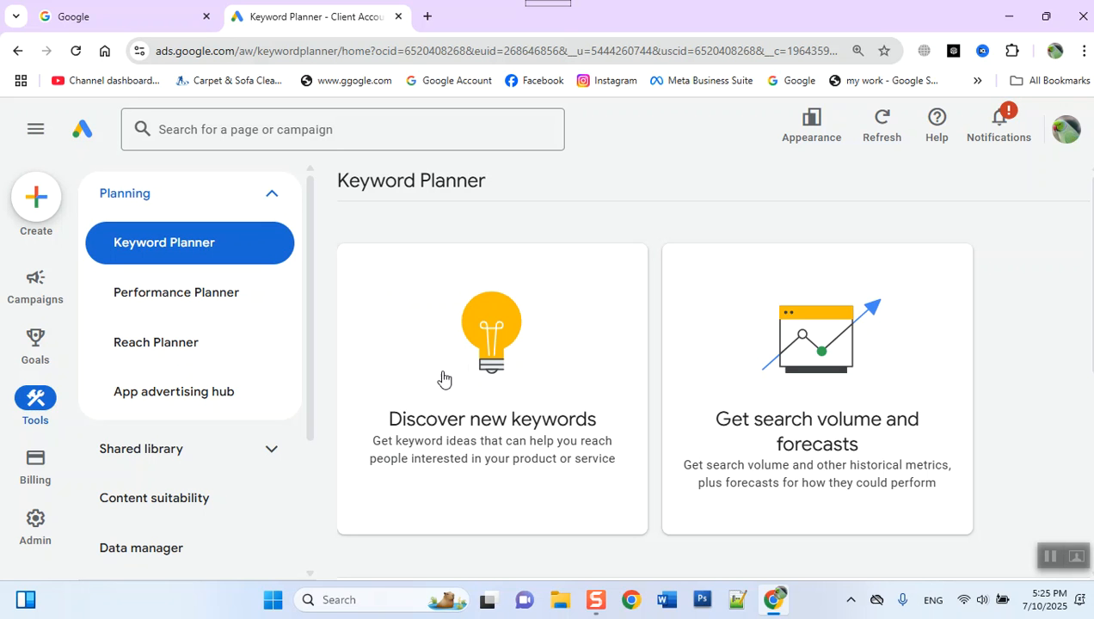
{"action": "left_click", "coordinate": [519, 330]}
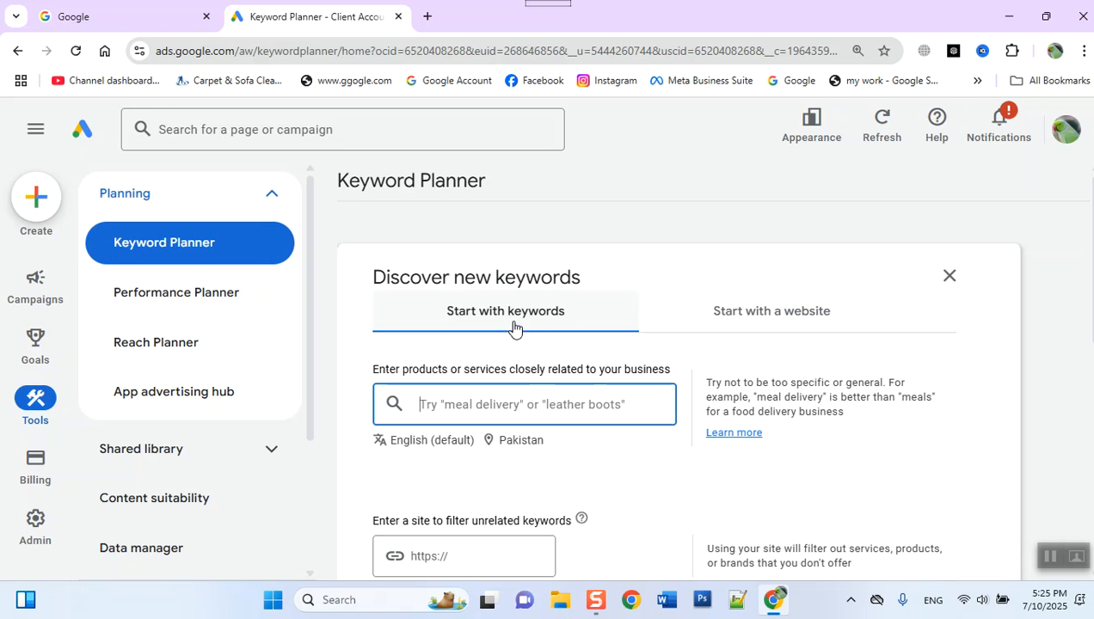
{"action": "scroll", "coordinate": [508, 326], "scroll_direction": "down", "scroll_amount": 1}
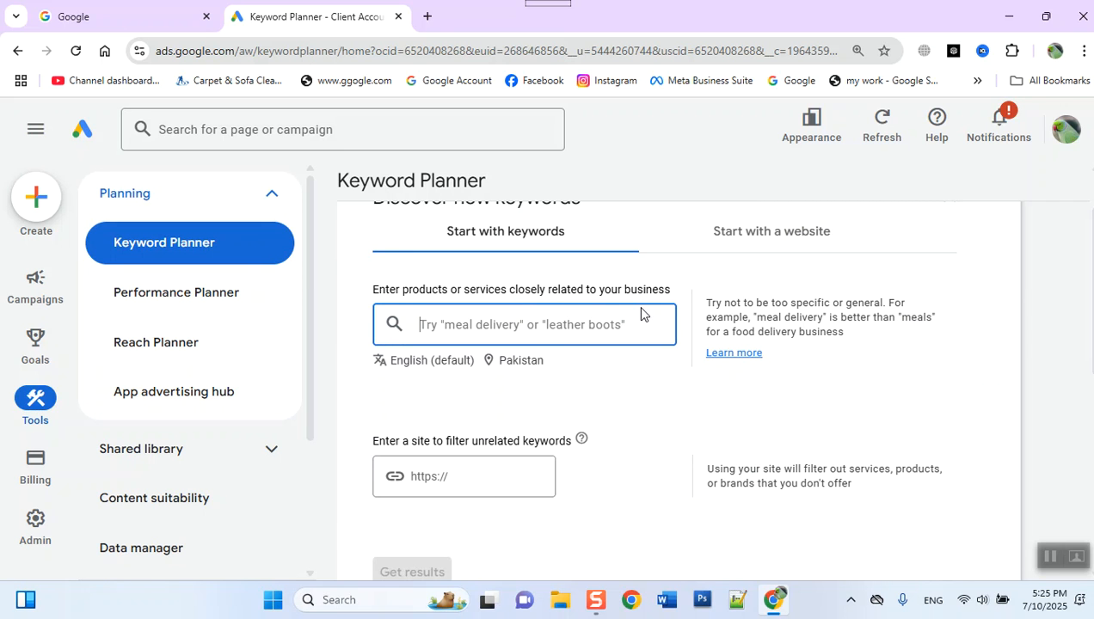
- Search Google for "sofa cleaning services" in a new browser tab and look through the results
{"action": "left_click", "coordinate": [426, 16]}
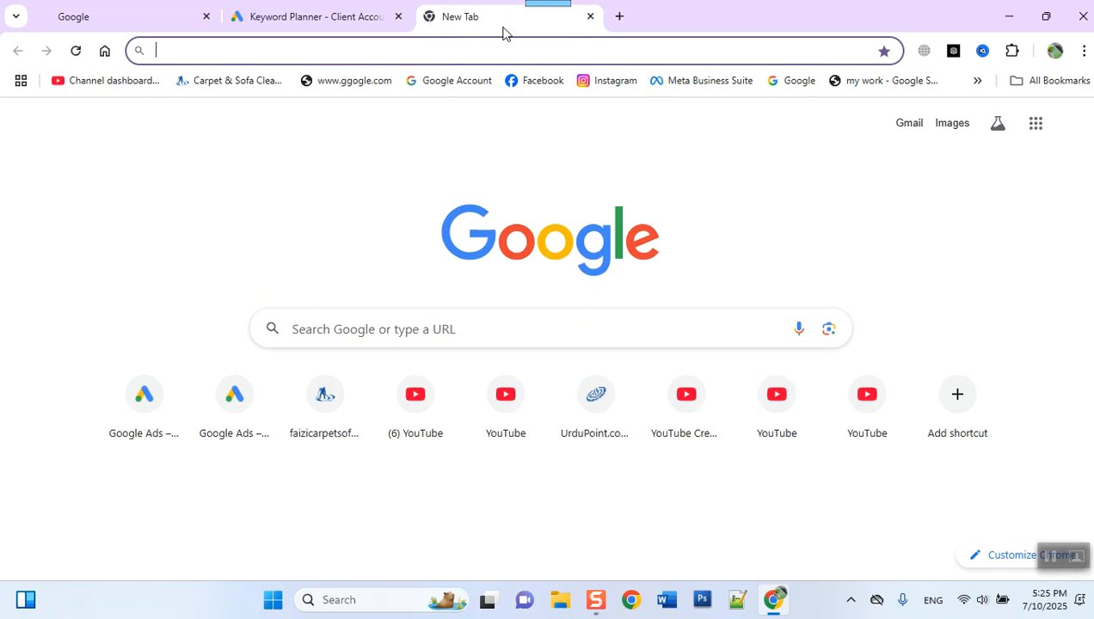
{"action": "type", "text": "sof"}
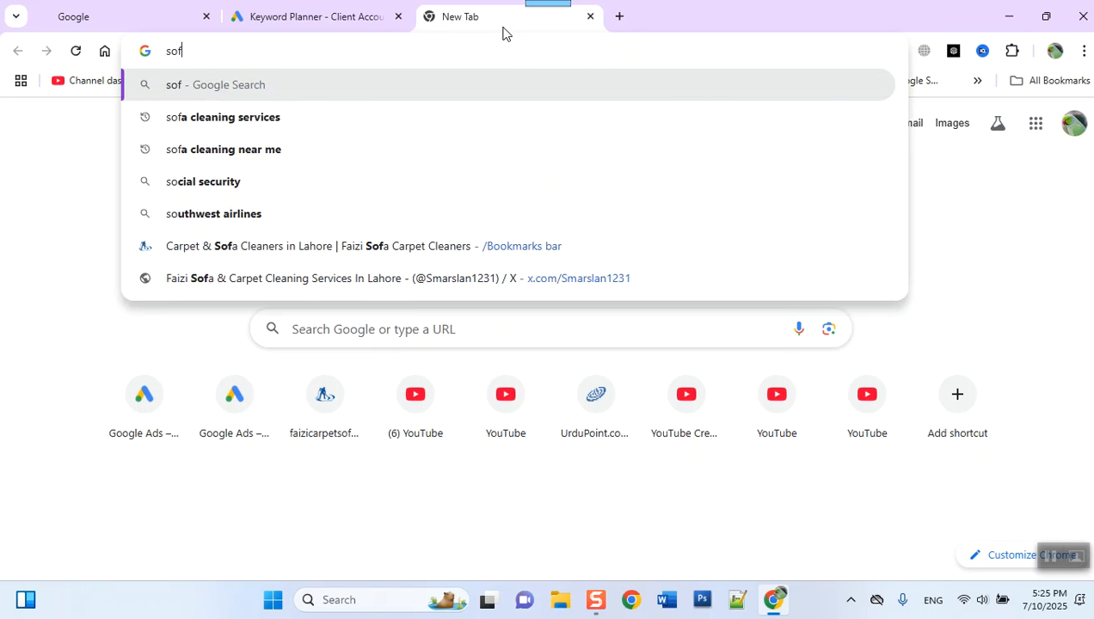
{"action": "type", "text": "a cleanin"}
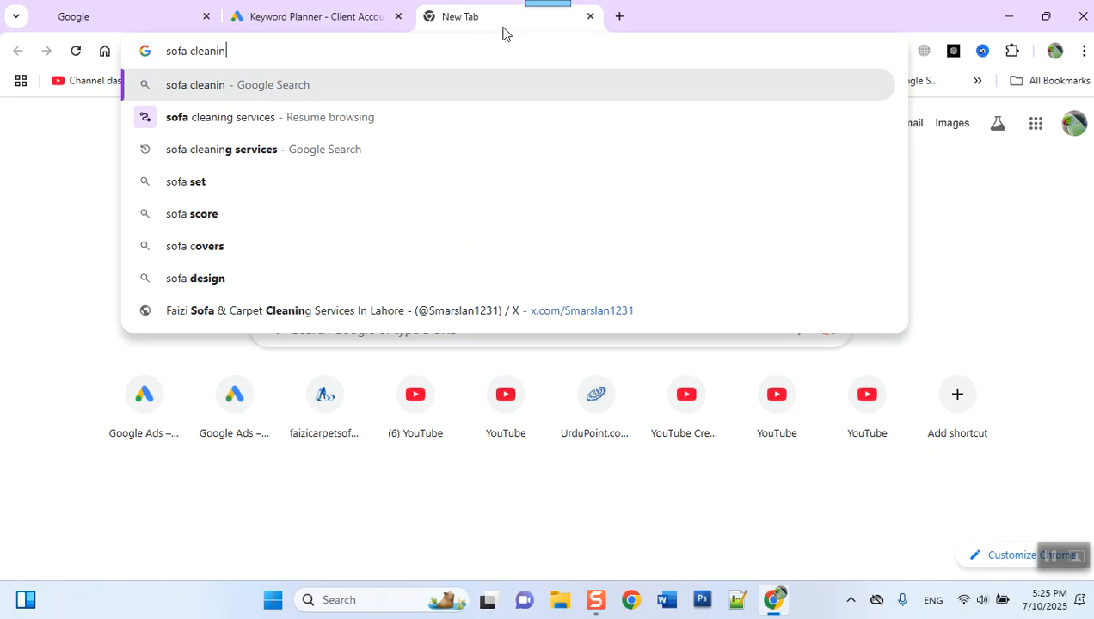
{"action": "type", "text": "g services"}
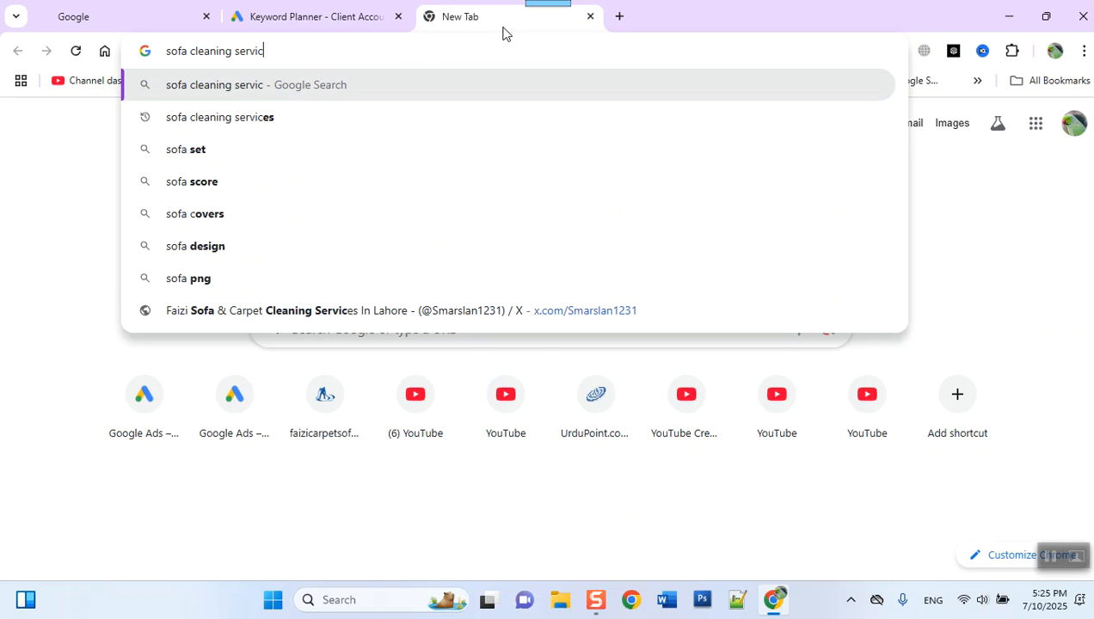
{"action": "key", "text": "Return"}
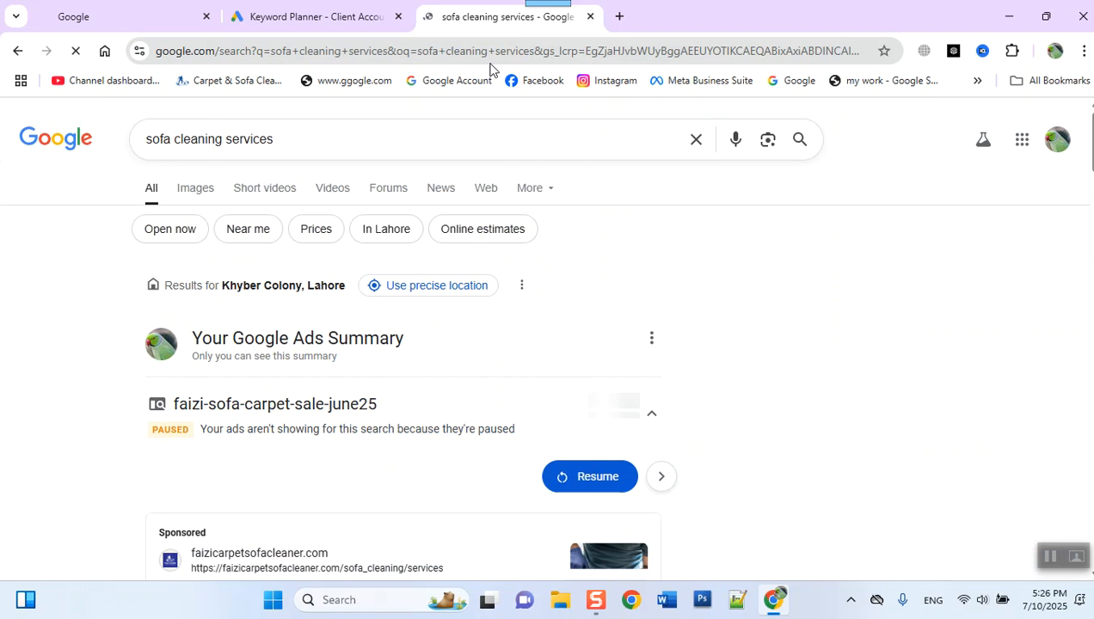
{"action": "scroll", "coordinate": [693, 375], "scroll_direction": "down", "scroll_amount": 3}
{"action": "scroll", "coordinate": [693, 375], "scroll_direction": "down", "scroll_amount": 10}
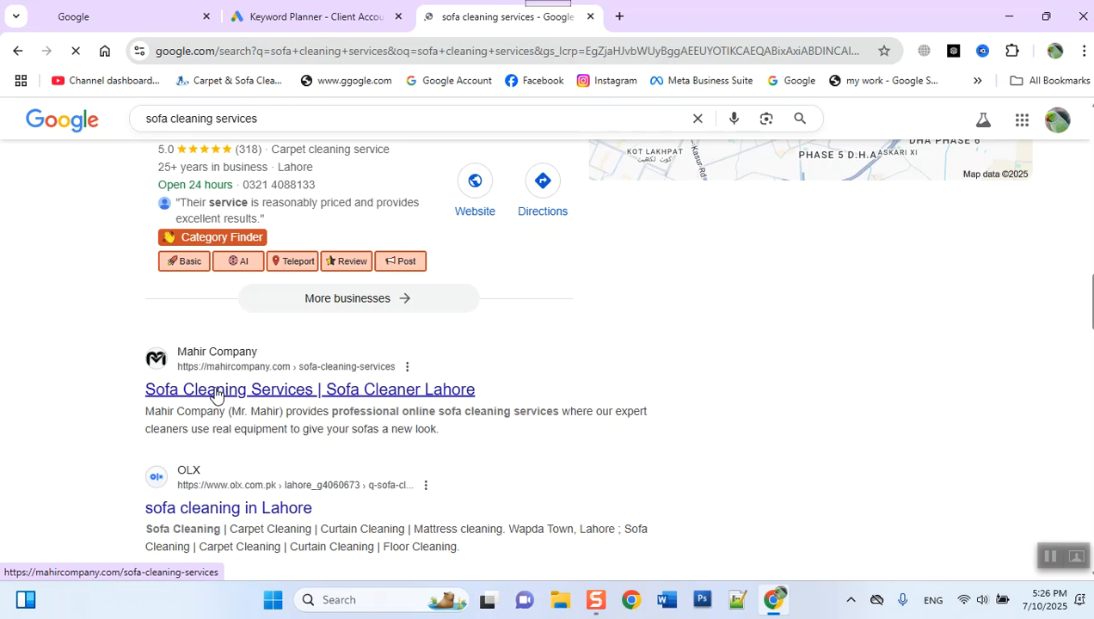
{"action": "scroll", "coordinate": [215, 394], "scroll_direction": "down", "scroll_amount": 3}
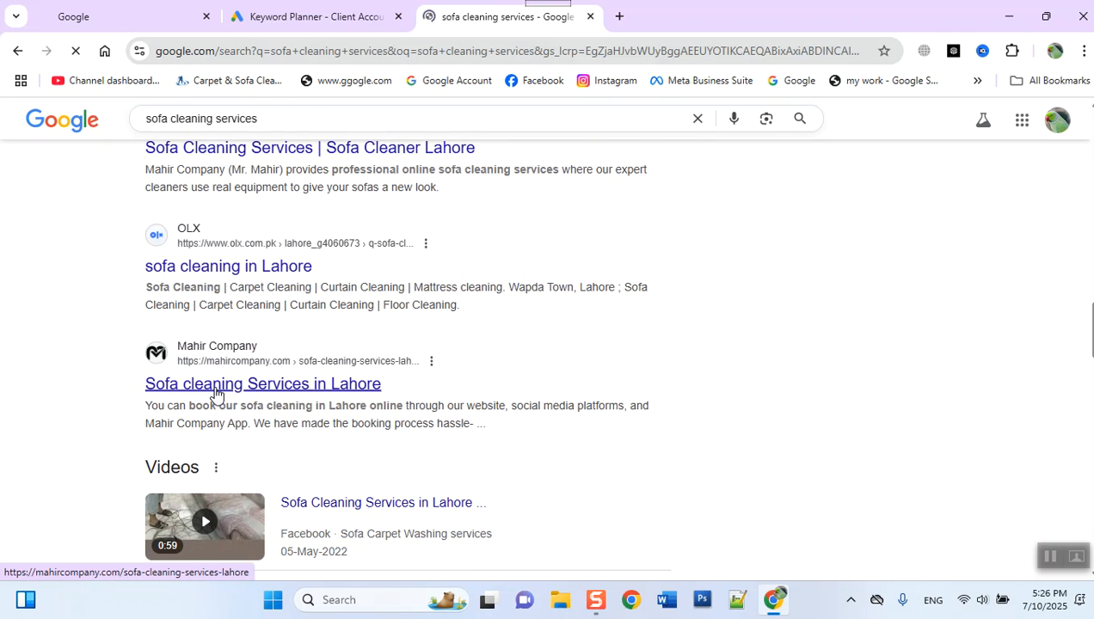
- Open Mahir Company's "Sofa cleaning Services in Lahore" search result and copy the page's address
{"action": "scroll", "coordinate": [215, 394], "scroll_direction": "down", "scroll_amount": 2}
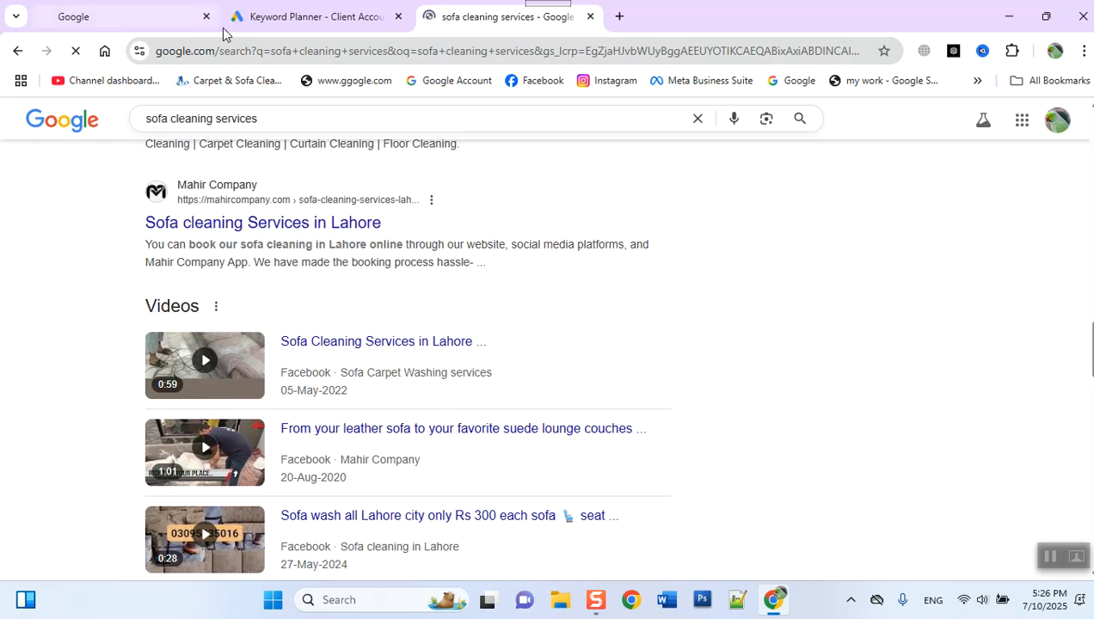
{"action": "left_click", "coordinate": [262, 23]}
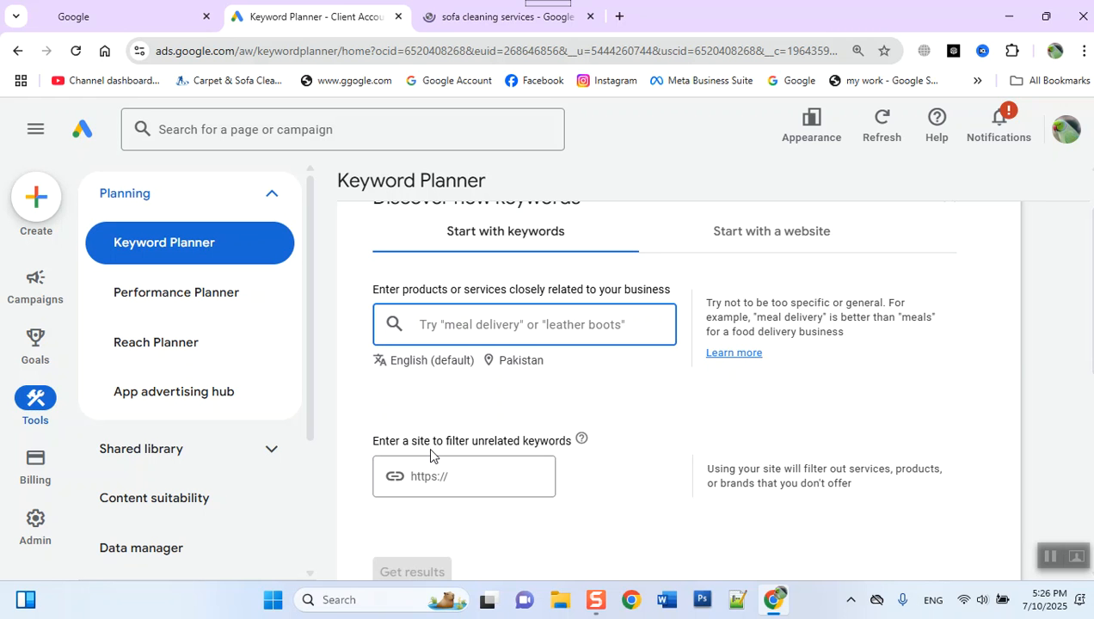
{"action": "left_click", "coordinate": [450, 17]}
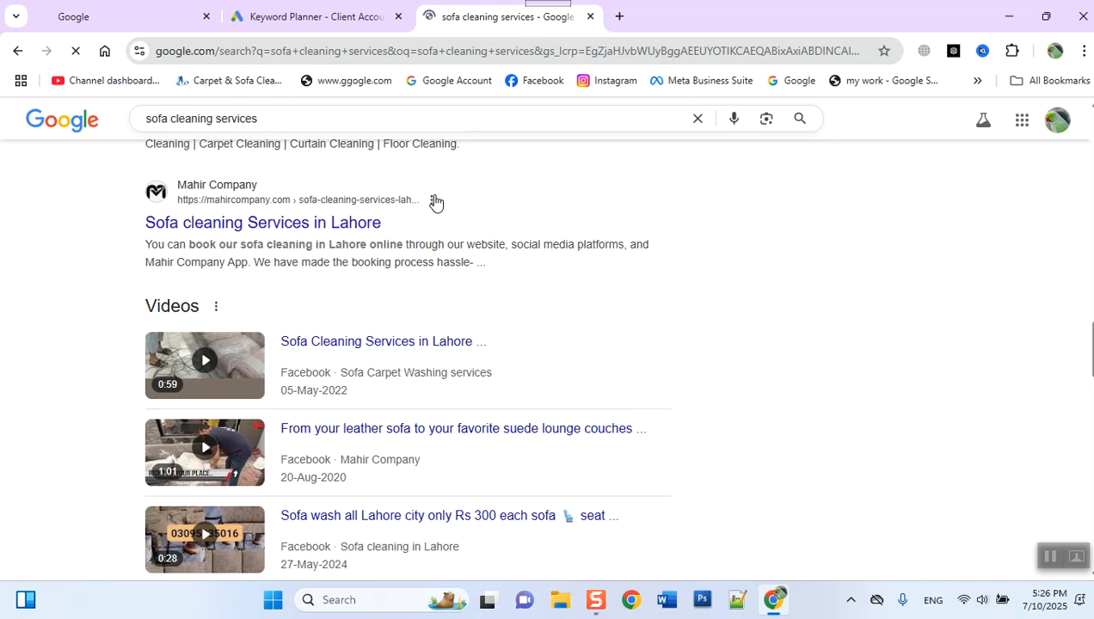
{"action": "scroll", "coordinate": [431, 215], "scroll_direction": "up", "scroll_amount": 4}
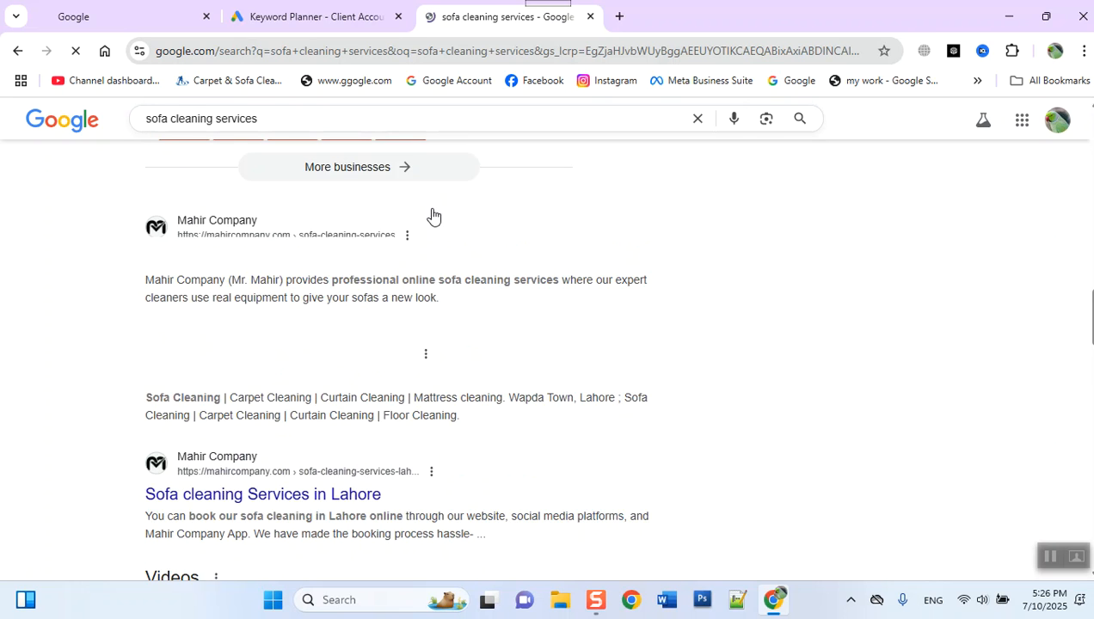
{"action": "scroll", "coordinate": [429, 226], "scroll_direction": "down", "scroll_amount": 2}
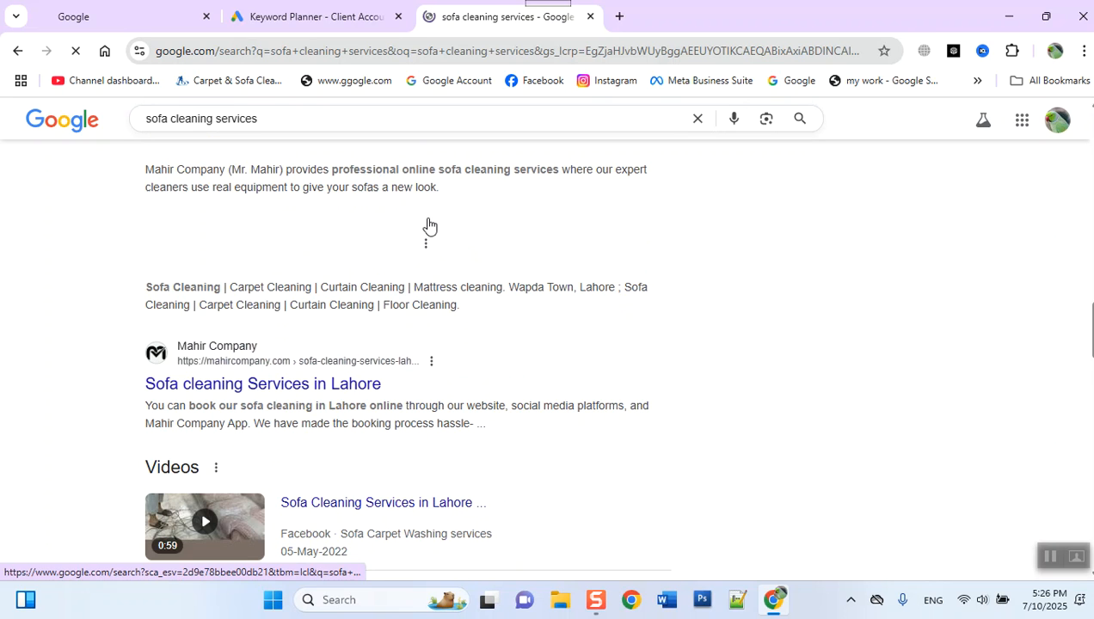
{"action": "left_click", "coordinate": [345, 368]}
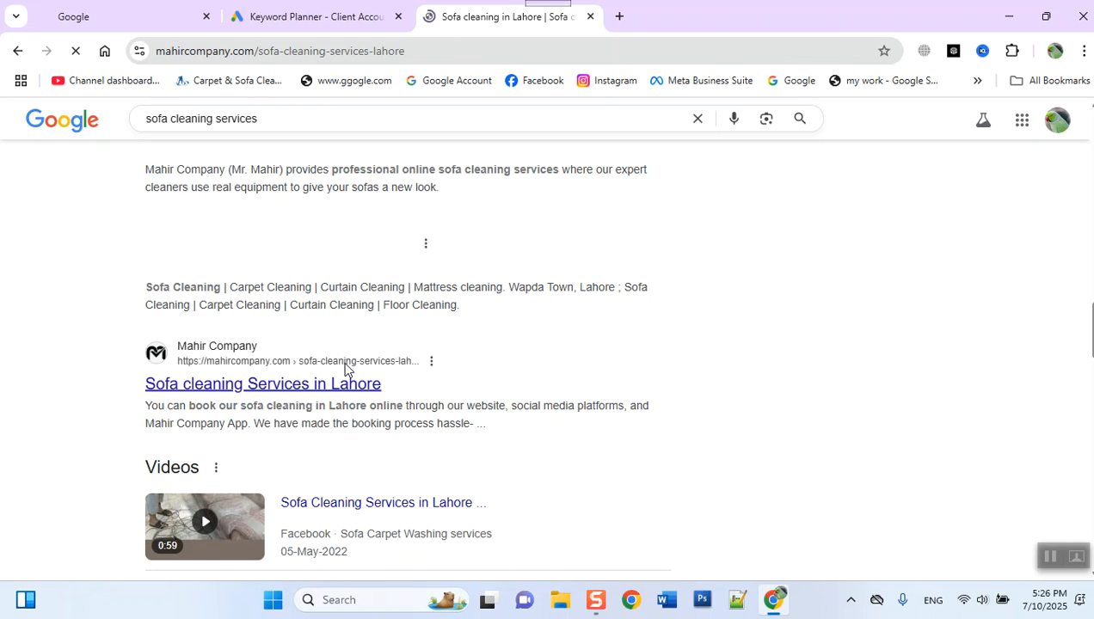
{"action": "left_click", "coordinate": [297, 52]}
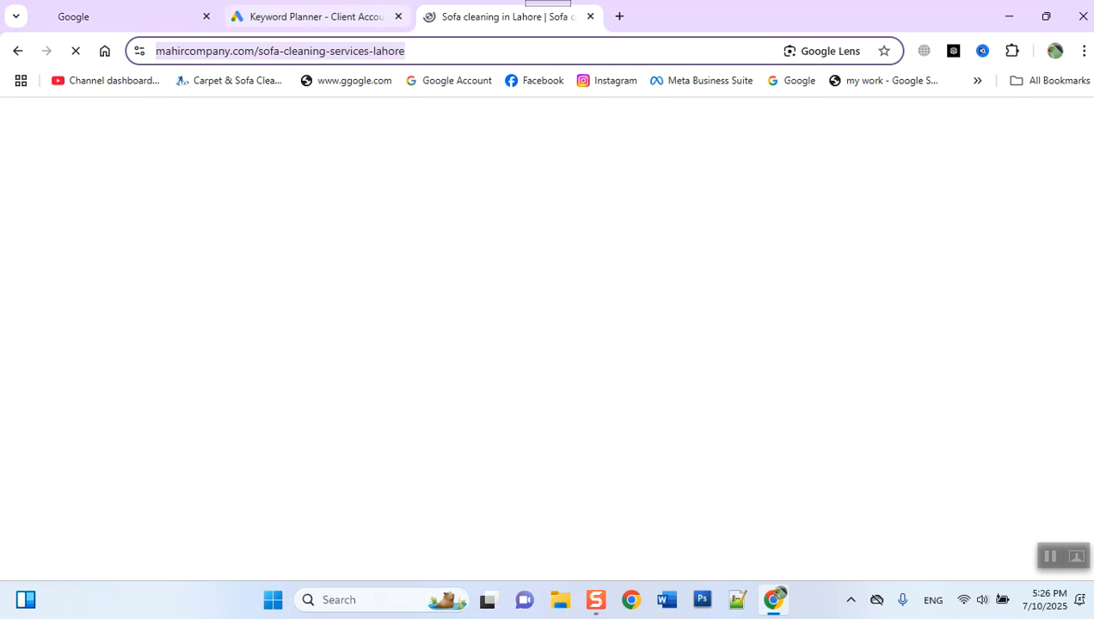
- In Keyword Planner, paste the mahircompany.com/sofa-cleaning-services-lahore address as the site for filtering unrelated keywords
{"action": "left_click", "coordinate": [295, 9]}
{"action": "left_click", "coordinate": [496, 491]}
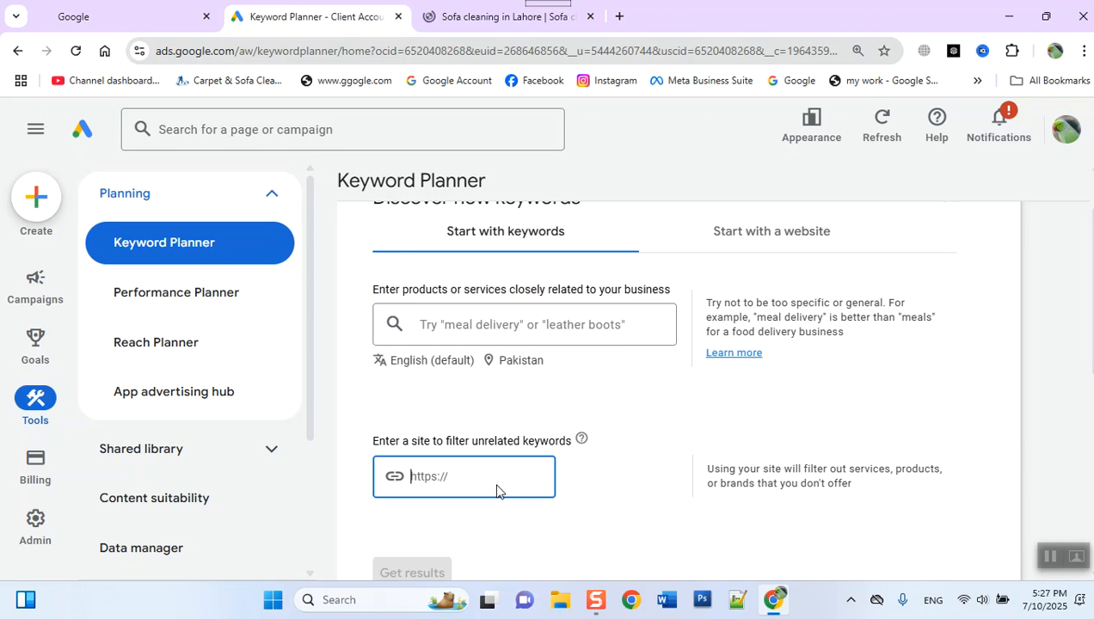
{"action": "key", "text": "ctrl+v"}
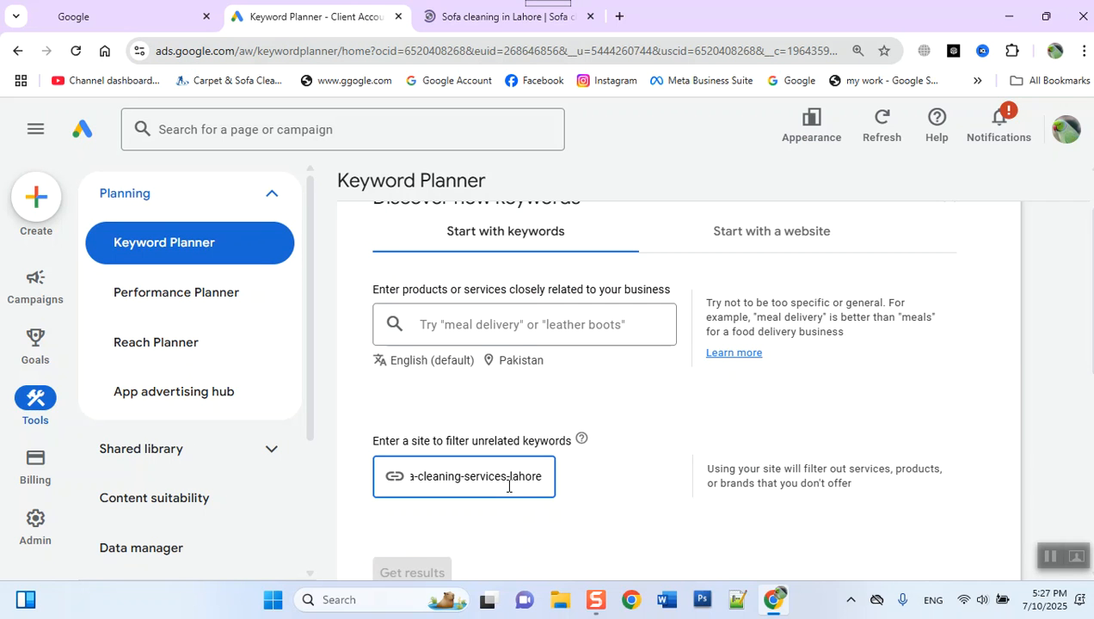
{"action": "scroll", "coordinate": [530, 501], "scroll_direction": "down", "scroll_amount": 2}
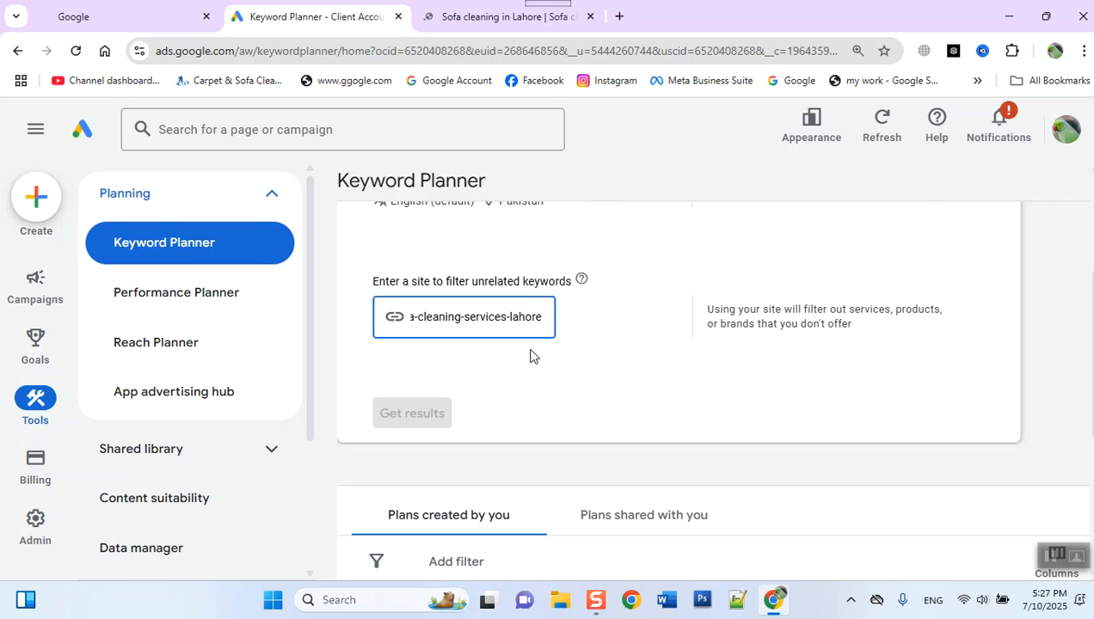
{"action": "left_click", "coordinate": [537, 386]}
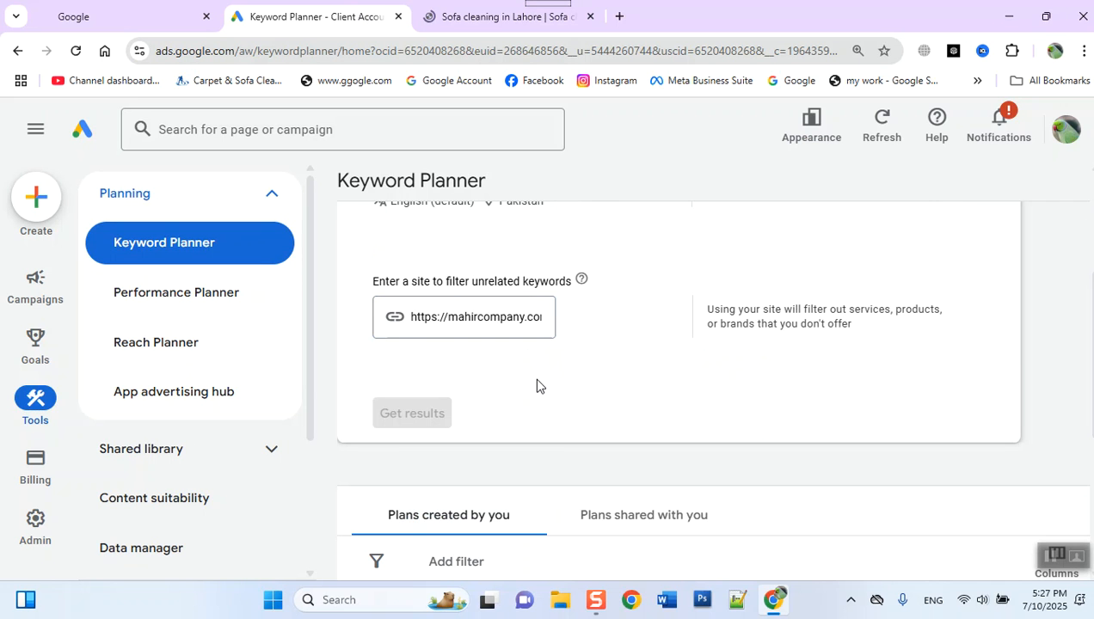
- Add "sofa cleaning services" as the product or service keyword in the Discover new keywords form
{"action": "scroll", "coordinate": [536, 386], "scroll_direction": "up", "scroll_amount": 2}
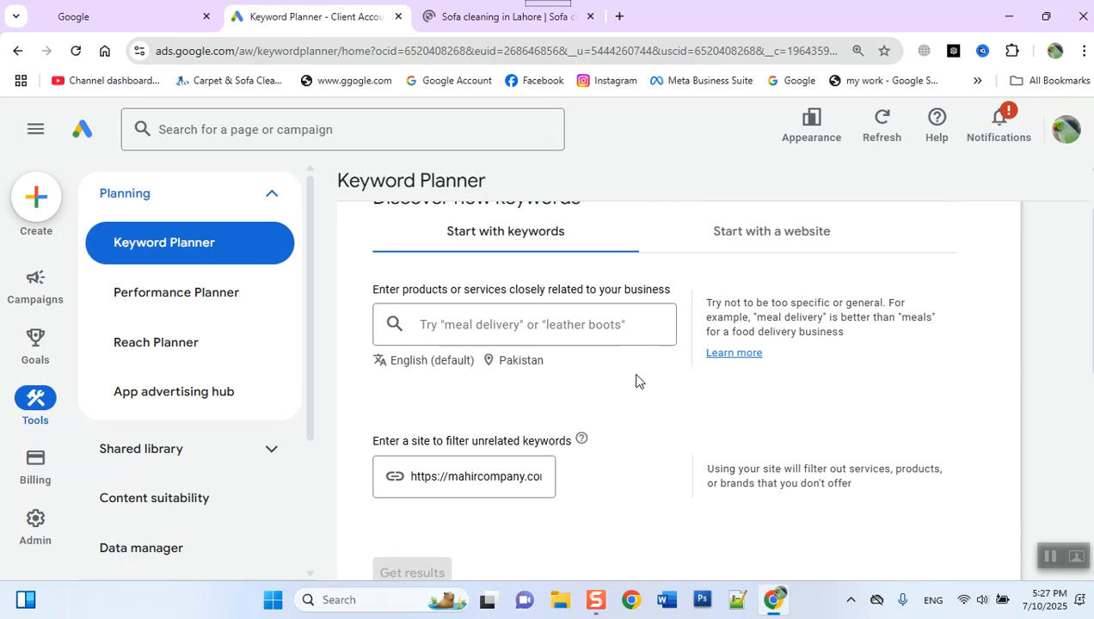
{"action": "scroll", "coordinate": [510, 387], "scroll_direction": "up", "scroll_amount": 1}
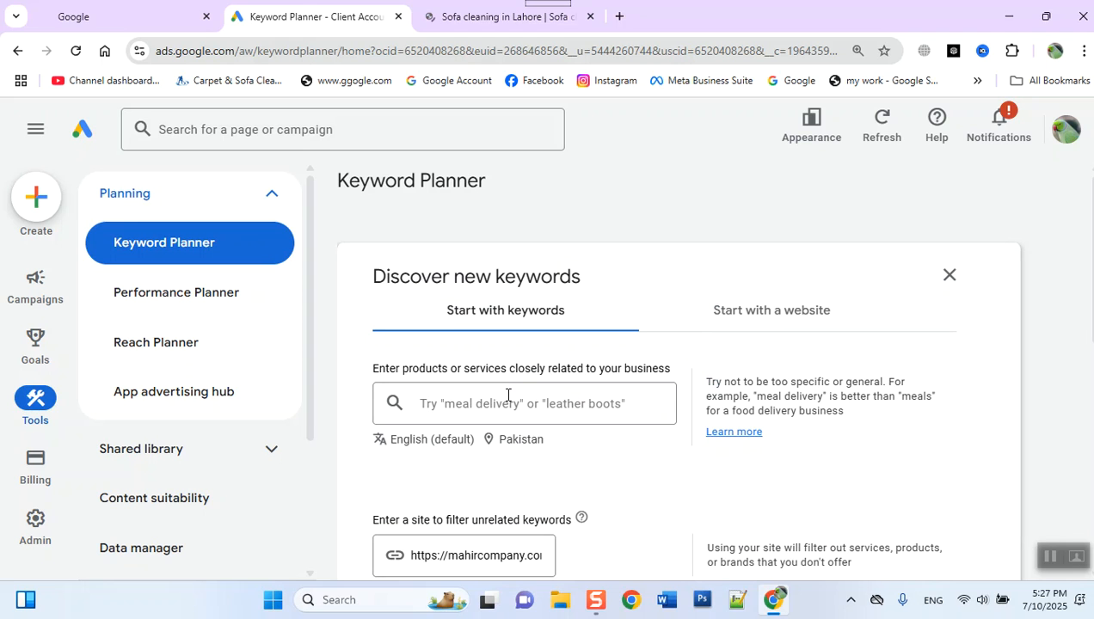
{"action": "left_click", "coordinate": [507, 394]}
{"action": "type", "text": "s"}
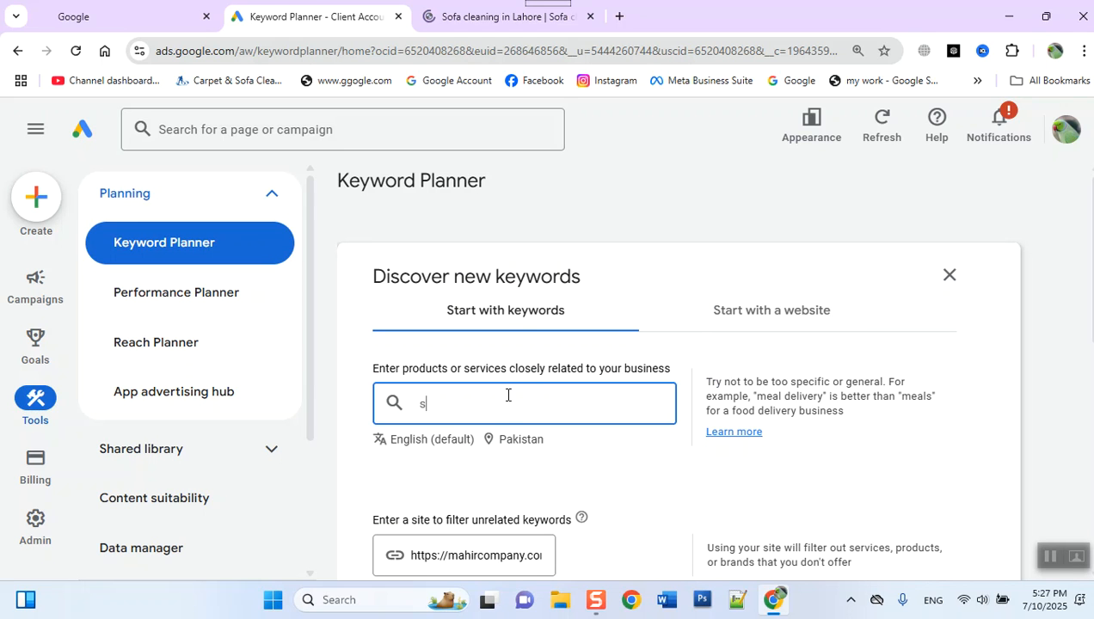
{"action": "type", "text": "ofa cleaning services"}
{"action": "key", "text": "Return"}
- Review the keyword, language, location and filter site entered in the Discover new keywords form
{"action": "scroll", "coordinate": [609, 466], "scroll_direction": "down", "scroll_amount": 2}
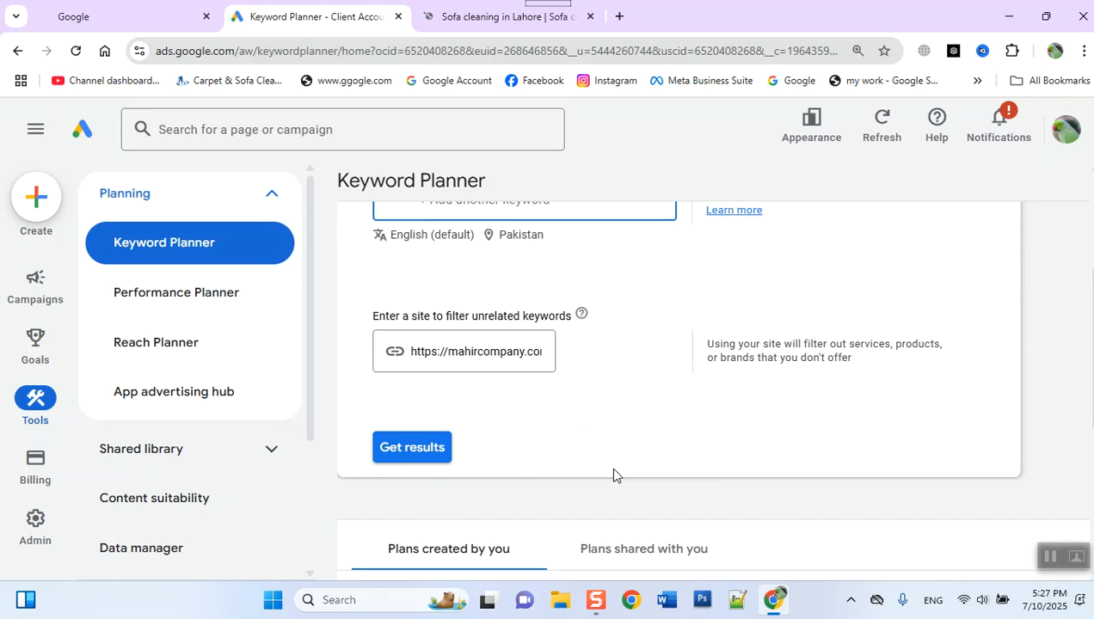
{"action": "scroll", "coordinate": [613, 473], "scroll_direction": "up", "scroll_amount": 2}
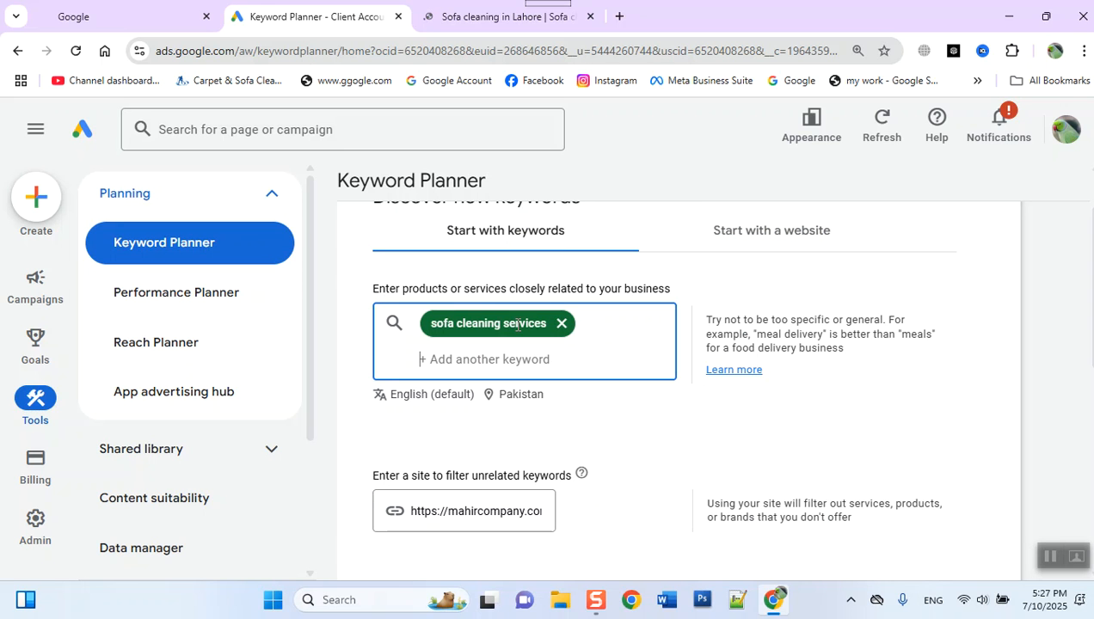
{"action": "scroll", "coordinate": [548, 310], "scroll_direction": "down", "scroll_amount": 2}
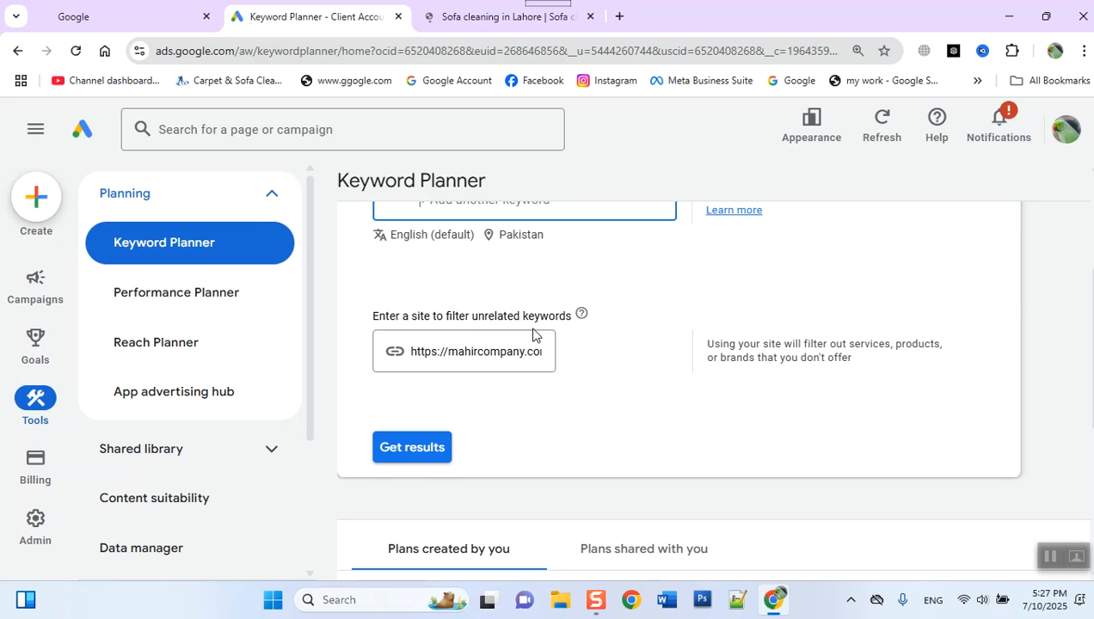
{"action": "left_click_drag", "start_coordinate": [467, 345], "coordinate": [585, 376]}
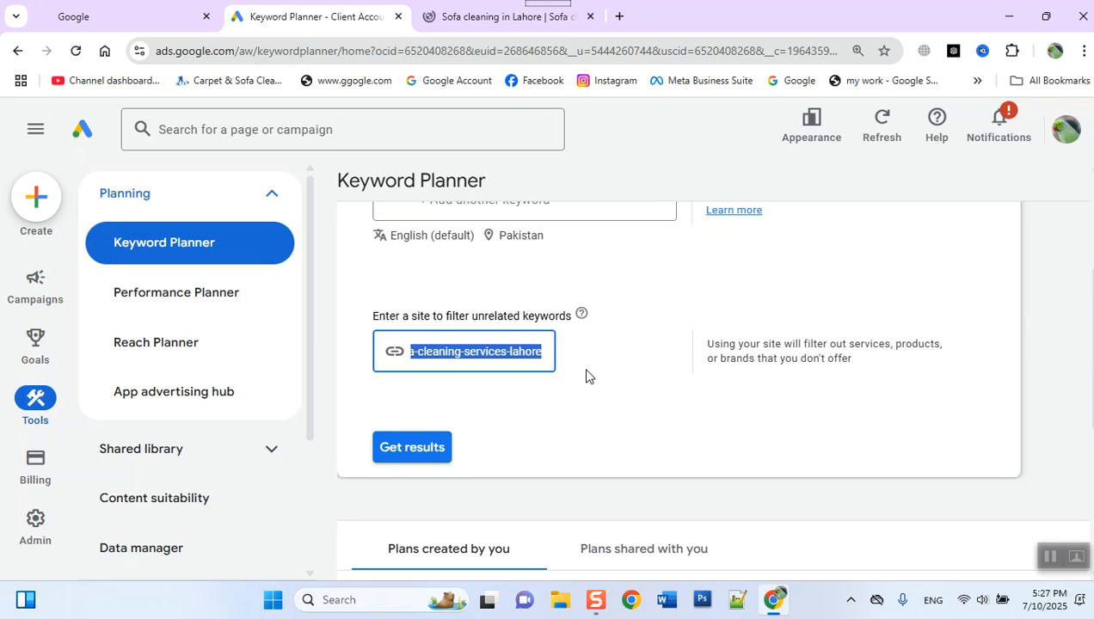
{"action": "scroll", "coordinate": [586, 376], "scroll_direction": "up", "scroll_amount": 3}
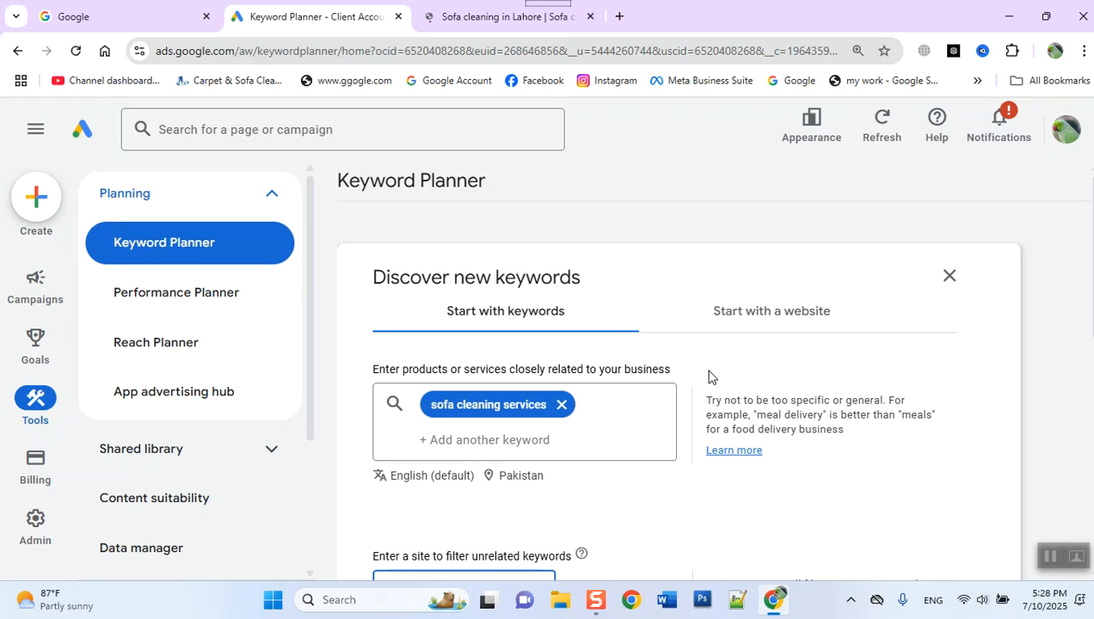
{"action": "scroll", "coordinate": [490, 421], "scroll_direction": "down", "scroll_amount": 3}
{"action": "scroll", "coordinate": [488, 421], "scroll_direction": "up", "scroll_amount": 1}
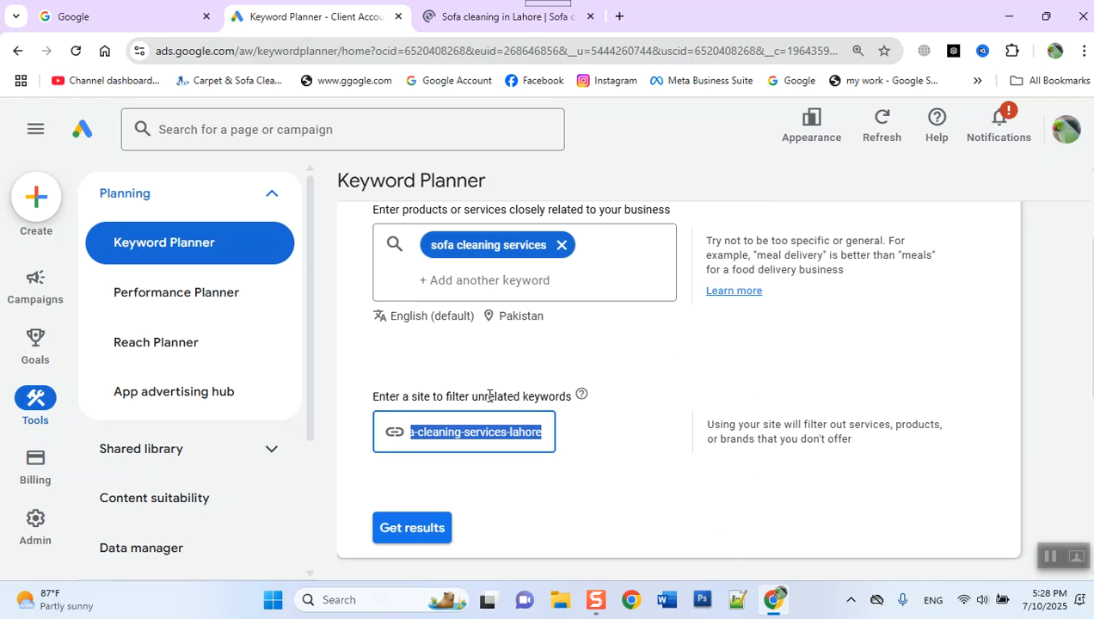
- Replace the Pakistan target location with Lahore, Punjab, Pakistan and get the keyword results
{"action": "left_click", "coordinate": [512, 318]}
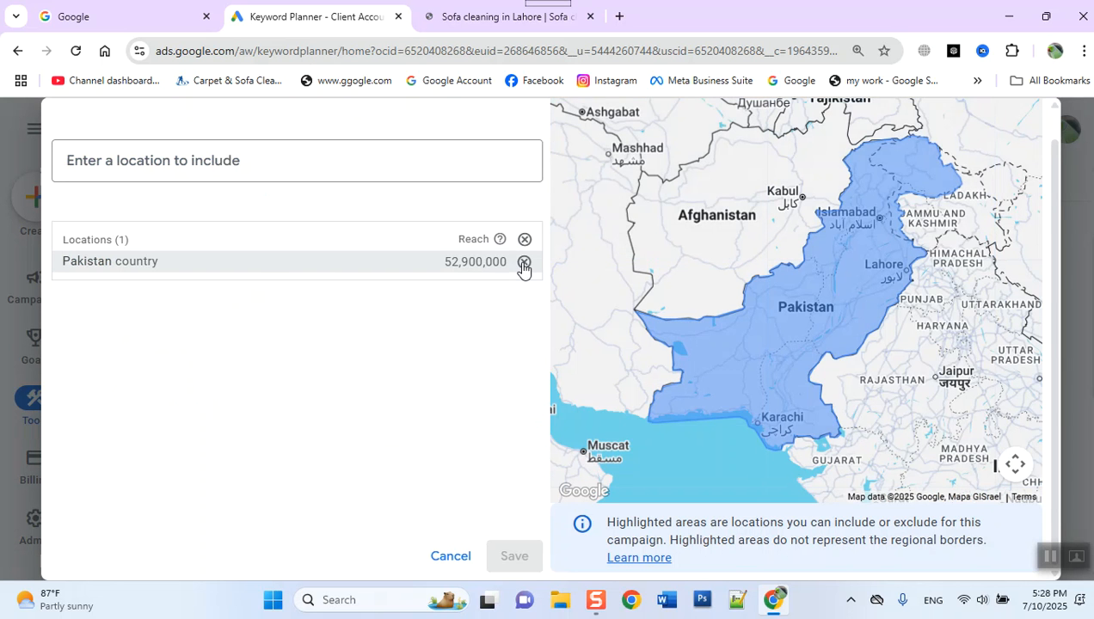
{"action": "left_click", "coordinate": [523, 266]}
{"action": "left_click", "coordinate": [314, 167]}
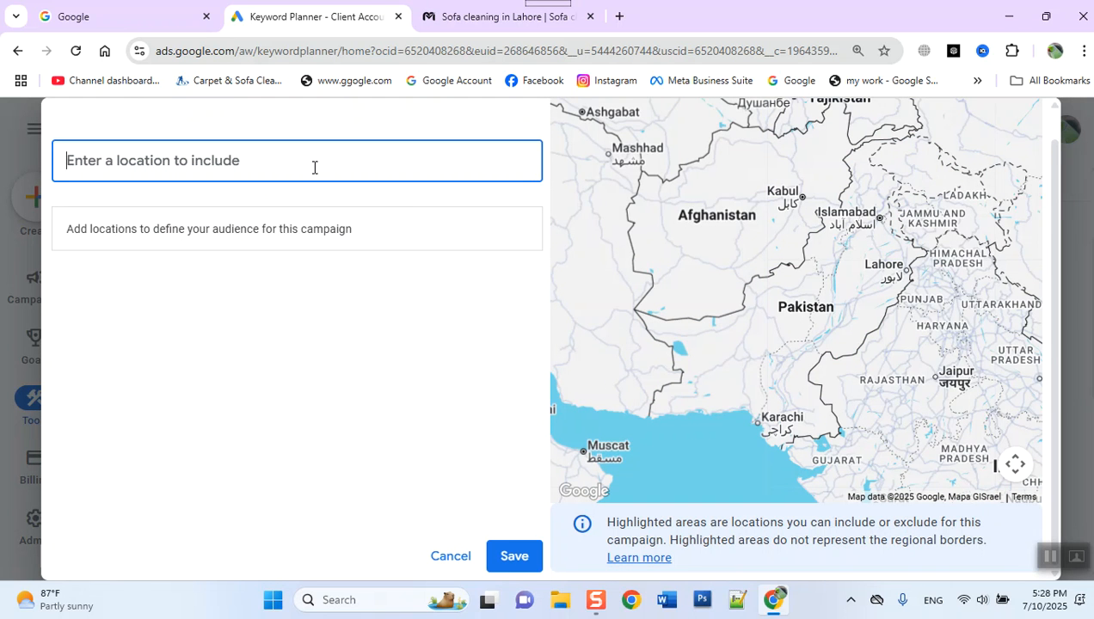
{"action": "type", "text": "lahore"}
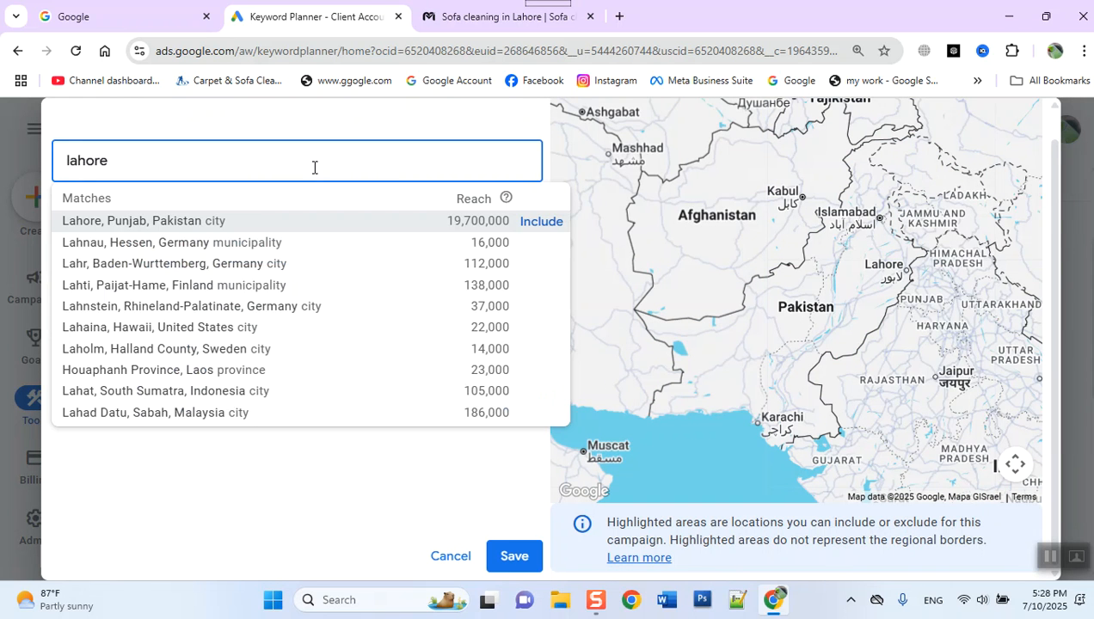
{"action": "left_click", "coordinate": [160, 224]}
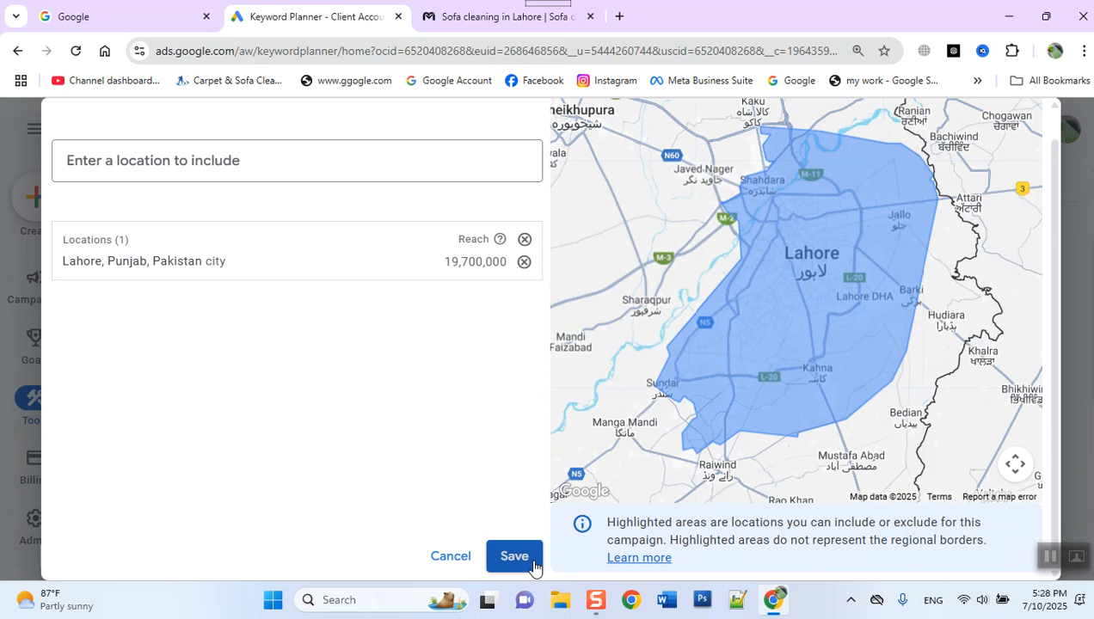
{"action": "left_click", "coordinate": [531, 560]}
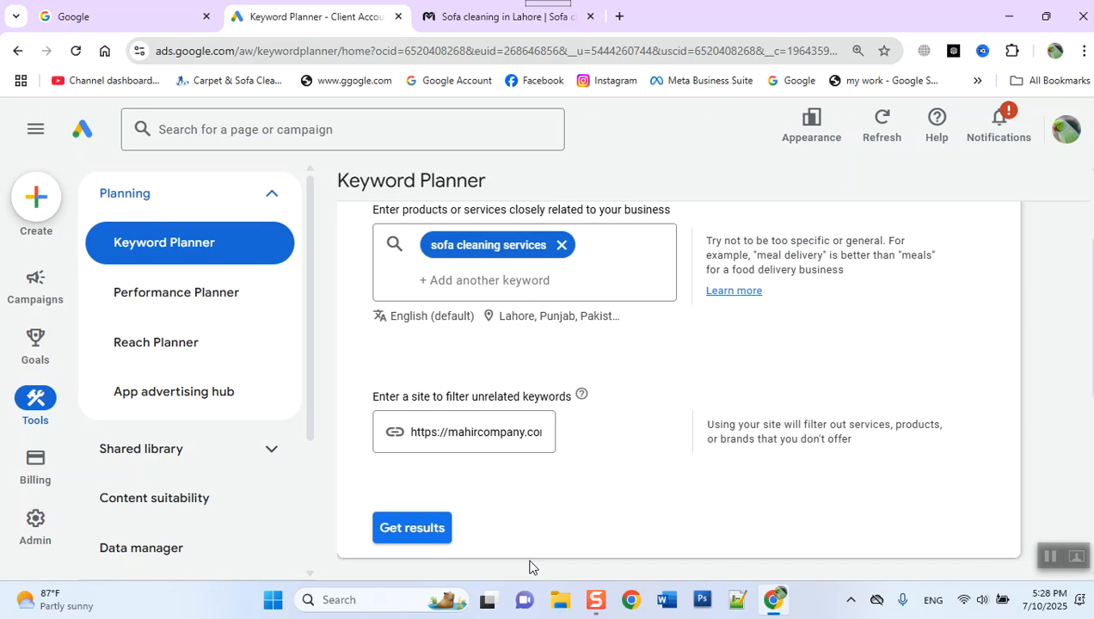
{"action": "left_click", "coordinate": [430, 533]}
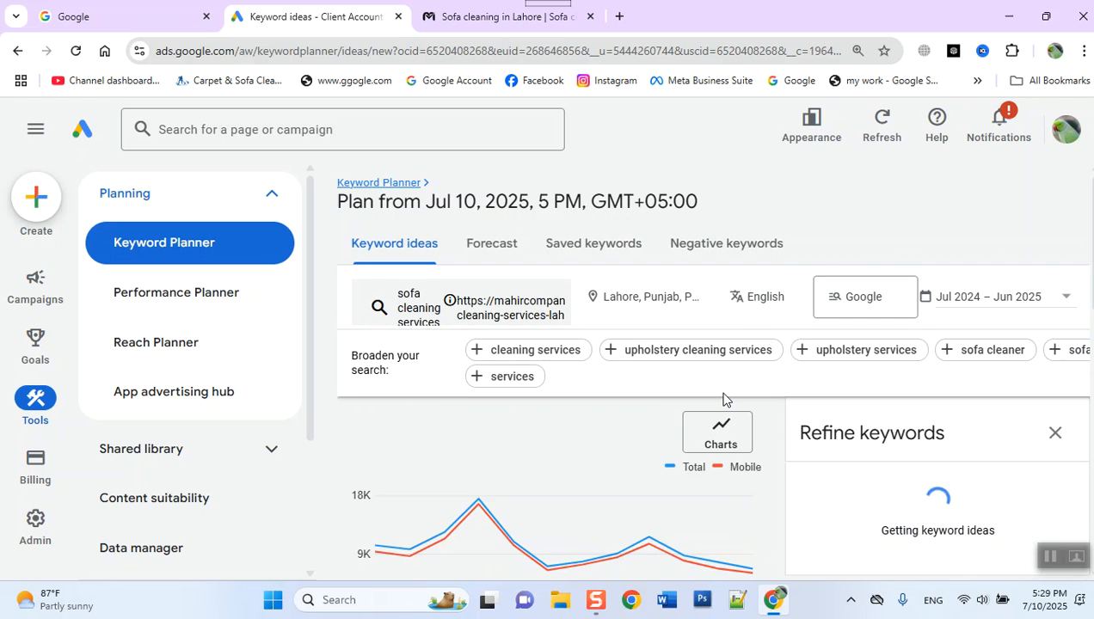
- Reduce the browser zoom to 90% so more of the keyword ideas page fits on screen
{"action": "scroll", "coordinate": [726, 399], "scroll_direction": "down", "scroll_amount": 5}
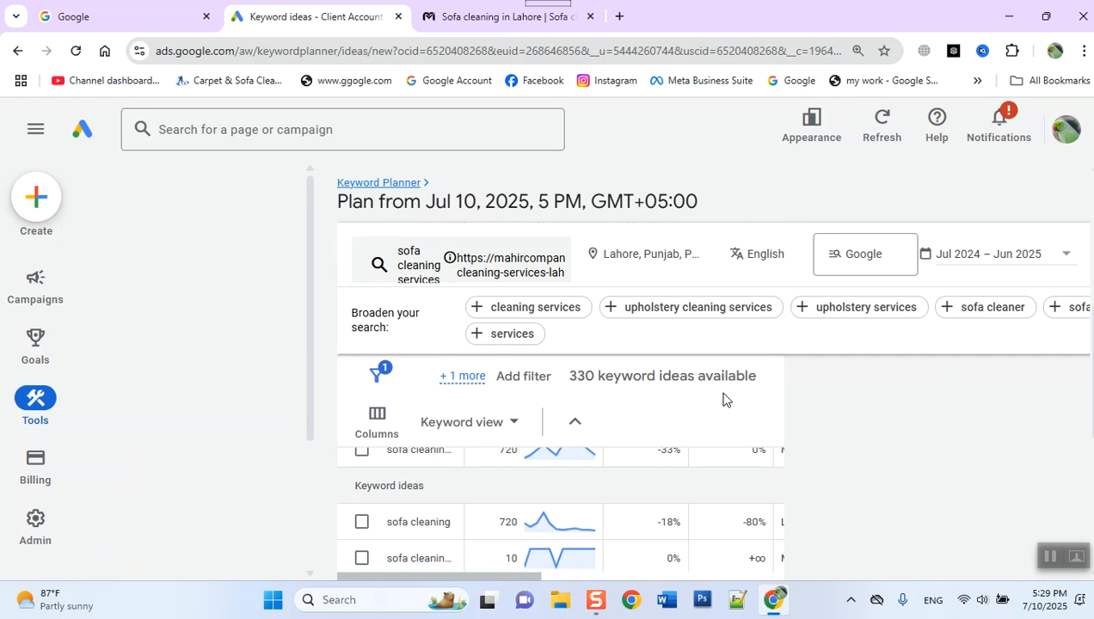
{"action": "scroll", "coordinate": [917, 550], "scroll_direction": "up", "scroll_amount": 5}
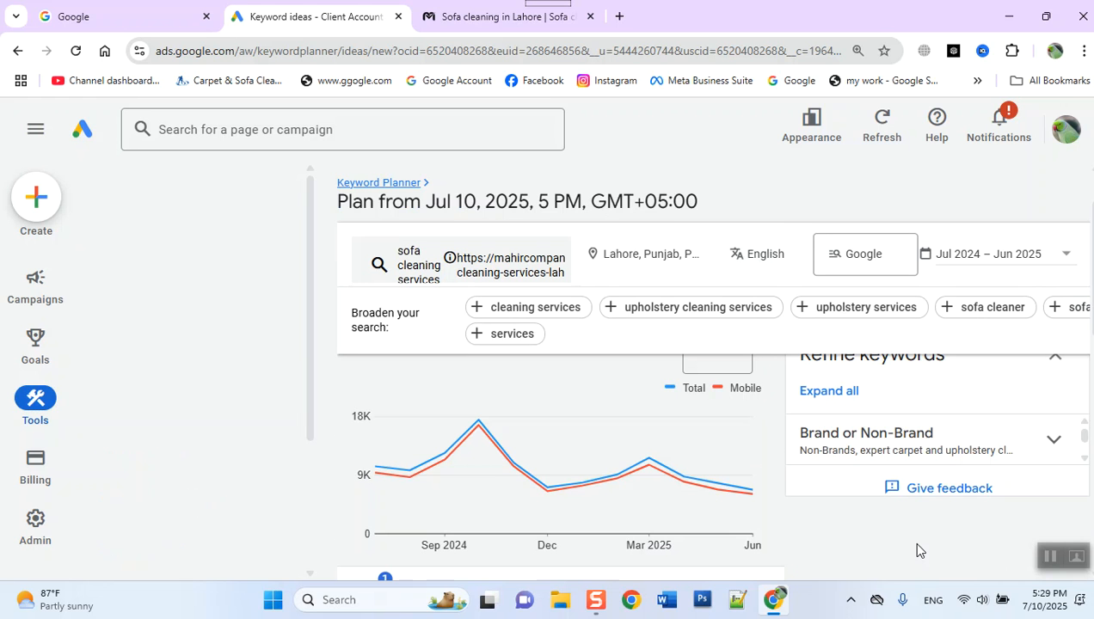
{"action": "scroll", "coordinate": [916, 551], "scroll_direction": "up", "scroll_amount": 1}
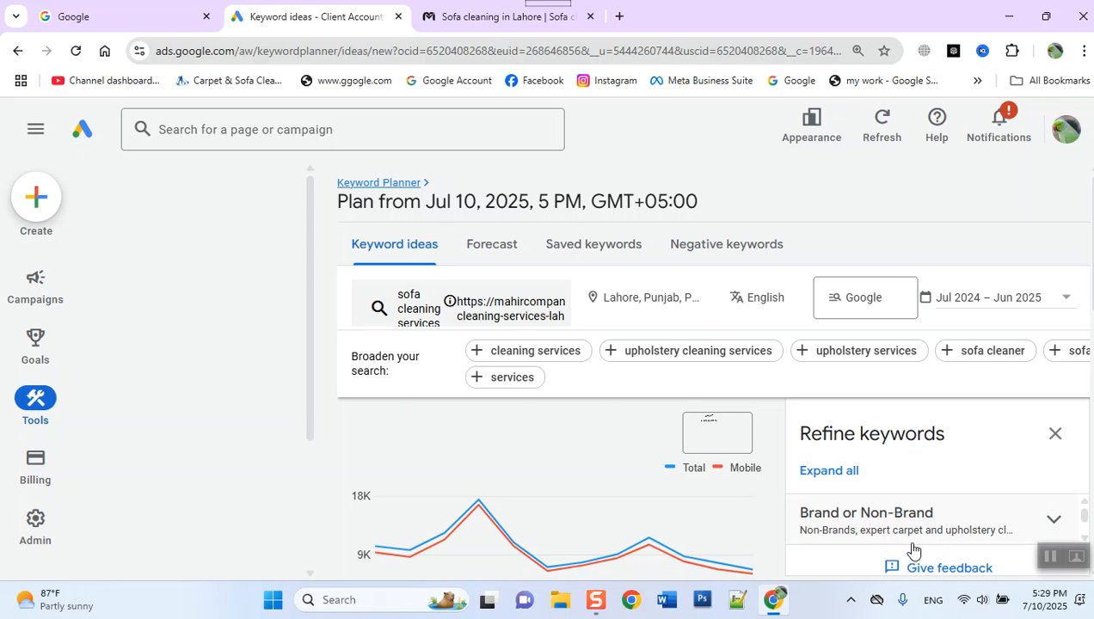
{"action": "left_click", "coordinate": [1055, 433]}
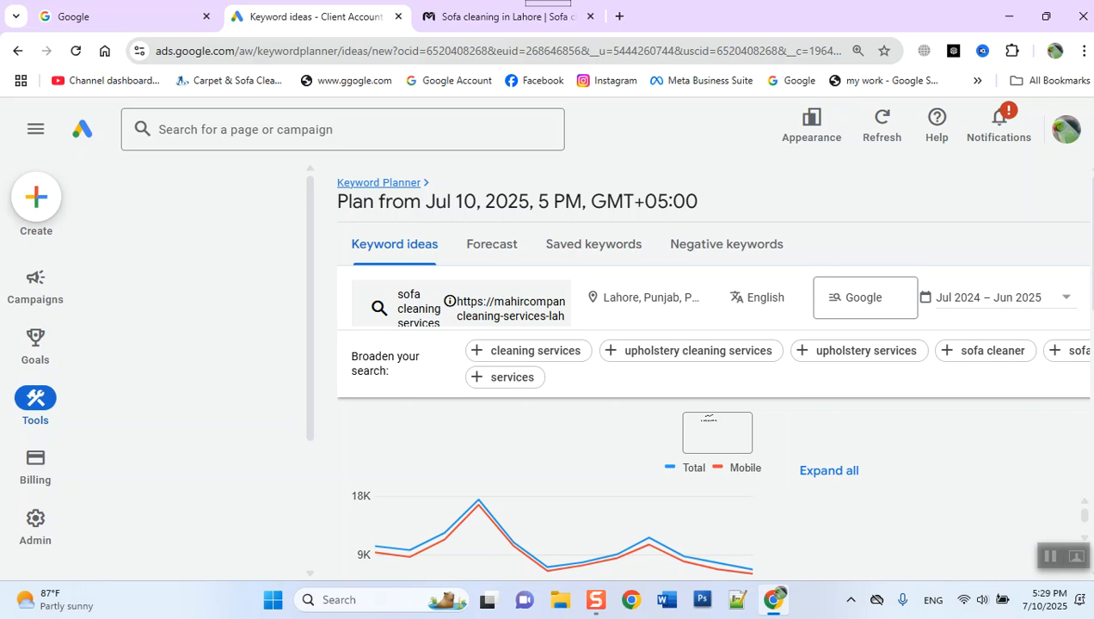
{"action": "left_click", "coordinate": [1083, 52]}
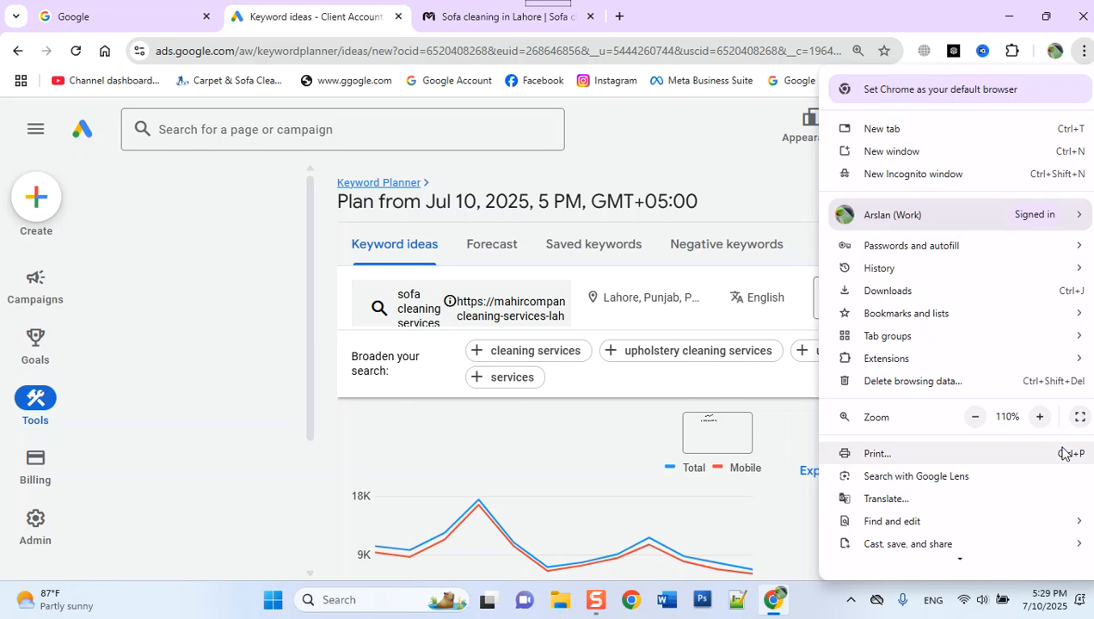
{"action": "left_click", "coordinate": [974, 417]}
{"action": "left_click", "coordinate": [974, 417]}
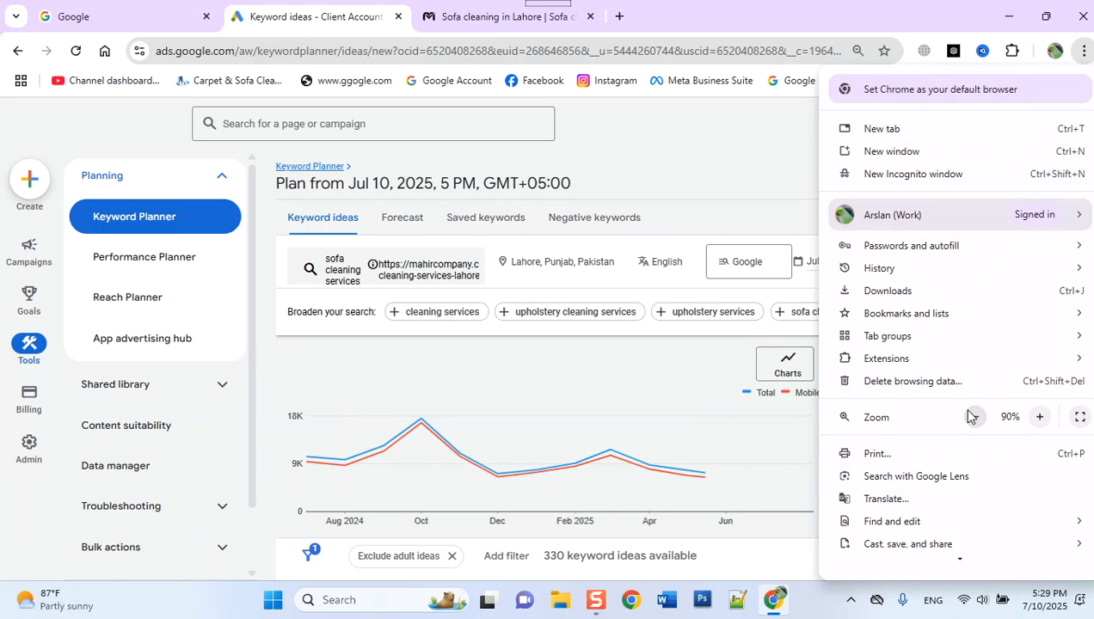
{"action": "left_click", "coordinate": [693, 167]}
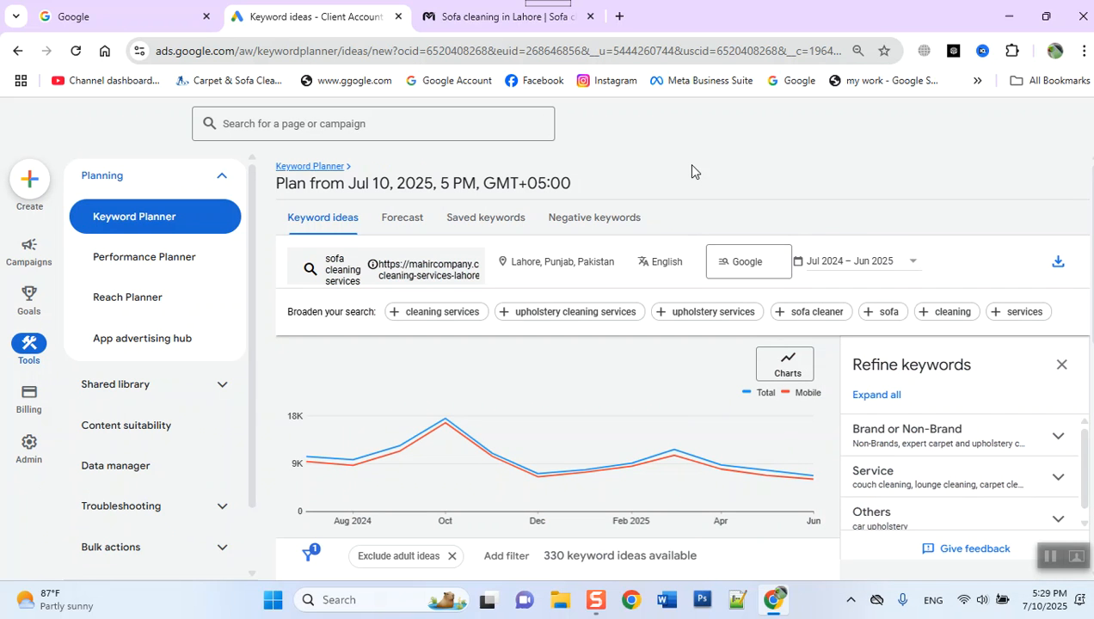
- Download the sofa cleaning keyword ideas for Lahore as a .csv file
{"action": "left_click", "coordinate": [1060, 265]}
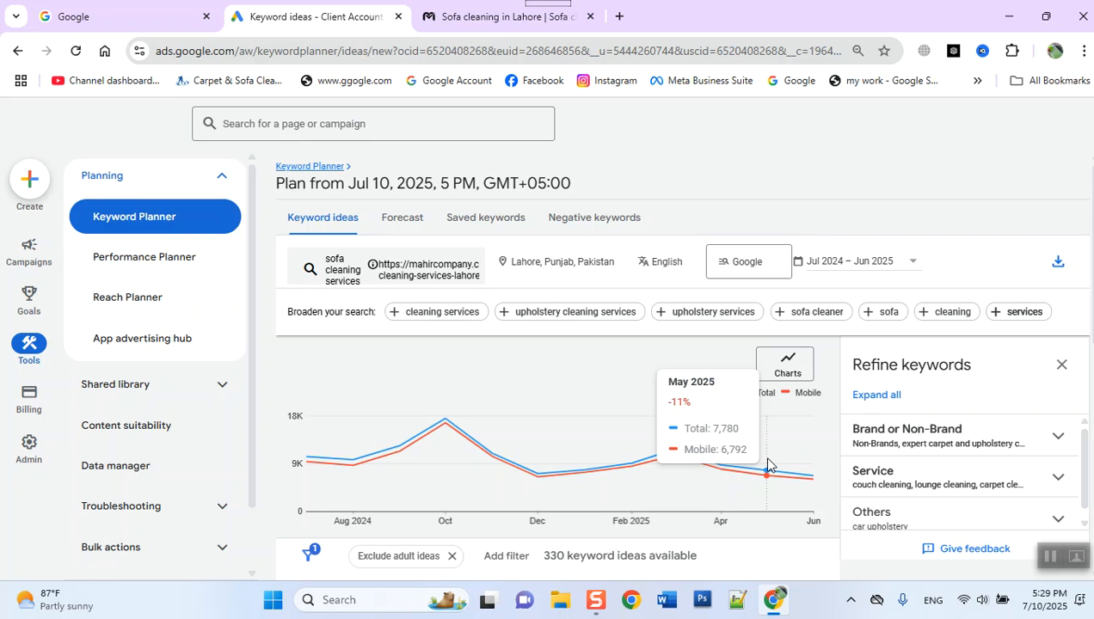
{"action": "scroll", "coordinate": [767, 464], "scroll_direction": "down", "scroll_amount": 3}
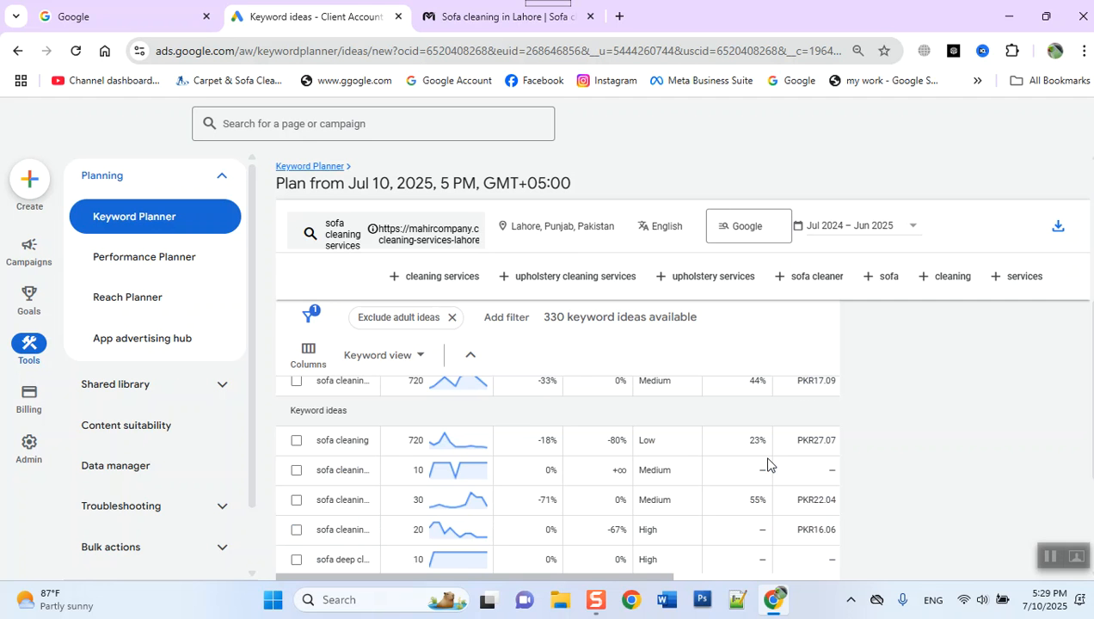
{"action": "scroll", "coordinate": [767, 465], "scroll_direction": "up", "scroll_amount": 3}
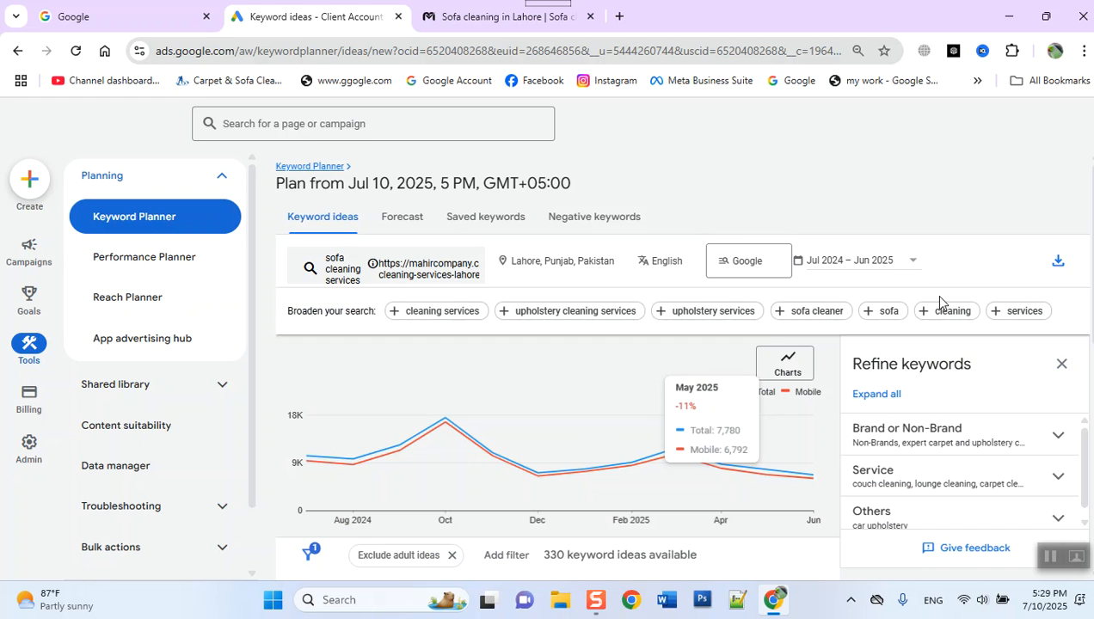
{"action": "left_click", "coordinate": [1057, 267]}
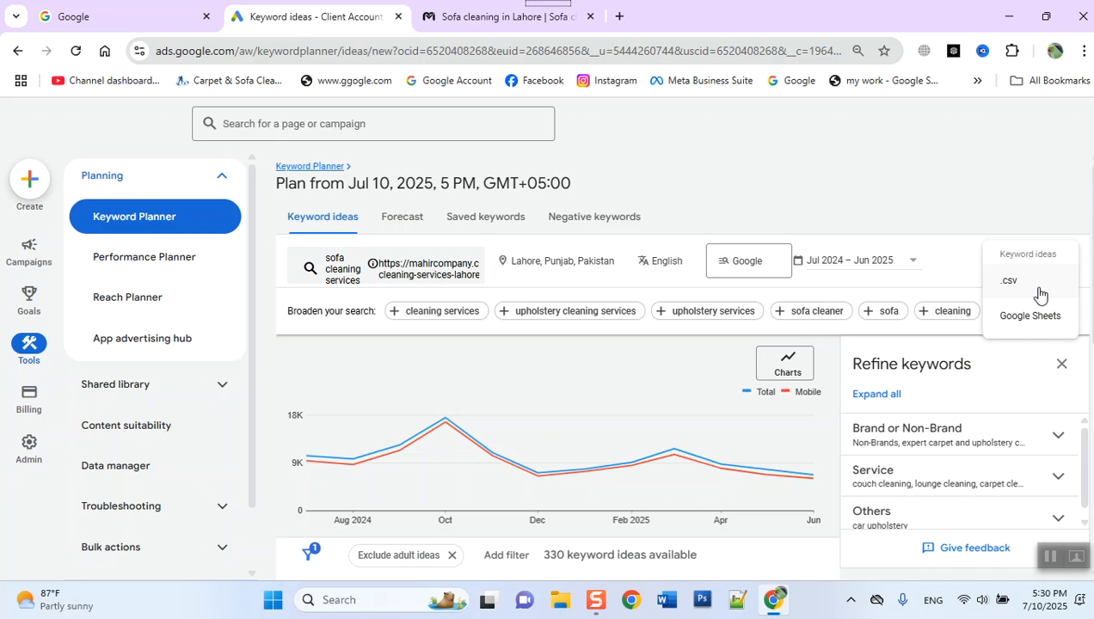
{"action": "left_click", "coordinate": [1010, 281]}
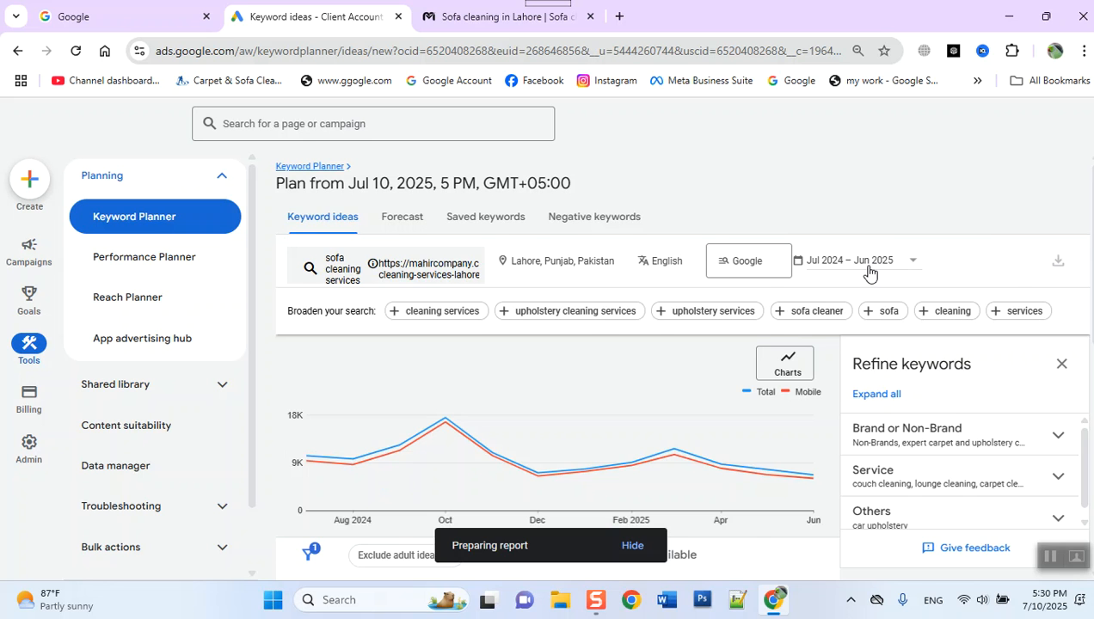
{"action": "scroll", "coordinate": [868, 273], "scroll_direction": "down", "scroll_amount": 3}
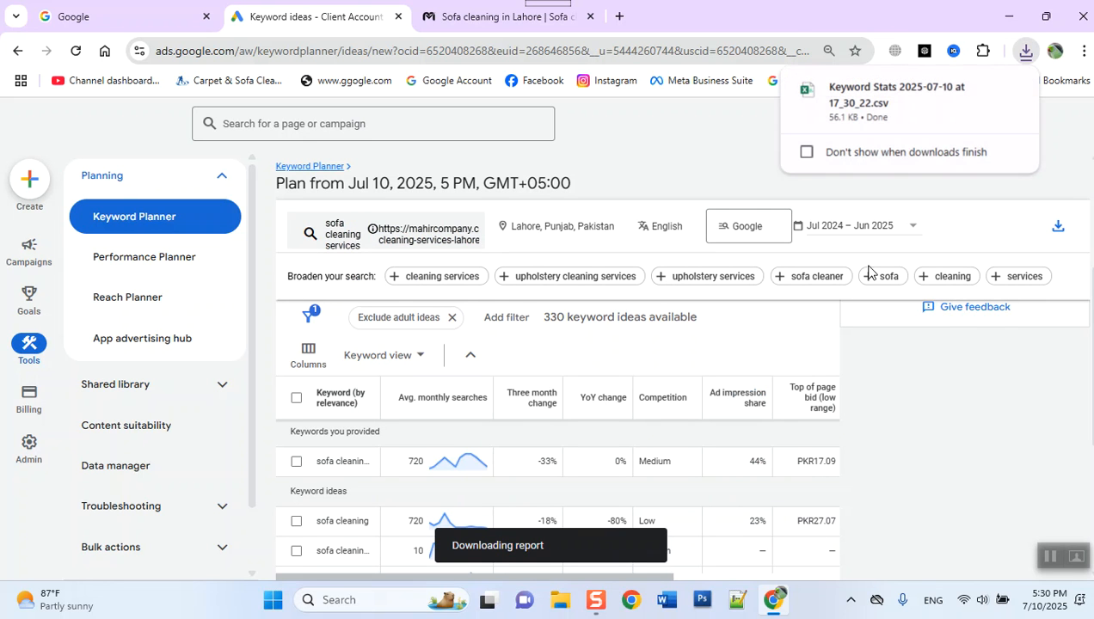
{"action": "scroll", "coordinate": [696, 369], "scroll_direction": "up", "scroll_amount": 3}
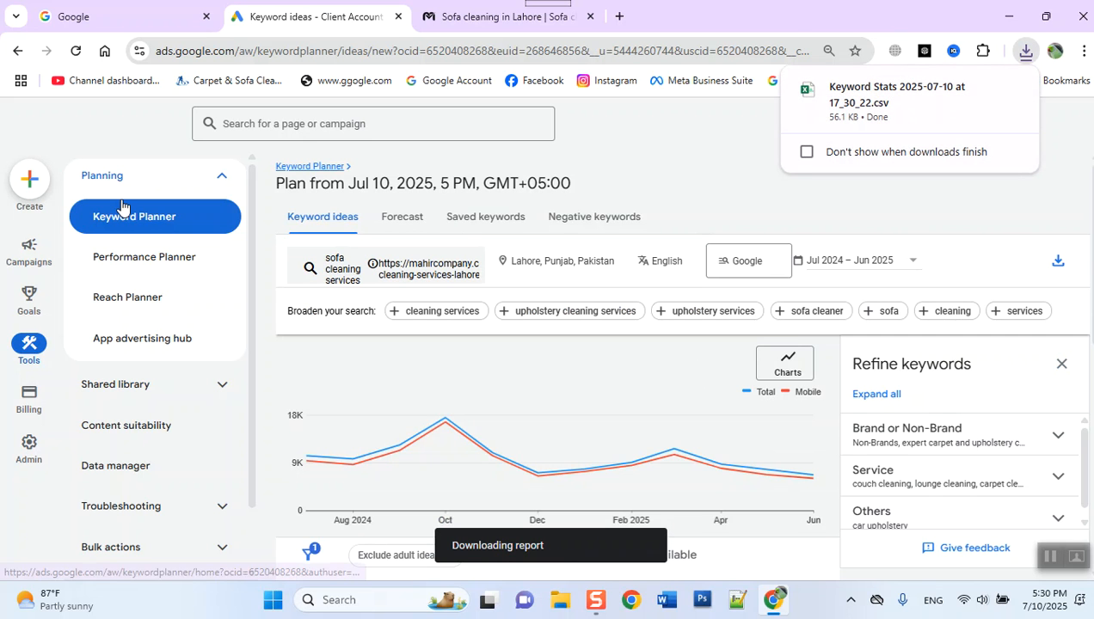
- Return to the Keyword Planner home page, start a new Discover new keywords search and add "sofa cleaning" as its first keyword
{"action": "left_click", "coordinate": [143, 265]}
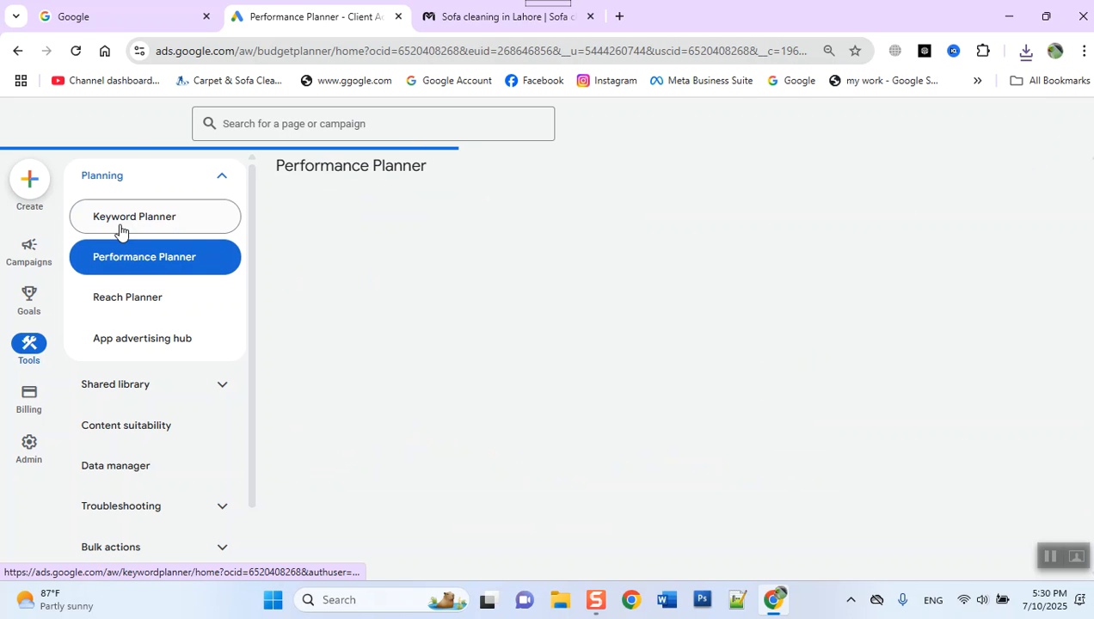
{"action": "left_click", "coordinate": [120, 225]}
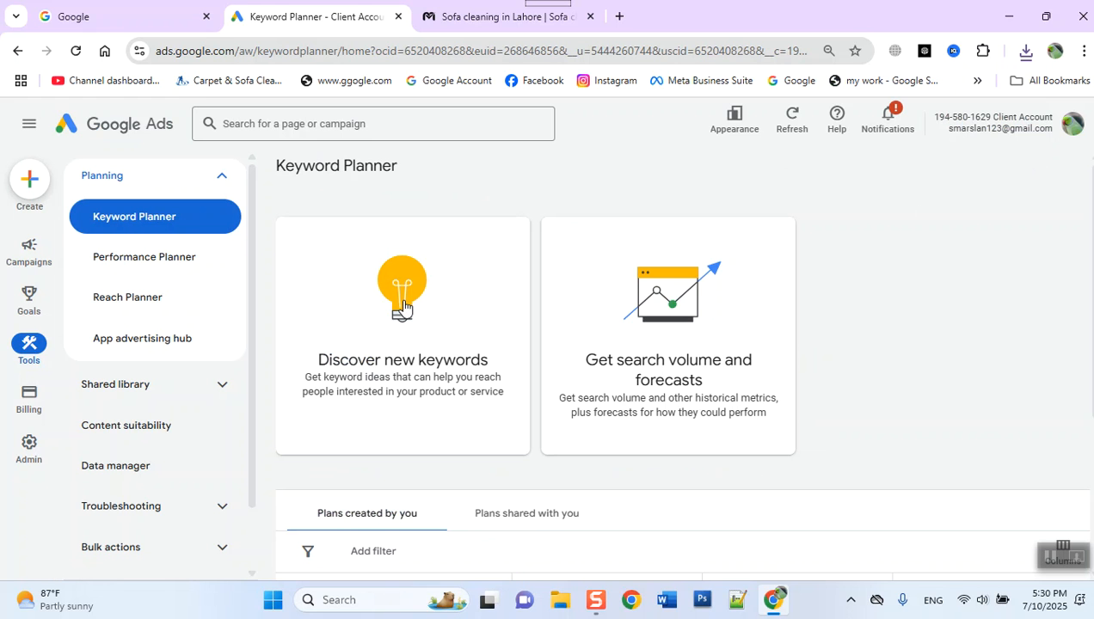
{"action": "left_click", "coordinate": [403, 305]}
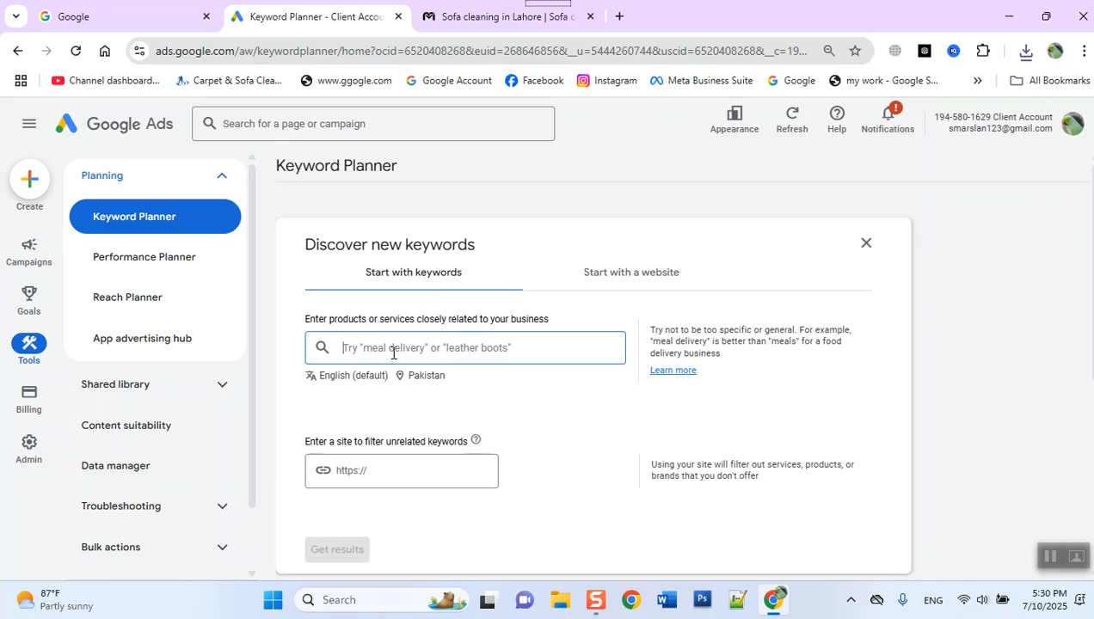
{"action": "type", "text": "so"}
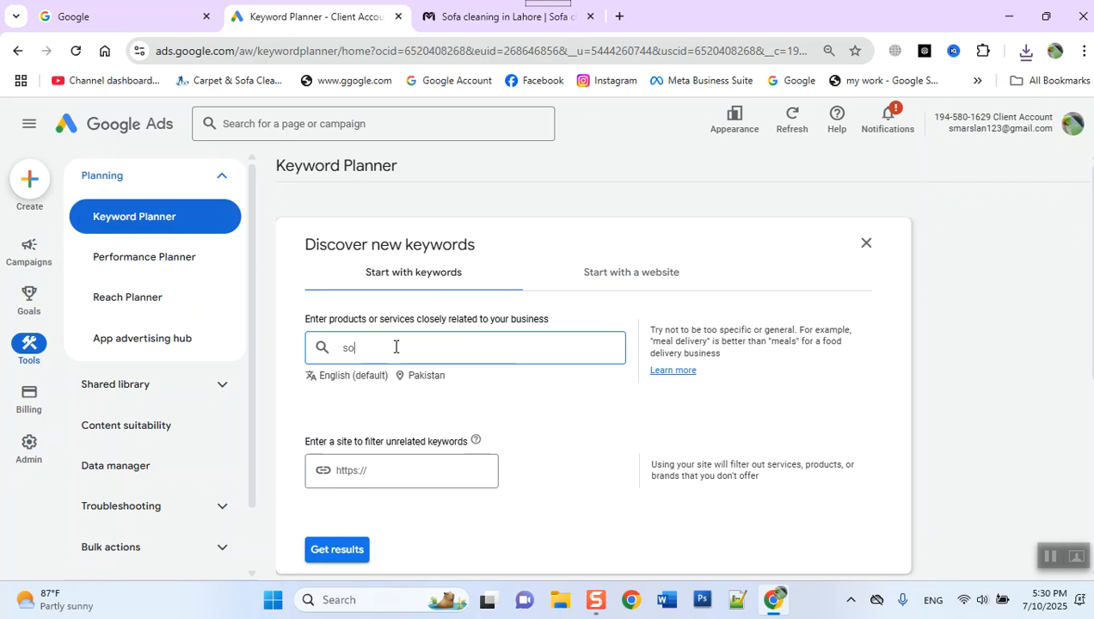
{"action": "type", "text": "fa cleani"}
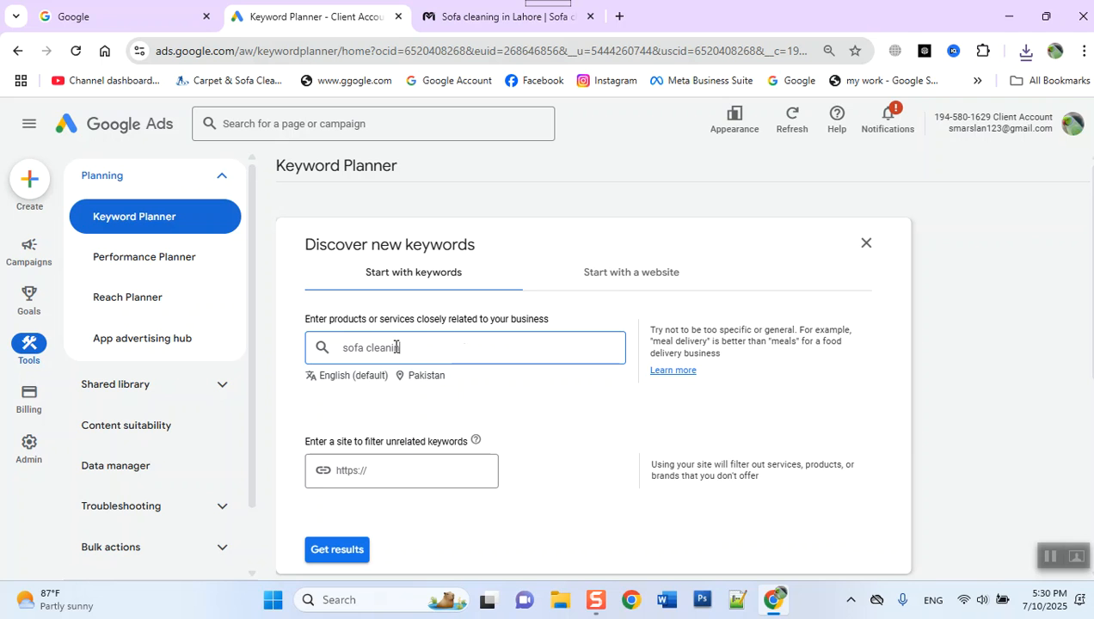
{"action": "type", "text": "ng"}
{"action": "key", "text": "Return"}
- Add "carpet washing", "carpet clean" and "curtain washing" as further keywords in the Discover new keywords form
{"action": "type", "text": "carpet washi"}
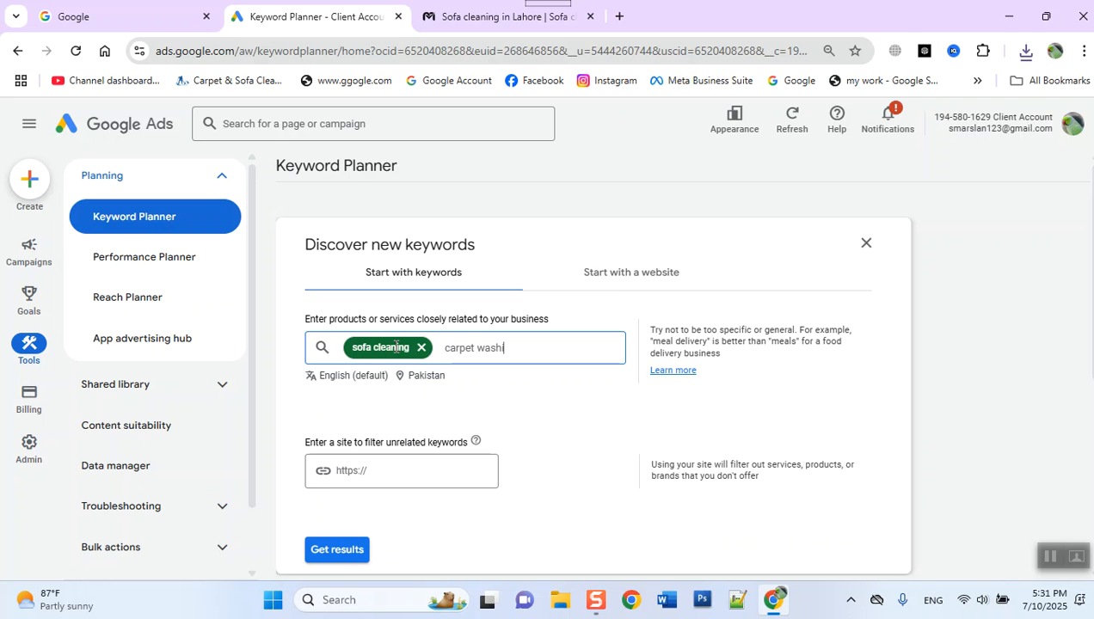
{"action": "type", "text": "ng"}
{"action": "key", "text": "Return"}
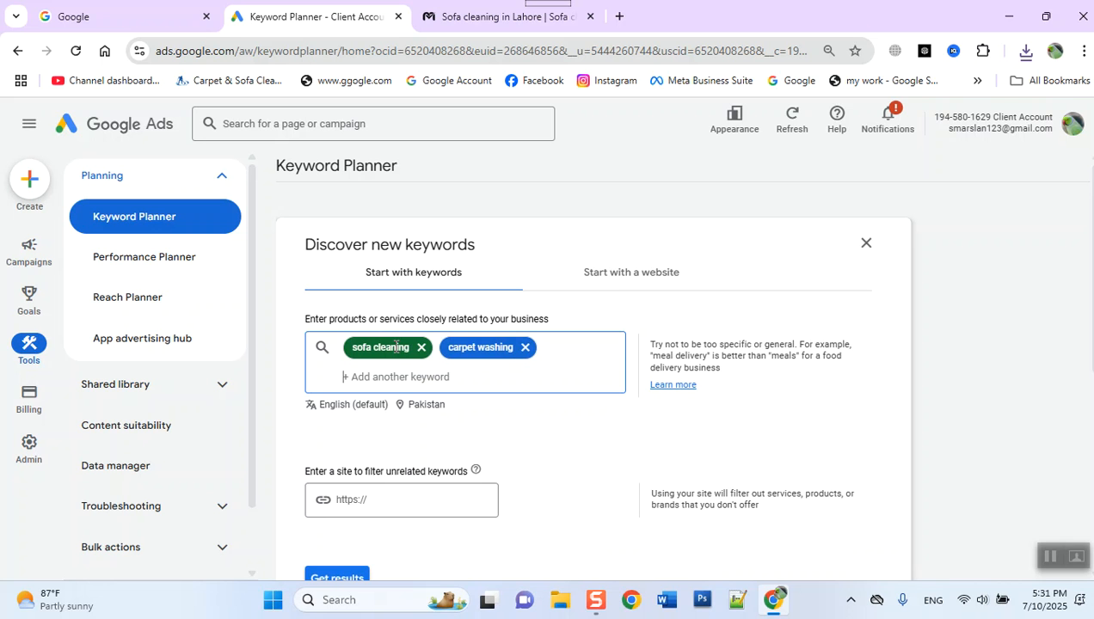
{"action": "type", "text": "carpet c"}
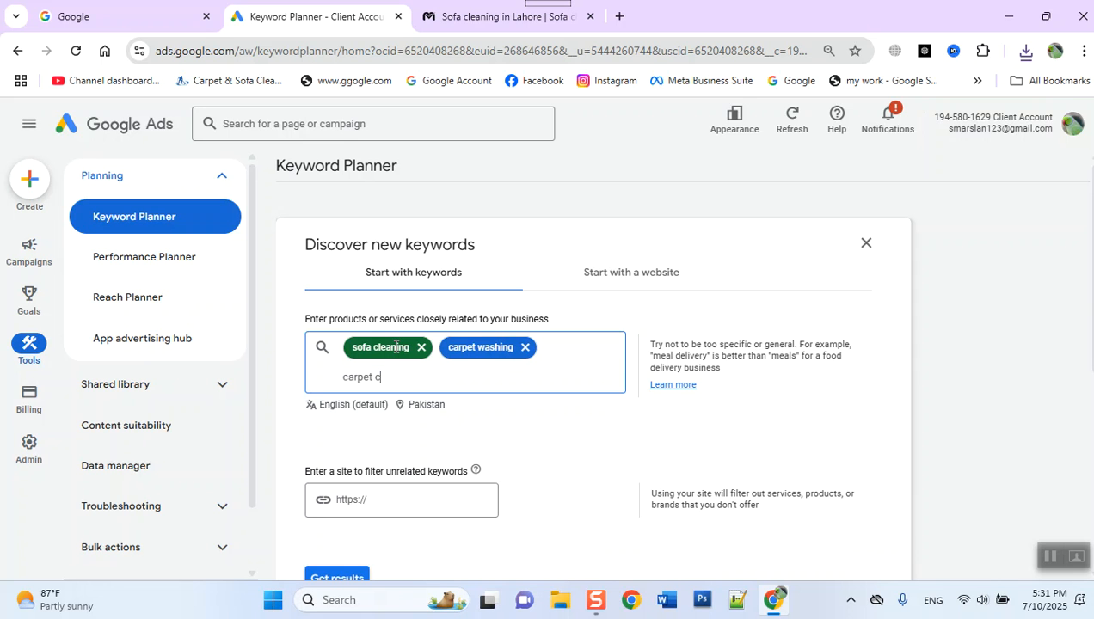
{"action": "type", "text": "lean"}
{"action": "key", "text": "Return"}
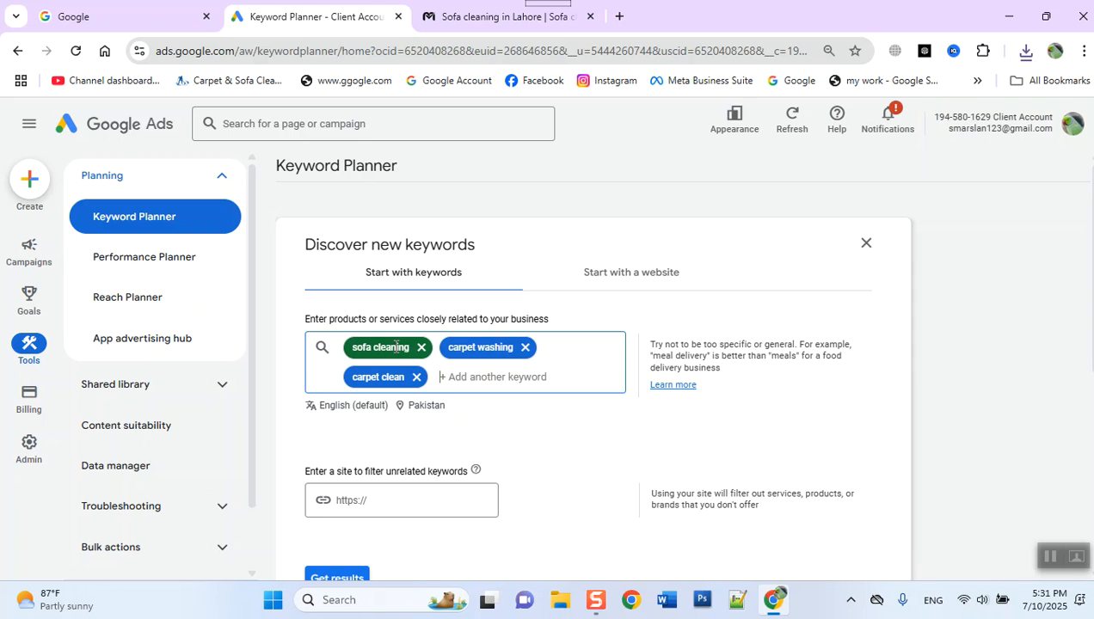
{"action": "type", "text": "curtain washing"}
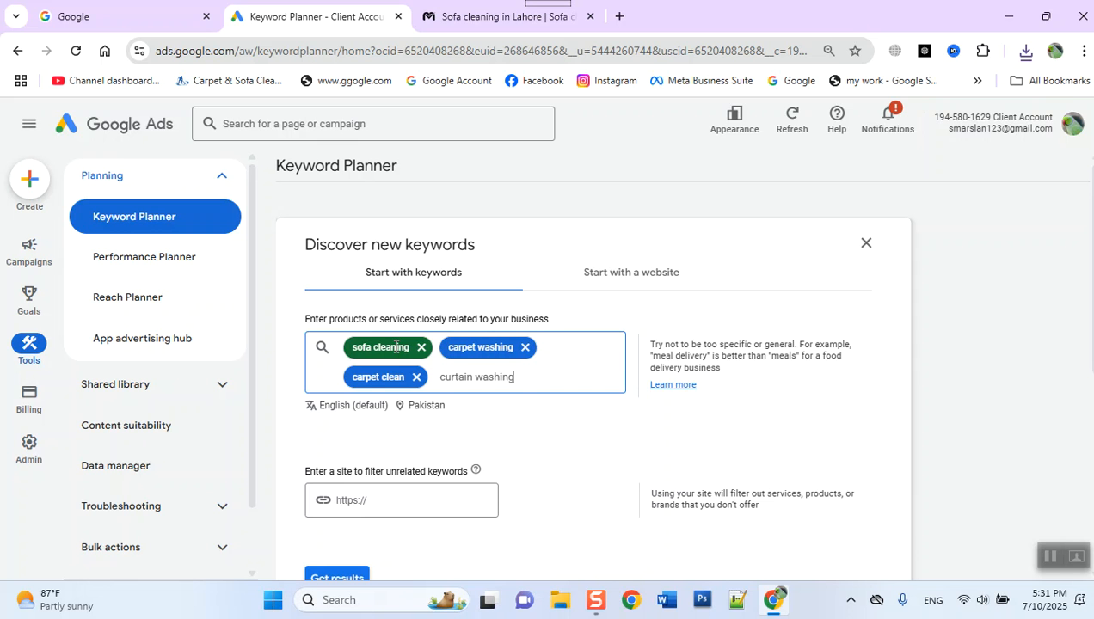
{"action": "key", "text": "Return"}
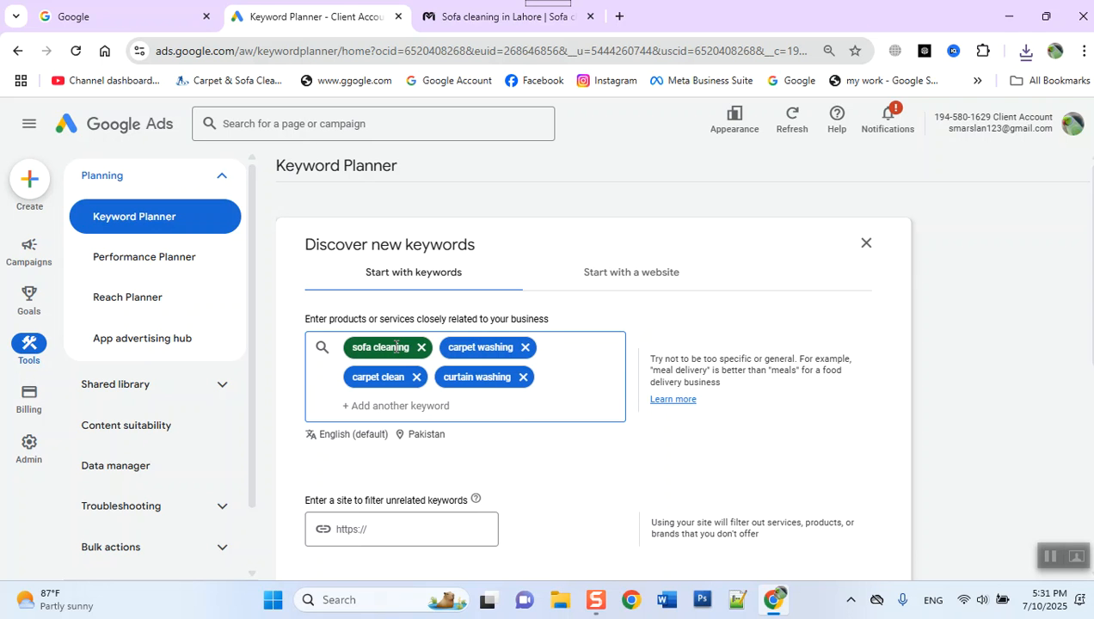
- Add "upholstery washing services" and "rugs washing" to the product and service keywords
{"action": "type", "text": "u"}
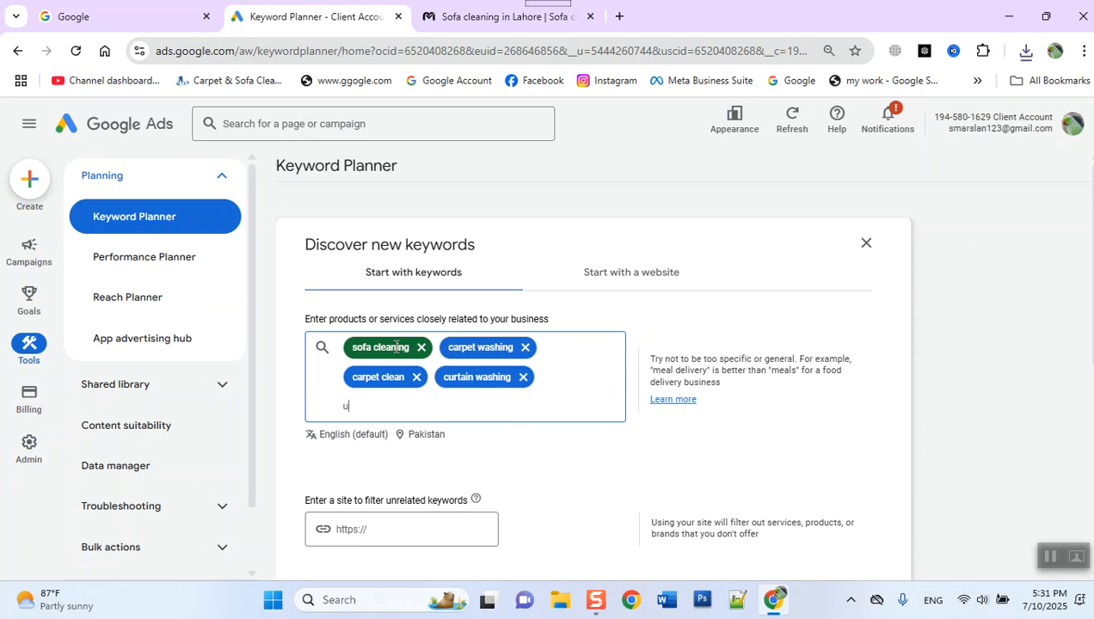
{"action": "type", "text": "phols"}
{"action": "type", "text": "washing service"}
{"action": "key", "text": "Return"}
{"action": "type", "text": "rugs washing"}
{"action": "key", "text": "Return"}
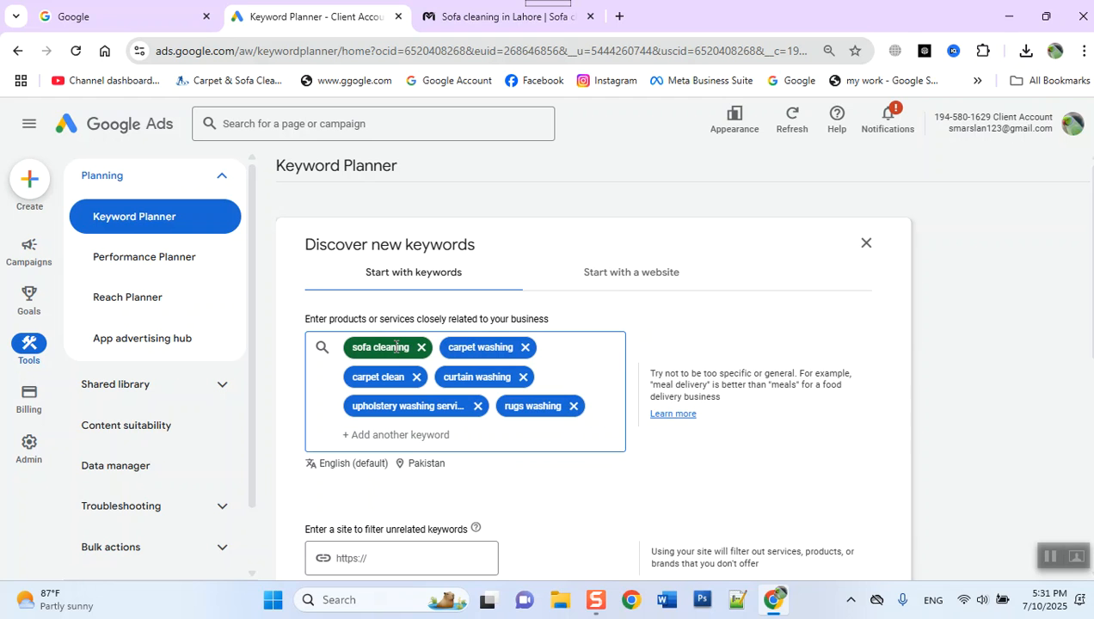
- Get the keyword results for the entered cleaning and washing keywords, with Pakistan as the location
{"action": "scroll", "coordinate": [349, 383], "scroll_direction": "down", "scroll_amount": 2}
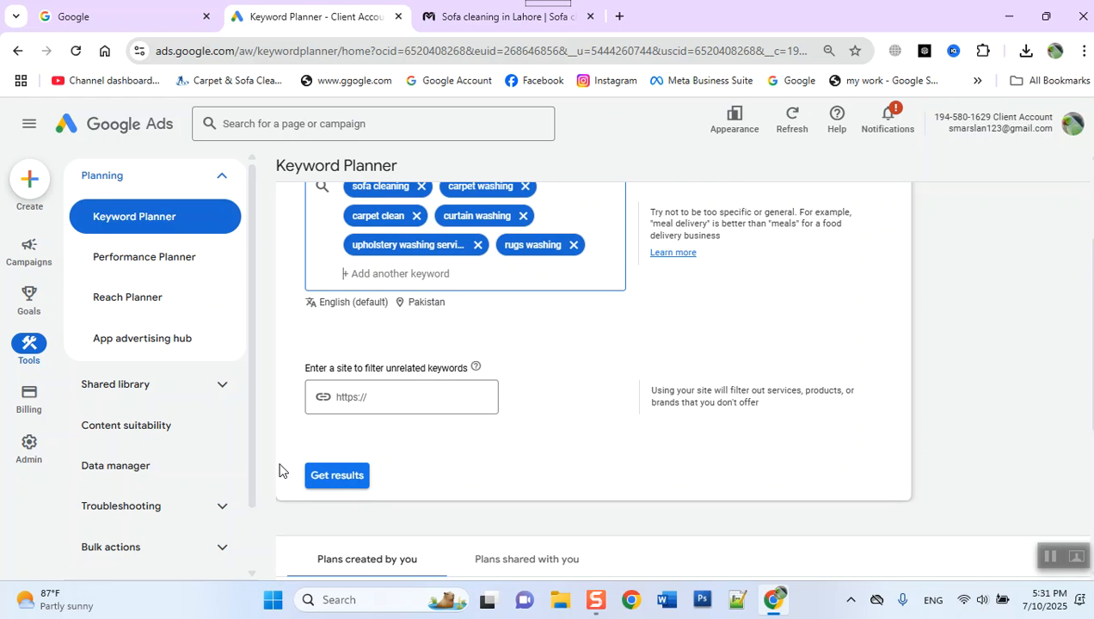
{"action": "left_click", "coordinate": [355, 477]}
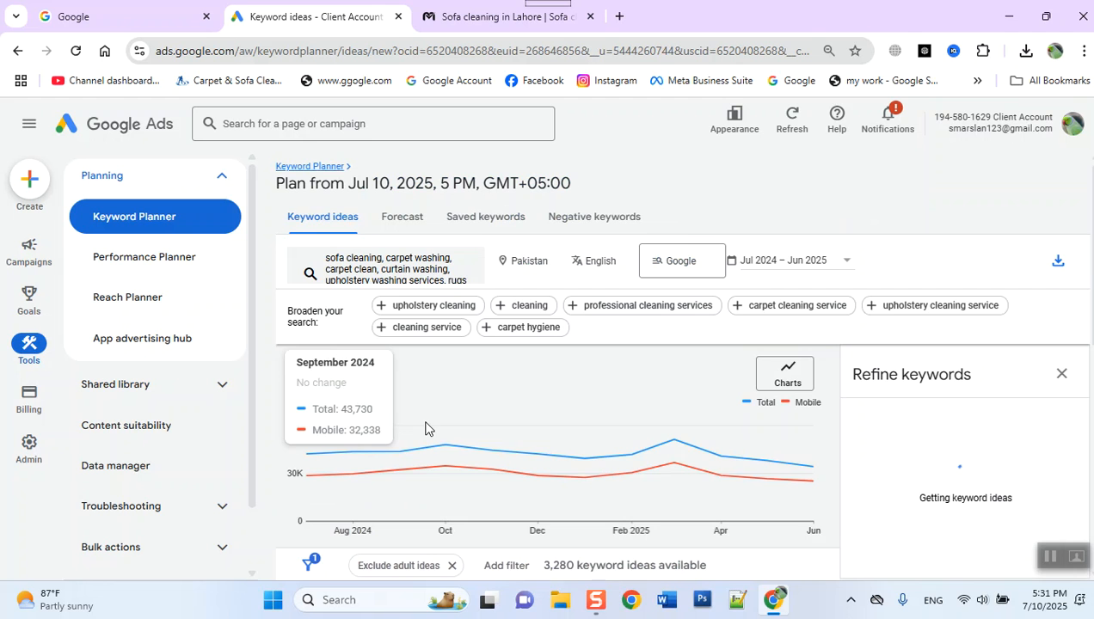
{"action": "scroll", "coordinate": [424, 428], "scroll_direction": "down", "scroll_amount": 3}
{"action": "scroll", "coordinate": [430, 427], "scroll_direction": "up", "scroll_amount": 3}
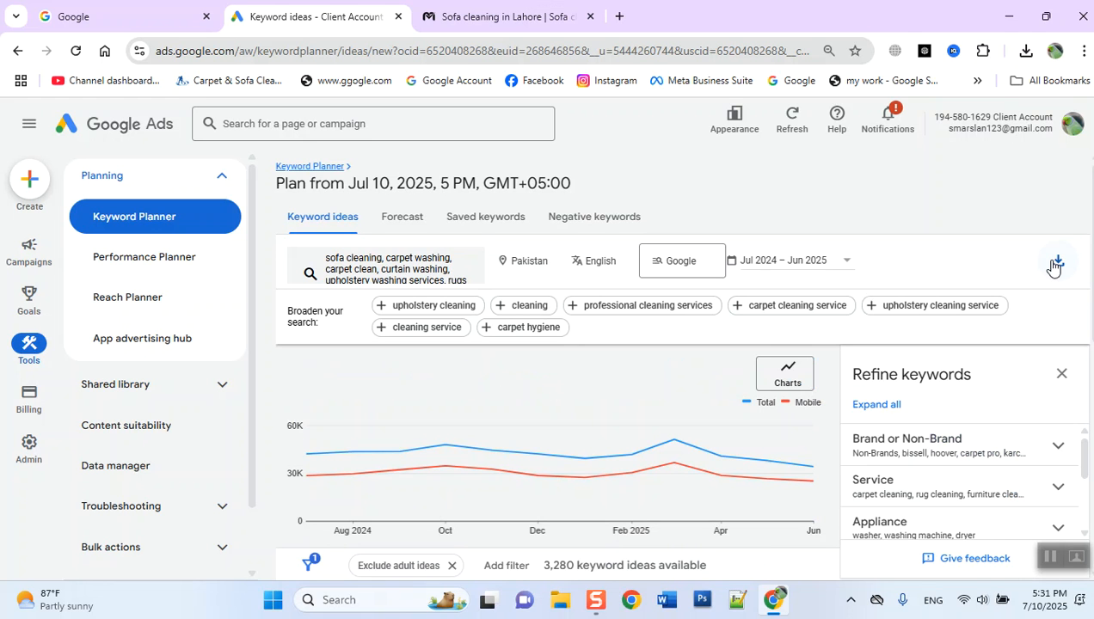
- Try to download the keyword ideas to Google Sheets in the My Drive folder, and cancel the account sign-in request
{"action": "left_click", "coordinate": [1054, 263]}
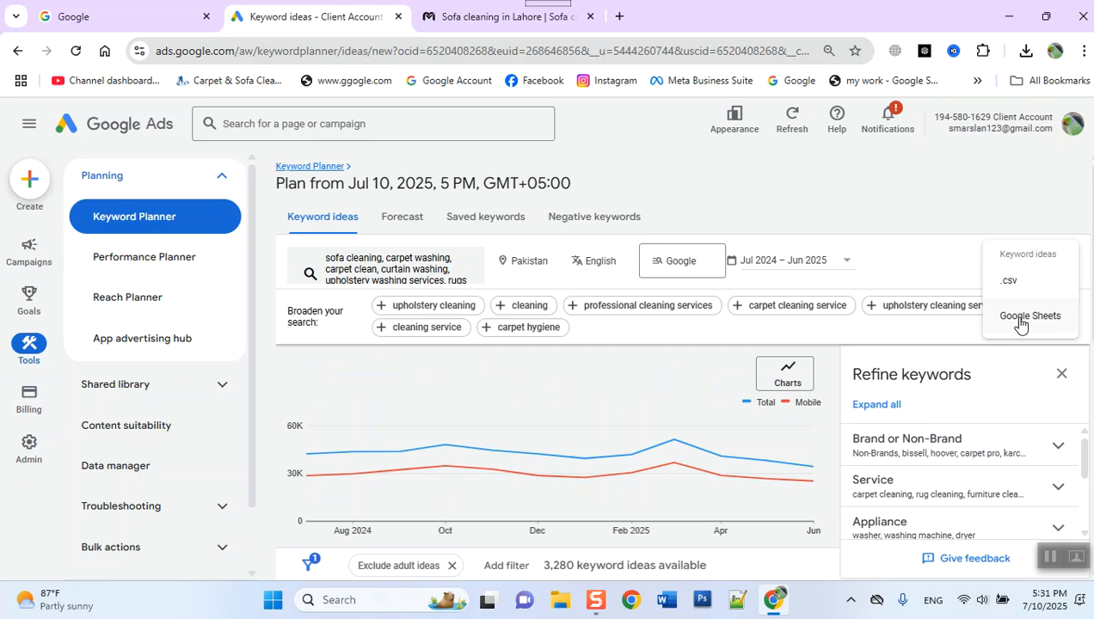
{"action": "left_click", "coordinate": [1020, 318]}
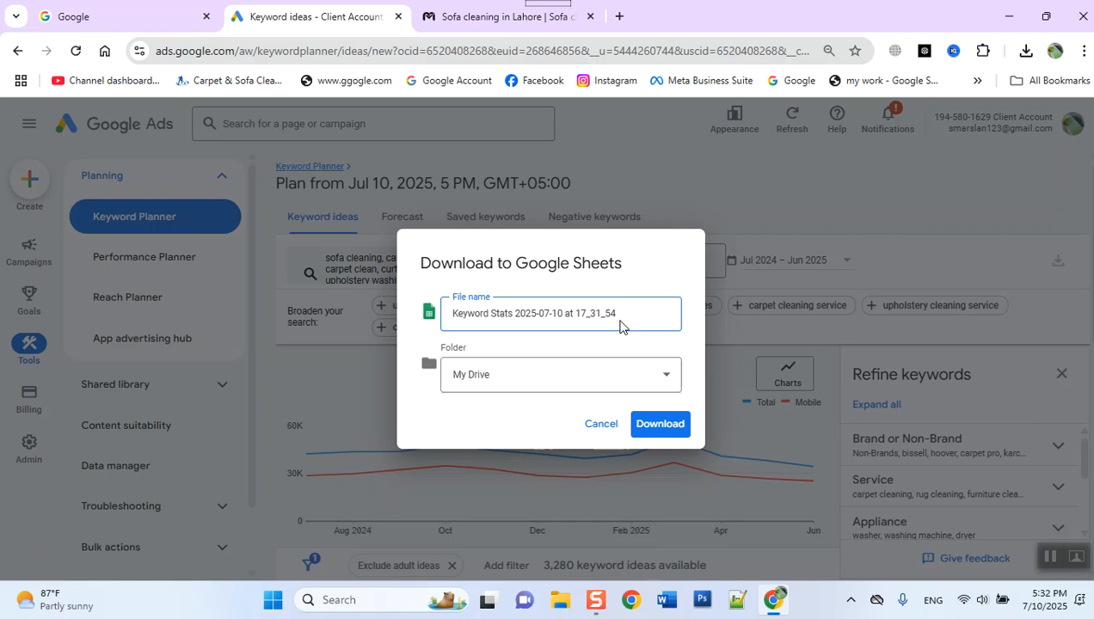
{"action": "left_click_drag", "start_coordinate": [620, 321], "coordinate": [205, 380]}
{"action": "left_click", "coordinate": [485, 381]}
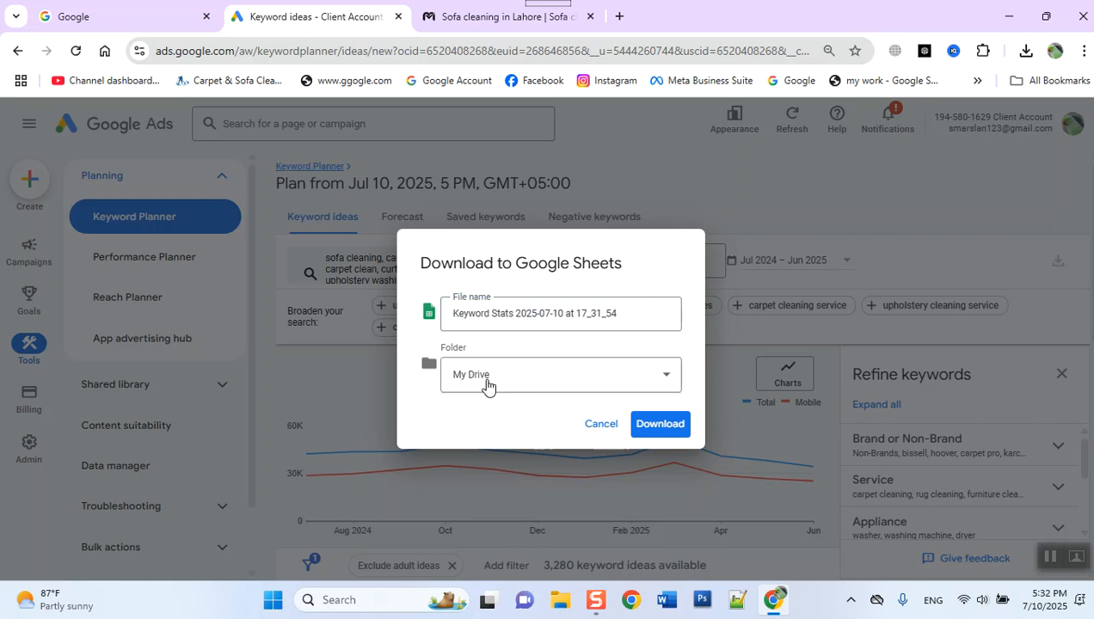
{"action": "left_click", "coordinate": [486, 383]}
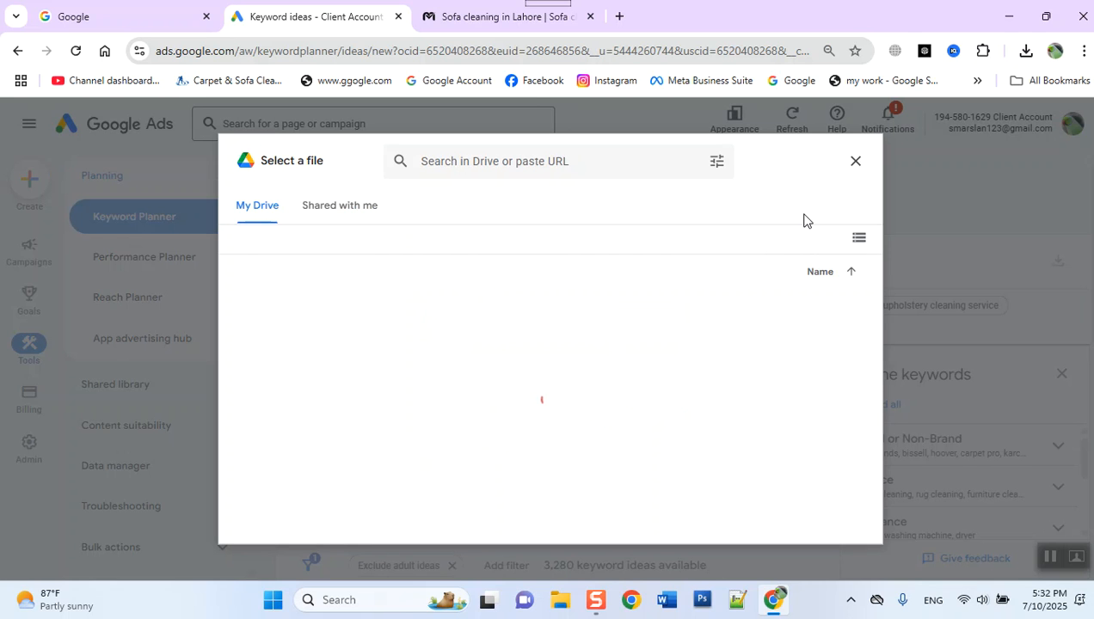
{"action": "left_click", "coordinate": [855, 164]}
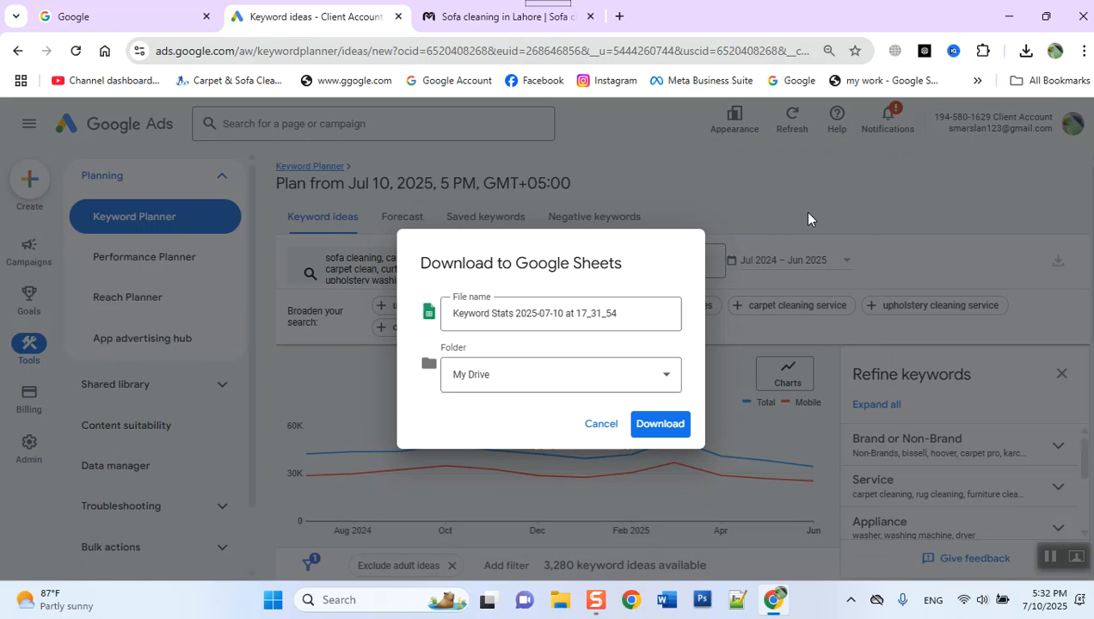
{"action": "left_click", "coordinate": [654, 430]}
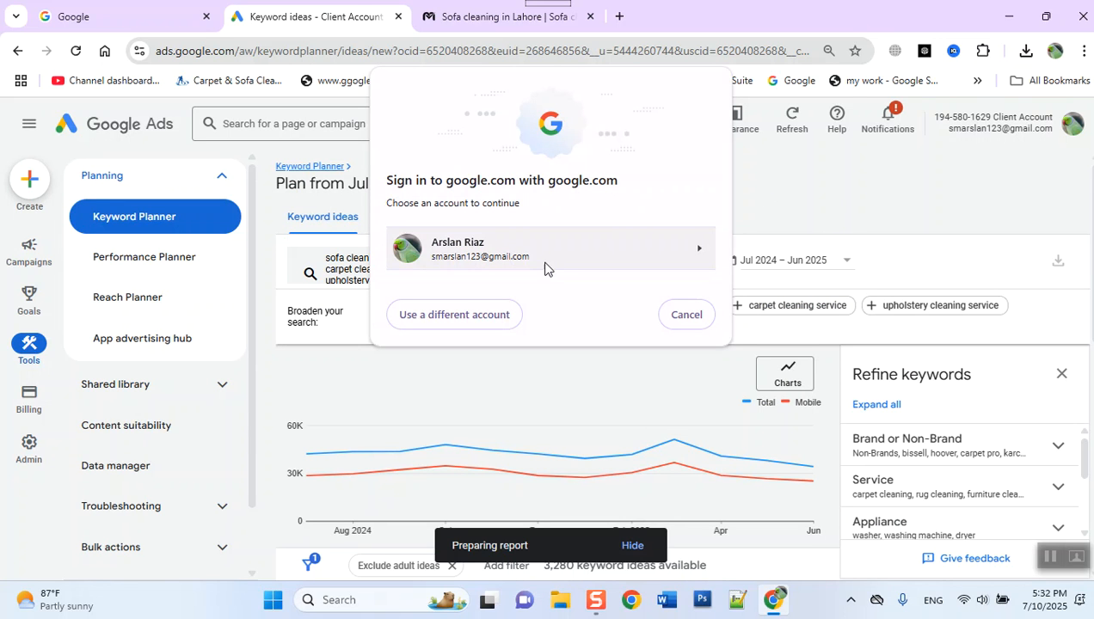
{"action": "left_click", "coordinate": [674, 318]}
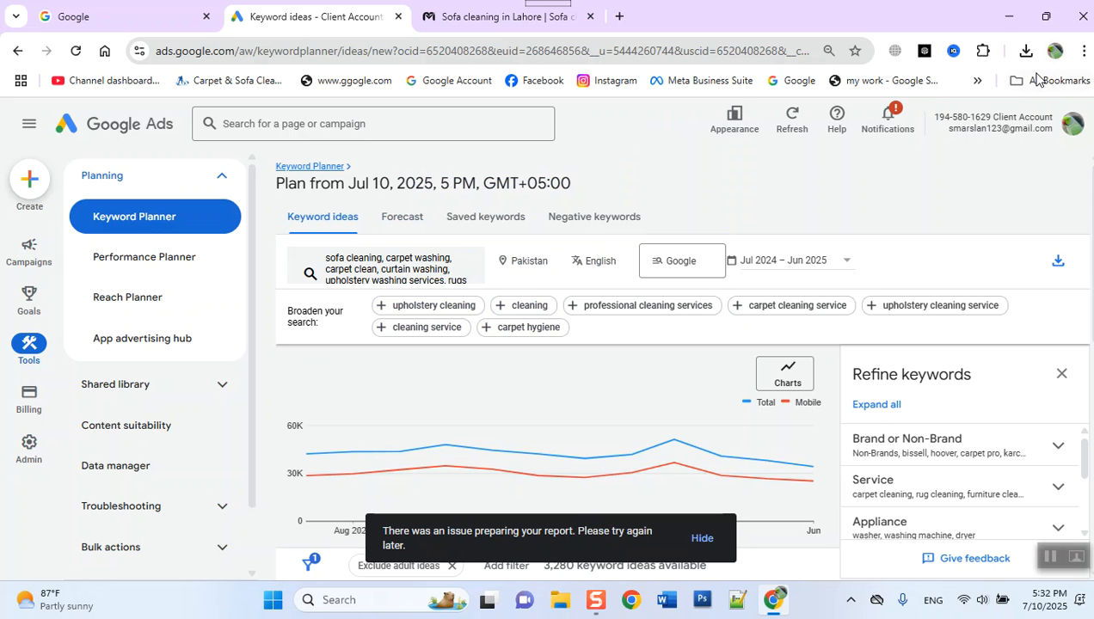
- Download the Pakistan keyword ideas as a .csv file and look up the Keyword Stats files in the Downloads folder
{"action": "left_click", "coordinate": [1058, 260]}
{"action": "left_click", "coordinate": [997, 316]}
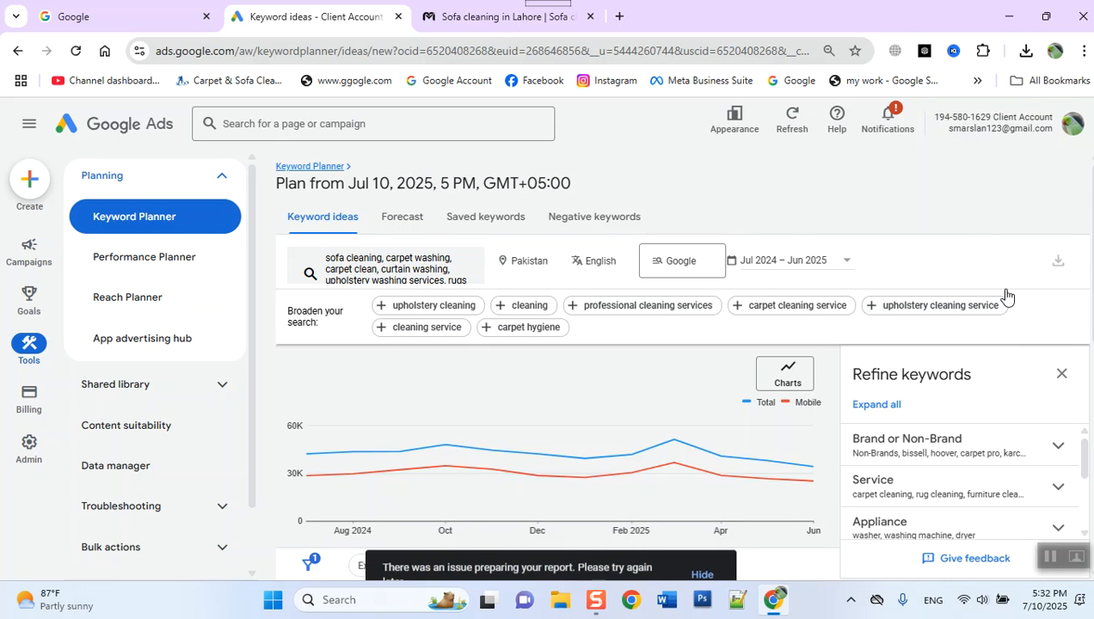
{"action": "left_click", "coordinate": [1025, 53]}
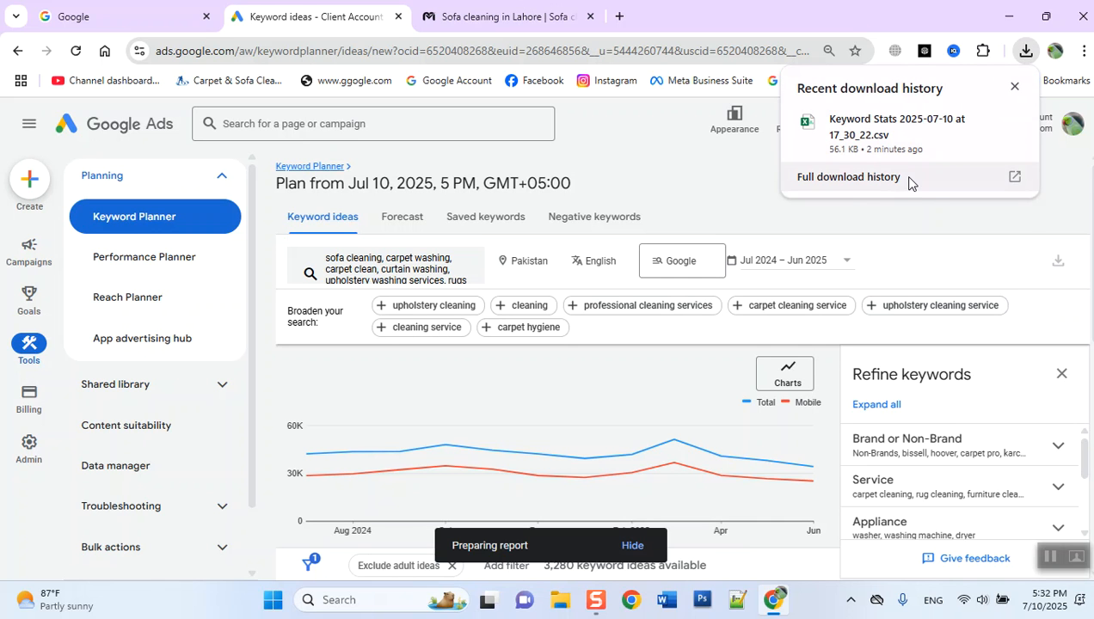
{"action": "left_click", "coordinate": [980, 120]}
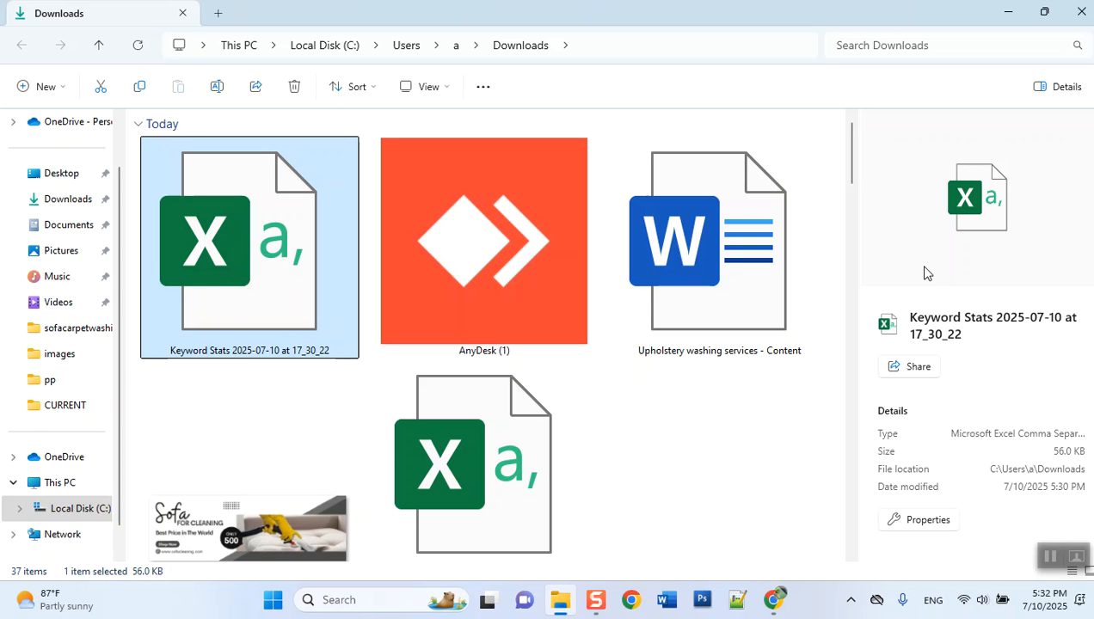
{"action": "scroll", "coordinate": [856, 192], "scroll_direction": "down", "scroll_amount": 3}
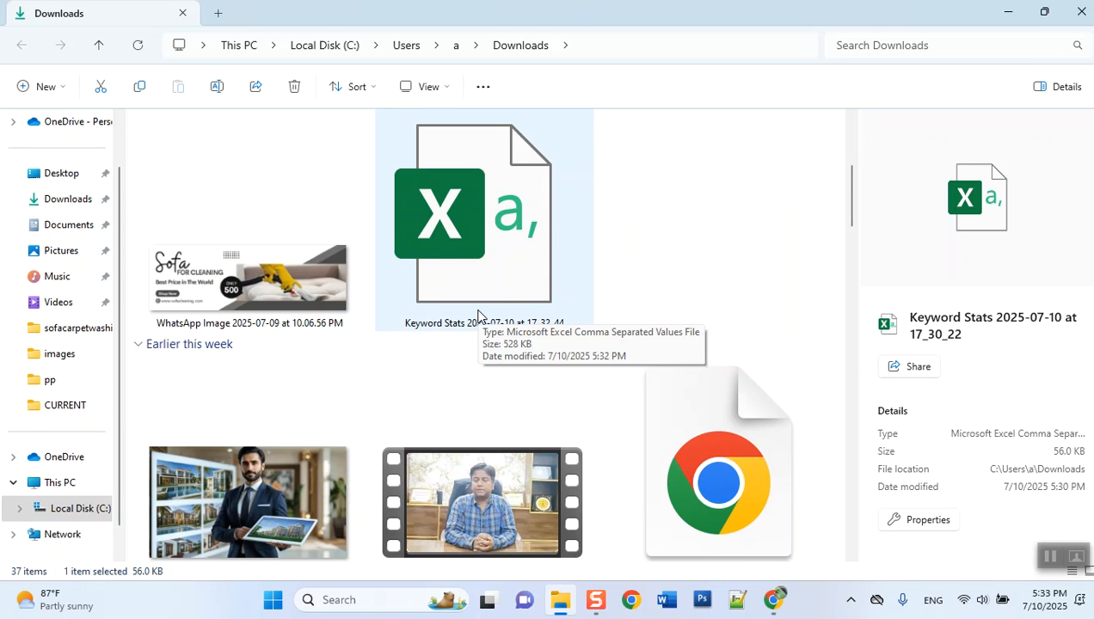
{"action": "scroll", "coordinate": [473, 315], "scroll_direction": "up", "scroll_amount": 3}
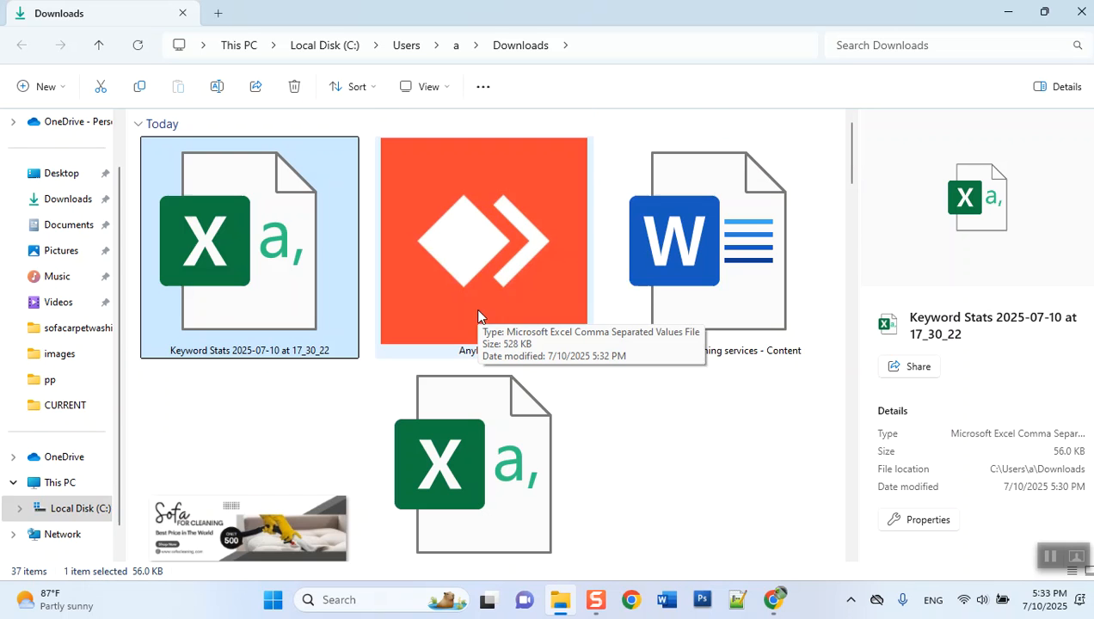
- Open the "Keyword Stats 2025-07-10 at 17_30_22" file in Excel and dismiss document recovery, removing the recovered files
{"action": "double_click", "coordinate": [227, 337]}
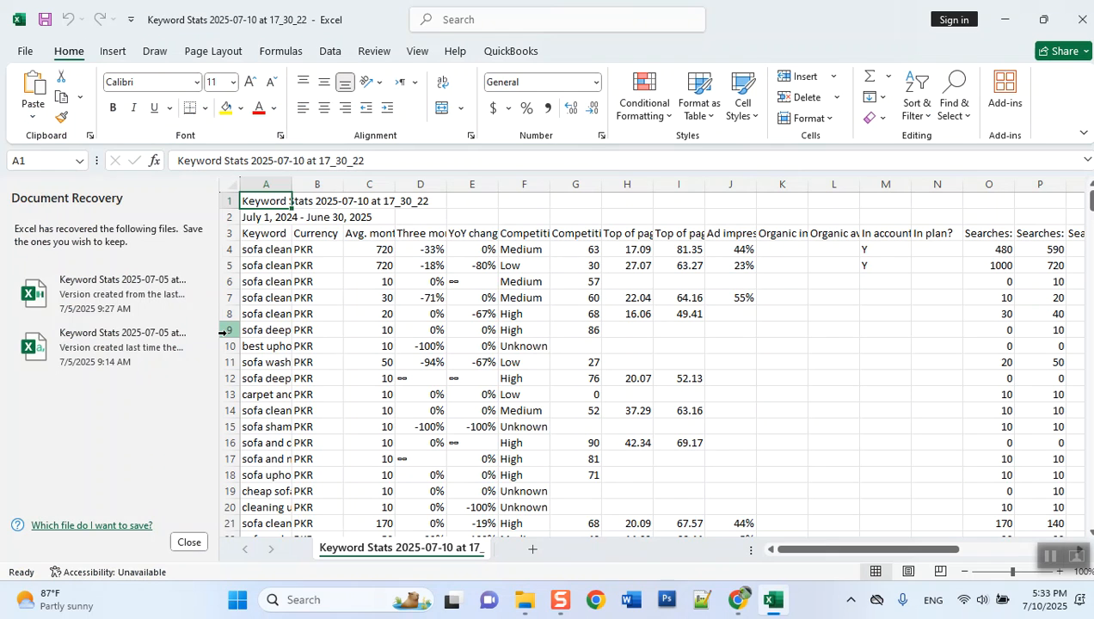
{"action": "left_click", "coordinate": [188, 541]}
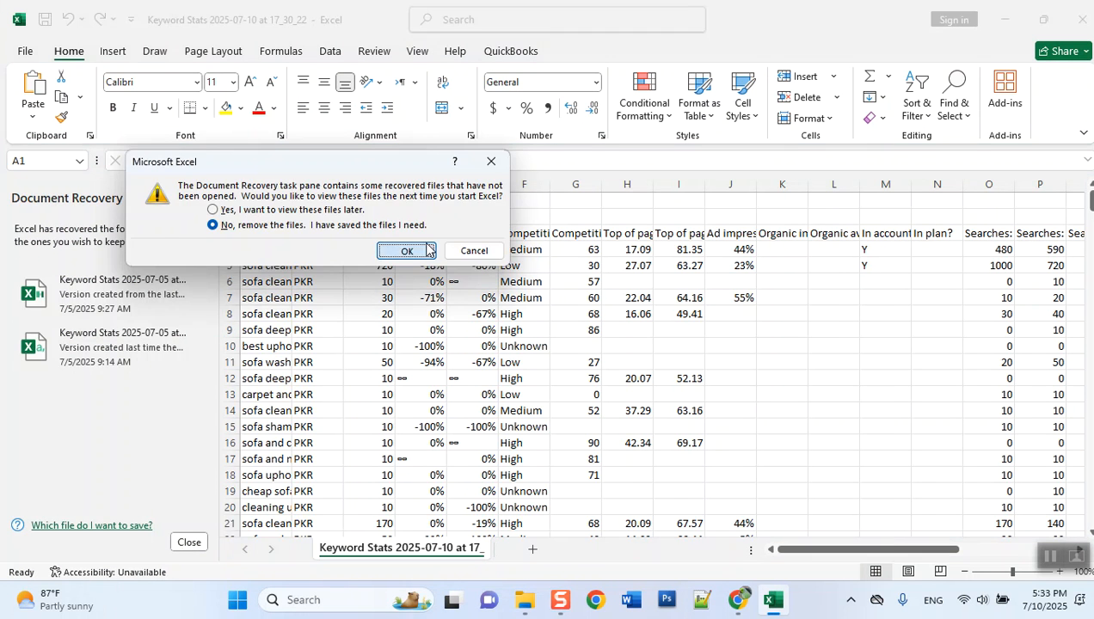
{"action": "left_click", "coordinate": [426, 247]}
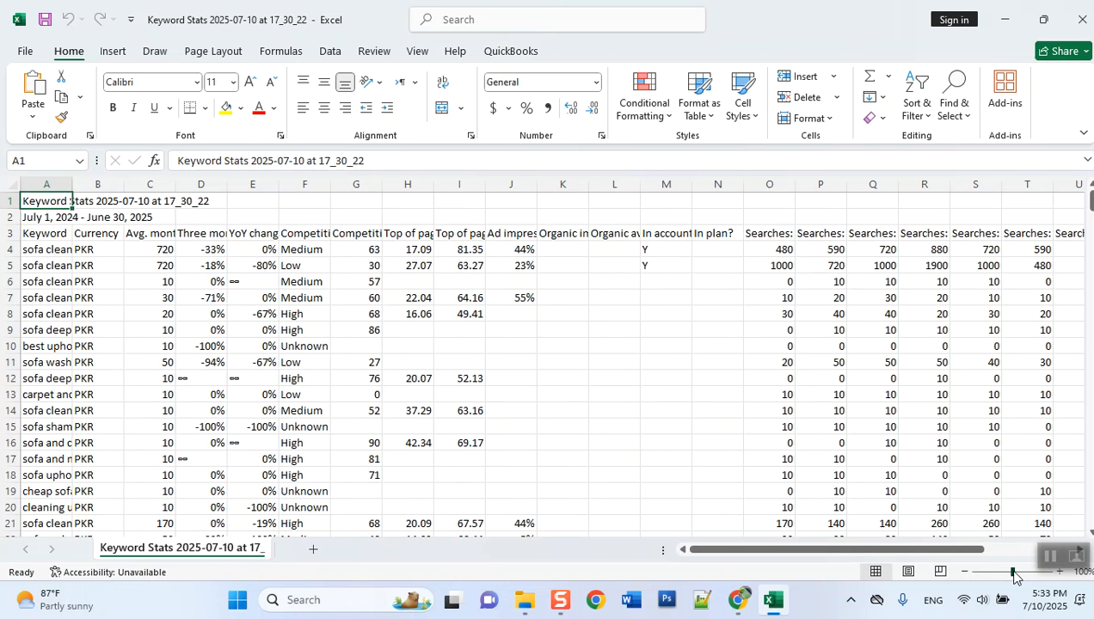
- Enlarge the sheet view to 196% and collapse the ribbon to leave more room for the data
{"action": "left_click_drag", "start_coordinate": [1012, 574], "coordinate": [1018, 575]}
{"action": "left_click_drag", "start_coordinate": [727, 551], "coordinate": [727, 551]}
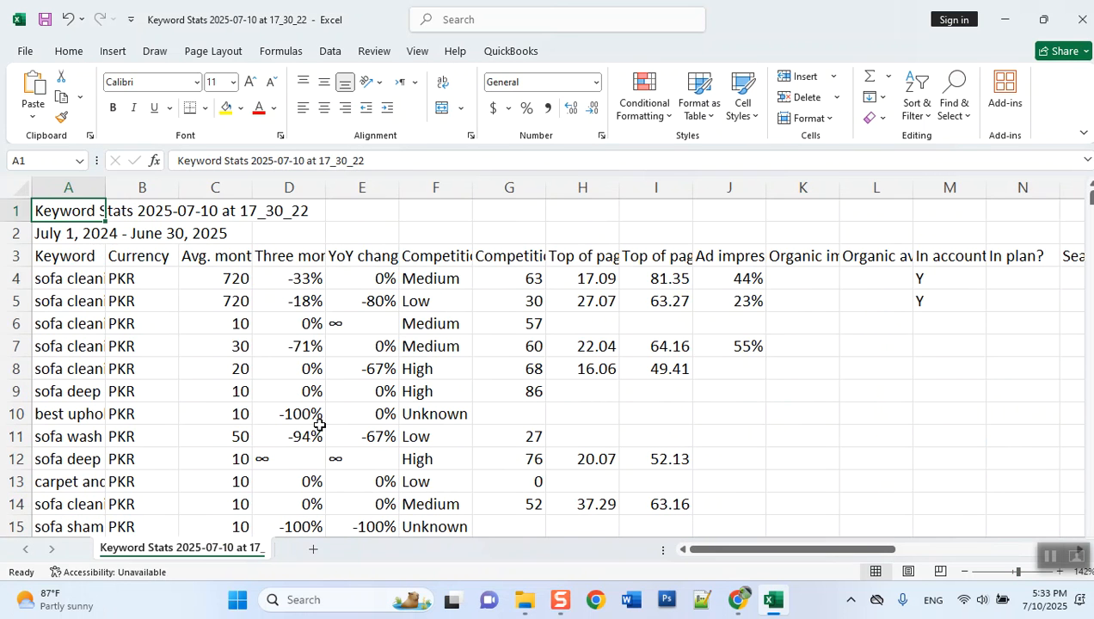
{"action": "key", "text": "ctrl+F1"}
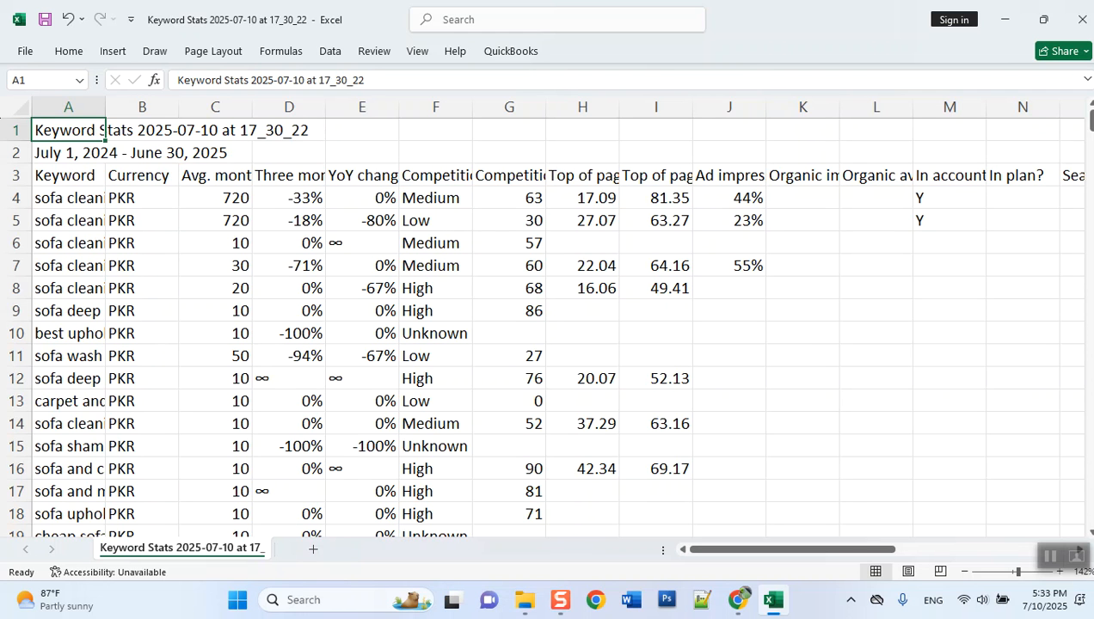
{"action": "left_click_drag", "start_coordinate": [1018, 572], "coordinate": [1025, 572]}
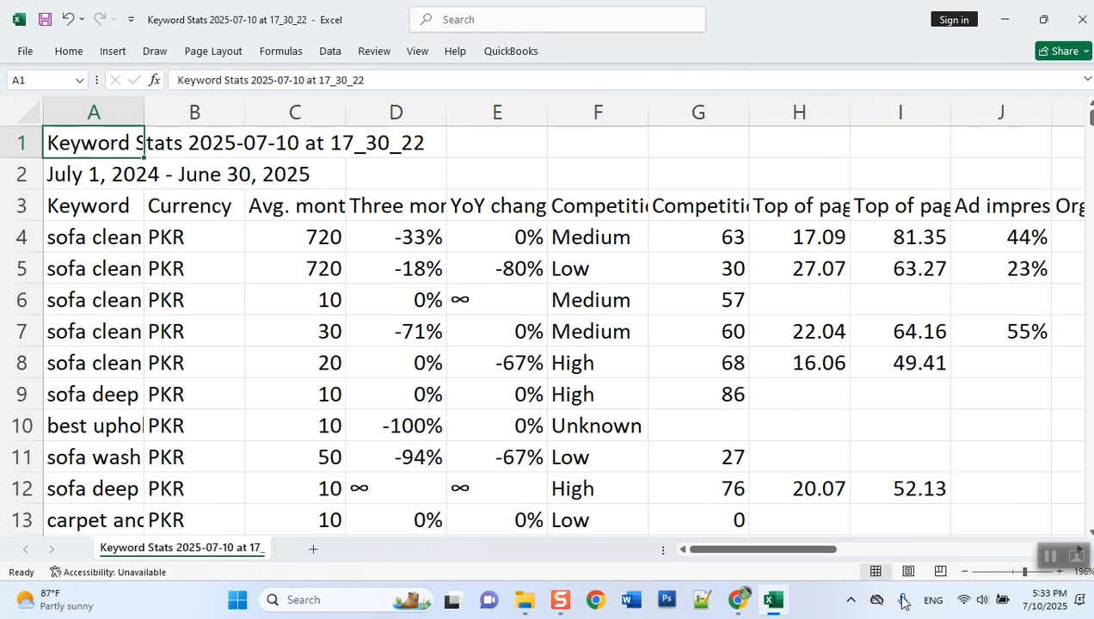
- Examine the keyword data from the Keyword header in row 3 down to the last filled row
{"action": "left_click", "coordinate": [86, 234]}
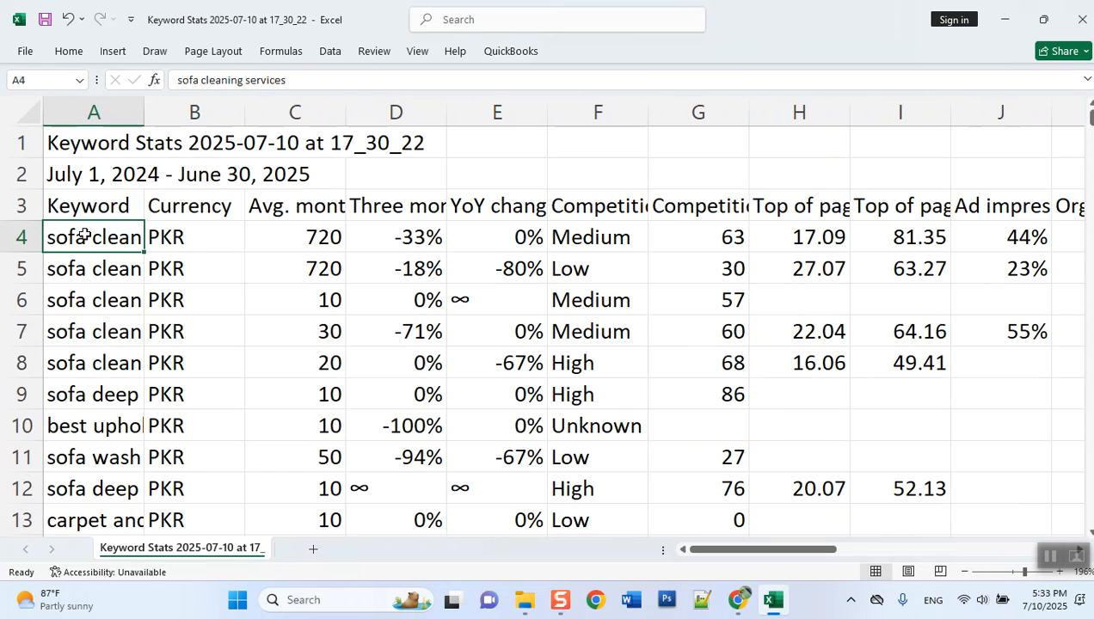
{"action": "left_click", "coordinate": [87, 216]}
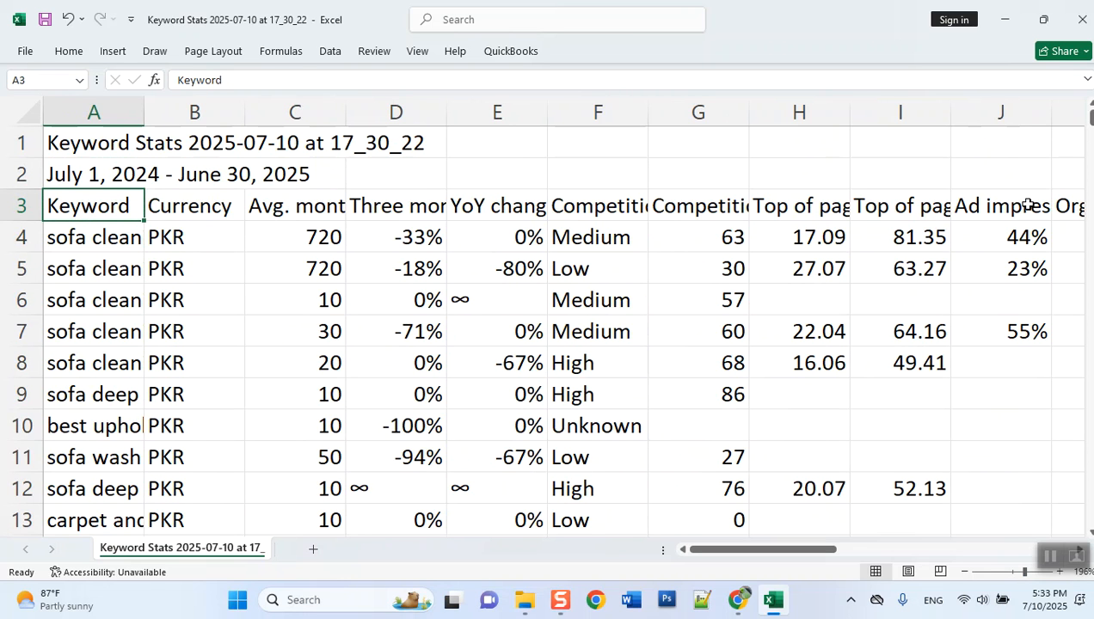
{"action": "left_click_drag", "start_coordinate": [1091, 117], "coordinate": [1091, 516]}
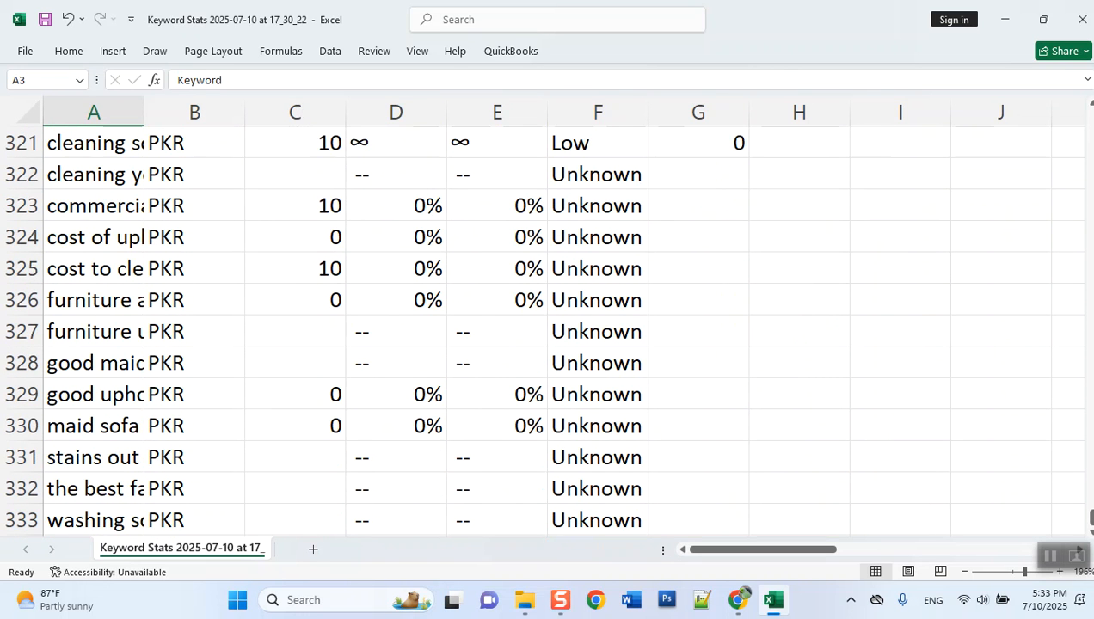
{"action": "scroll", "coordinate": [62, 441], "scroll_direction": "down", "scroll_amount": 7}
{"action": "scroll", "coordinate": [61, 439], "scroll_direction": "down", "scroll_amount": 1}
{"action": "scroll", "coordinate": [61, 437], "scroll_direction": "up", "scroll_amount": 8}
{"action": "scroll", "coordinate": [61, 435], "scroll_direction": "down", "scroll_amount": 3}
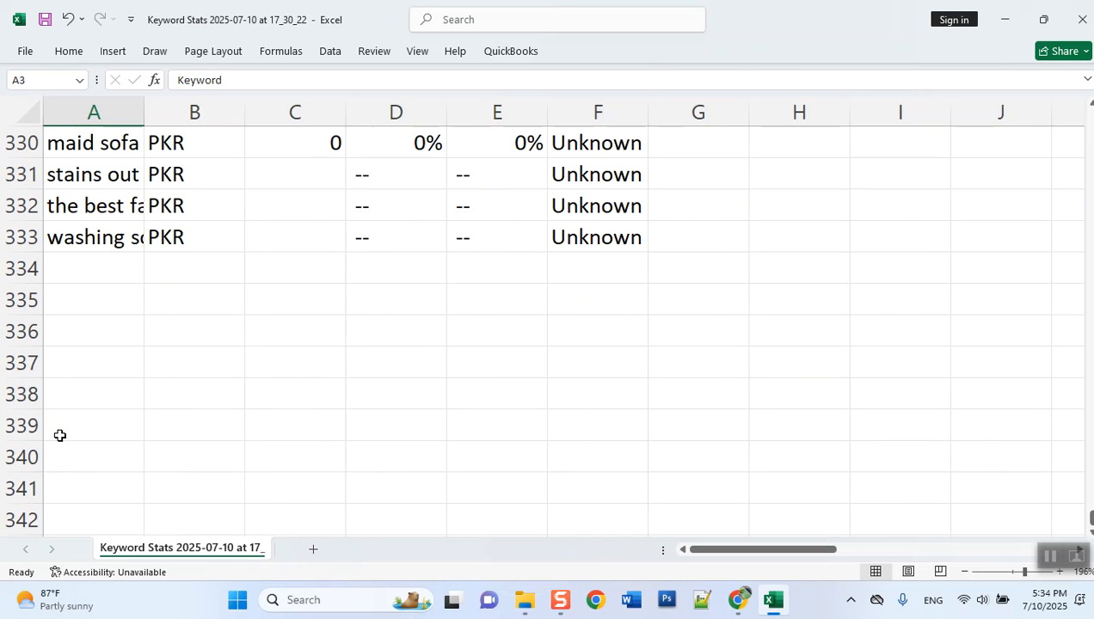
{"action": "left_click_drag", "start_coordinate": [1090, 520], "coordinate": [1088, 121]}
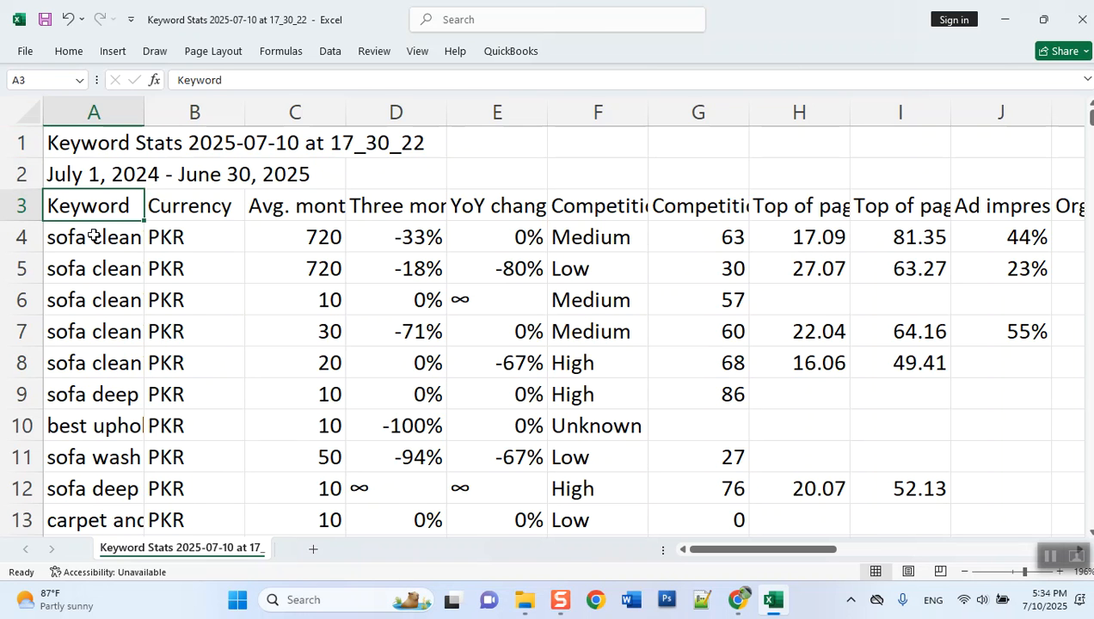
- Fit the width of the Keyword column to its contents and look through the full keyword names
{"action": "double_click", "coordinate": [144, 113]}
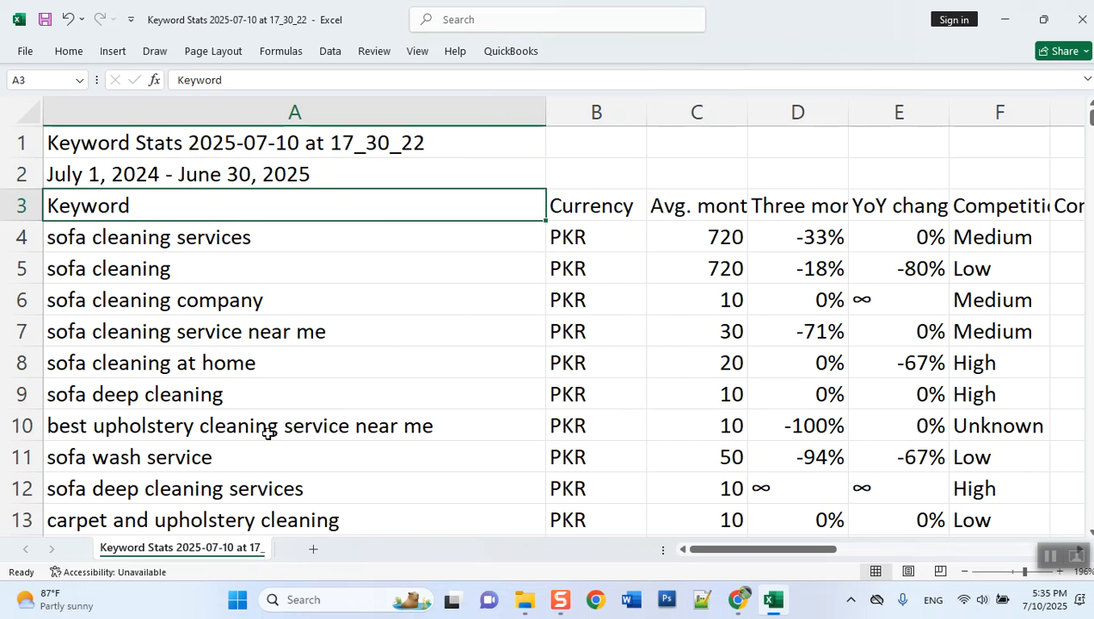
{"action": "scroll", "coordinate": [268, 433], "scroll_direction": "down", "scroll_amount": 3}
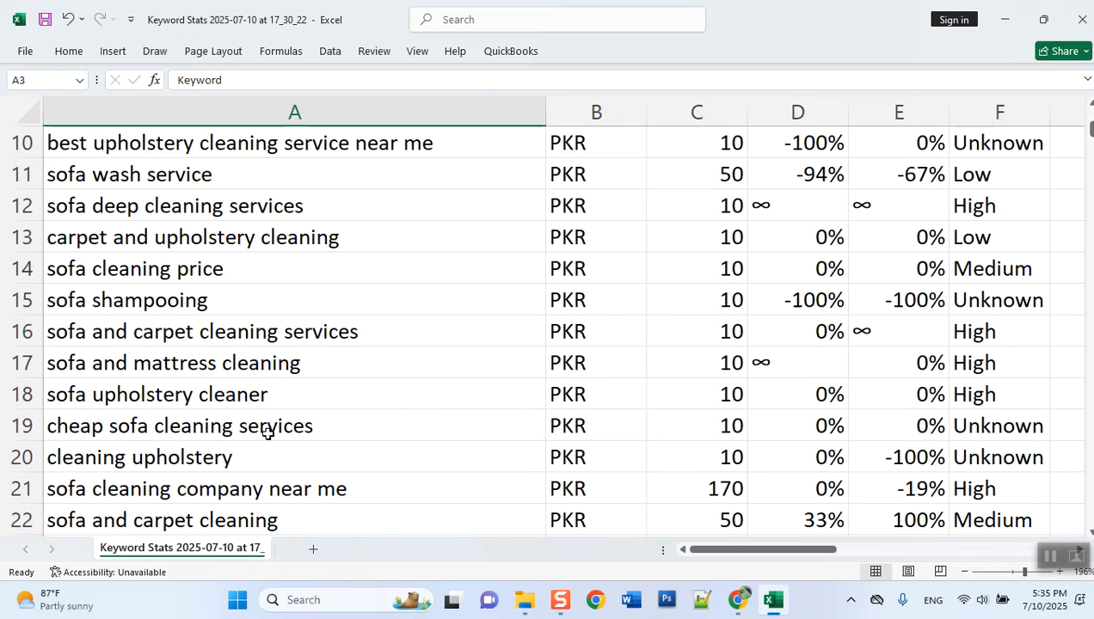
{"action": "scroll", "coordinate": [268, 432], "scroll_direction": "down", "scroll_amount": 2}
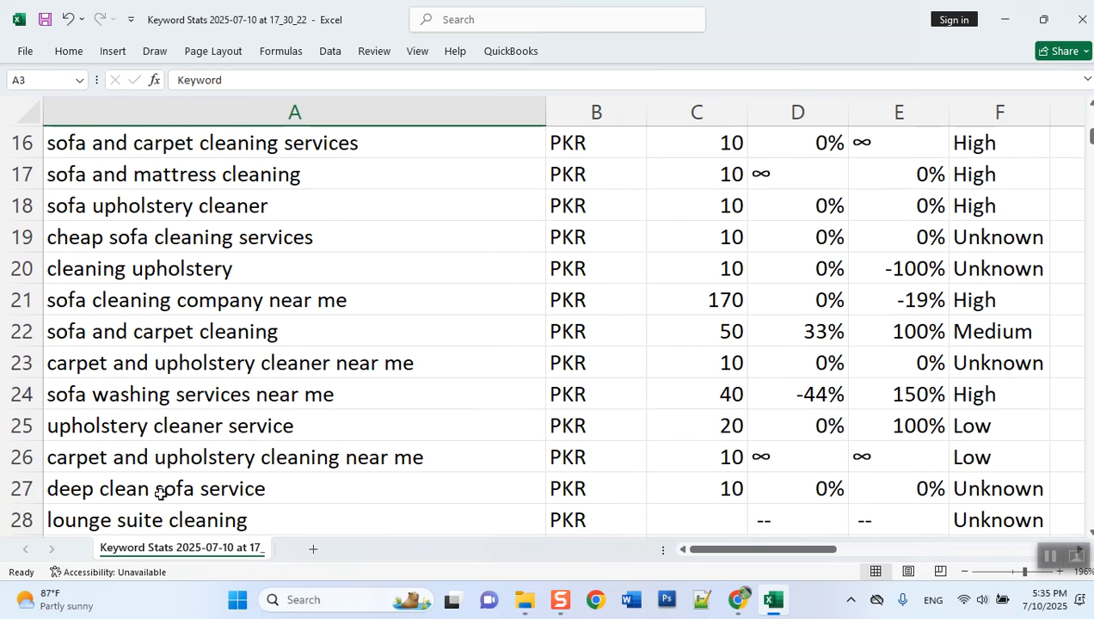
{"action": "scroll", "coordinate": [159, 492], "scroll_direction": "down", "scroll_amount": 2}
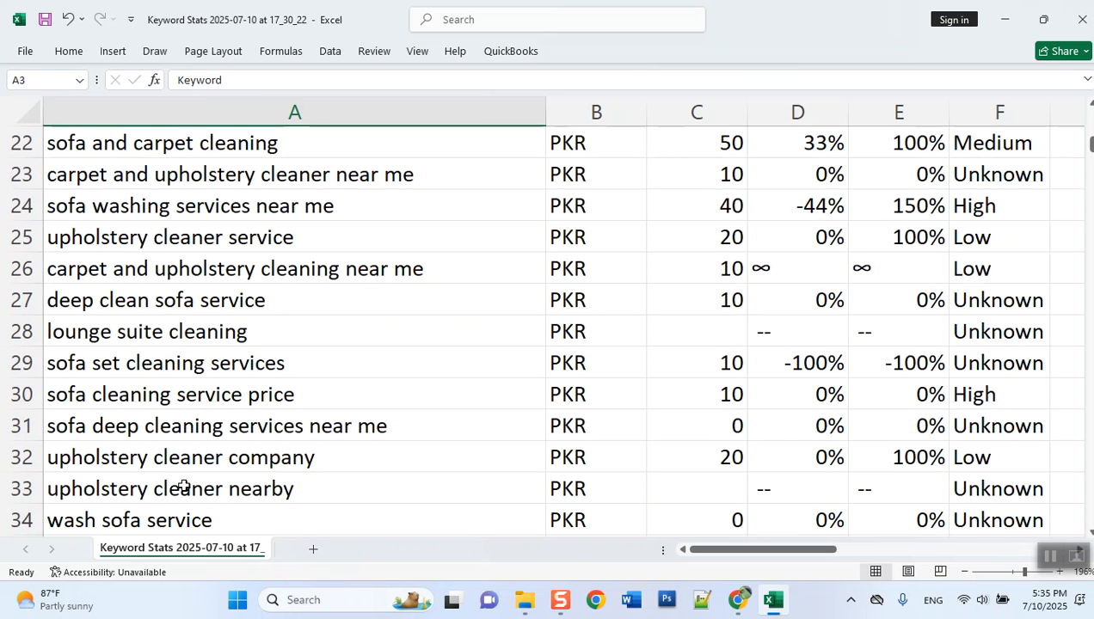
{"action": "scroll", "coordinate": [183, 486], "scroll_direction": "up", "scroll_amount": 7}
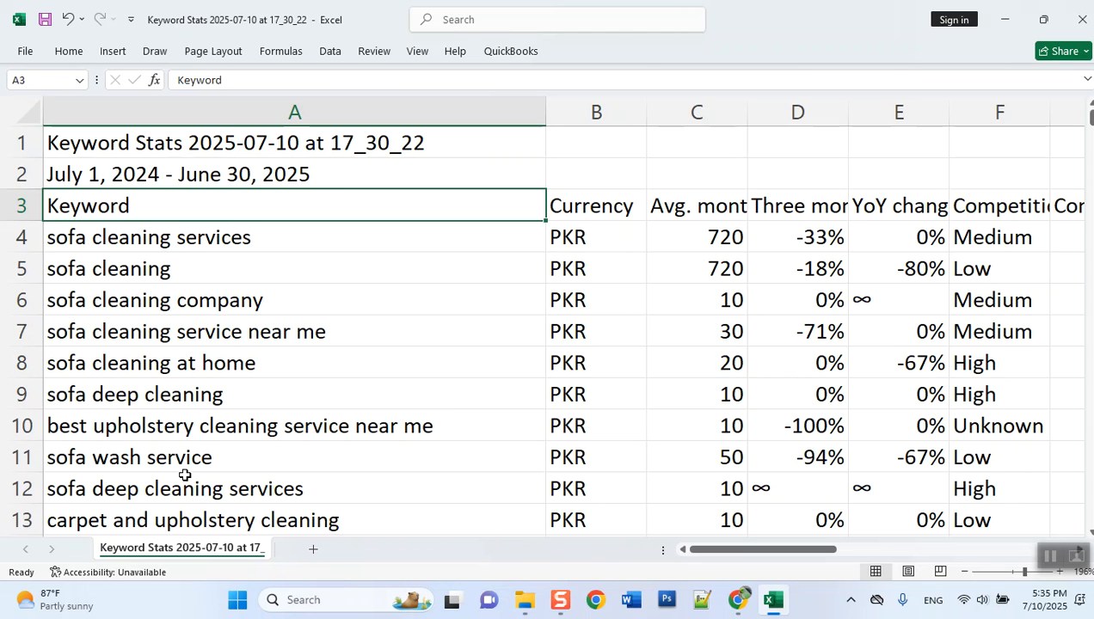
- Delete the Currency column from the keyword sheet
{"action": "left_click", "coordinate": [608, 208]}
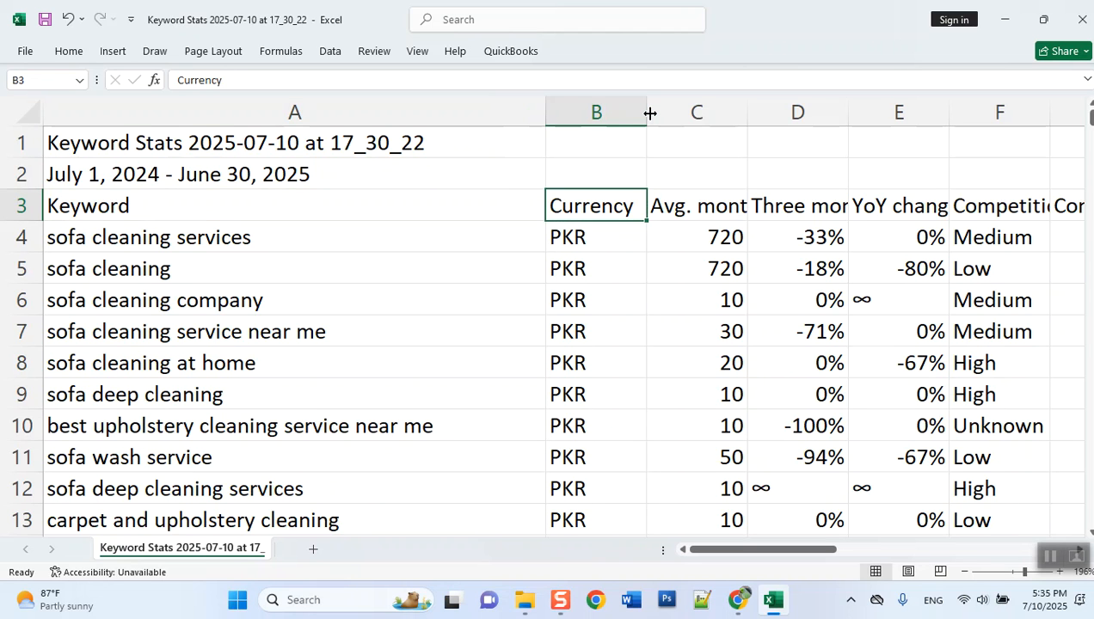
{"action": "left_click_drag", "start_coordinate": [650, 113], "coordinate": [647, 113]}
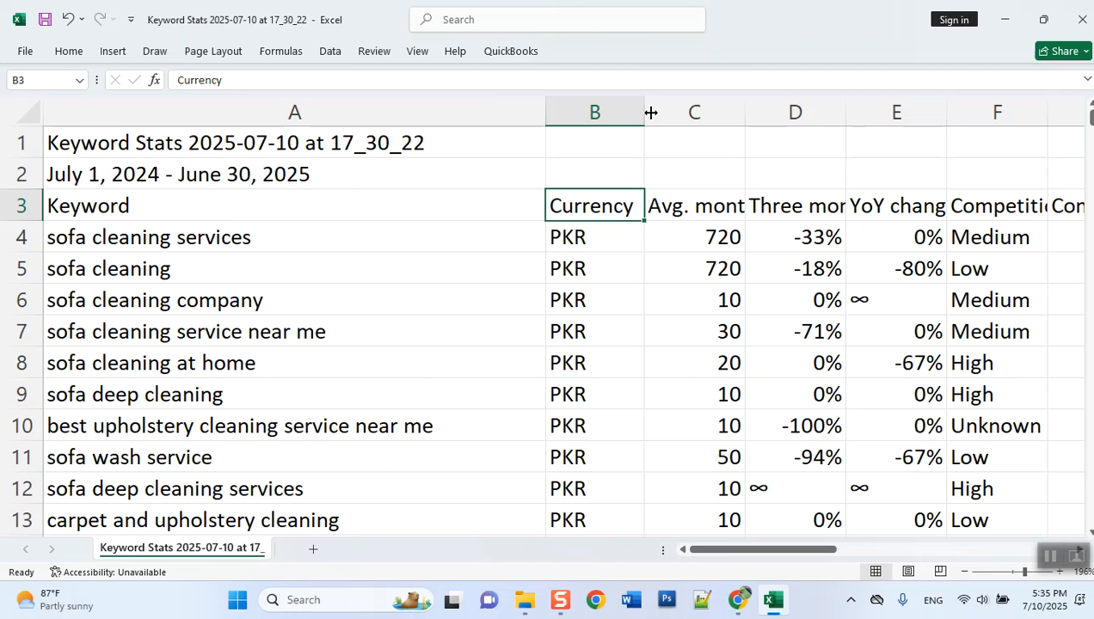
{"action": "right_click", "coordinate": [566, 120]}
{"action": "left_click", "coordinate": [625, 306]}
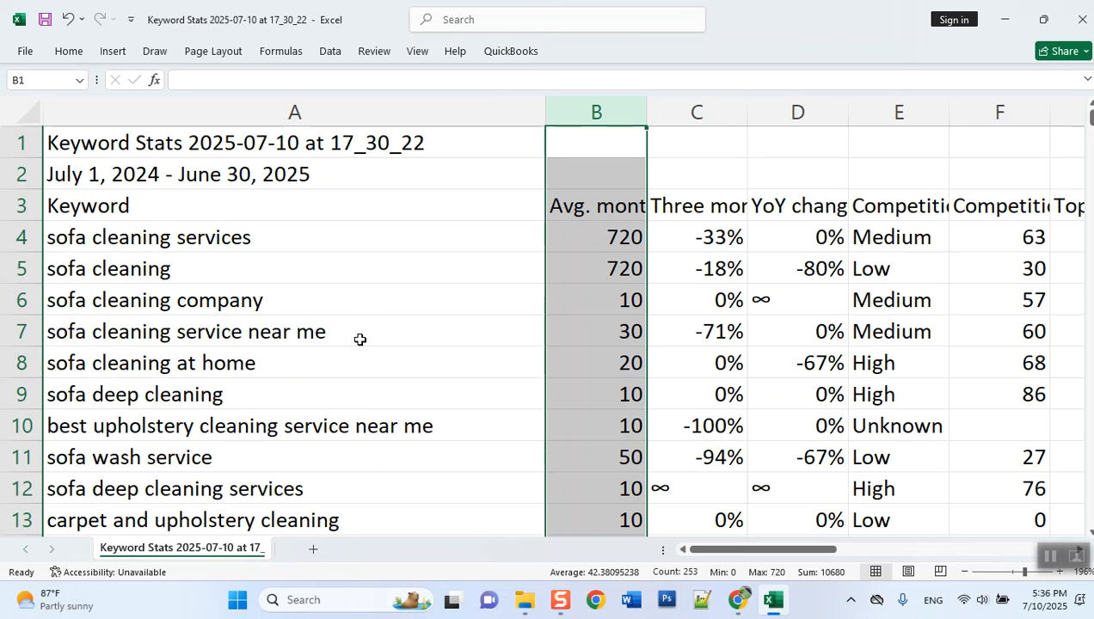
- Create a copy of the keyword sheet in the same workbook, placed at the end
{"action": "right_click", "coordinate": [153, 551]}
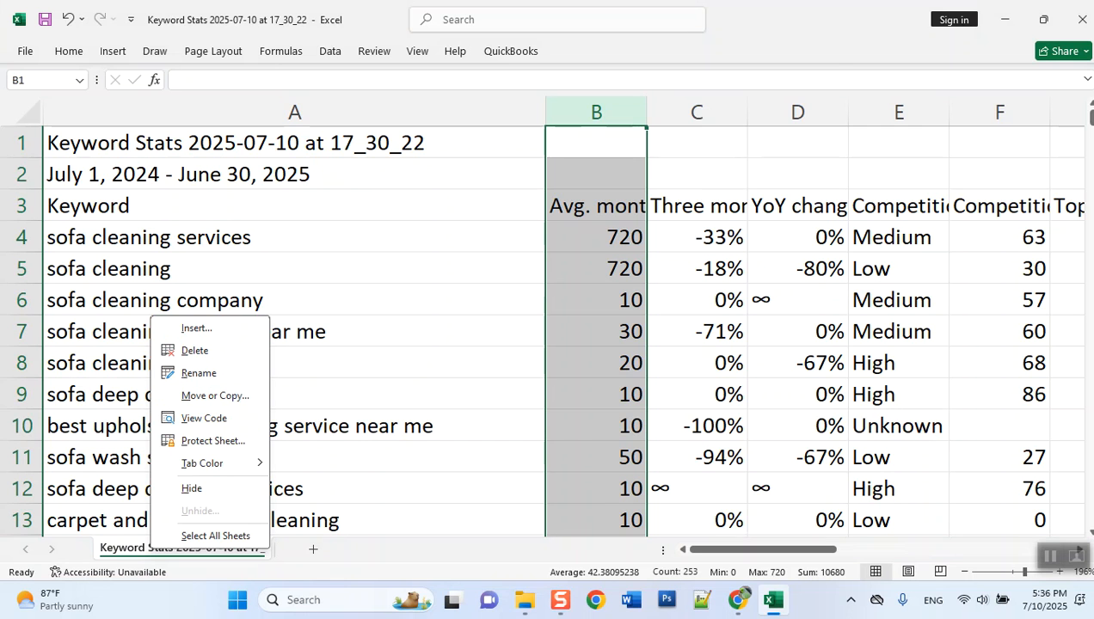
{"action": "left_click", "coordinate": [830, 19]}
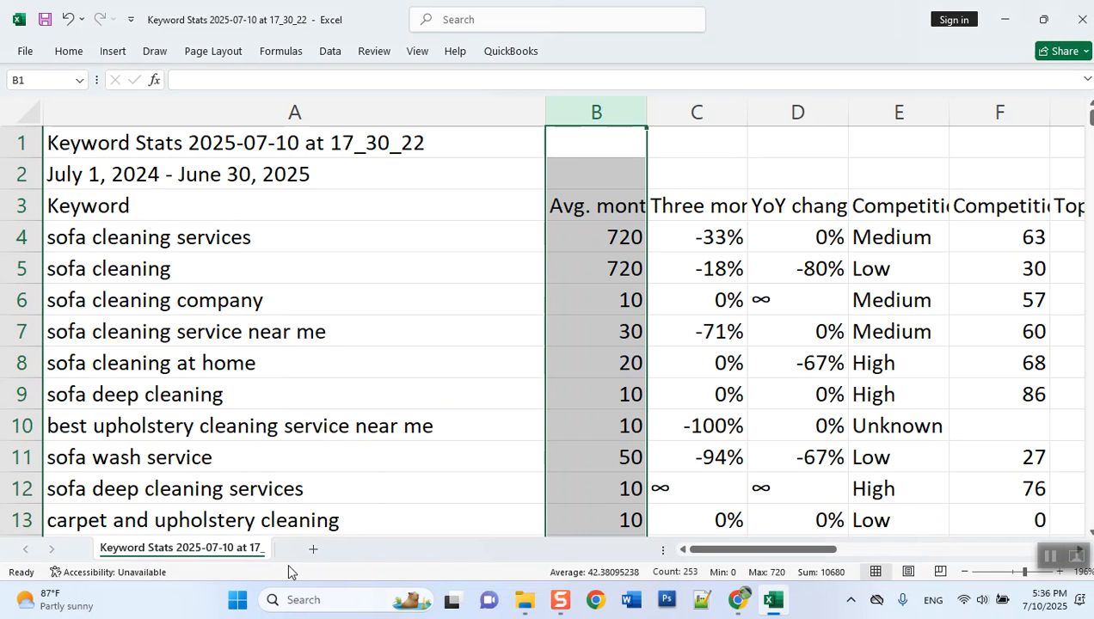
{"action": "right_click", "coordinate": [199, 552]}
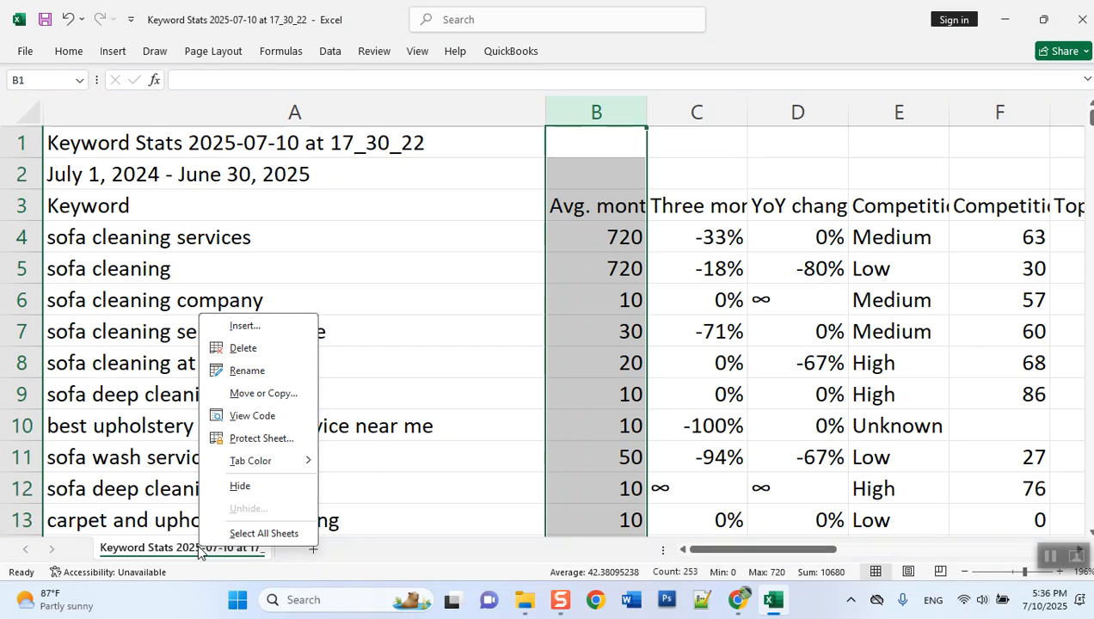
{"action": "left_click", "coordinate": [292, 395]}
{"action": "left_click", "coordinate": [202, 398]}
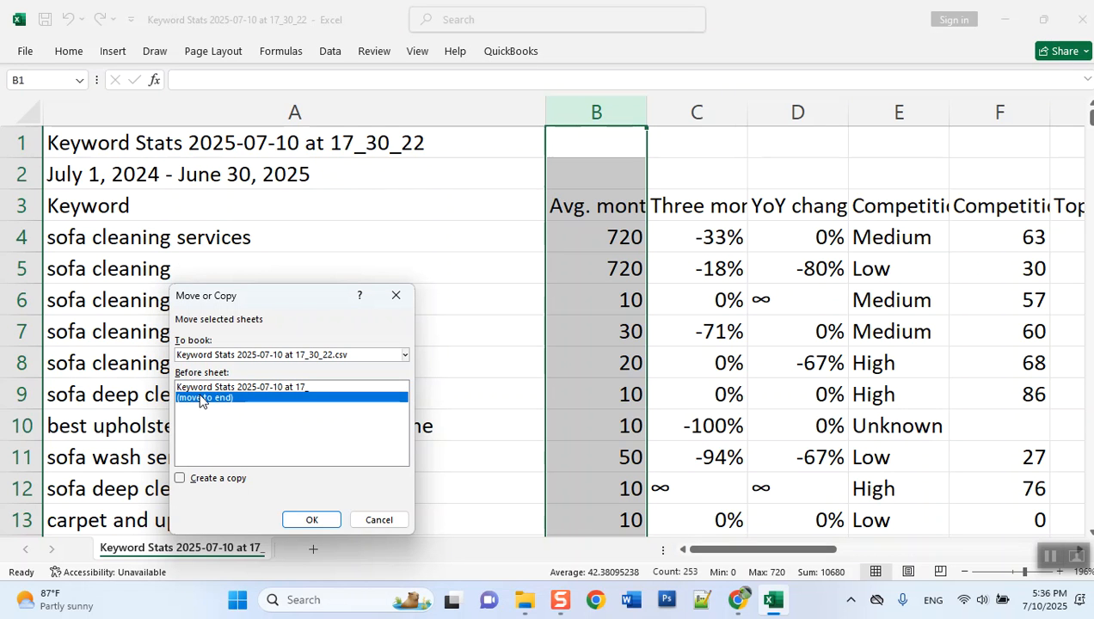
{"action": "left_click", "coordinate": [194, 481]}
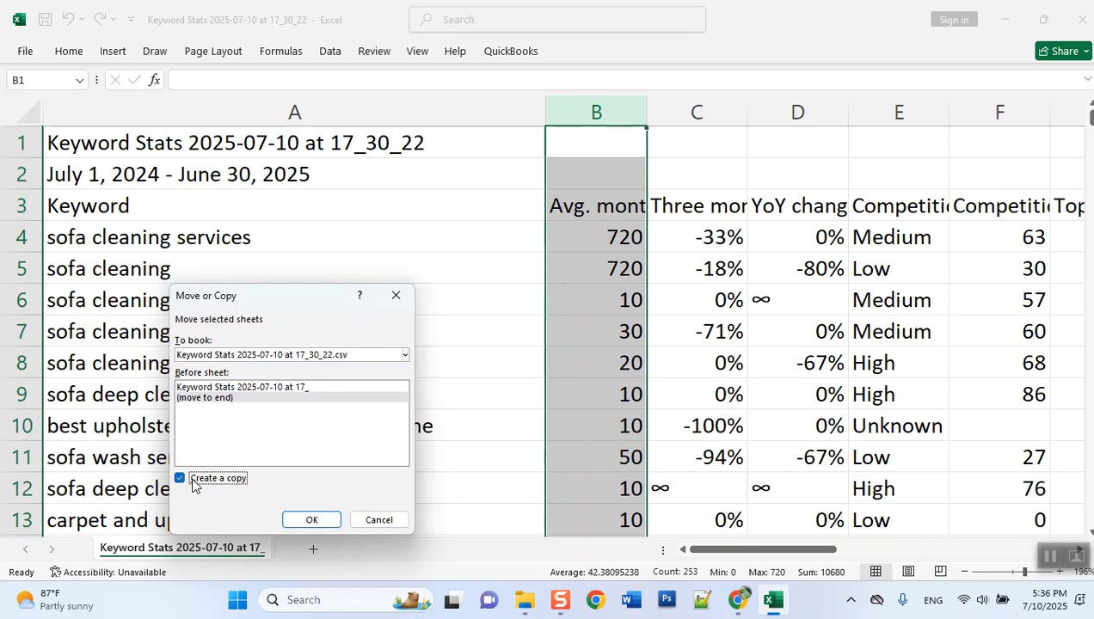
{"action": "left_click", "coordinate": [315, 519]}
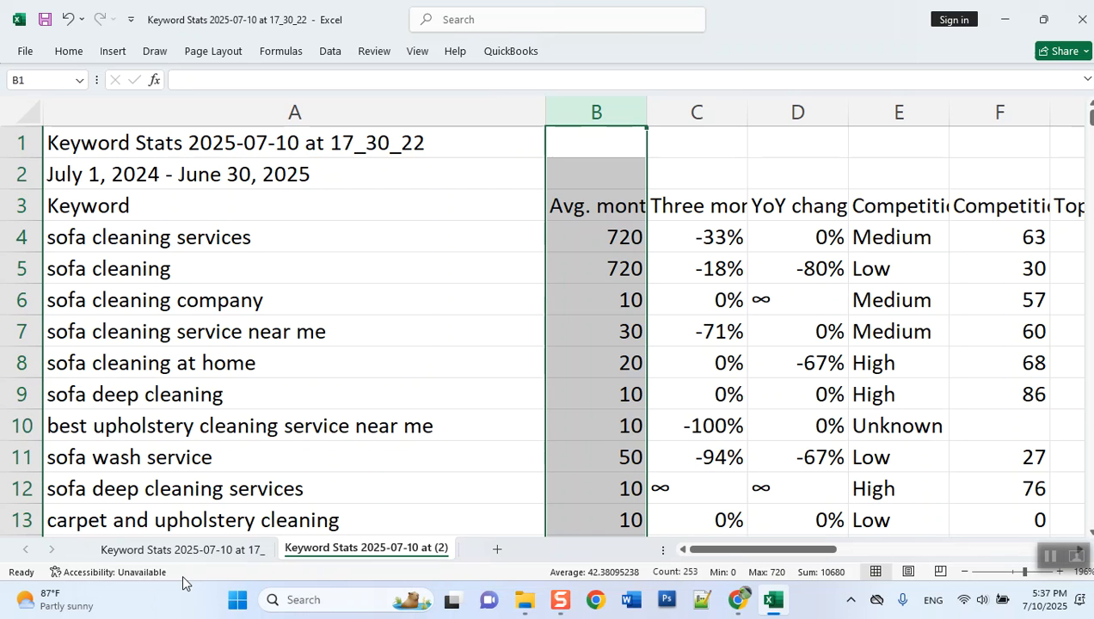
- Fit the widths of the Avg. monthly searches, Three month change and YoY change columns to their contents on the copied sheet
{"action": "double_click", "coordinate": [646, 104]}
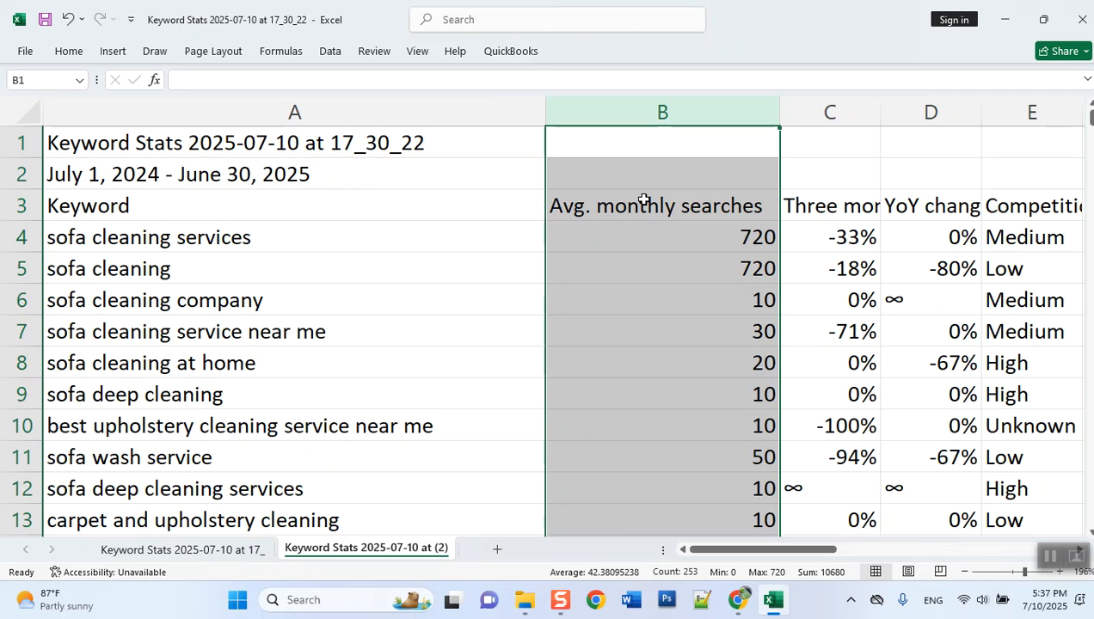
{"action": "left_click", "coordinate": [824, 144]}
{"action": "left_click", "coordinate": [816, 203]}
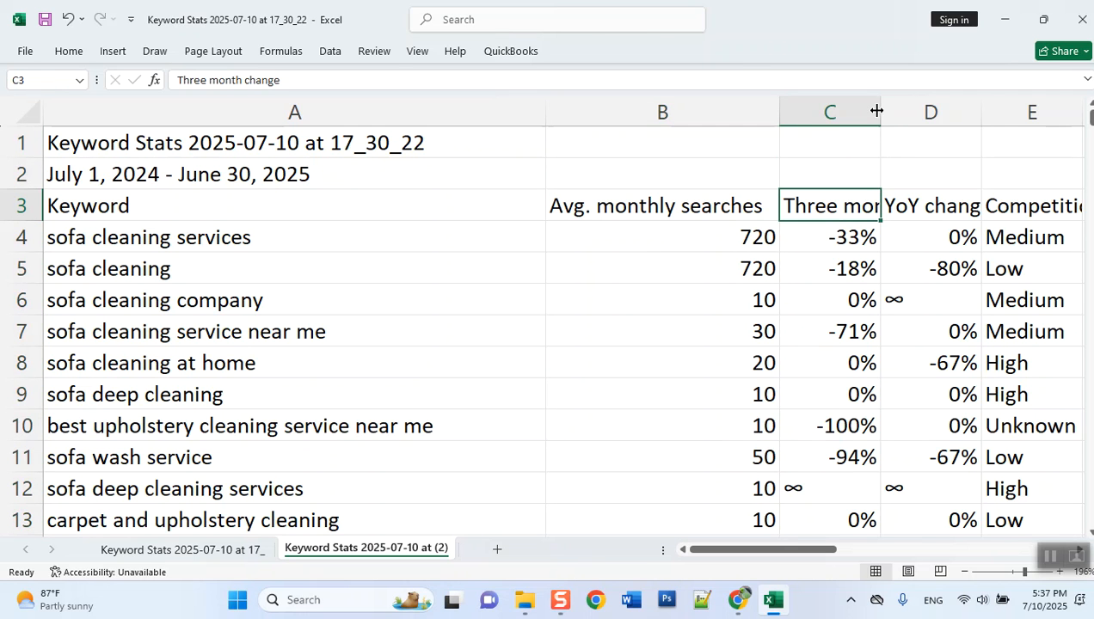
{"action": "double_click", "coordinate": [876, 110]}
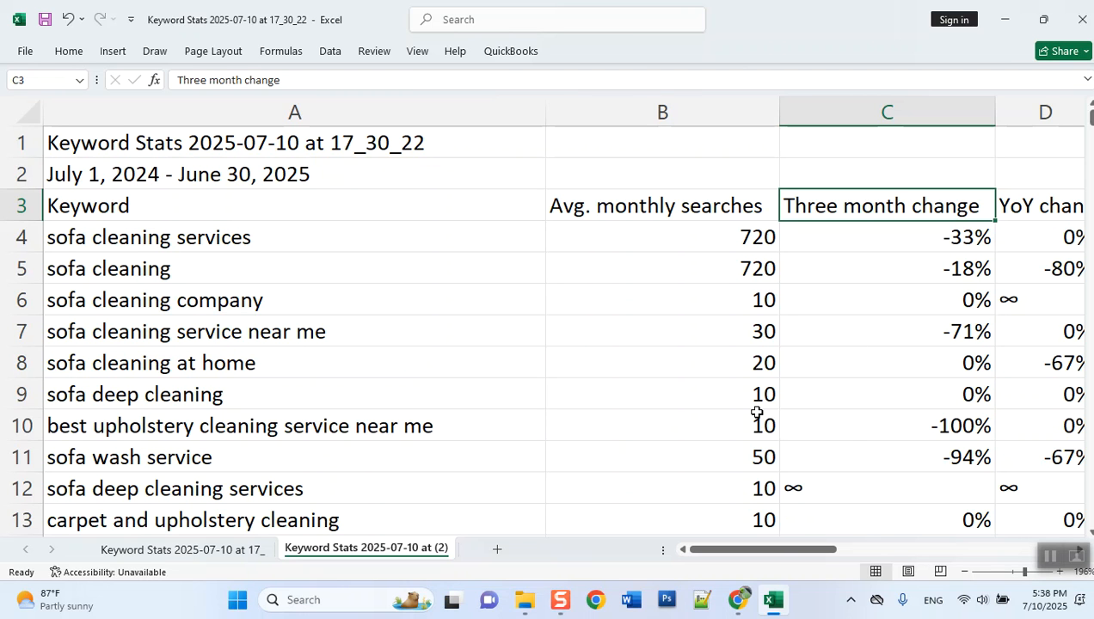
{"action": "left_click_drag", "start_coordinate": [779, 552], "coordinate": [788, 556]}
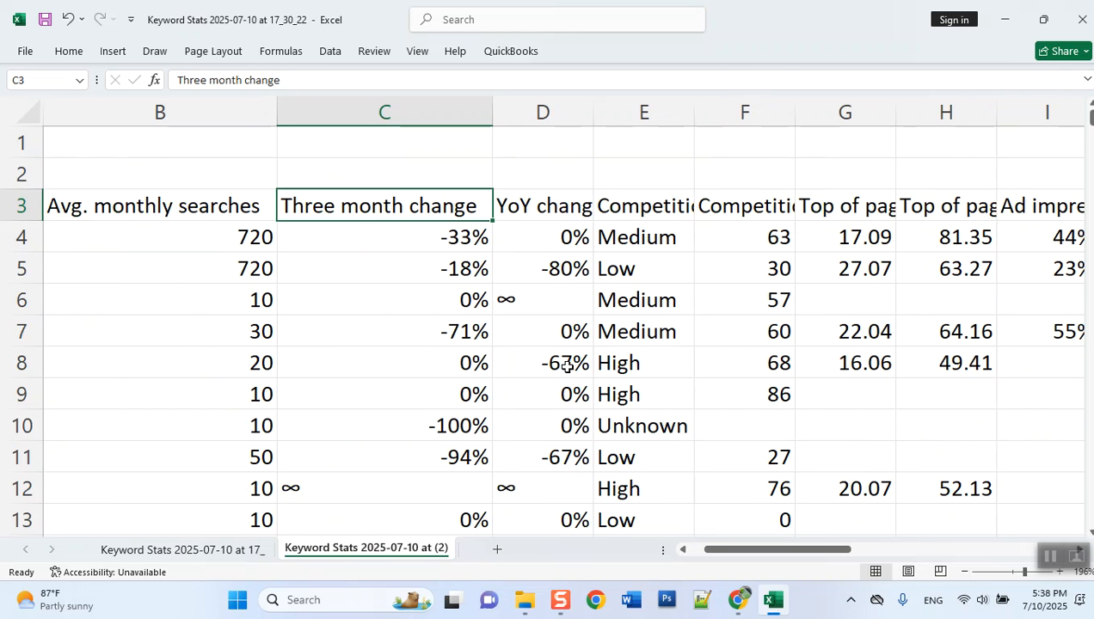
{"action": "left_click", "coordinate": [569, 204]}
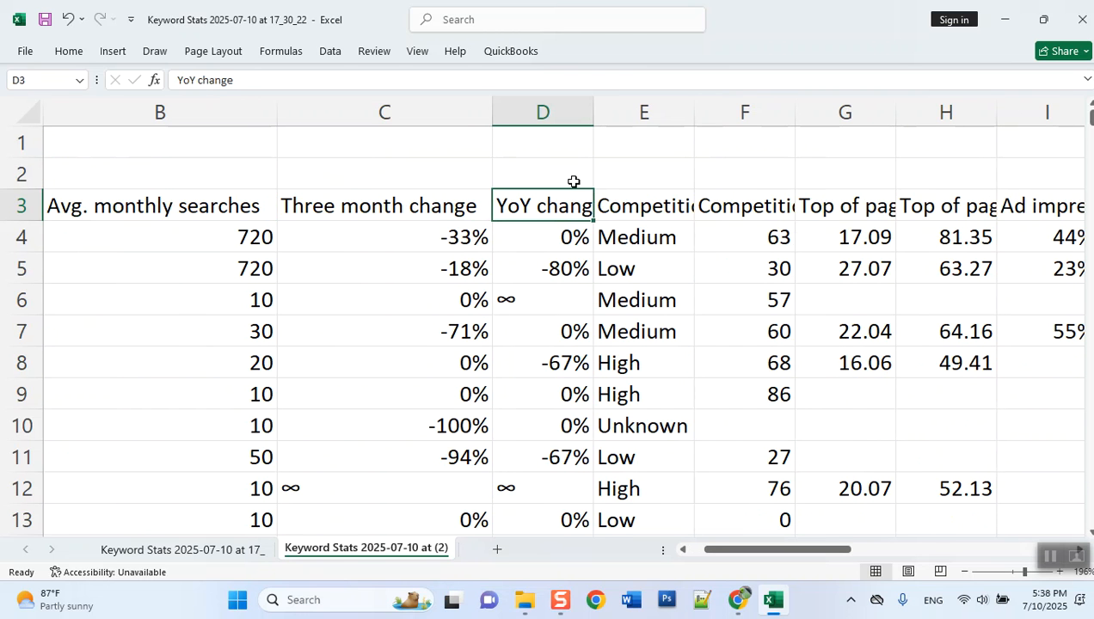
{"action": "double_click", "coordinate": [592, 112]}
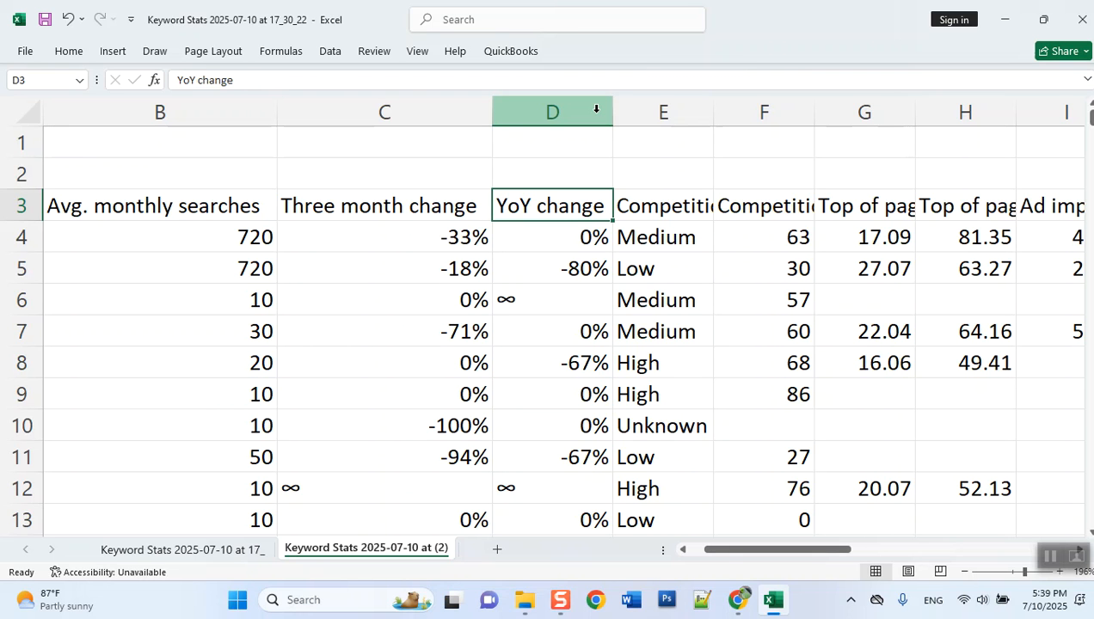
- Fit the widths of the Competition and Competition (indexed value) columns to their contents on the copied sheet
{"action": "left_click", "coordinate": [668, 213]}
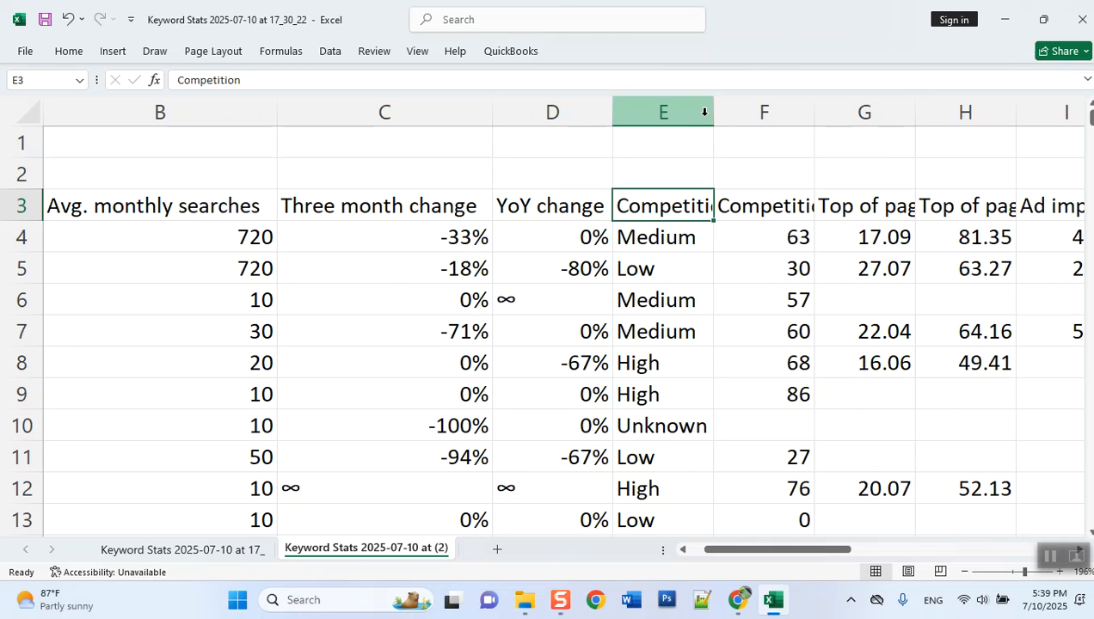
{"action": "double_click", "coordinate": [713, 112]}
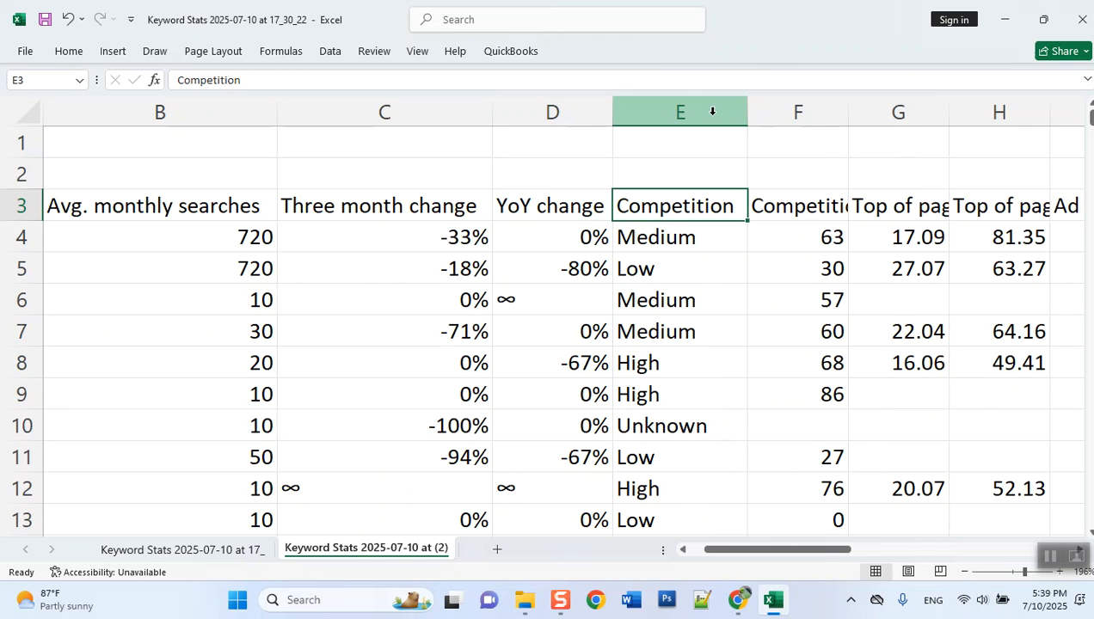
{"action": "double_click", "coordinate": [848, 111]}
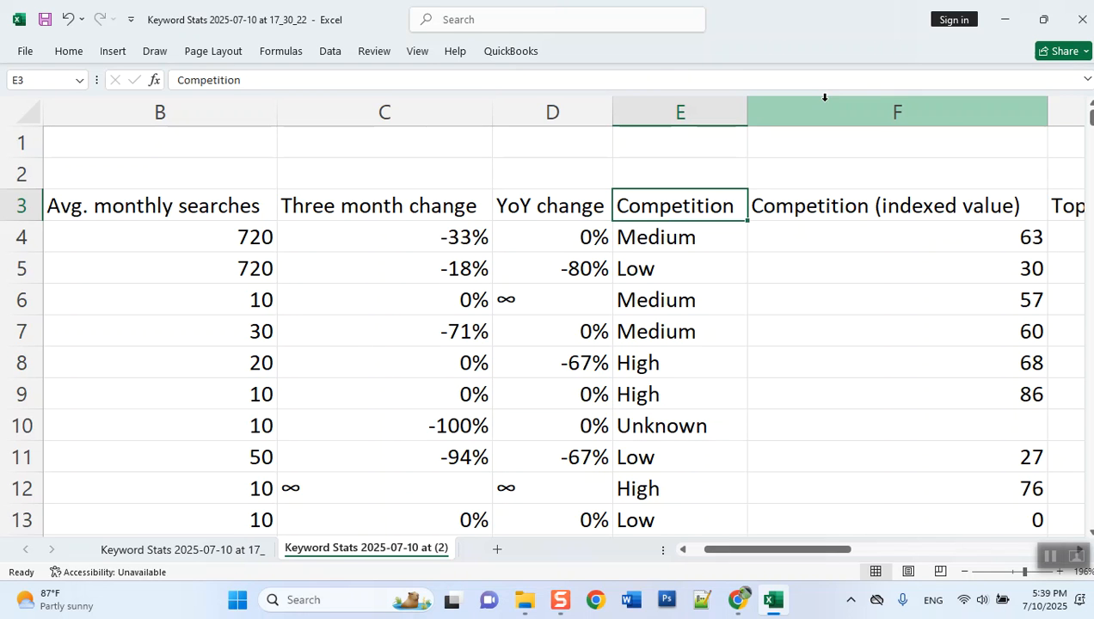
- Review the Competition ratings against the indexed values, and delete the Competition column holding the text ratings
{"action": "left_click", "coordinate": [632, 364]}
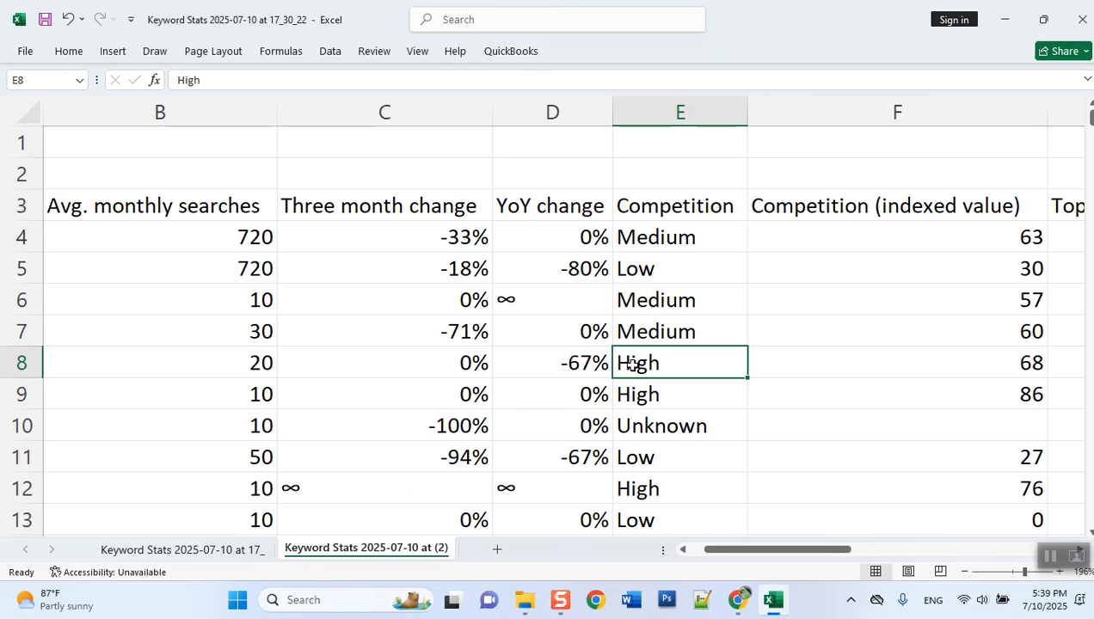
{"action": "left_click", "coordinate": [666, 232]}
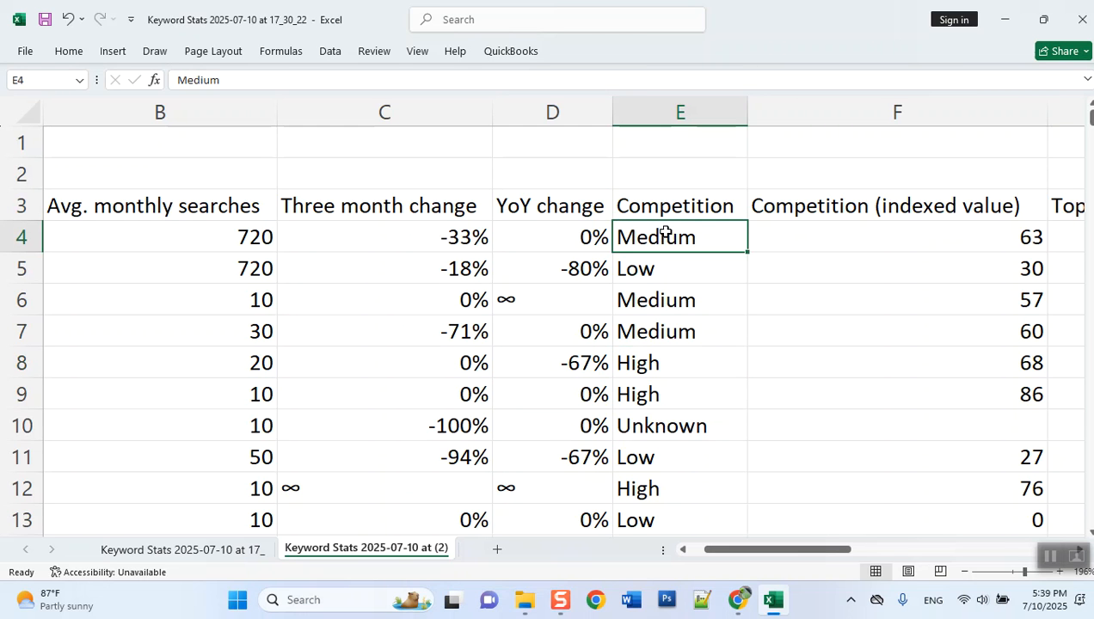
{"action": "left_click", "coordinate": [669, 287]}
{"action": "left_click", "coordinate": [669, 272]}
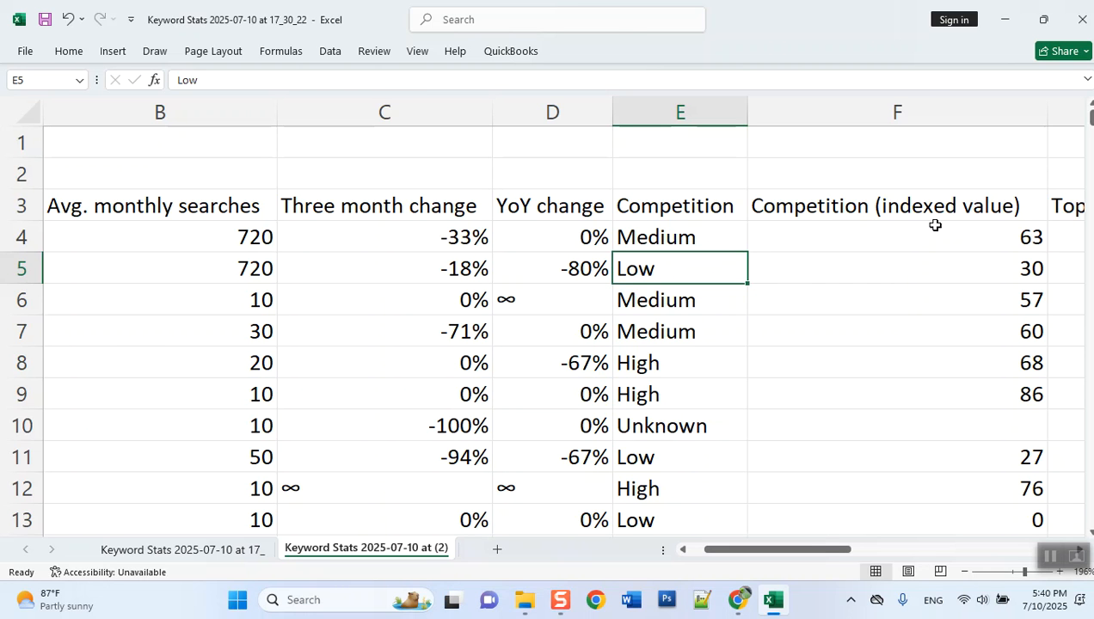
{"action": "left_click", "coordinate": [899, 206]}
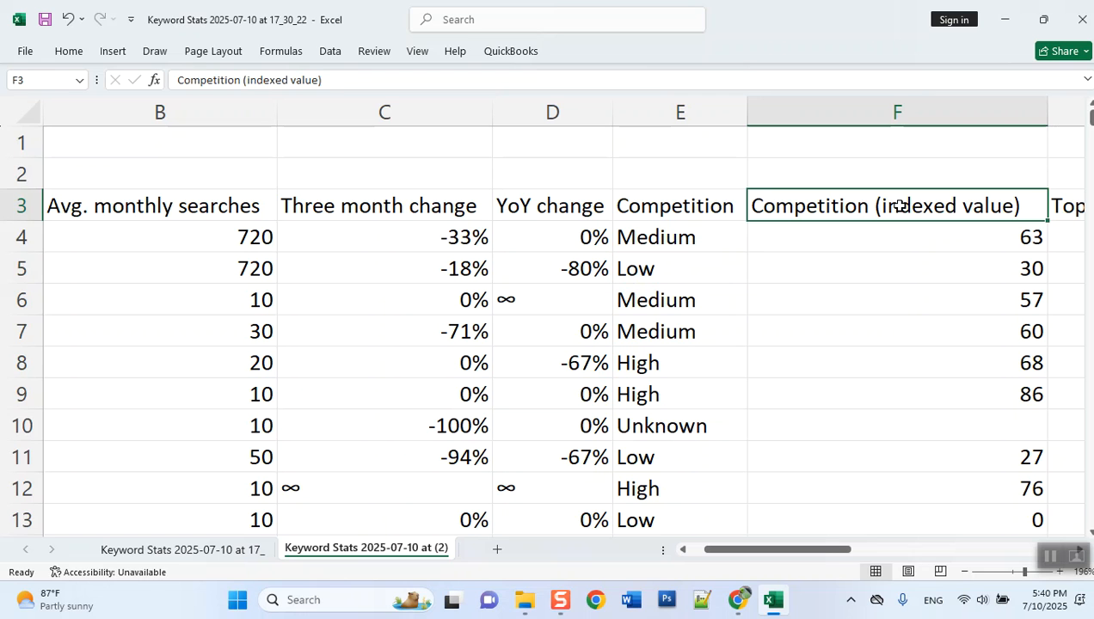
{"action": "left_click", "coordinate": [645, 204]}
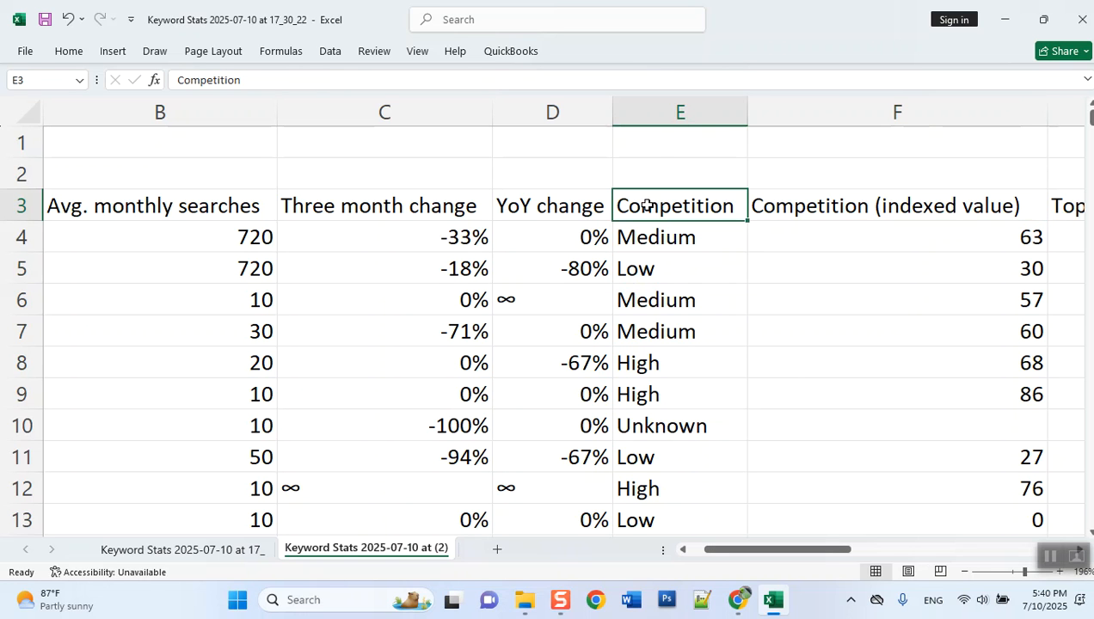
{"action": "right_click", "coordinate": [668, 110]}
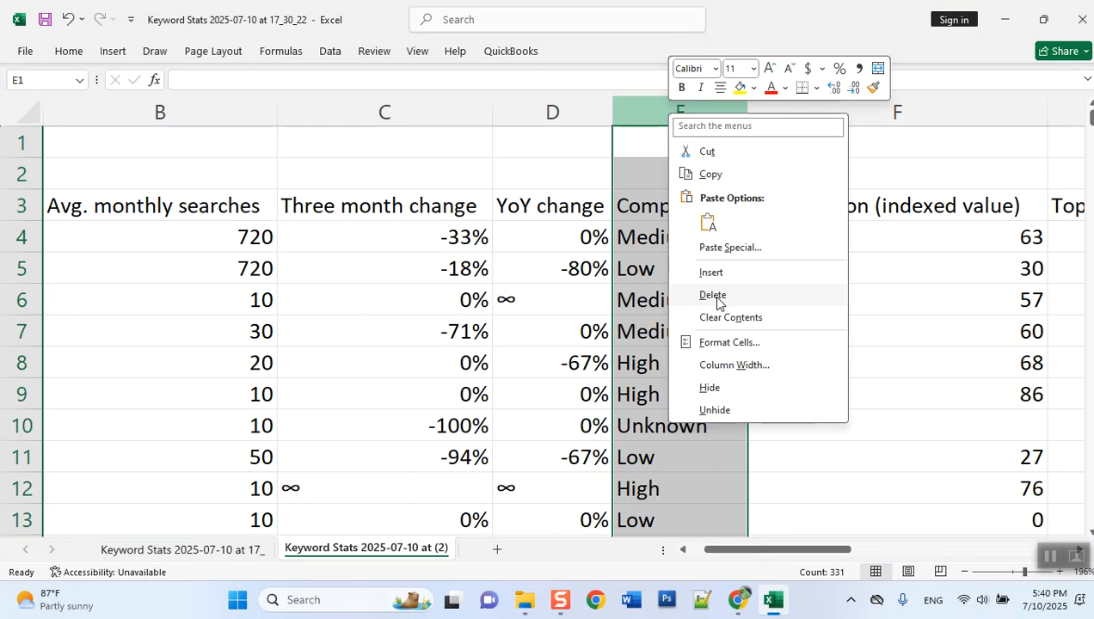
{"action": "left_click", "coordinate": [714, 296]}
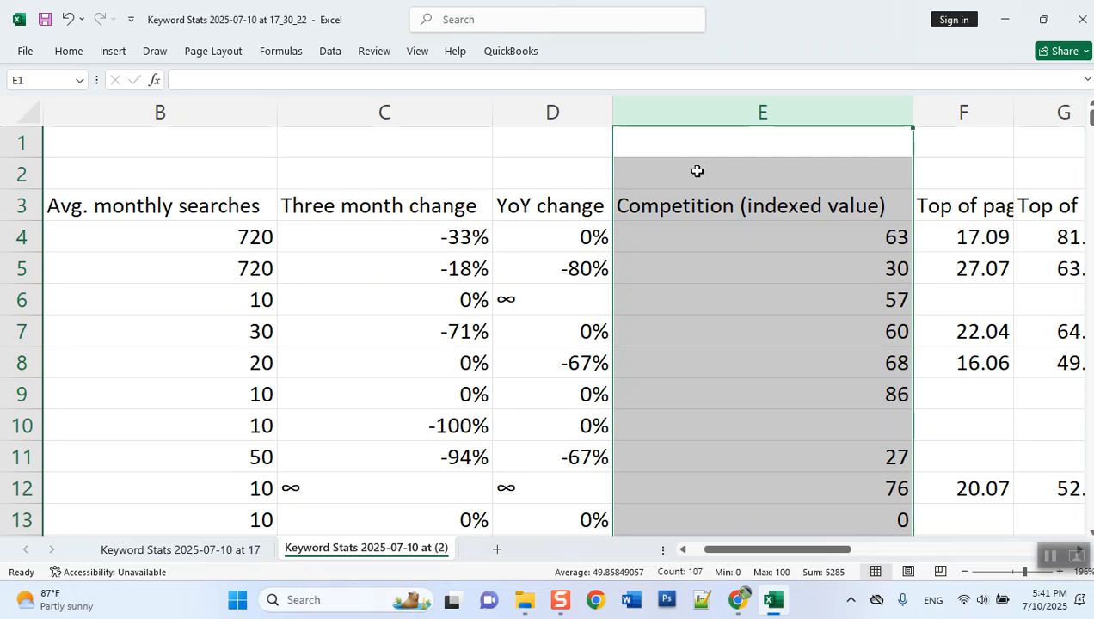
{"action": "left_click", "coordinate": [779, 258]}
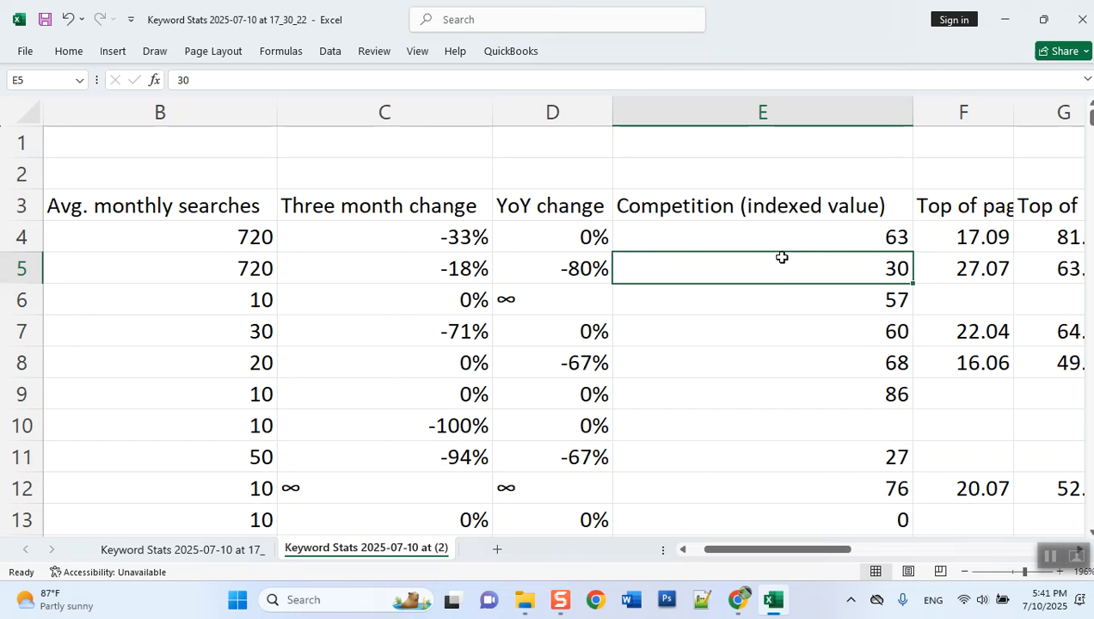
- Fit the widths of the Top of page bid (low range) and Top of page bid (high range) columns to their contents
{"action": "left_click_drag", "start_coordinate": [745, 550], "coordinate": [772, 555]}
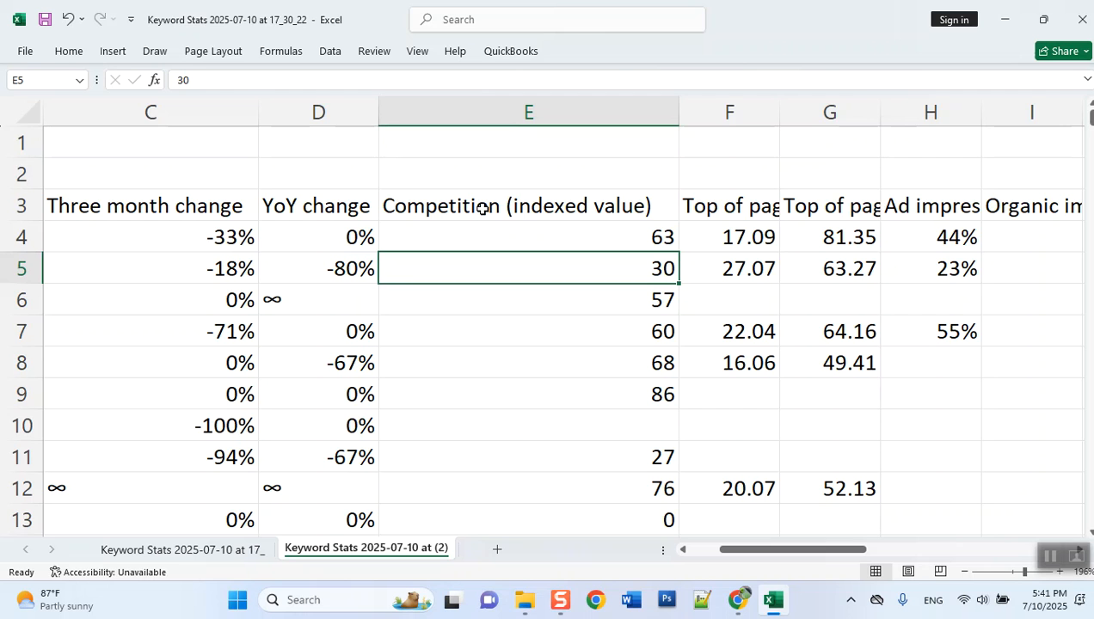
{"action": "left_click", "coordinate": [716, 200]}
{"action": "left_click", "coordinate": [788, 109]}
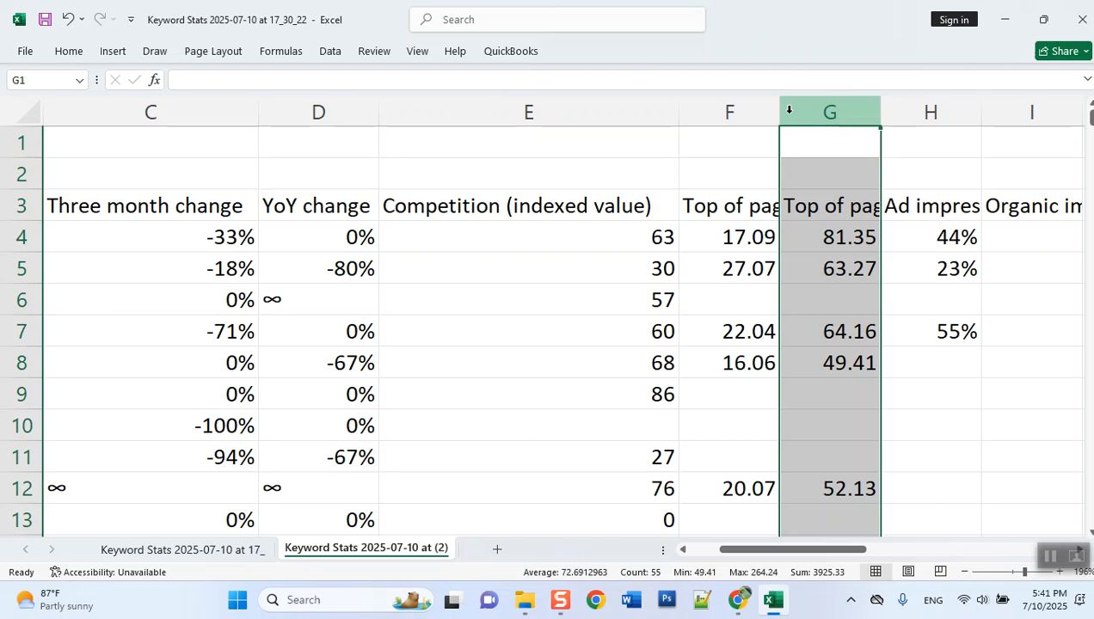
{"action": "double_click", "coordinate": [780, 110]}
{"action": "left_click_drag", "start_coordinate": [763, 549], "coordinate": [791, 550]}
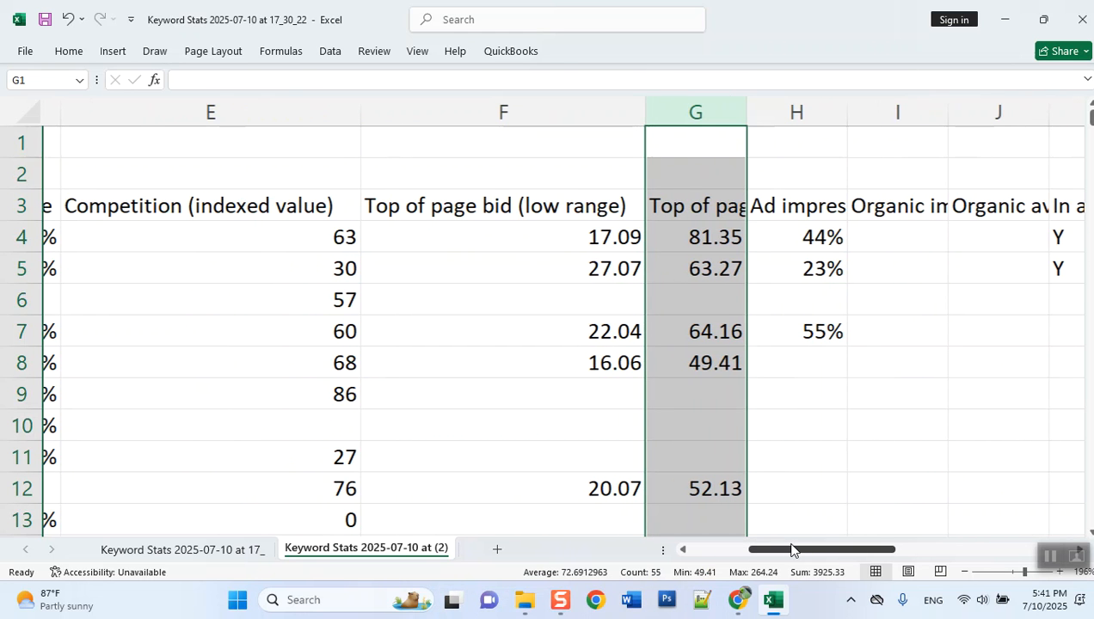
{"action": "double_click", "coordinate": [728, 121]}
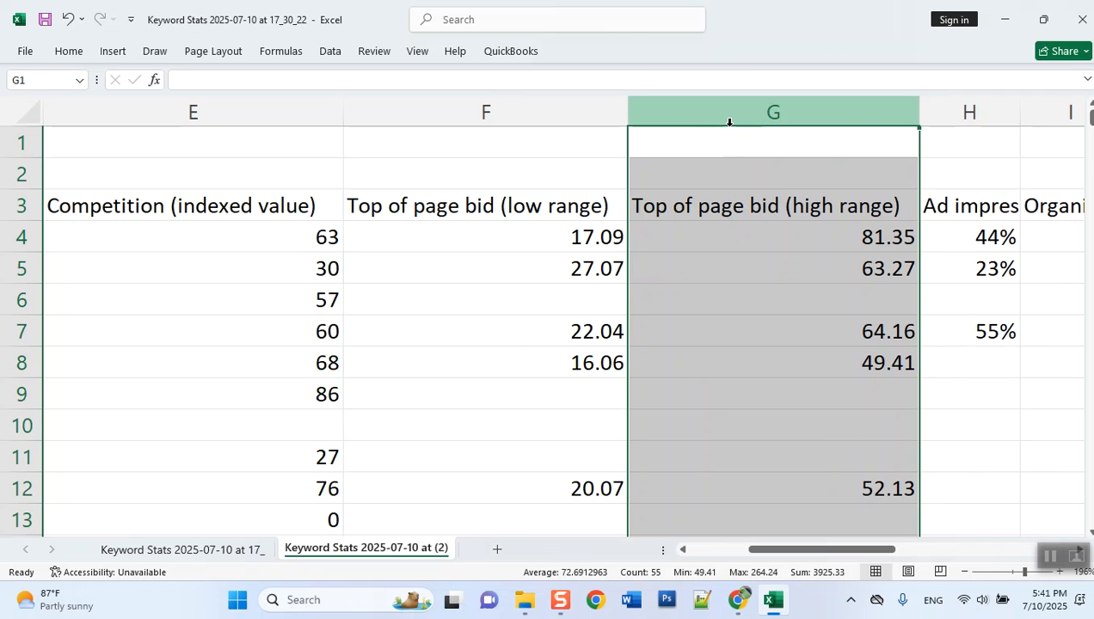
- Create another copy of the current keyword sheet in the same workbook, placed at the end
{"action": "right_click", "coordinate": [307, 564]}
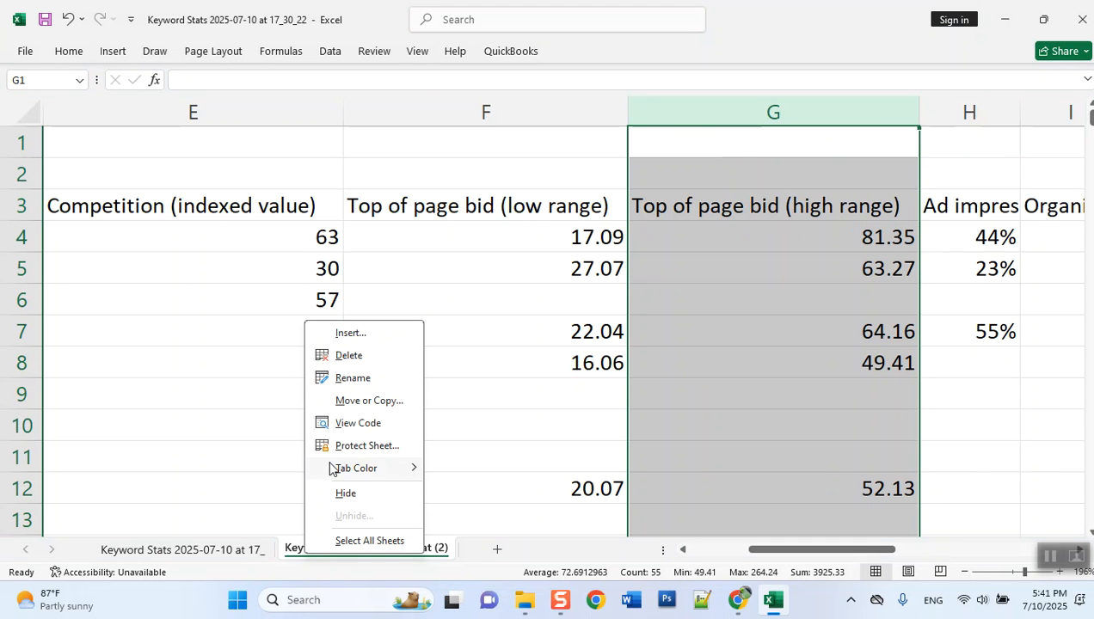
{"action": "left_click", "coordinate": [368, 401]}
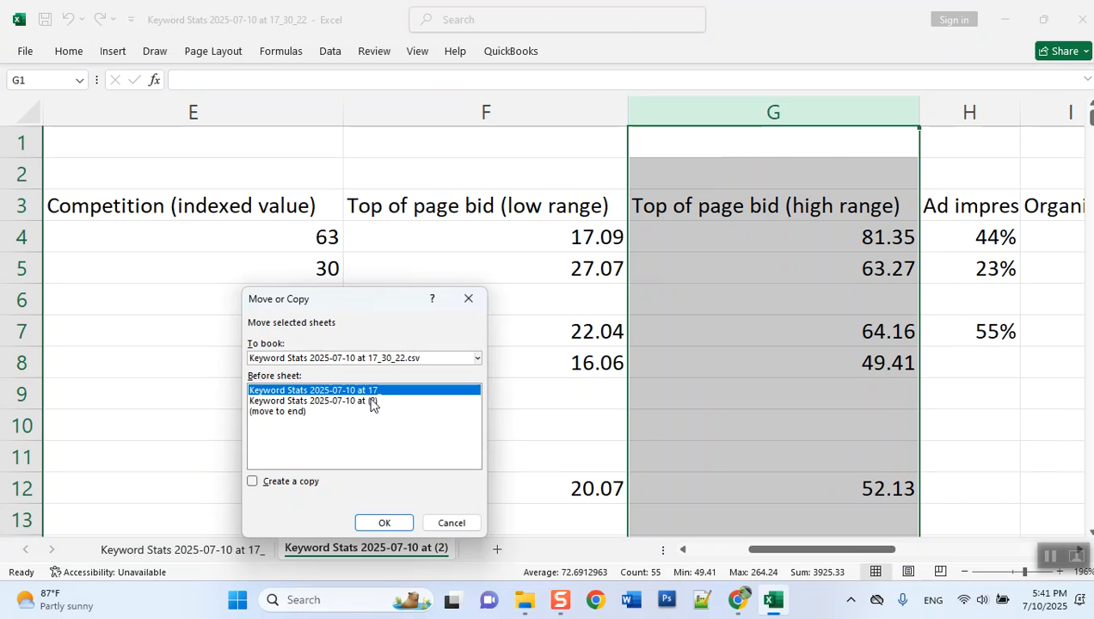
{"action": "left_click", "coordinate": [288, 412]}
{"action": "left_click", "coordinate": [284, 483]}
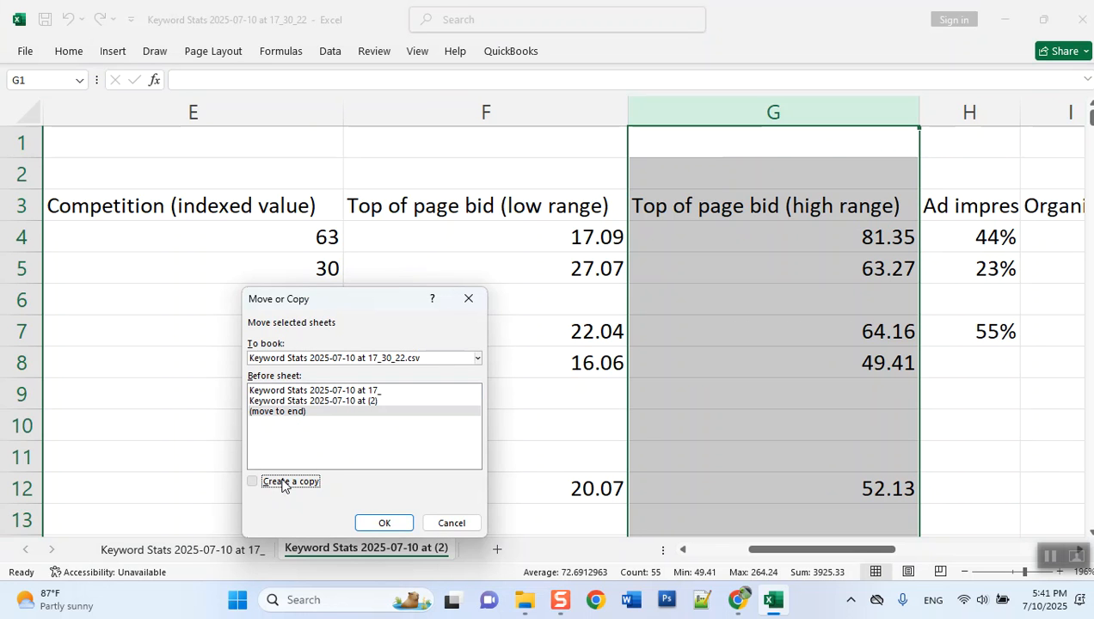
{"action": "left_click", "coordinate": [380, 522]}
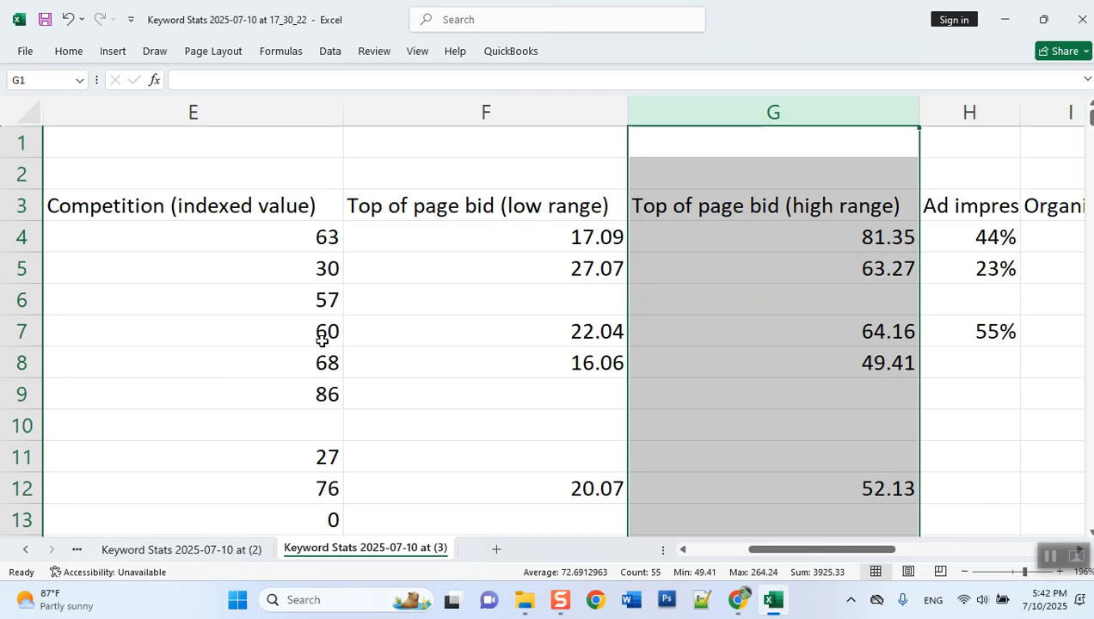
- Delete both Top of page bid columns, low range and high range, from the newest sheet copy
{"action": "left_click_drag", "start_coordinate": [498, 113], "coordinate": [679, 115]}
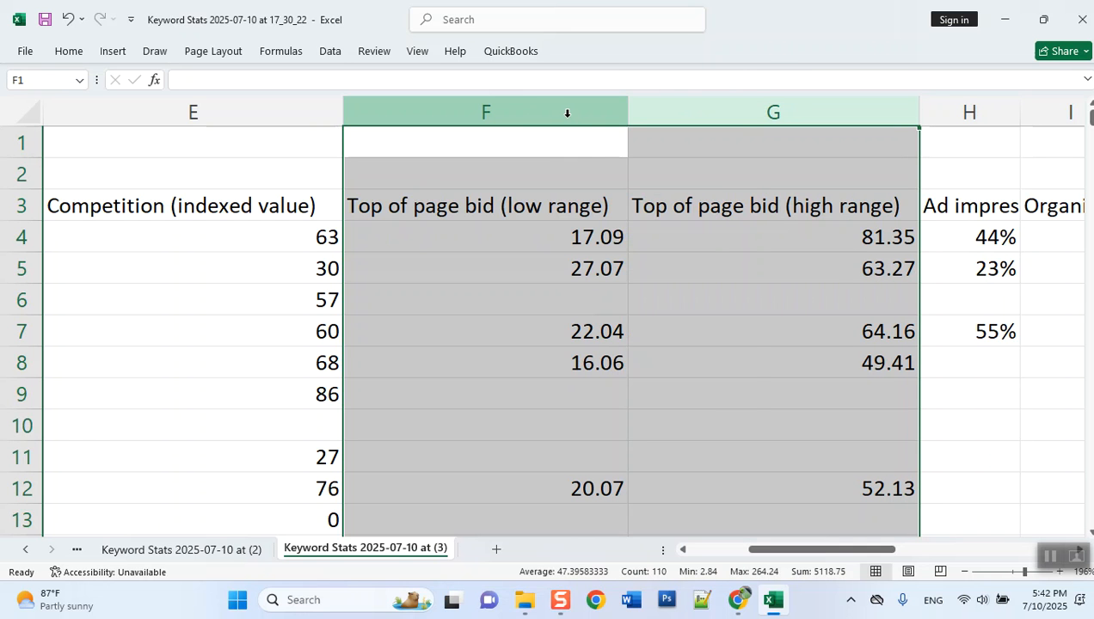
{"action": "right_click", "coordinate": [566, 113]}
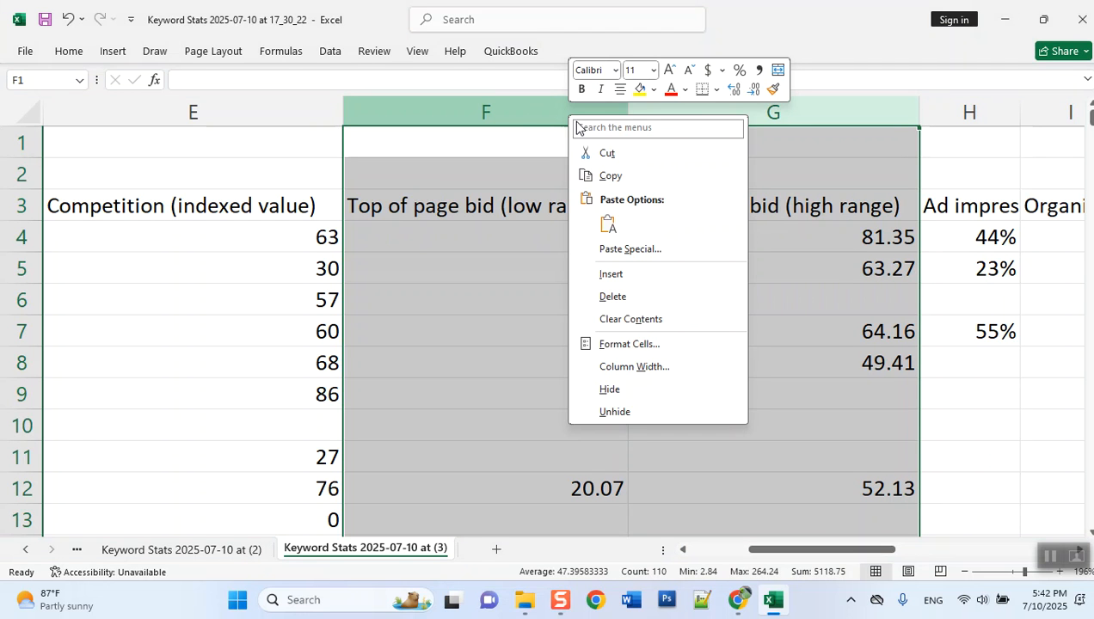
{"action": "left_click", "coordinate": [644, 295]}
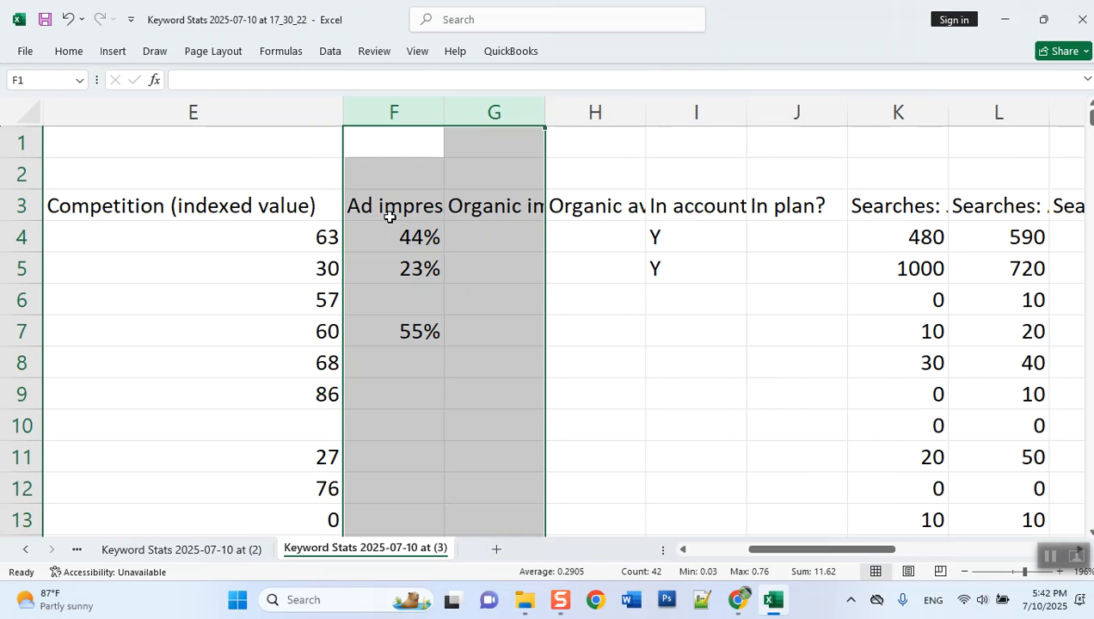
- Fit the widths of the Ad impression share and Organic impression share columns to their contents
{"action": "left_click", "coordinate": [389, 217]}
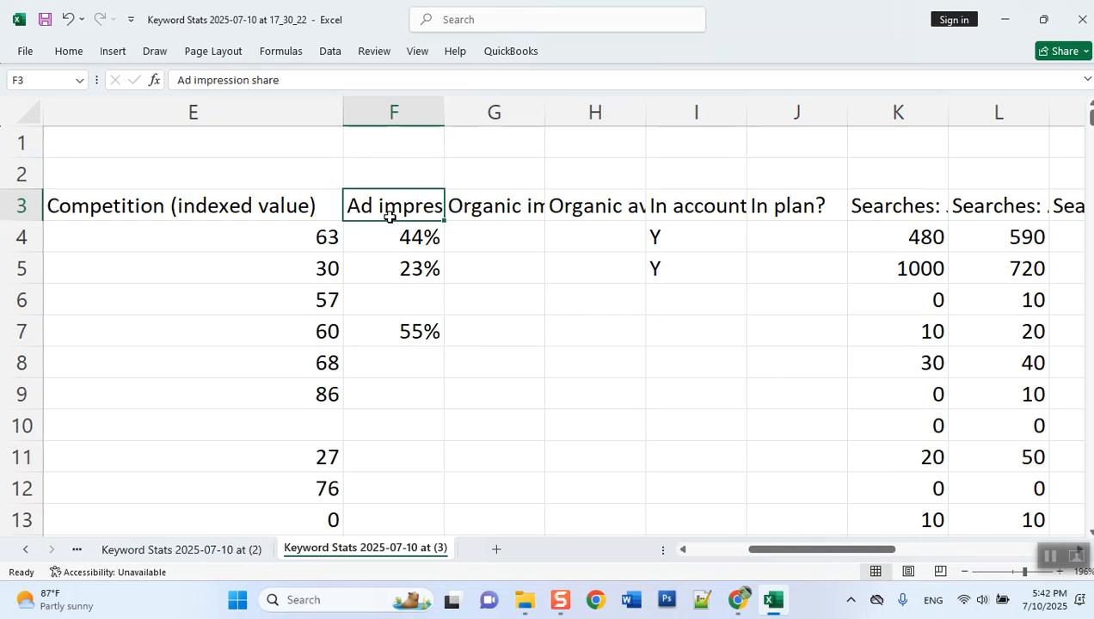
{"action": "double_click", "coordinate": [444, 108]}
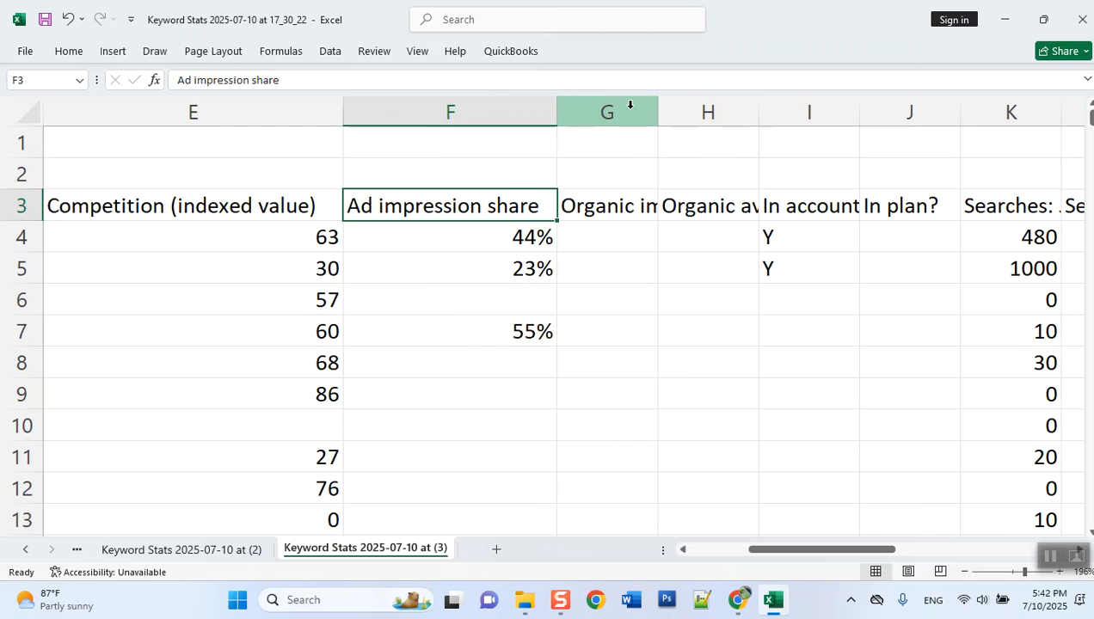
{"action": "double_click", "coordinate": [658, 110]}
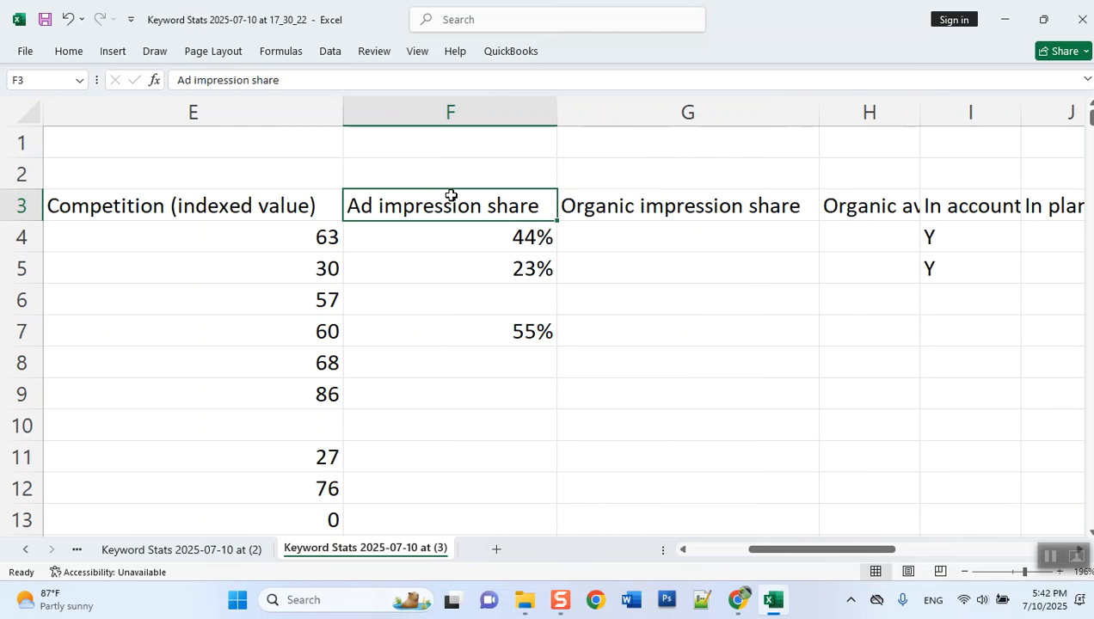
- Delete the Ad impression share column from the newest sheet copy
{"action": "right_click", "coordinate": [430, 113]}
{"action": "left_click", "coordinate": [521, 298]}
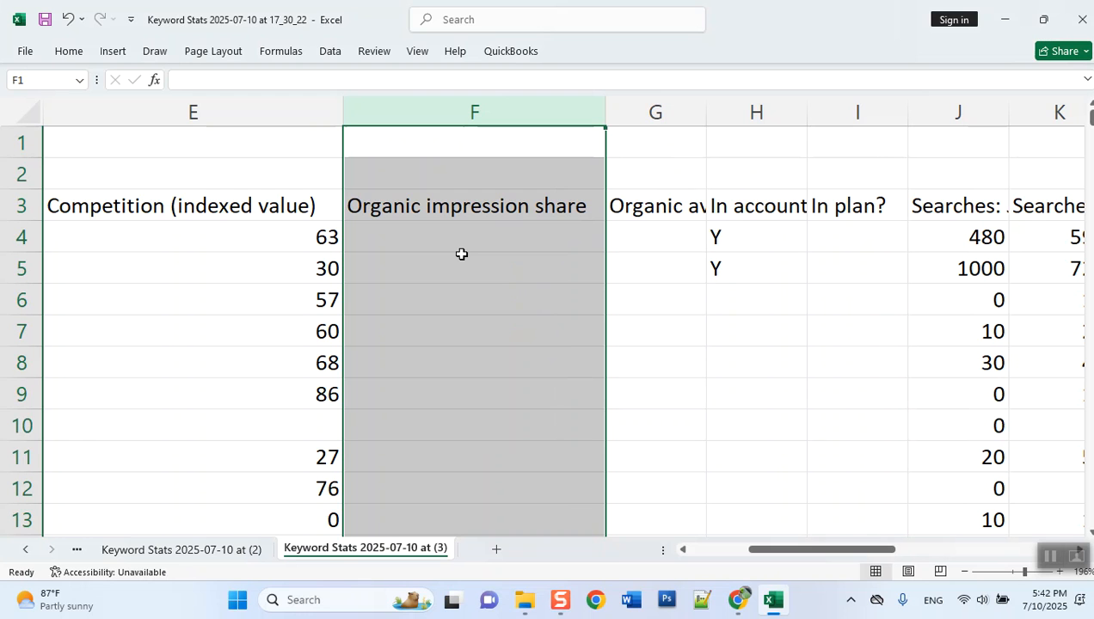
{"action": "left_click", "coordinate": [468, 260]}
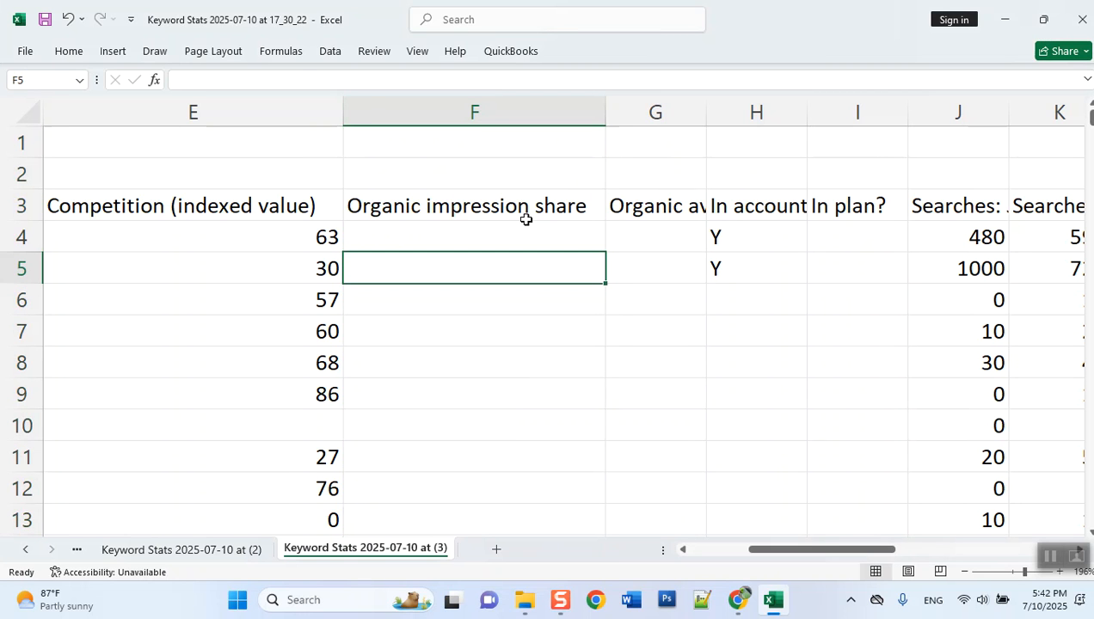
- Check the Organic impression share column for data and delete the column
{"action": "left_click", "coordinate": [526, 212]}
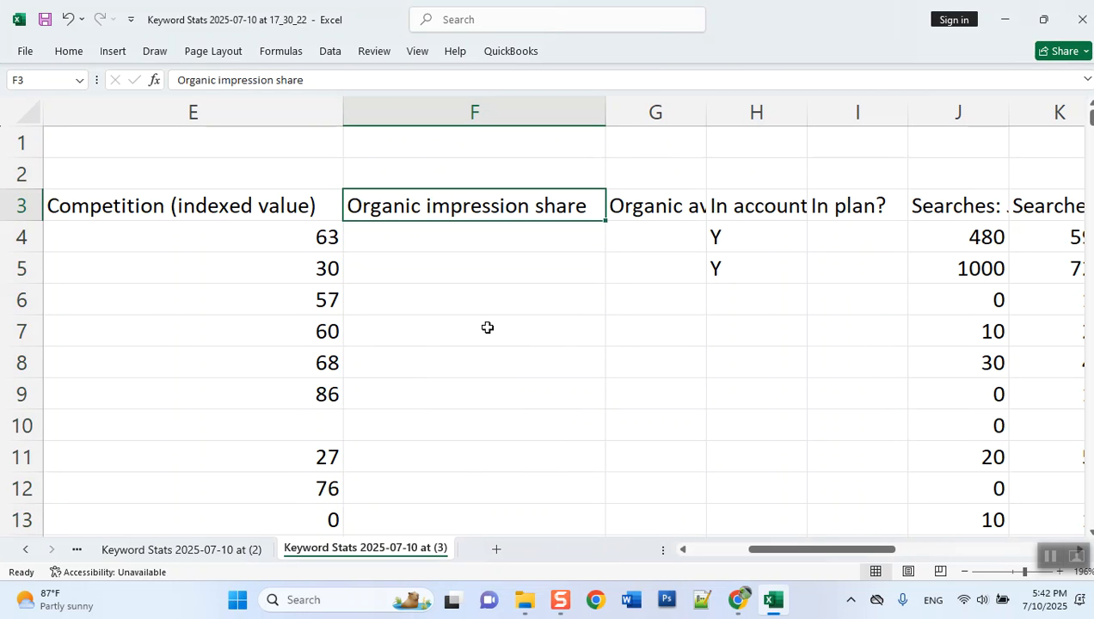
{"action": "scroll", "coordinate": [481, 328], "scroll_direction": "down", "scroll_amount": 14}
{"action": "scroll", "coordinate": [475, 330], "scroll_direction": "up", "scroll_amount": 14}
{"action": "right_click", "coordinate": [477, 102]}
{"action": "left_click", "coordinate": [529, 284]}
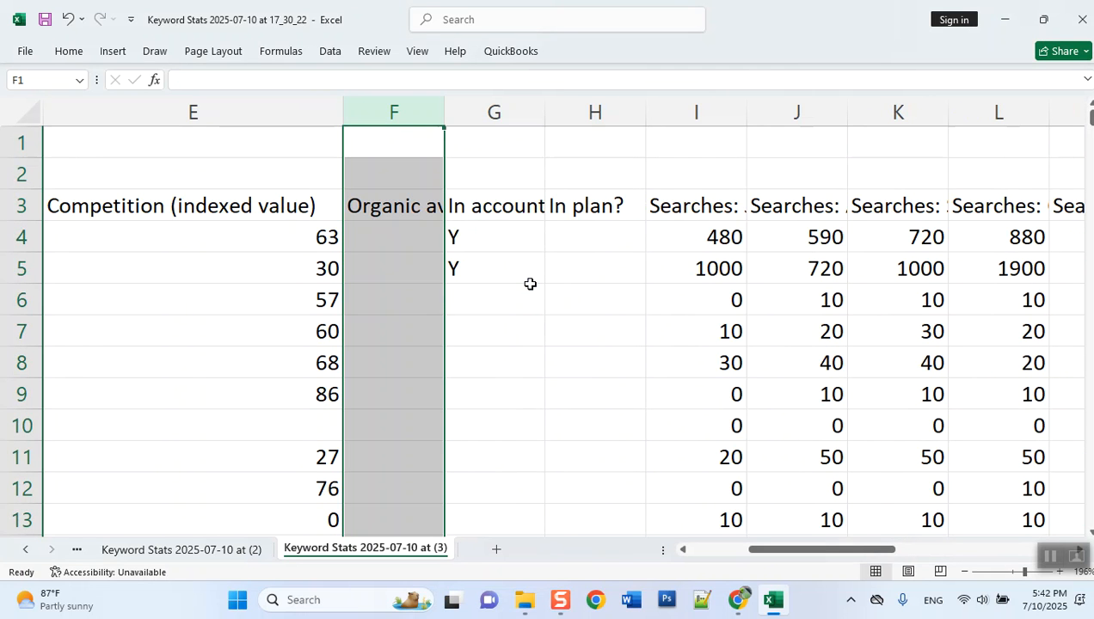
- Fit the width of the Organic average position column to its contents and delete the column
{"action": "left_click", "coordinate": [498, 205]}
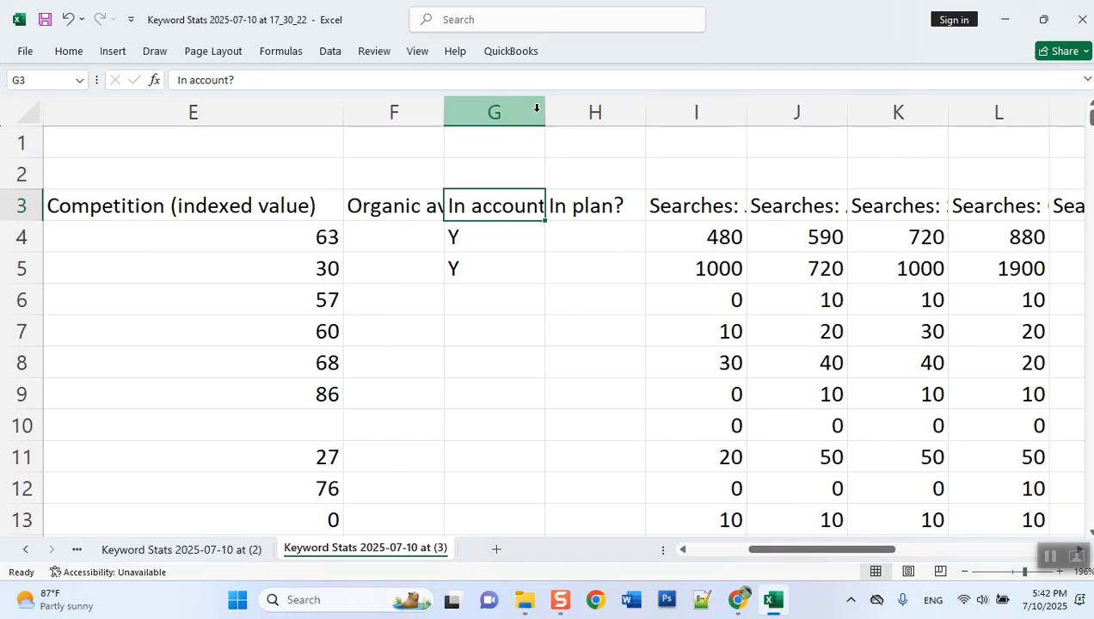
{"action": "double_click", "coordinate": [440, 113]}
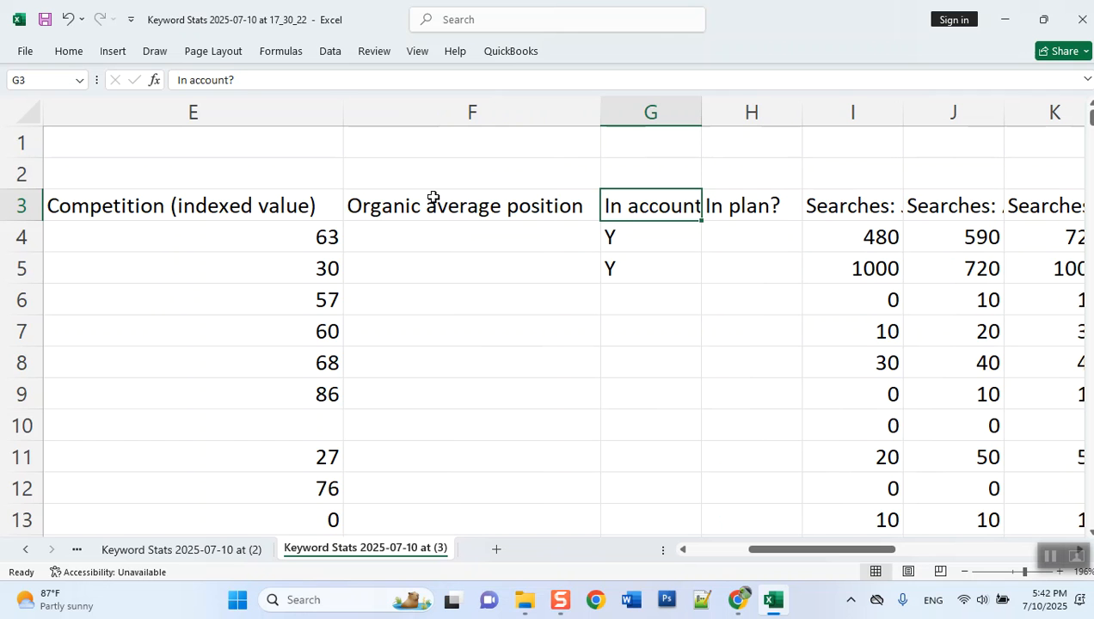
{"action": "right_click", "coordinate": [467, 121]}
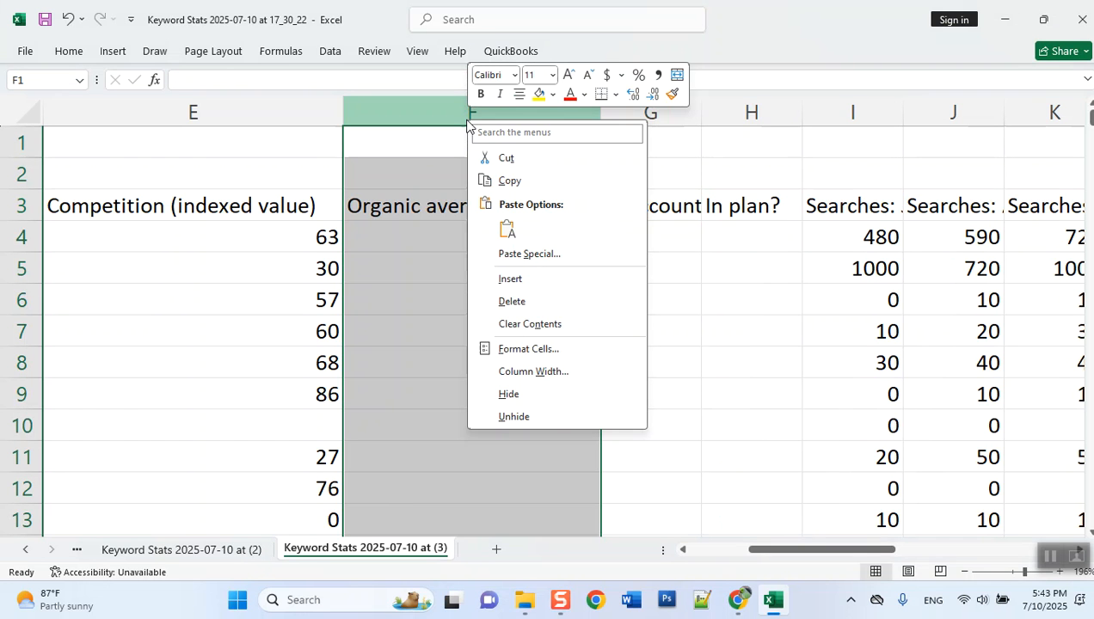
{"action": "left_click", "coordinate": [512, 301]}
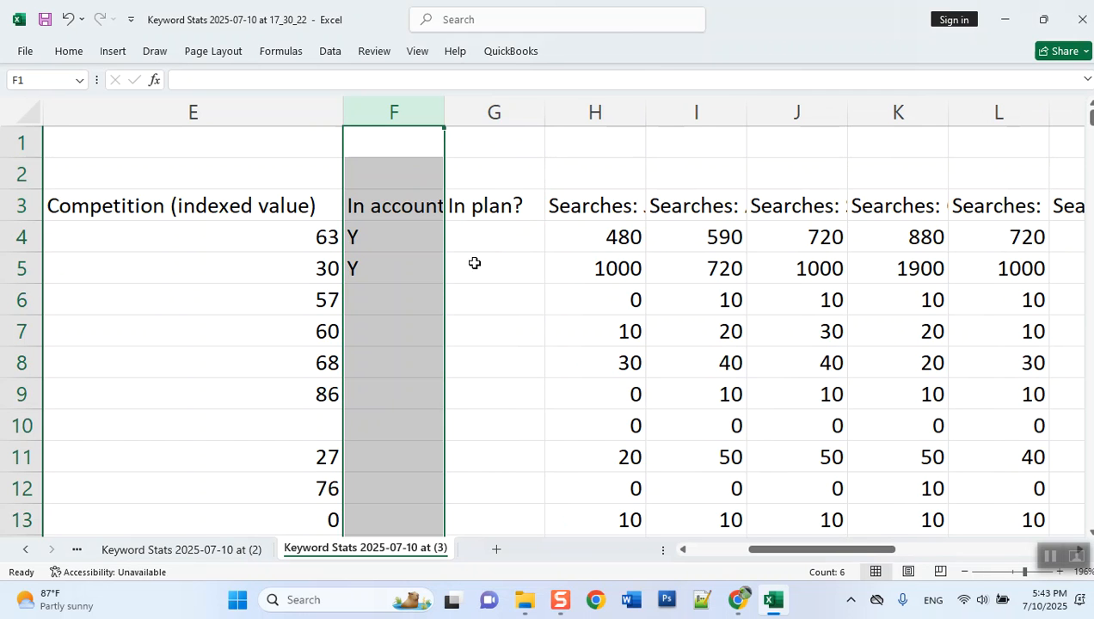
{"action": "left_click", "coordinate": [422, 239]}
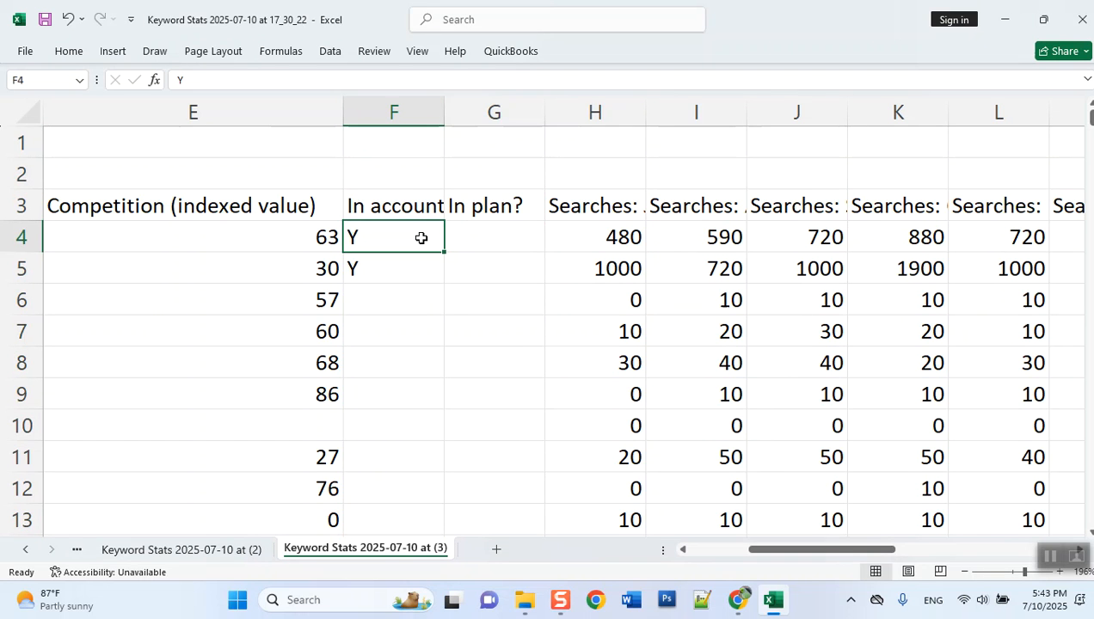
- Fit the widths of the In account? and Searches: Jul 2024 columns to their contents
{"action": "double_click", "coordinate": [443, 111]}
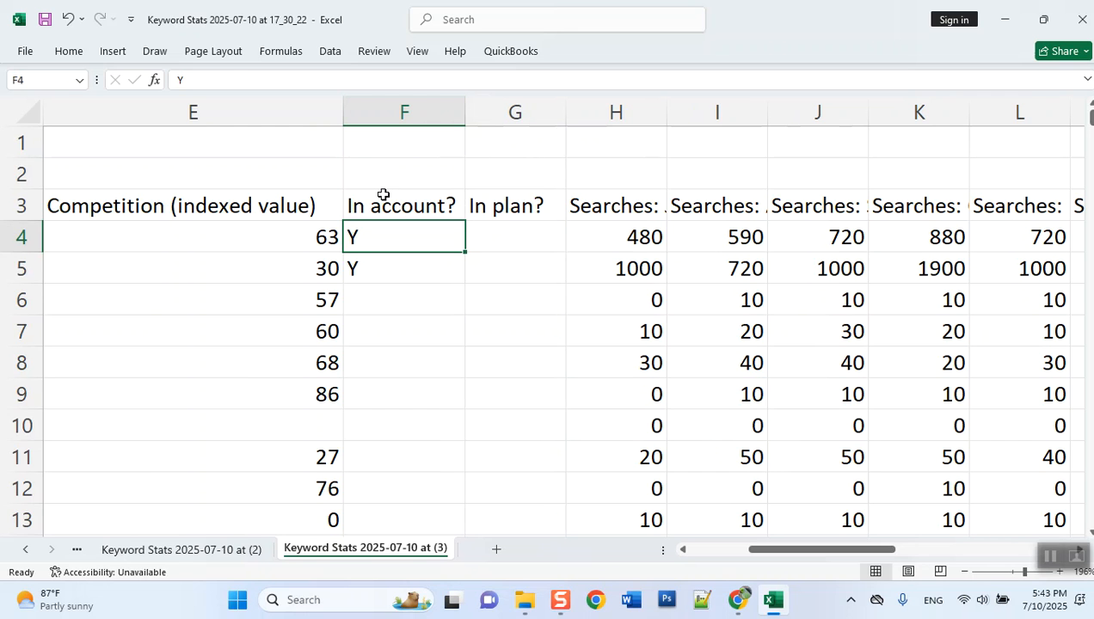
{"action": "left_click", "coordinate": [642, 190]}
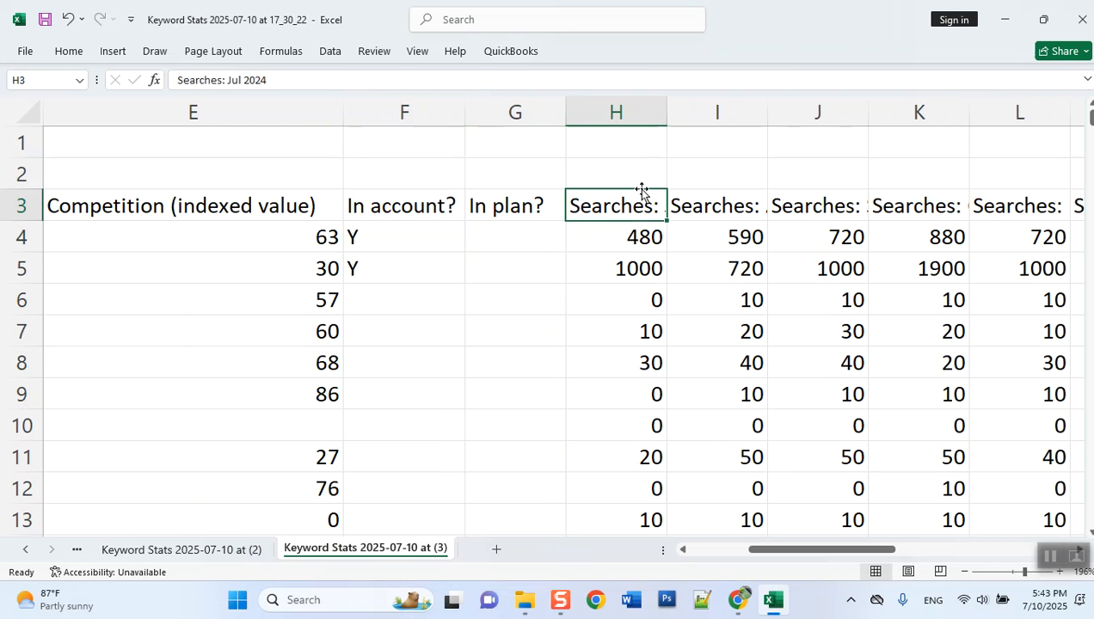
{"action": "double_click", "coordinate": [666, 109]}
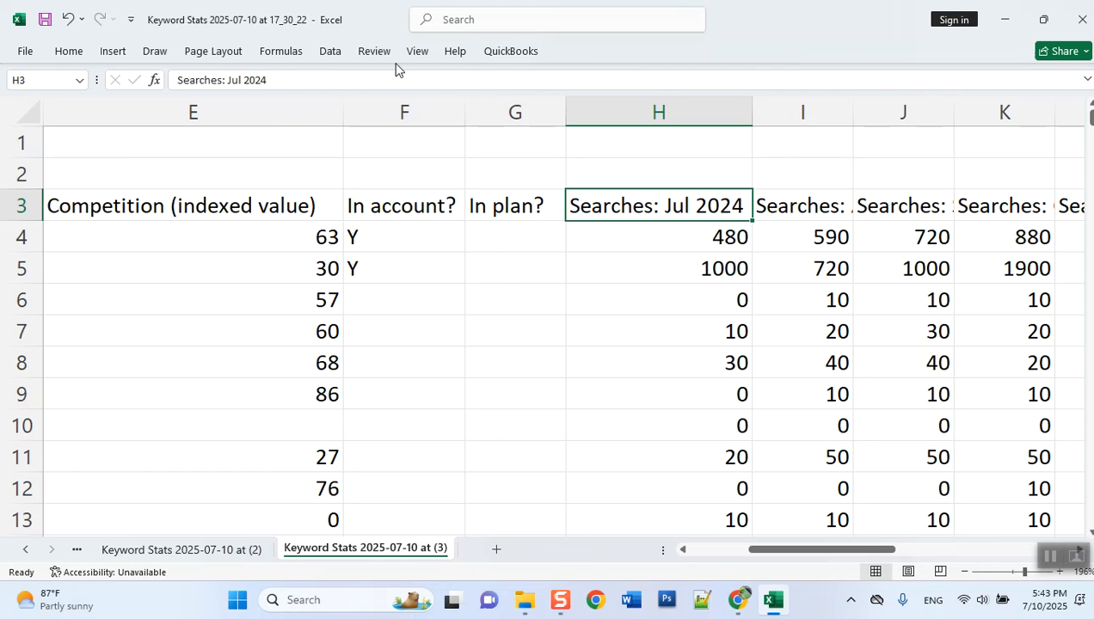
- Delete all the monthly Searches columns, from Searches: Jul 2024 through Searches: Jun 2025
{"action": "left_click_drag", "start_coordinate": [685, 102], "coordinate": [811, 83]}
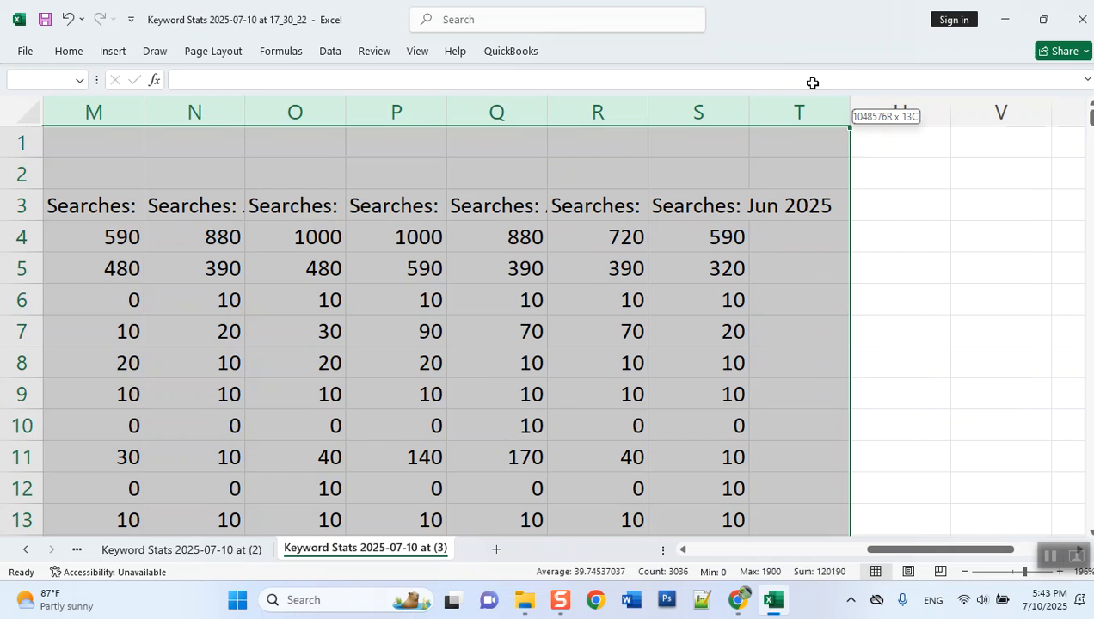
{"action": "right_click", "coordinate": [601, 113]}
{"action": "left_click", "coordinate": [643, 299]}
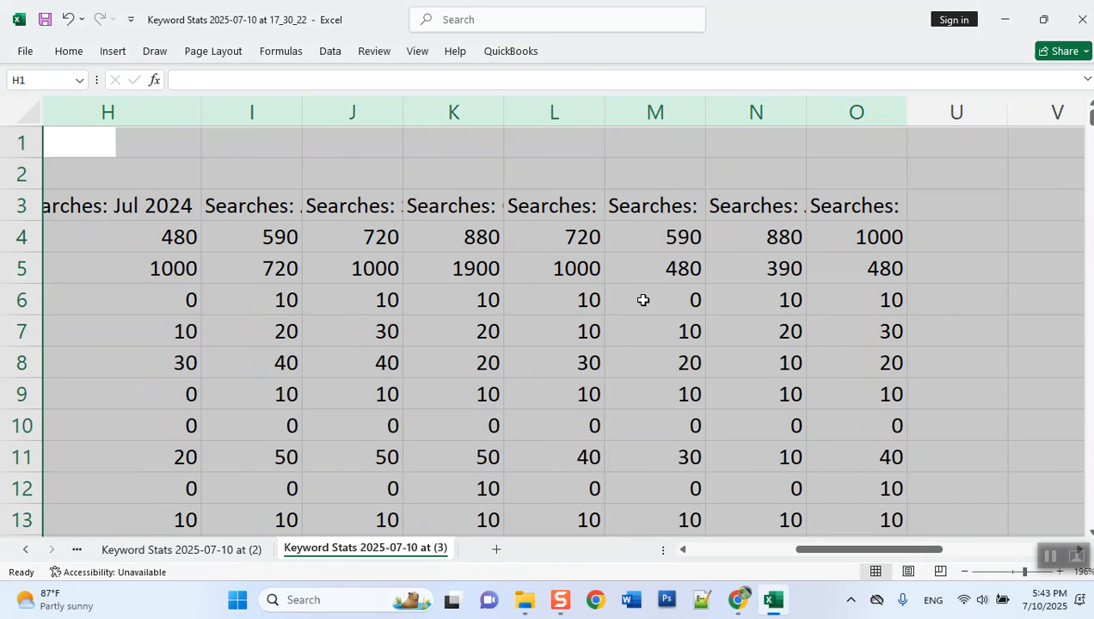
{"action": "left_click", "coordinate": [172, 227]}
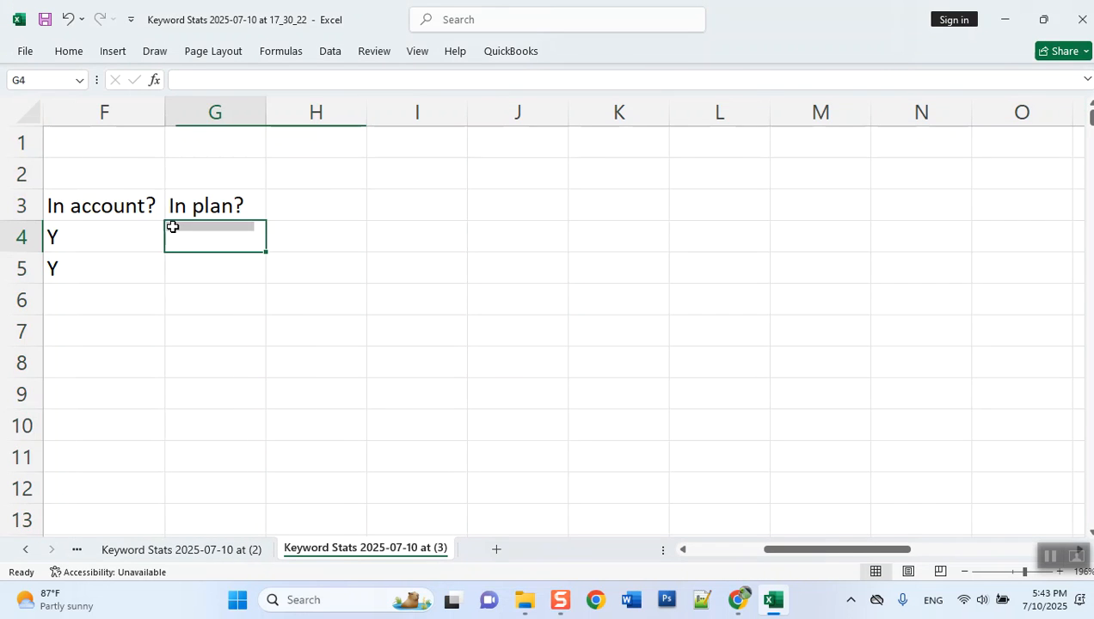
- Delete the In account? and In plan? columns and return to the first data row of the keyword list
{"action": "left_click_drag", "start_coordinate": [118, 112], "coordinate": [239, 110]}
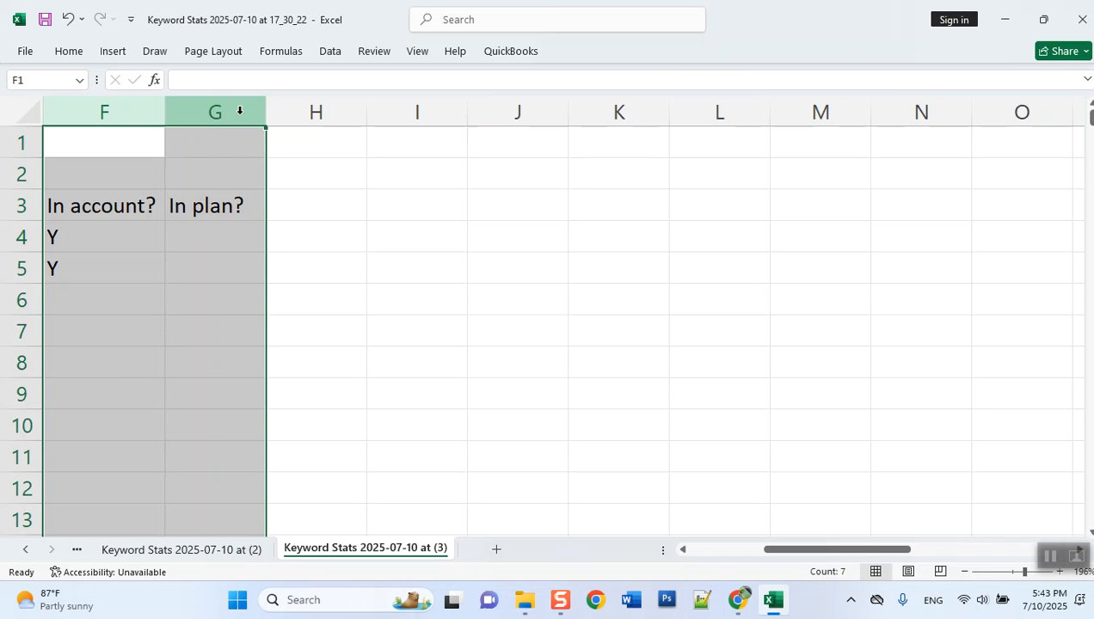
{"action": "right_click", "coordinate": [240, 110]}
{"action": "left_click", "coordinate": [258, 292]}
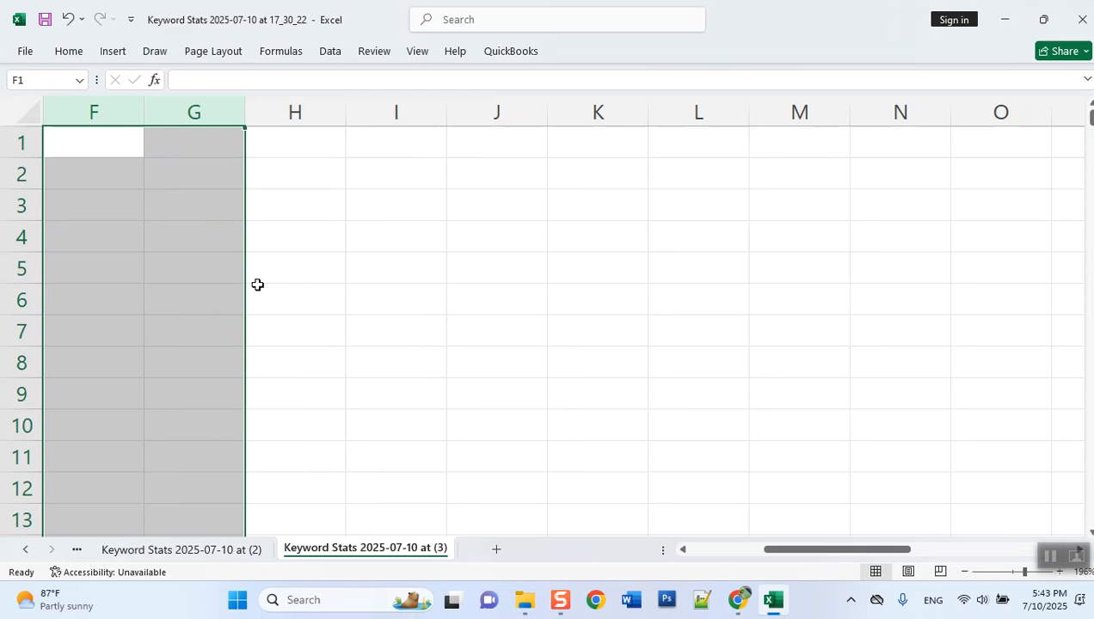
{"action": "left_click", "coordinate": [224, 239]}
{"action": "key", "text": "Left"}
{"action": "key", "text": "Left"}
{"action": "key", "text": "Left"}
{"action": "key", "text": "Left"}
{"action": "key", "text": "Left"}
{"action": "key", "text": "Left"}
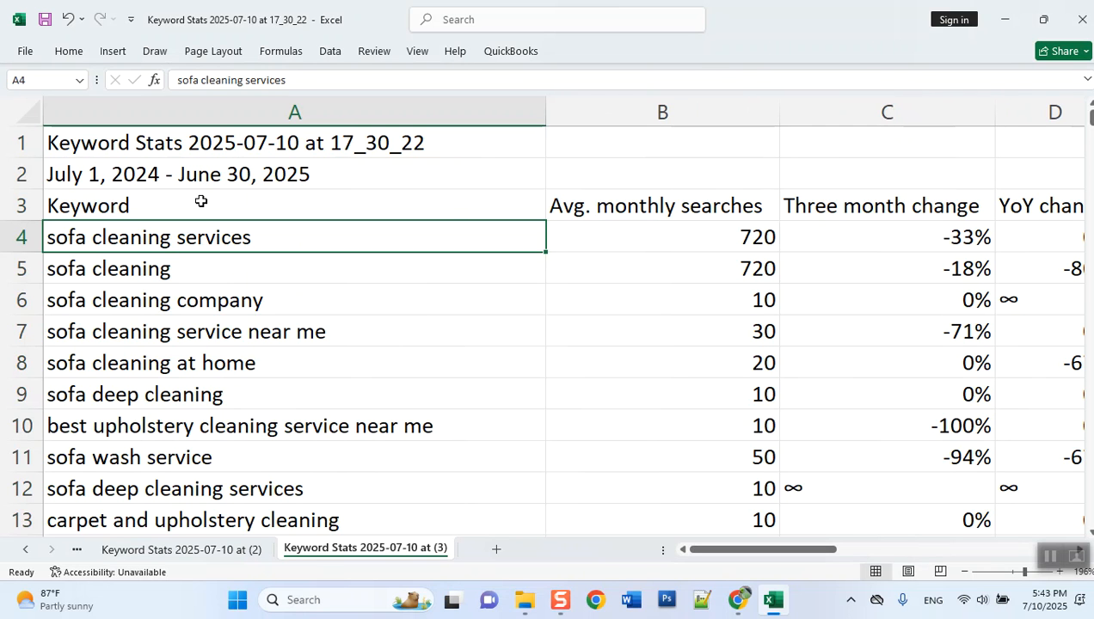
{"action": "key", "text": "Right"}
{"action": "key", "text": "Right"}
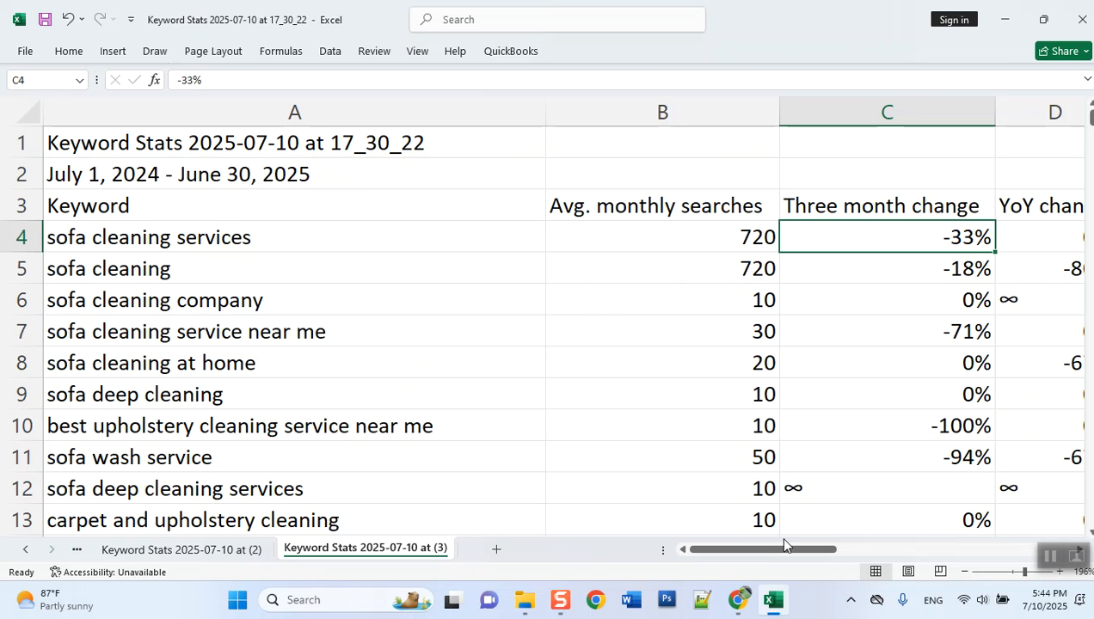
- Create a copy of the Keyword Stats 2025-07-10 at (3) sheet at the end of the workbook
{"action": "left_click_drag", "start_coordinate": [777, 555], "coordinate": [722, 547]}
{"action": "right_click", "coordinate": [314, 549]}
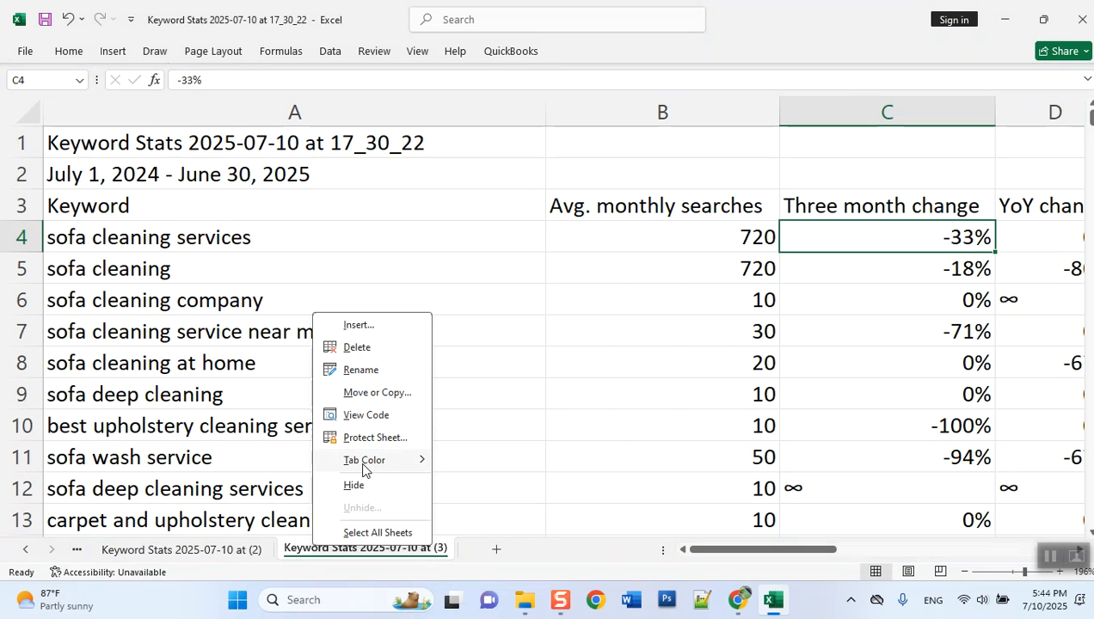
{"action": "left_click", "coordinate": [382, 395]}
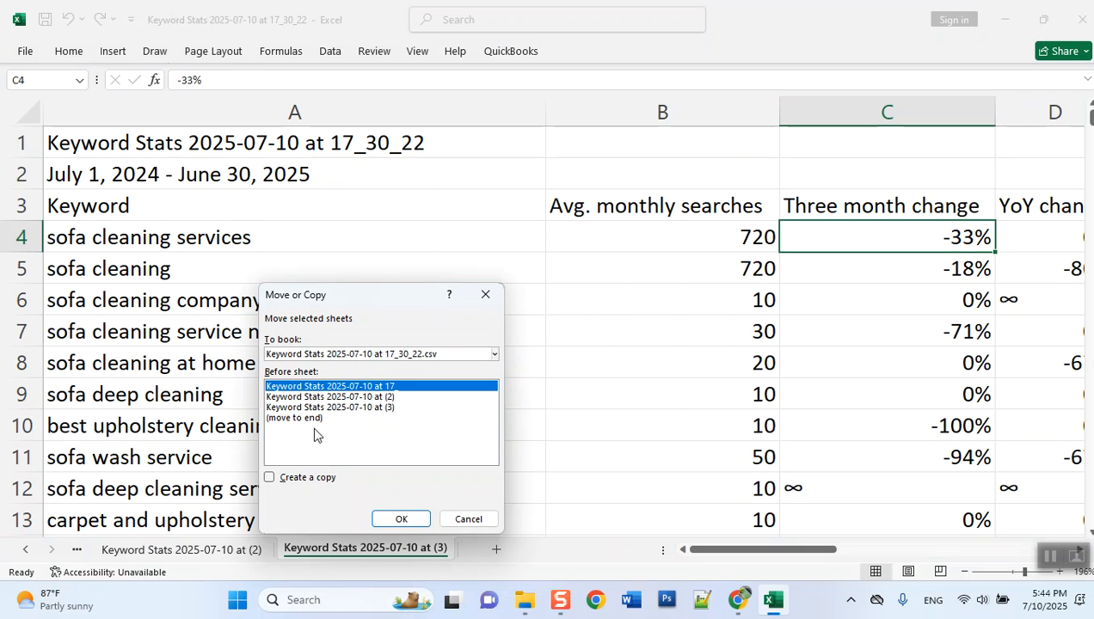
{"action": "left_click", "coordinate": [312, 422]}
{"action": "left_click", "coordinate": [307, 478]}
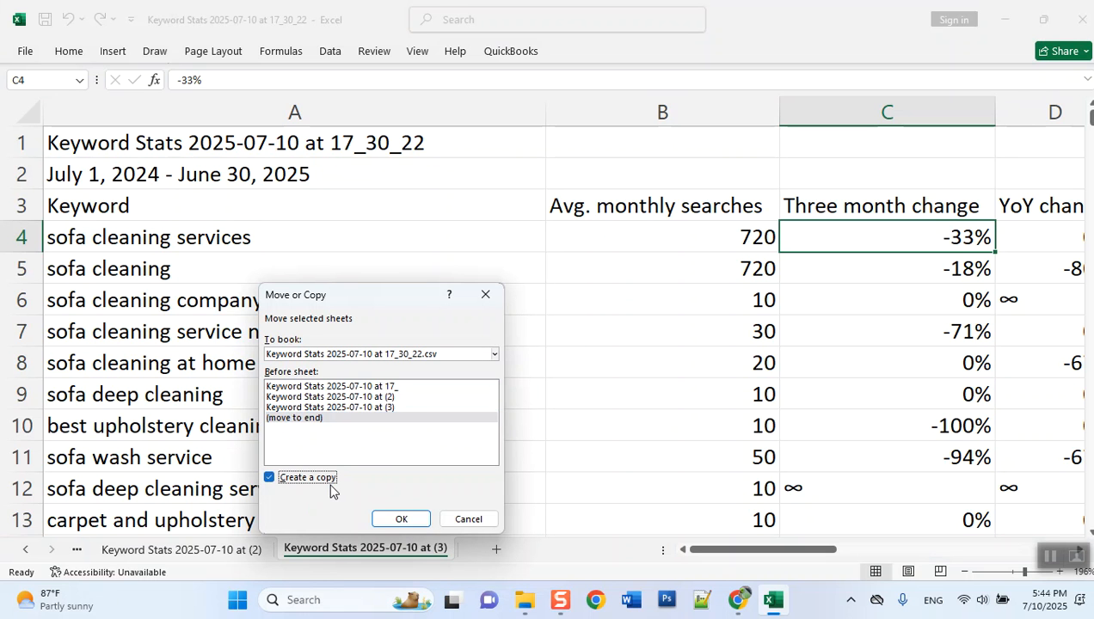
{"action": "left_click", "coordinate": [393, 518]}
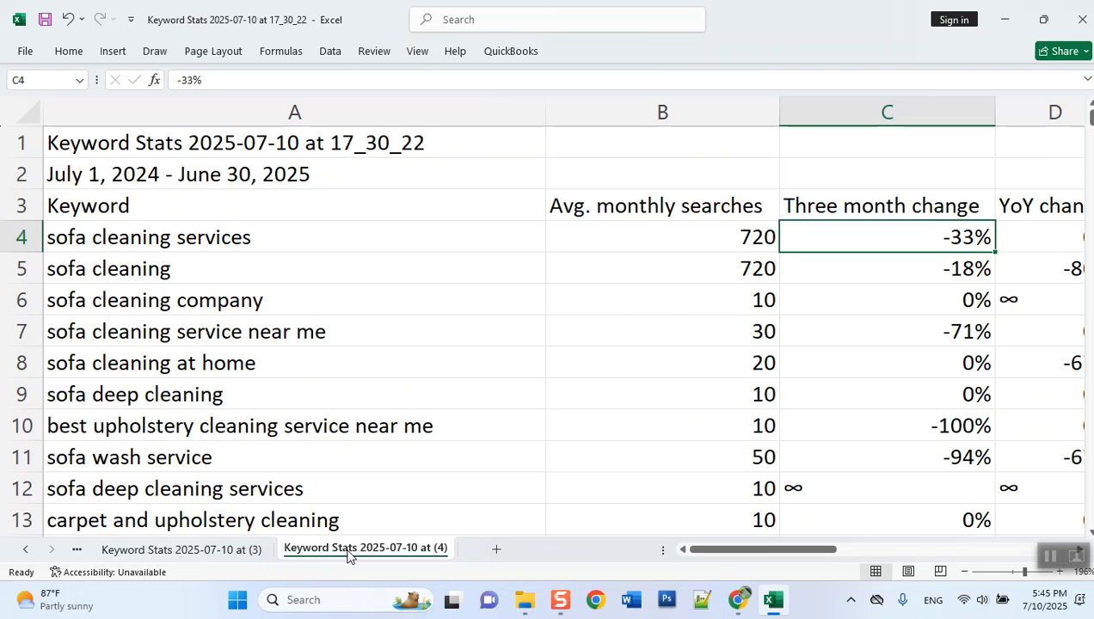
- Sort the keyword table in the new sheet copy by Avg. monthly searches in descending order
{"action": "left_click", "coordinate": [629, 210]}
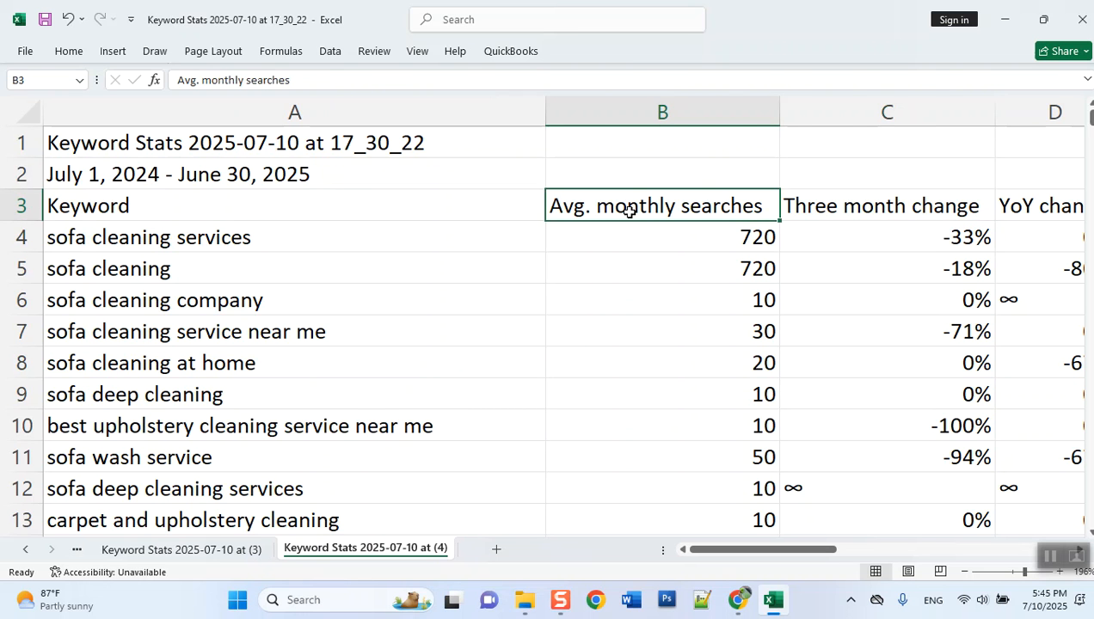
{"action": "key", "text": "ctrl+F1"}
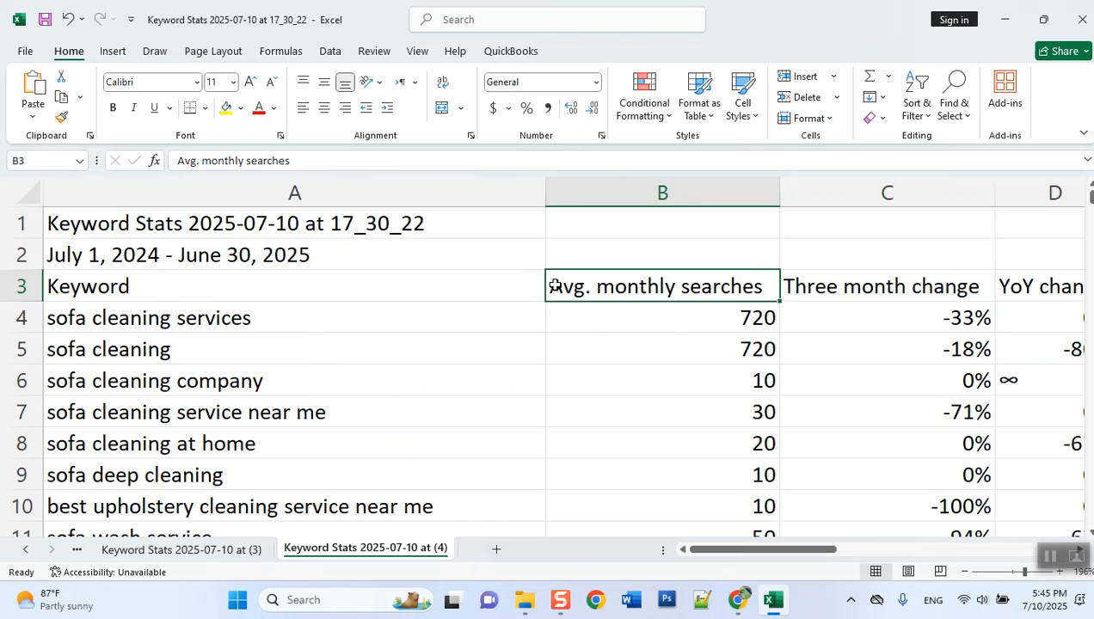
{"action": "key", "text": "ctrl+F1"}
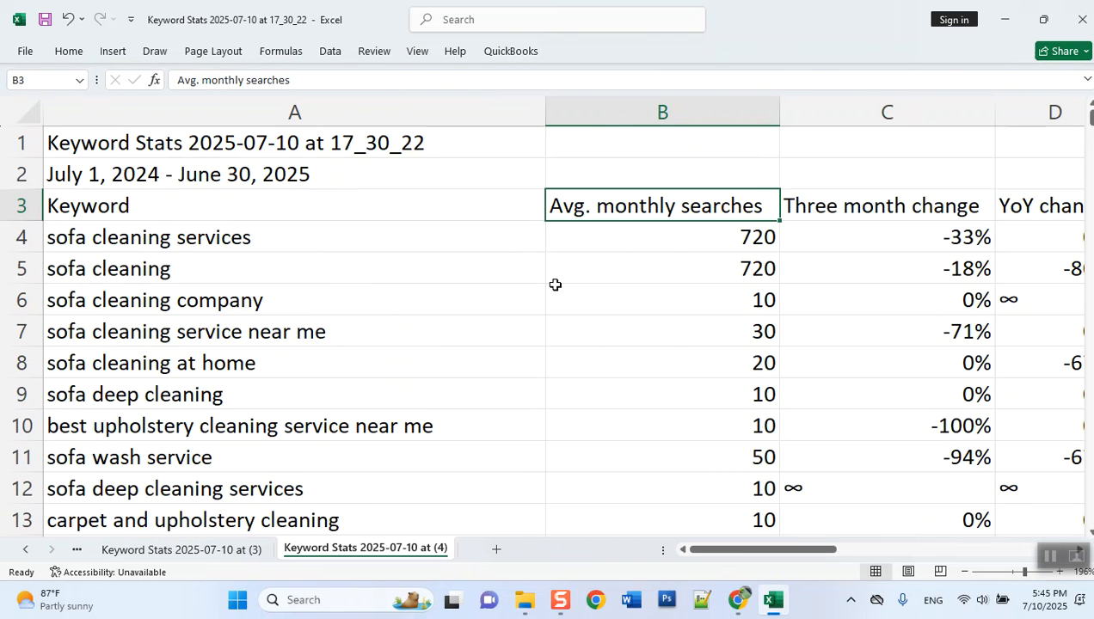
{"action": "key", "text": "ctrl+F1"}
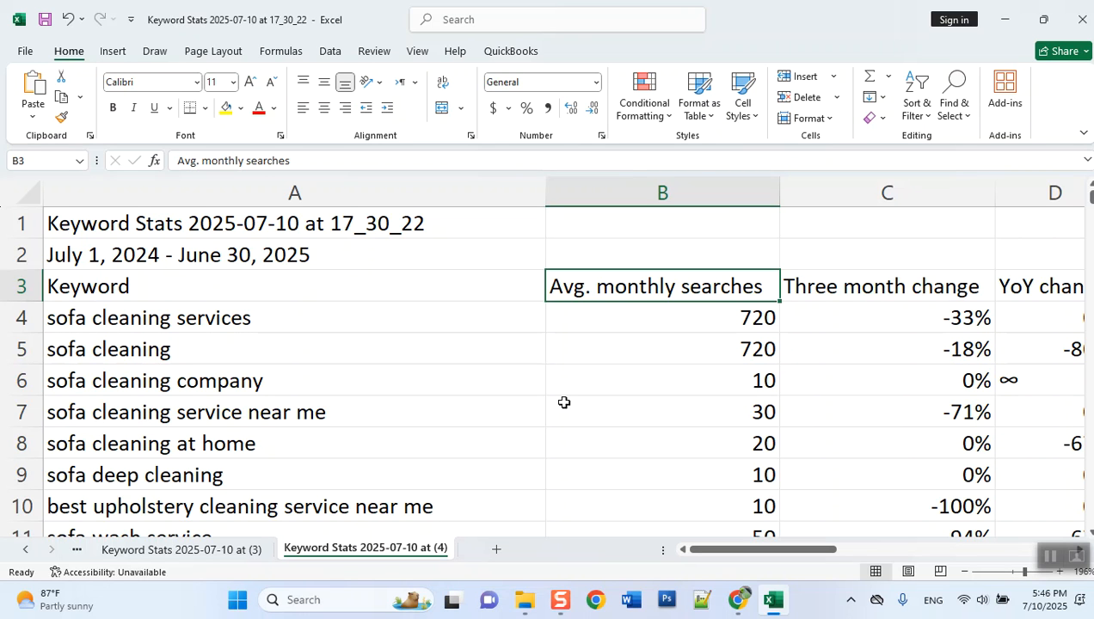
{"action": "left_click", "coordinate": [919, 123]}
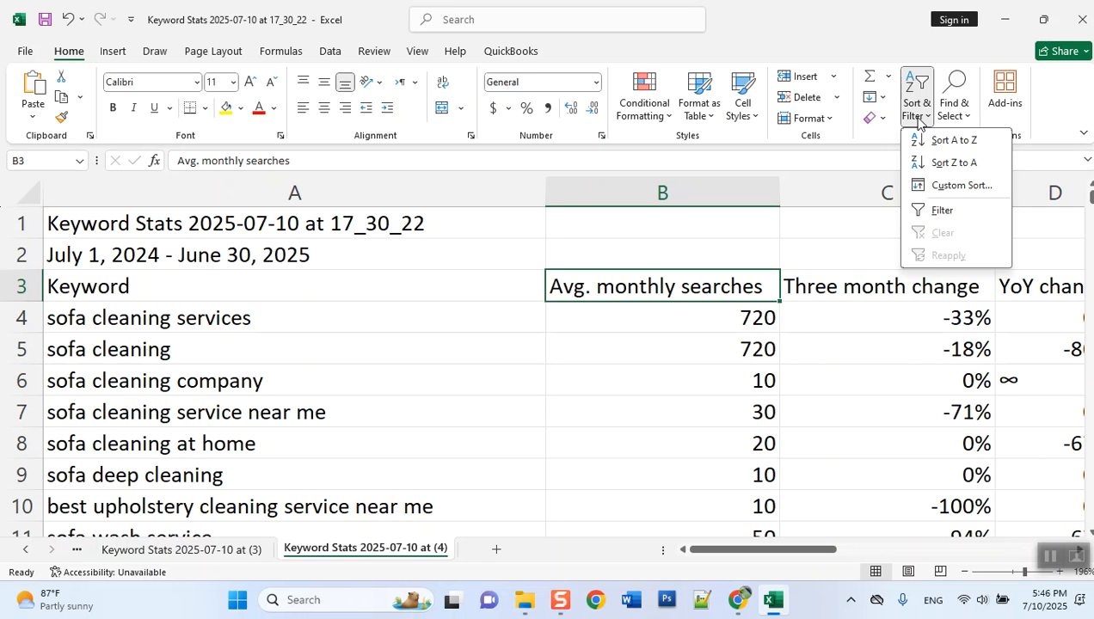
{"action": "left_click", "coordinate": [951, 162]}
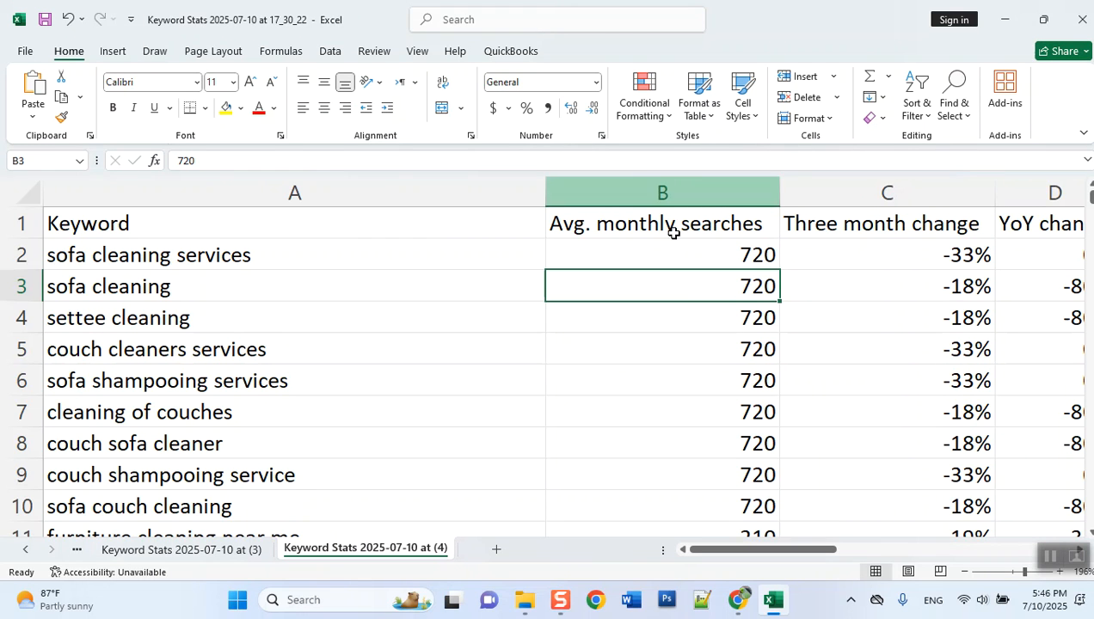
- Examine the Avg. monthly searches values down the sorted keyword list
{"action": "left_click", "coordinate": [692, 254]}
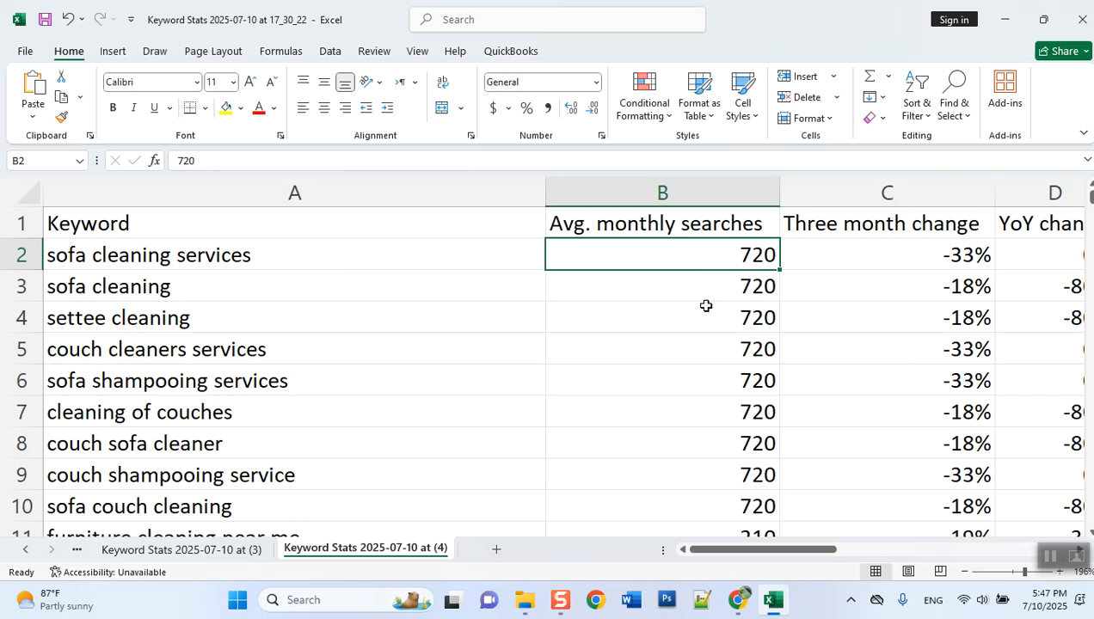
{"action": "scroll", "coordinate": [714, 292], "scroll_direction": "down", "scroll_amount": 8}
{"action": "scroll", "coordinate": [712, 292], "scroll_direction": "up", "scroll_amount": 5}
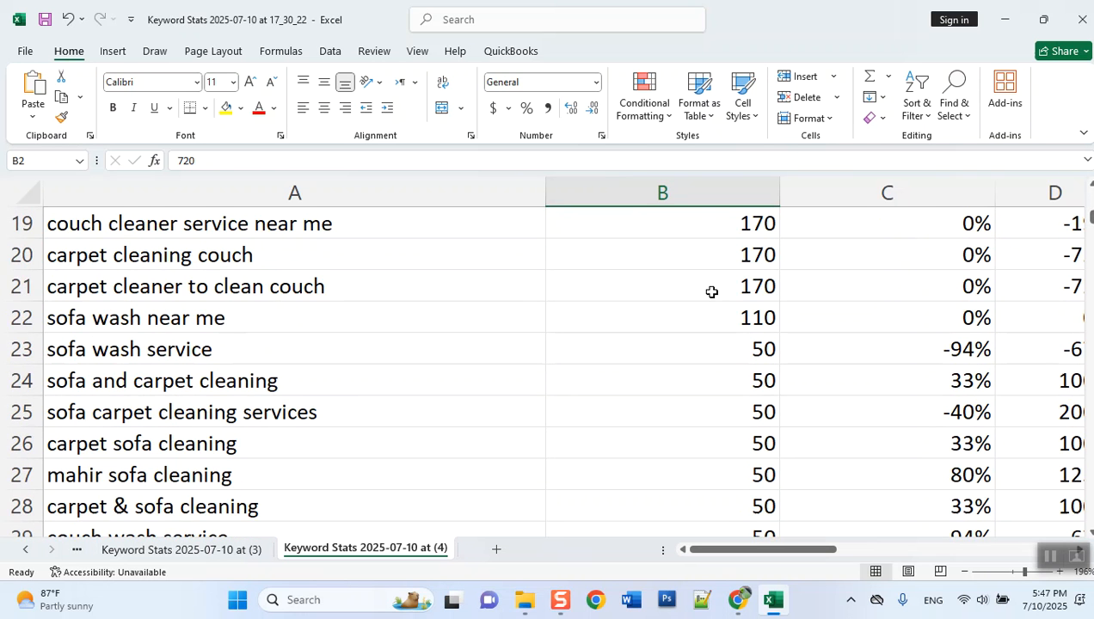
{"action": "scroll", "coordinate": [712, 292], "scroll_direction": "up", "scroll_amount": 2}
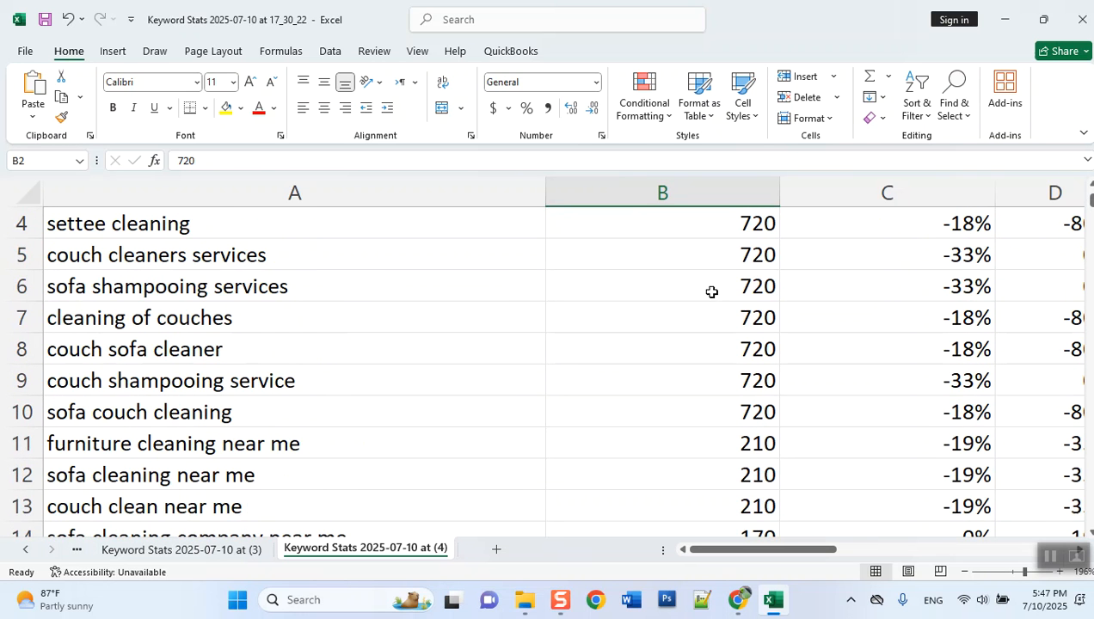
{"action": "scroll", "coordinate": [712, 292], "scroll_direction": "down", "scroll_amount": 2}
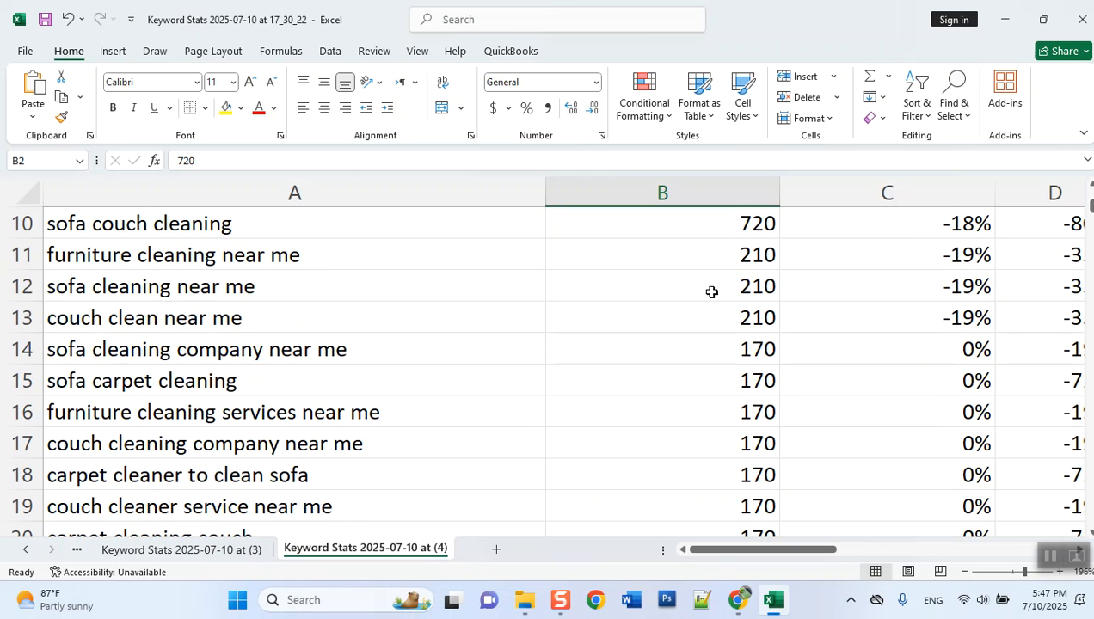
{"action": "scroll", "coordinate": [678, 378], "scroll_direction": "down", "scroll_amount": 2}
{"action": "scroll", "coordinate": [675, 380], "scroll_direction": "up", "scroll_amount": 2}
{"action": "scroll", "coordinate": [675, 379], "scroll_direction": "up", "scroll_amount": 2}
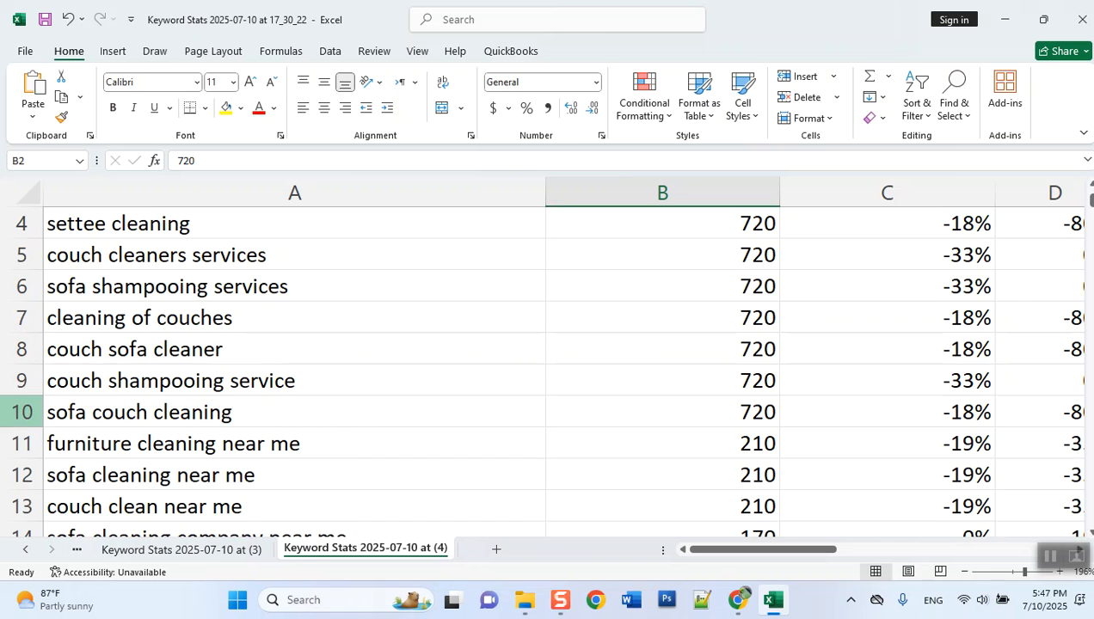
- Clear the contents of rows 11 to 334, keeping only the top keywords with 720 average monthly searches
{"action": "left_click_drag", "start_coordinate": [13, 442], "coordinate": [112, 618]}
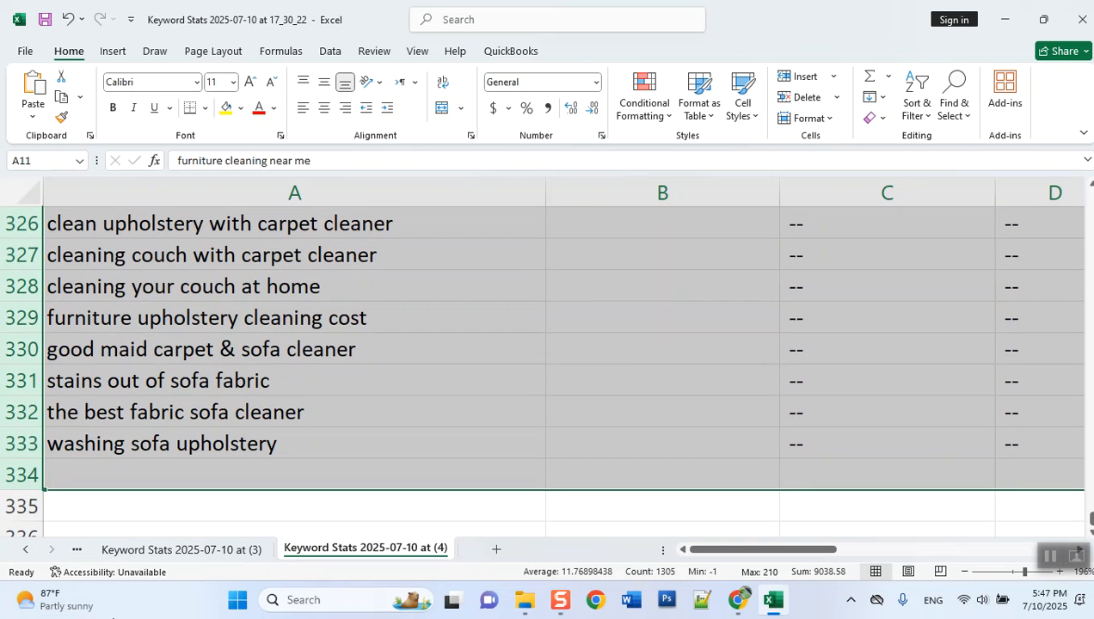
{"action": "key", "text": "Delete"}
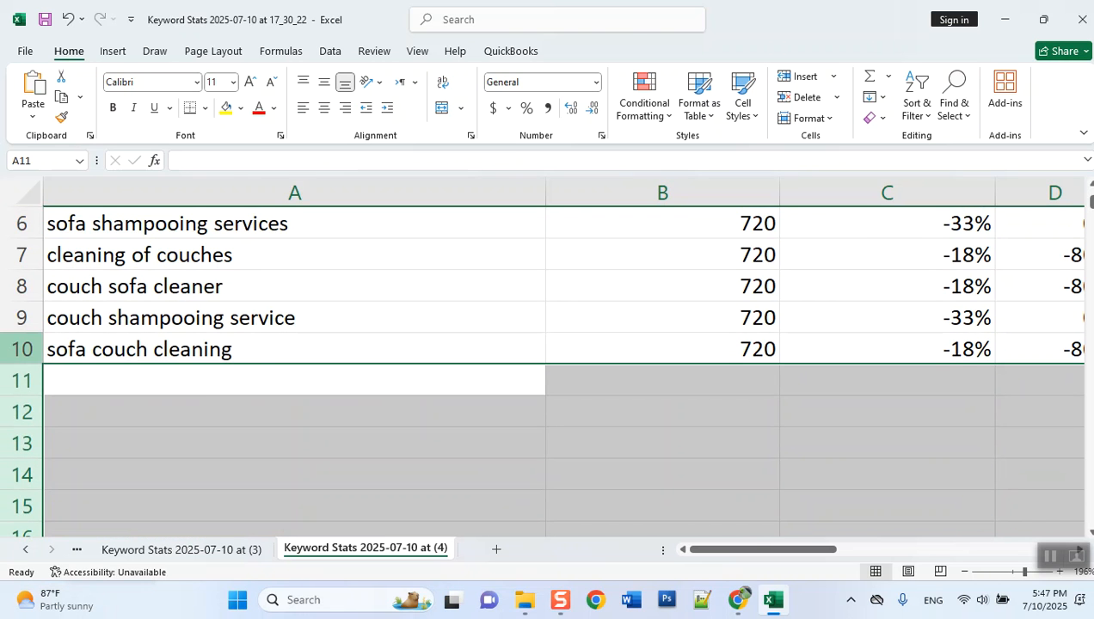
{"action": "left_click", "coordinate": [171, 318]}
{"action": "scroll", "coordinate": [170, 321], "scroll_direction": "up", "scroll_amount": 2}
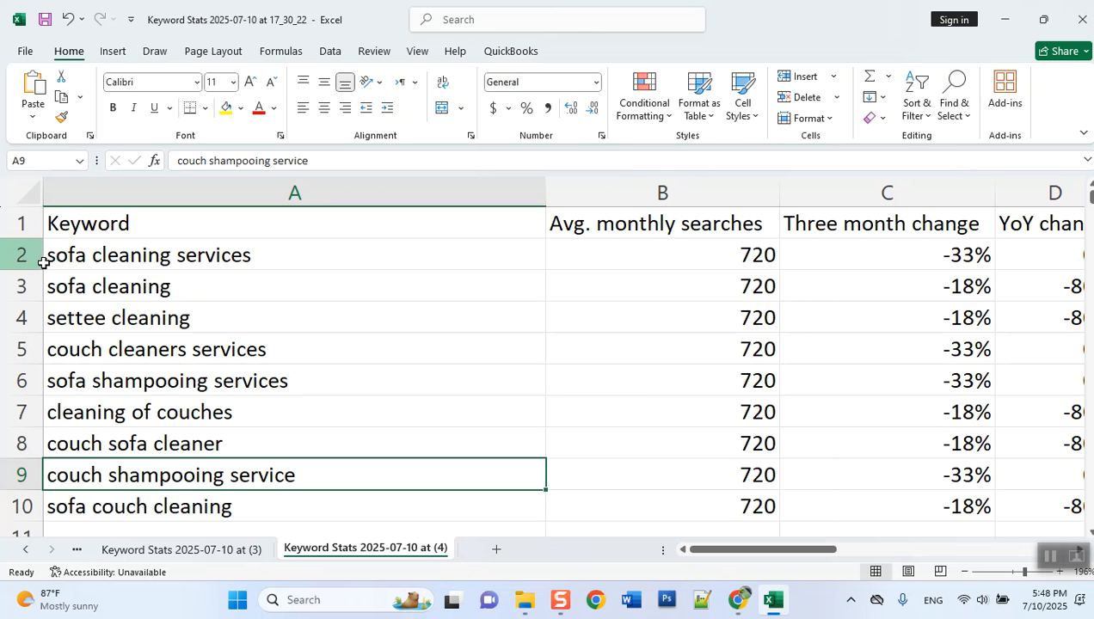
- Review the remaining keywords' average monthly searches, three month change, YoY change and competition index
{"action": "left_click", "coordinate": [126, 282]}
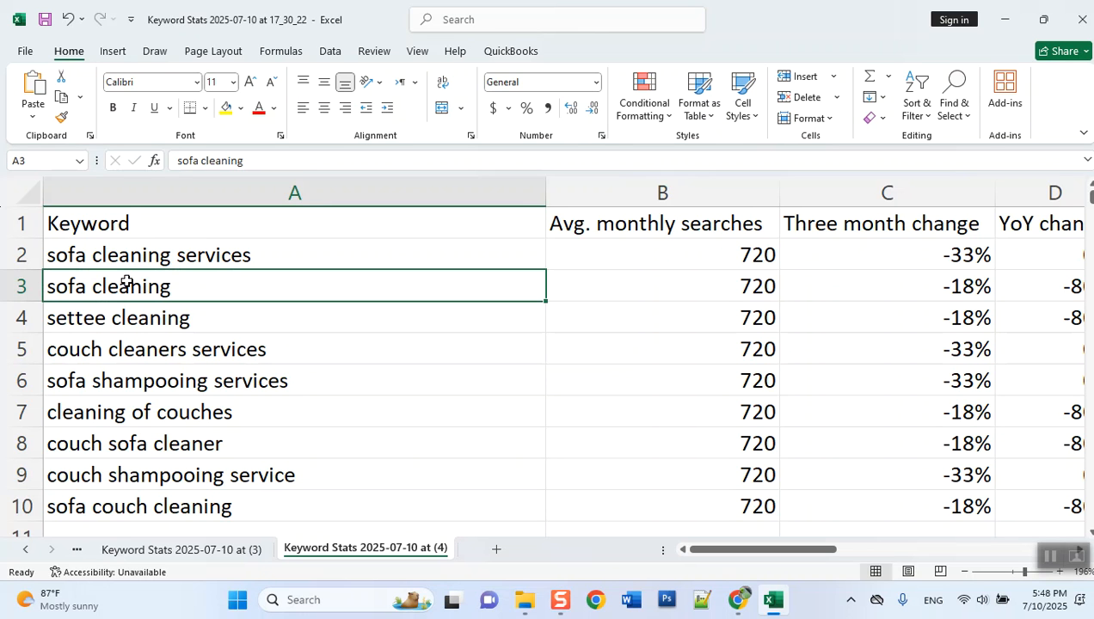
{"action": "mouse_move", "coordinate": [758, 551]}
{"action": "left_mouse_down"}
{"action": "mouse_move", "coordinate": [791, 551]}
{"action": "mouse_move", "coordinate": [747, 559]}
{"action": "left_mouse_up"}
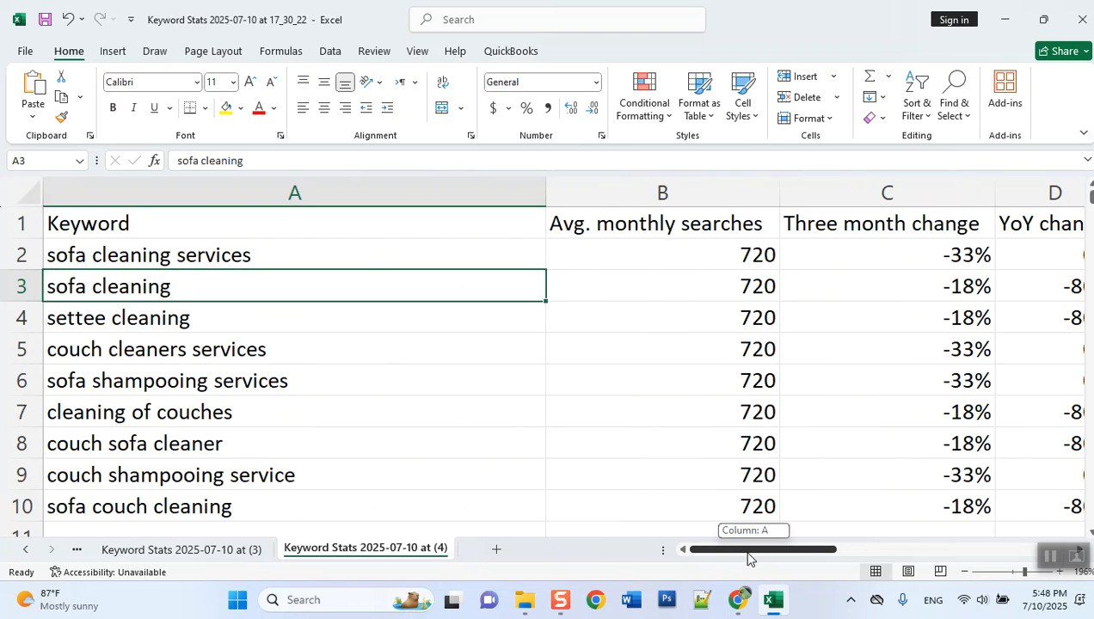
{"action": "left_click_drag", "start_coordinate": [729, 553], "coordinate": [760, 556]}
{"action": "left_click", "coordinate": [655, 272]}
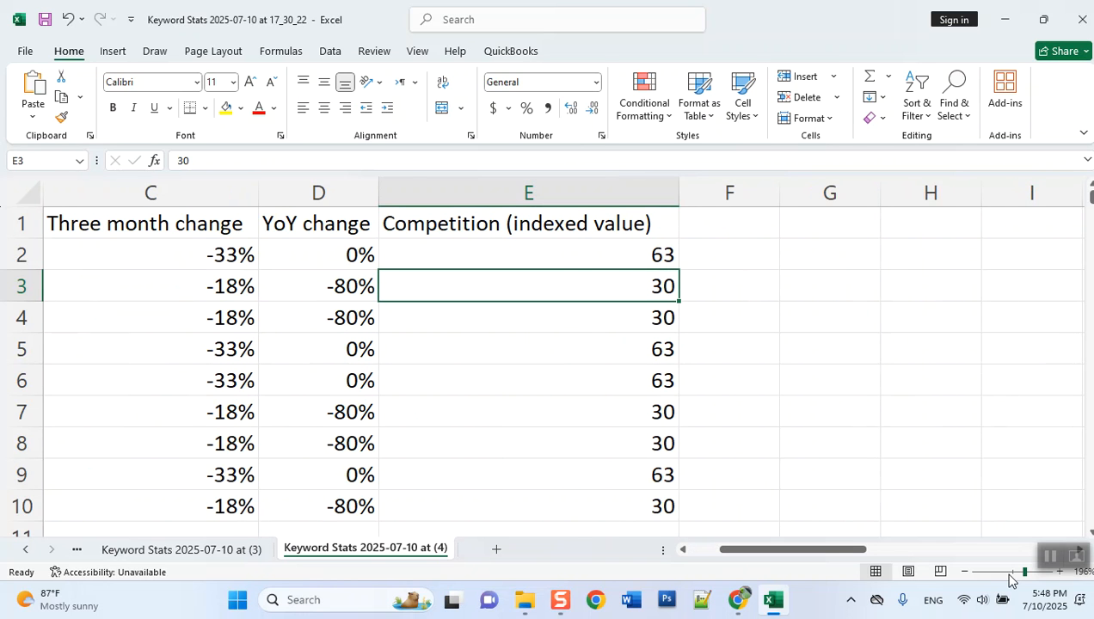
{"action": "left_click_drag", "start_coordinate": [1023, 573], "coordinate": [1013, 574]}
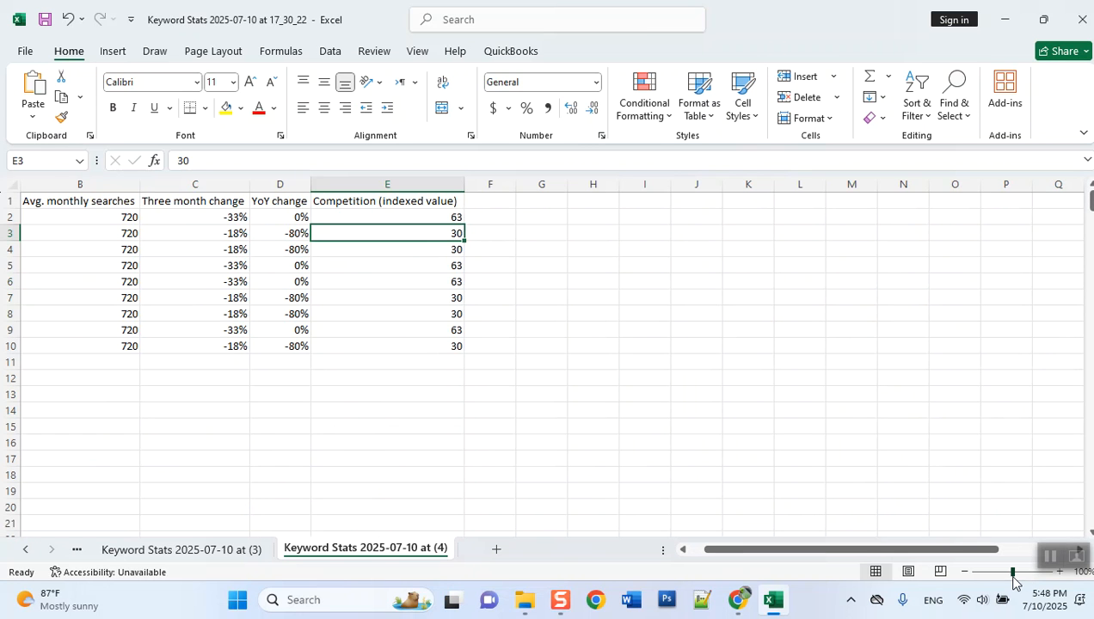
{"action": "left_click", "coordinate": [427, 212]}
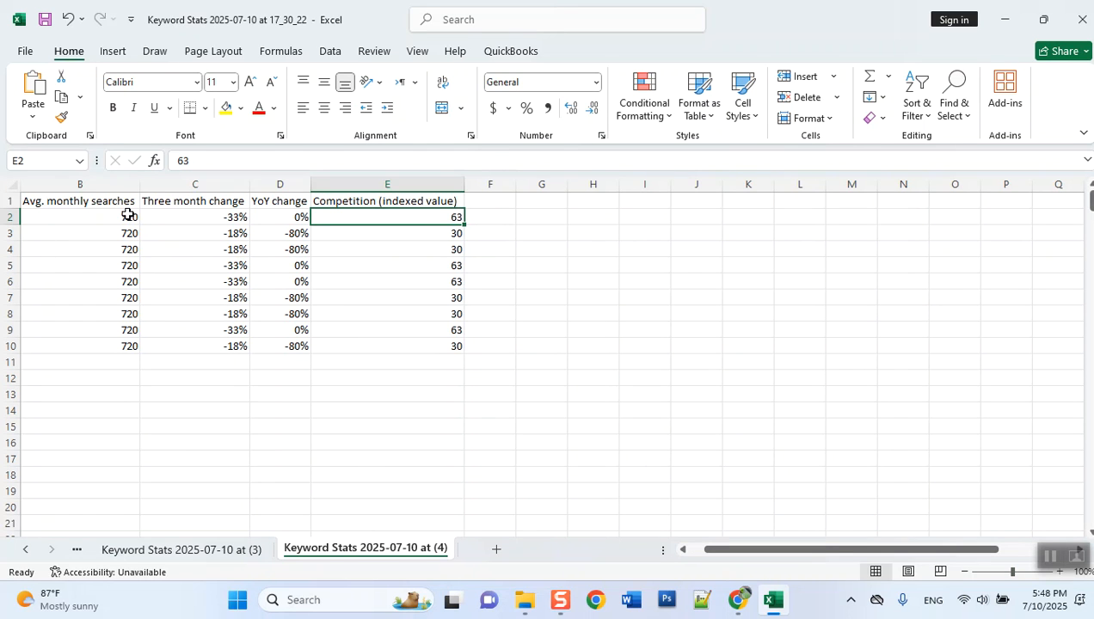
{"action": "left_click", "coordinate": [127, 215]}
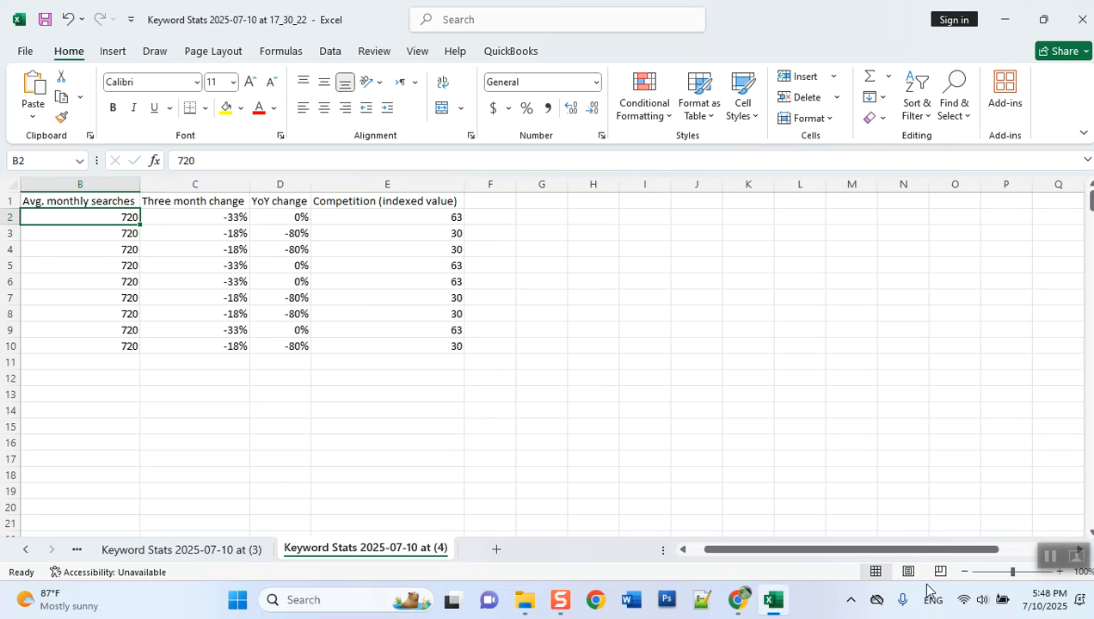
{"action": "left_click_drag", "start_coordinate": [1013, 574], "coordinate": [1026, 575]}
{"action": "key", "text": "Left"}
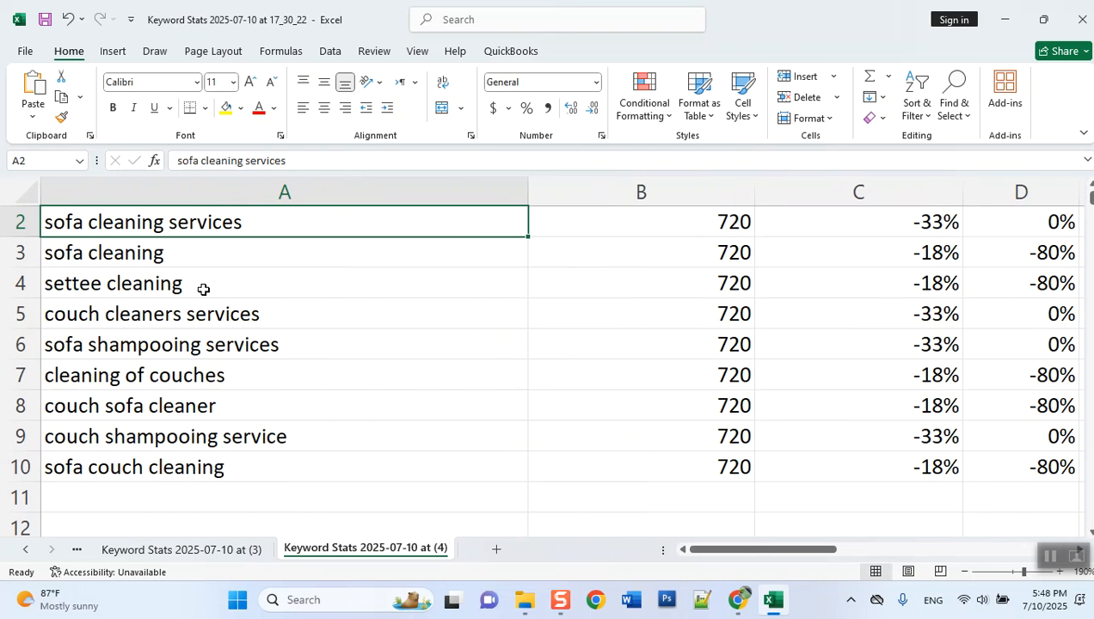
- Review the average monthly searches, three month change, YoY change and competition index of the keyword "sofa cleaning"
{"action": "key", "text": "Down"}
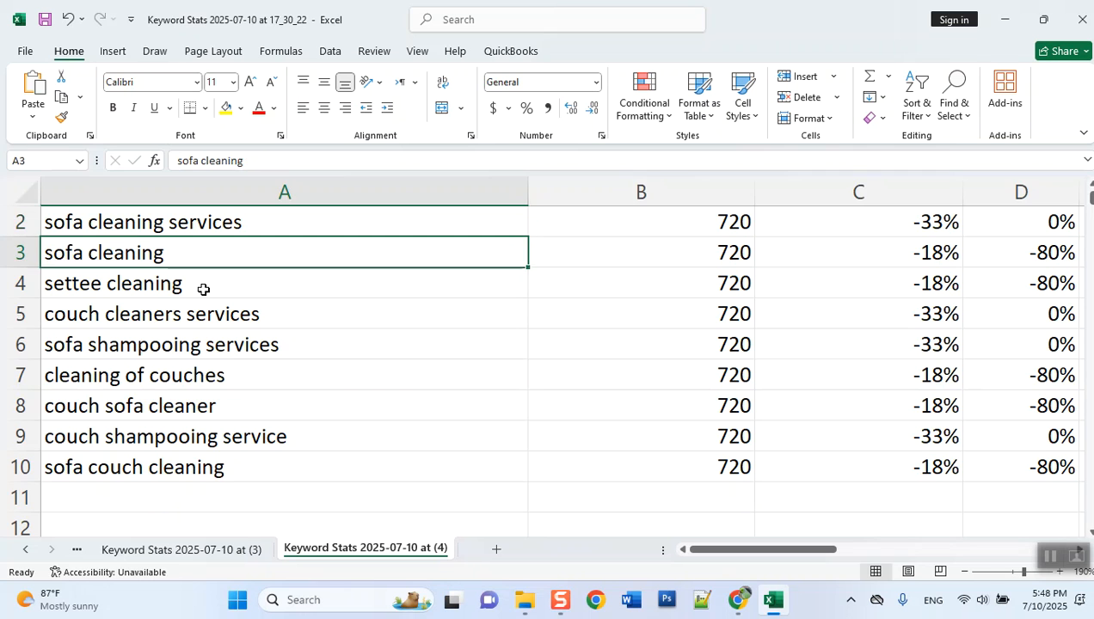
{"action": "key", "text": "Right"}
{"action": "key", "text": "Right"}
{"action": "key", "text": "Right"}
{"action": "key", "text": "Down"}
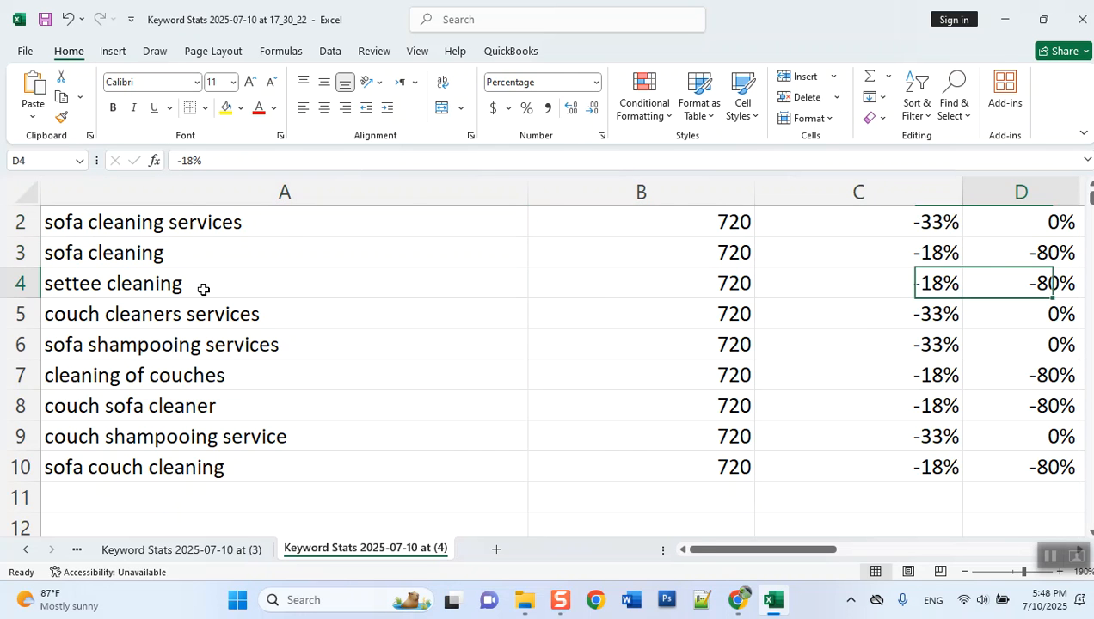
{"action": "key", "text": "Right"}
{"action": "key", "text": "Up"}
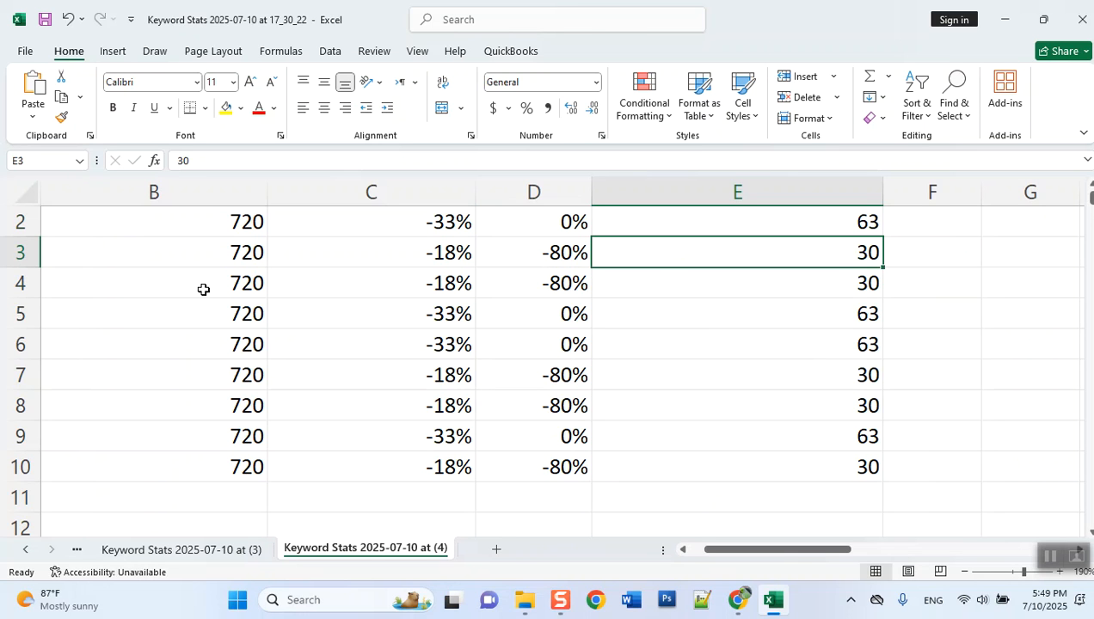
{"action": "key", "text": "Left"}
{"action": "key", "text": "Left"}
{"action": "key", "text": "Left"}
{"action": "key", "text": "Left"}
- Compare the search volume, change and competition values of the keywords "settee cleaning" and "couch cleaners services"
{"action": "key", "text": "Down"}
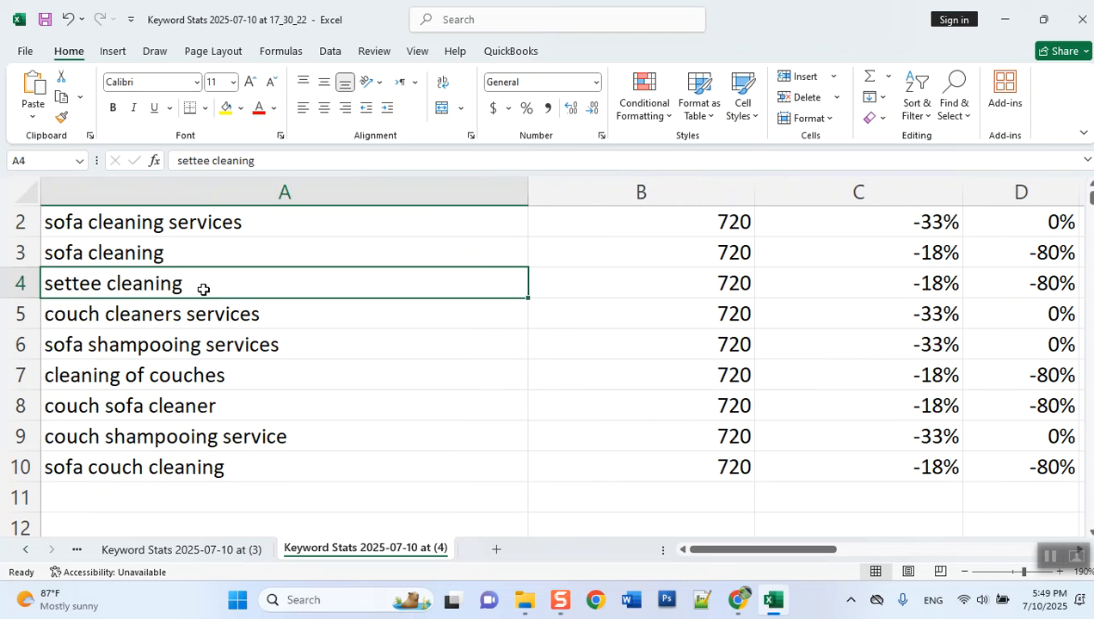
{"action": "key", "text": "Right"}
{"action": "key", "text": "Right"}
{"action": "key", "text": "Right"}
{"action": "key", "text": "Right"}
{"action": "key", "text": "Right"}
{"action": "key", "text": "Right"}
{"action": "key", "text": "Right"}
{"action": "key", "text": "Right"}
{"action": "key", "text": "Right"}
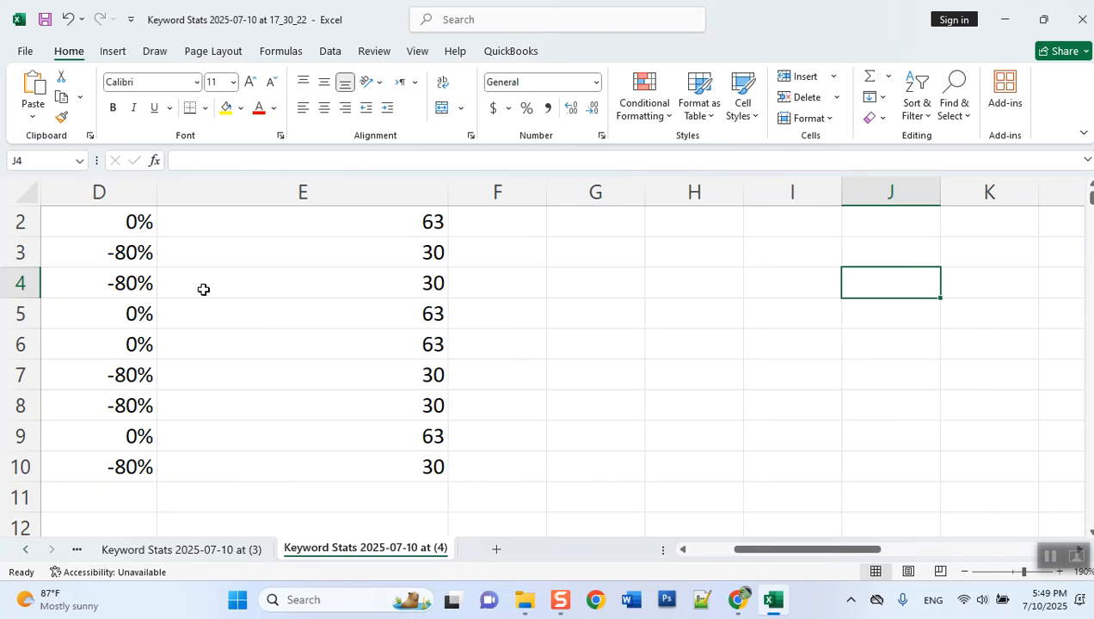
{"action": "key", "text": "Home"}
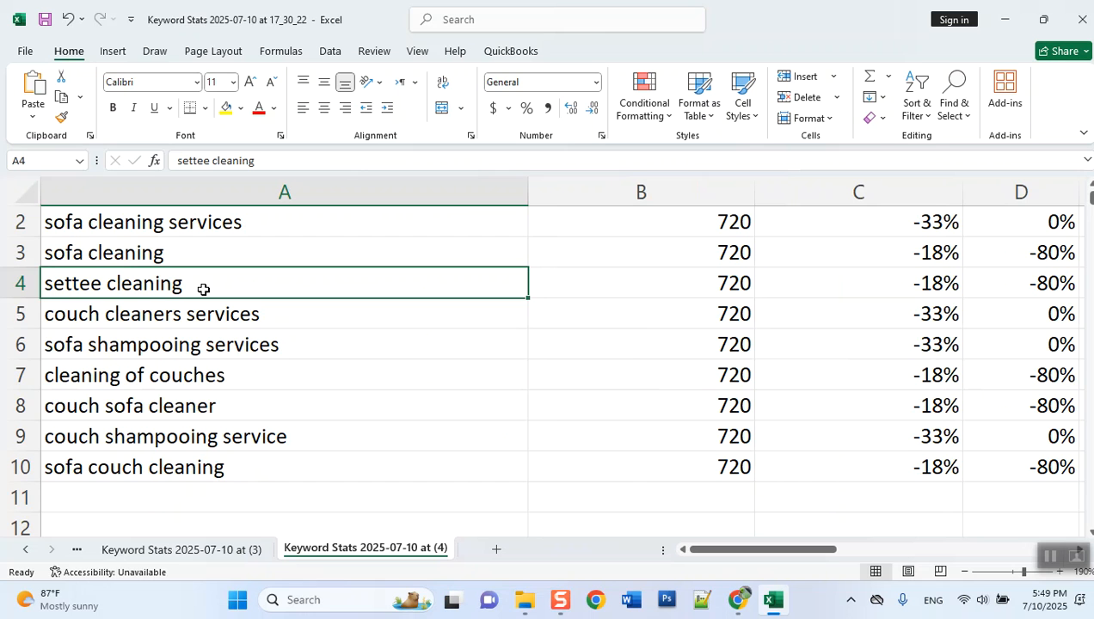
{"action": "key", "text": "Down"}
{"action": "key", "text": "Right"}
{"action": "key", "text": "Right"}
{"action": "key", "text": "Right"}
{"action": "key", "text": "Right"}
{"action": "key", "text": "Right"}
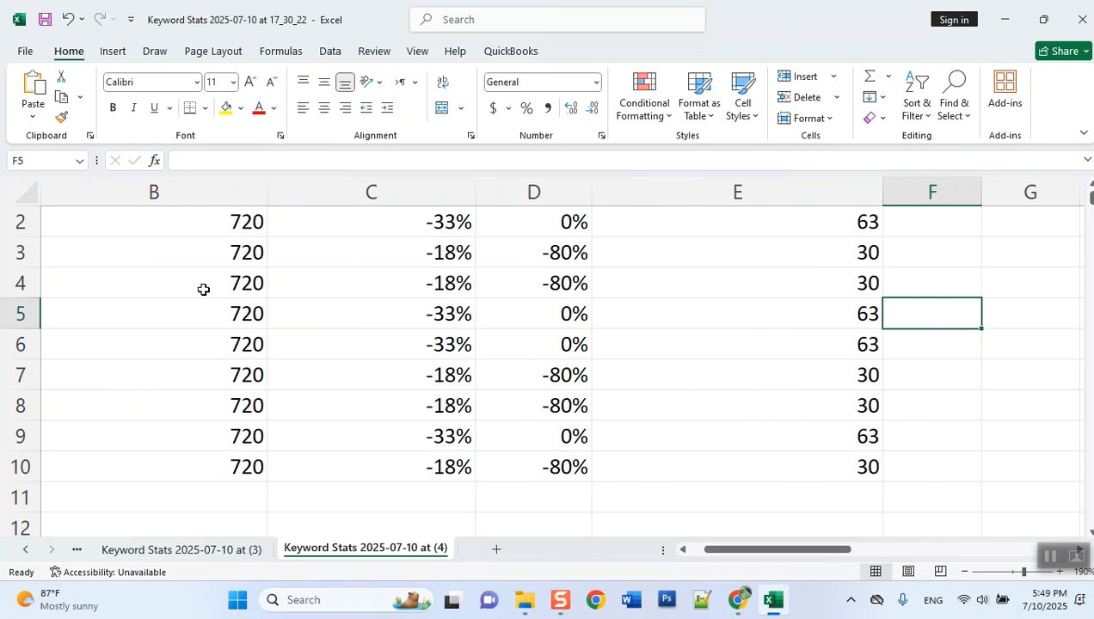
{"action": "key", "text": "Left"}
{"action": "key", "text": "Left"}
{"action": "key", "text": "Home"}
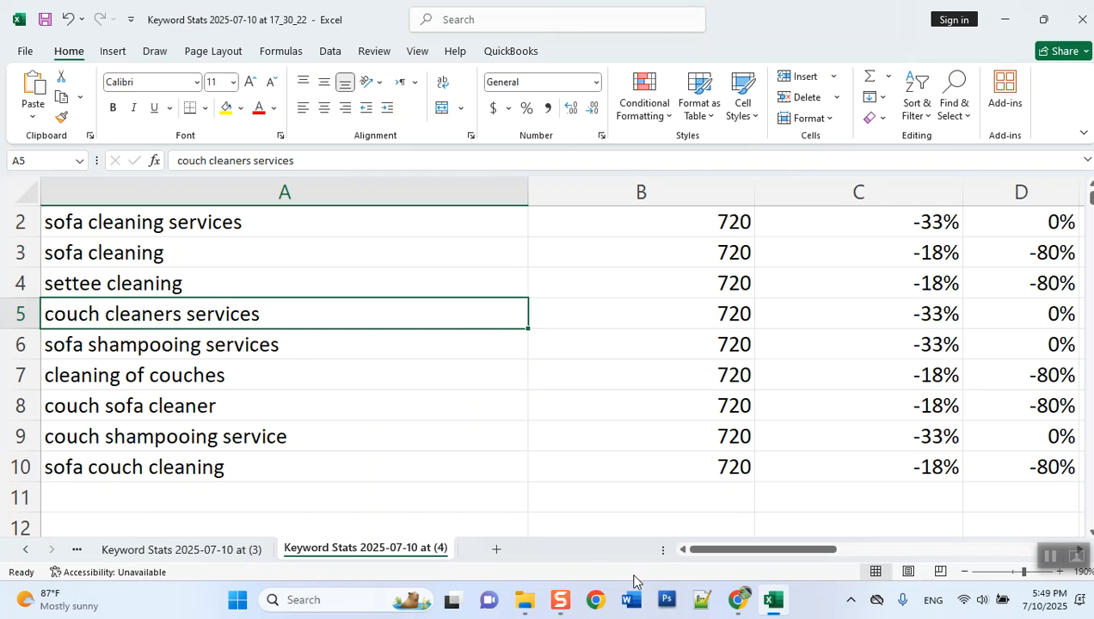
{"action": "left_click_drag", "start_coordinate": [728, 553], "coordinate": [728, 556]}
- Highlight the entire rows of "sofa cleaning services" and "couch cleaners services" with a yellow fill
{"action": "left_click", "coordinate": [127, 224]}
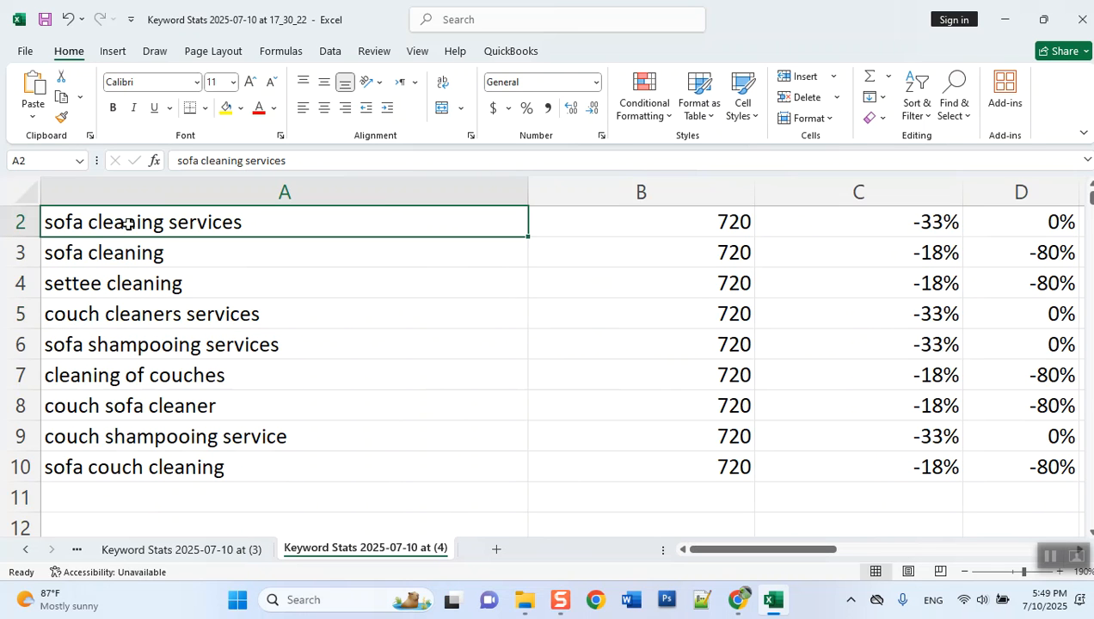
{"action": "left_click", "coordinate": [20, 220]}
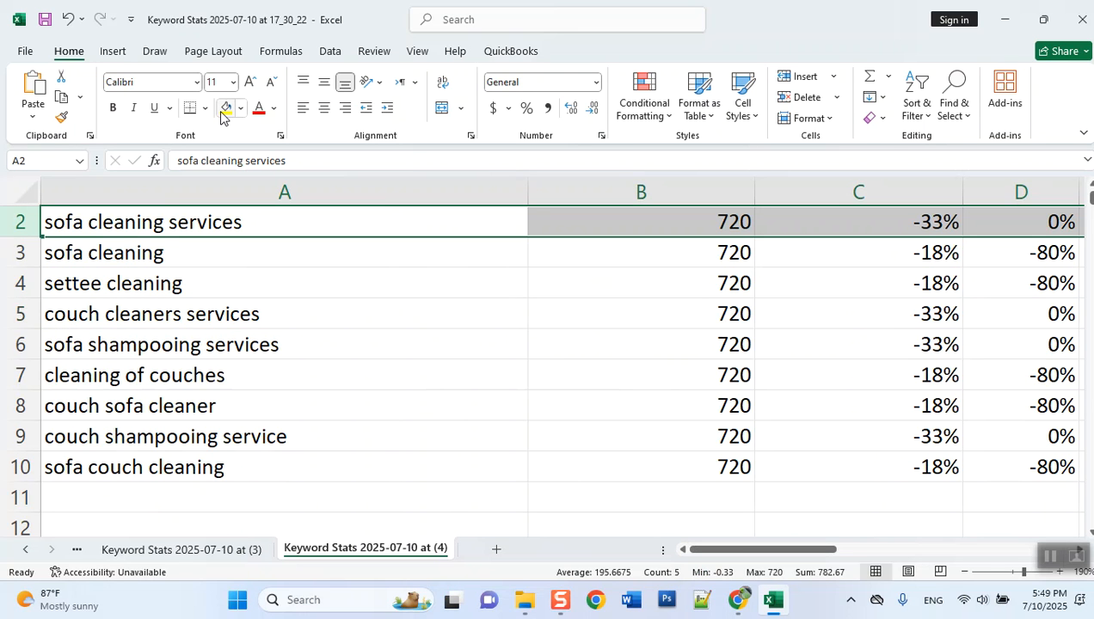
{"action": "left_click", "coordinate": [223, 112]}
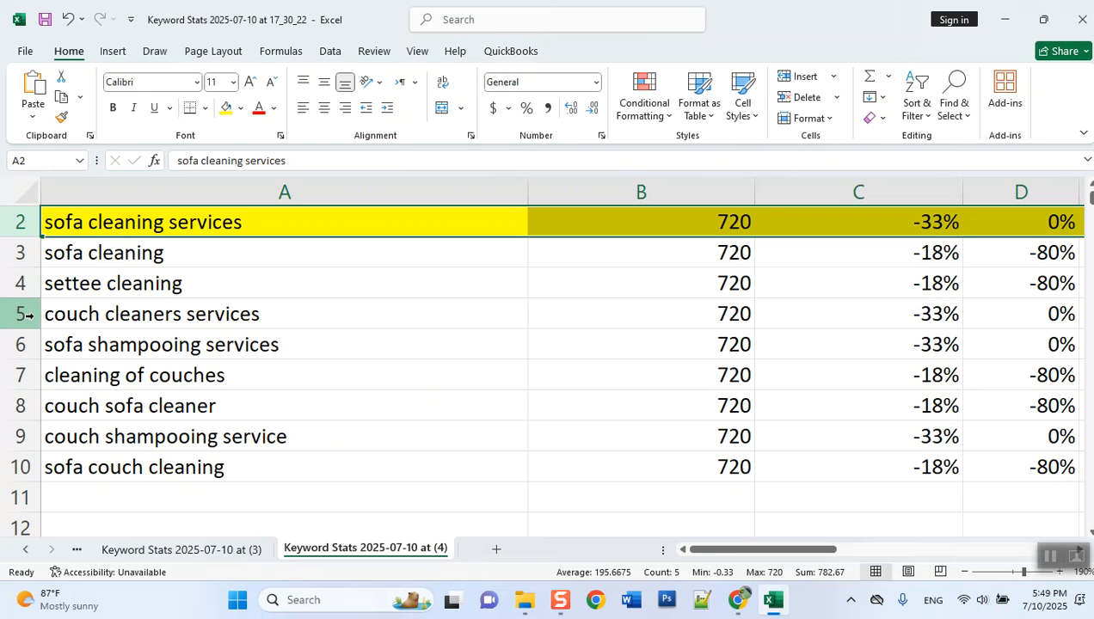
{"action": "left_click", "coordinate": [28, 316]}
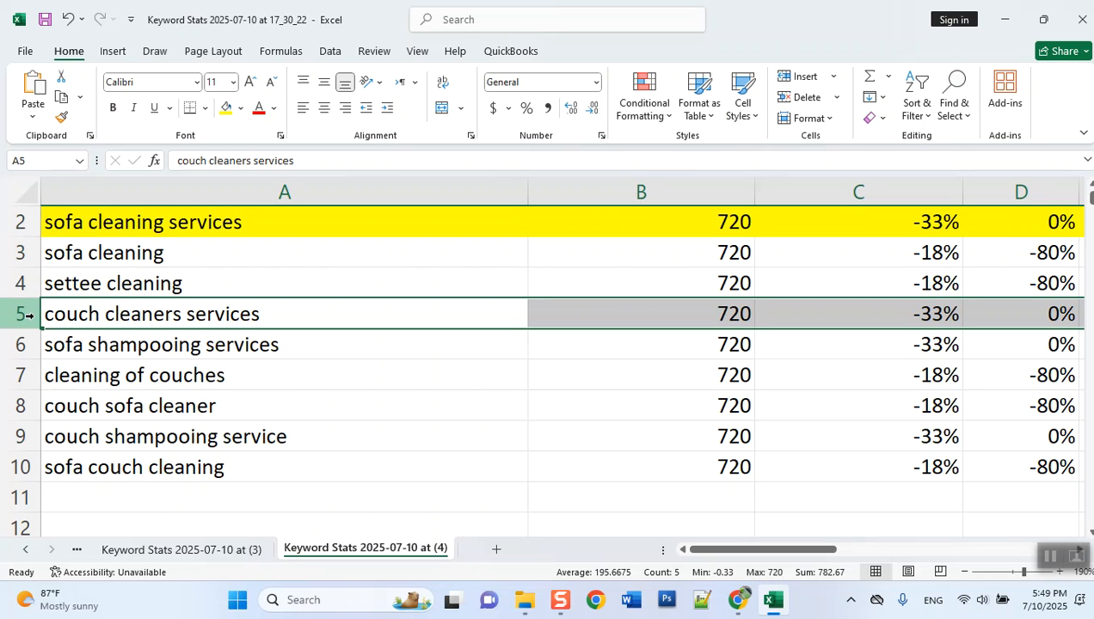
{"action": "left_click", "coordinate": [226, 107]}
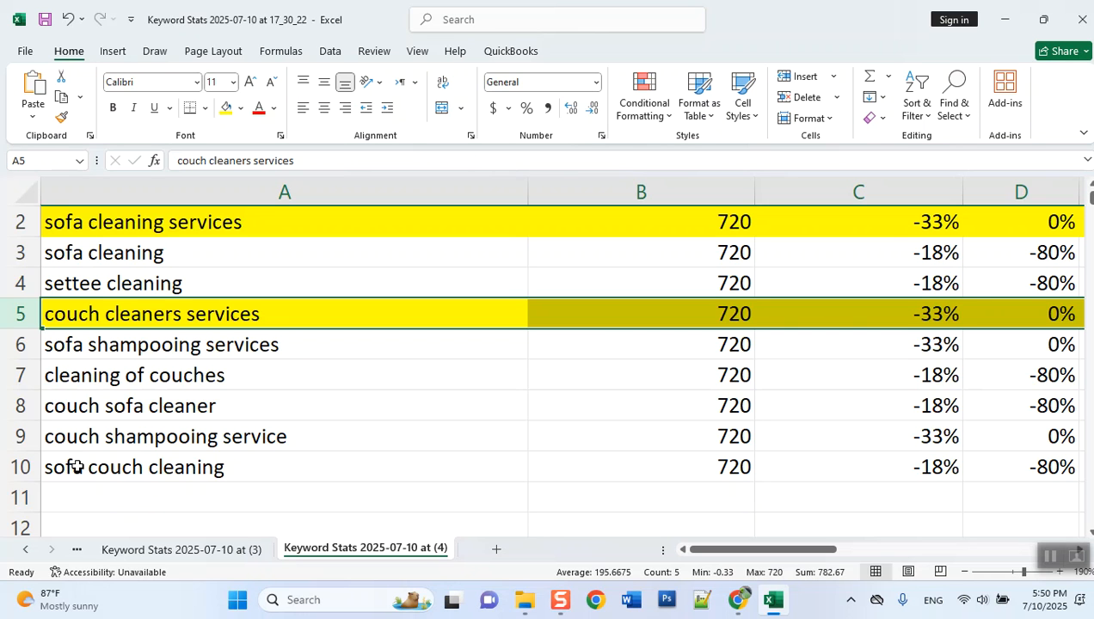
- Insert two blank columns between Avg. monthly searches and Three month change
{"action": "scroll", "coordinate": [454, 432], "scroll_direction": "up", "scroll_amount": 1}
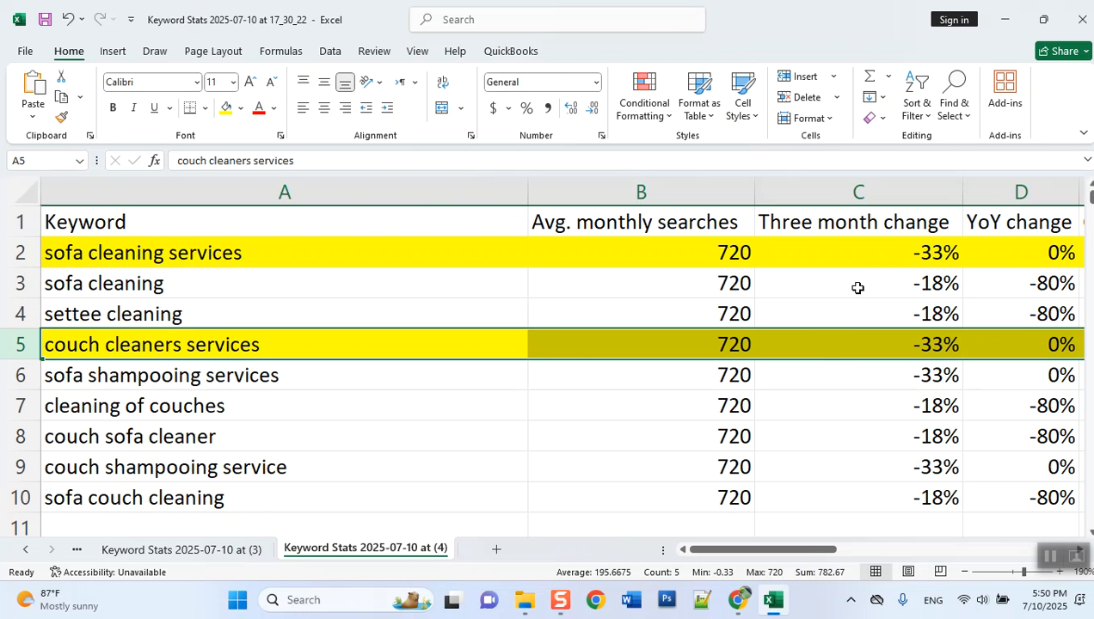
{"action": "left_click_drag", "start_coordinate": [813, 550], "coordinate": [834, 557]}
{"action": "left_click", "coordinate": [897, 222]}
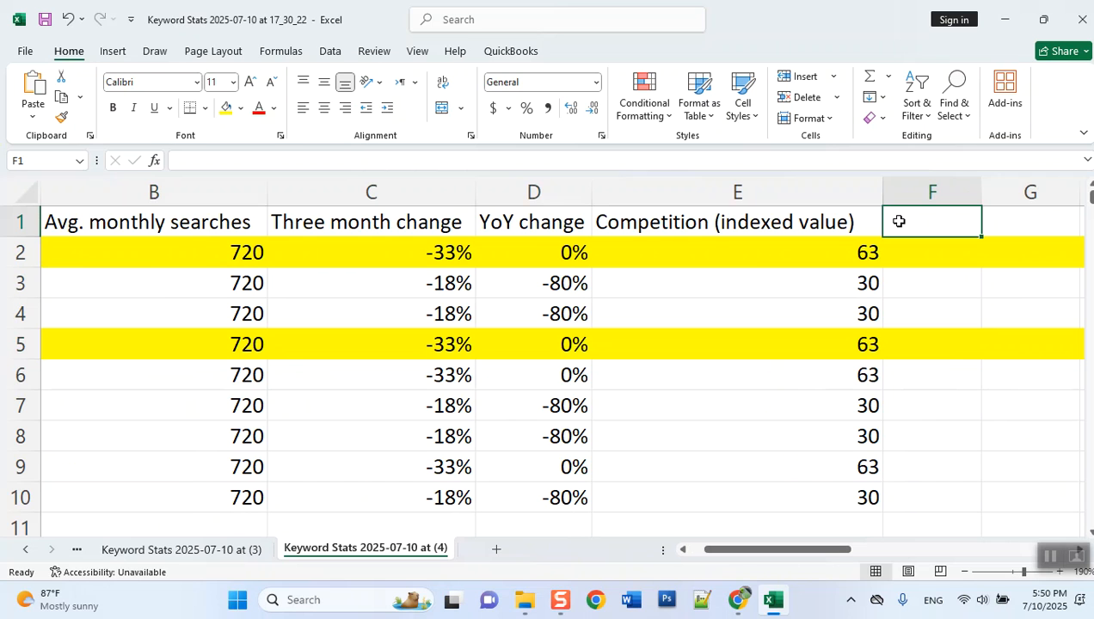
{"action": "left_click", "coordinate": [315, 222]}
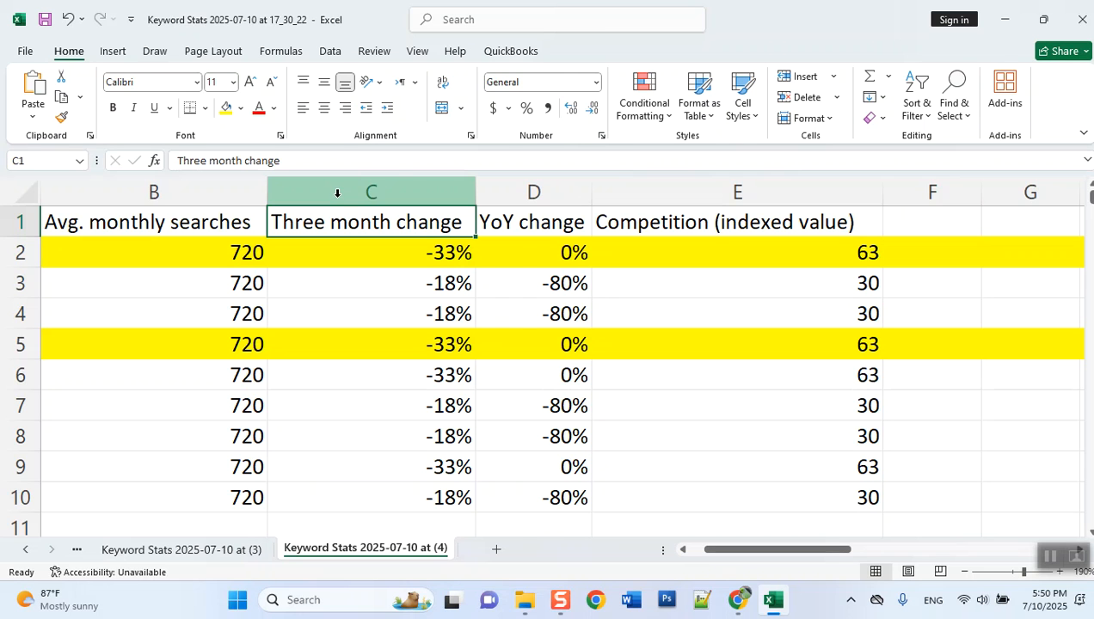
{"action": "right_click", "coordinate": [338, 194]}
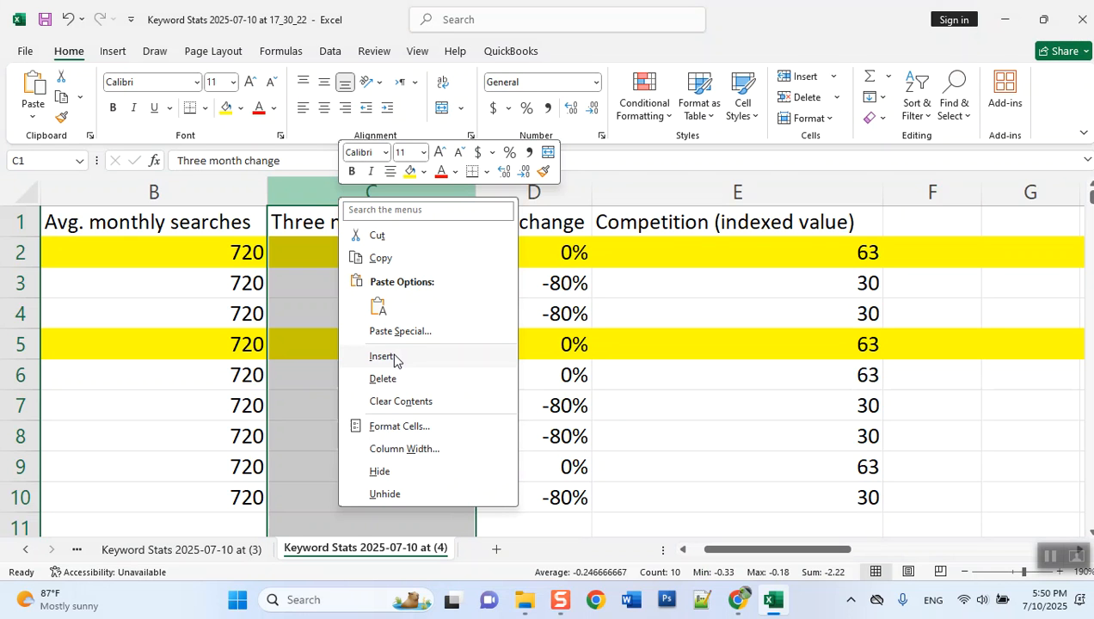
{"action": "left_click", "coordinate": [395, 359]}
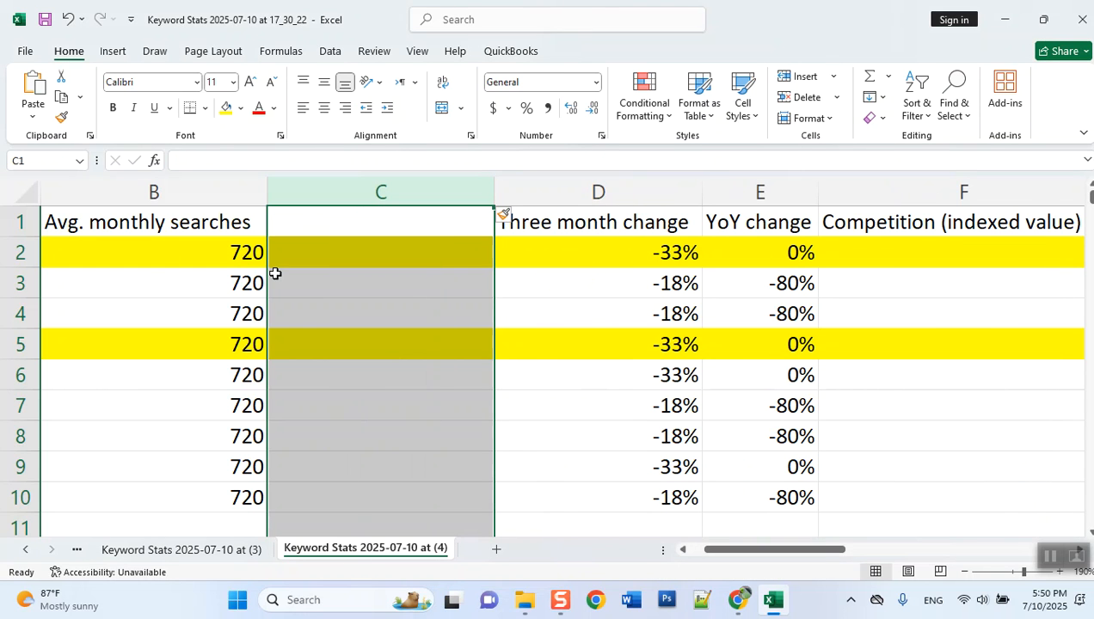
{"action": "key", "text": "F4"}
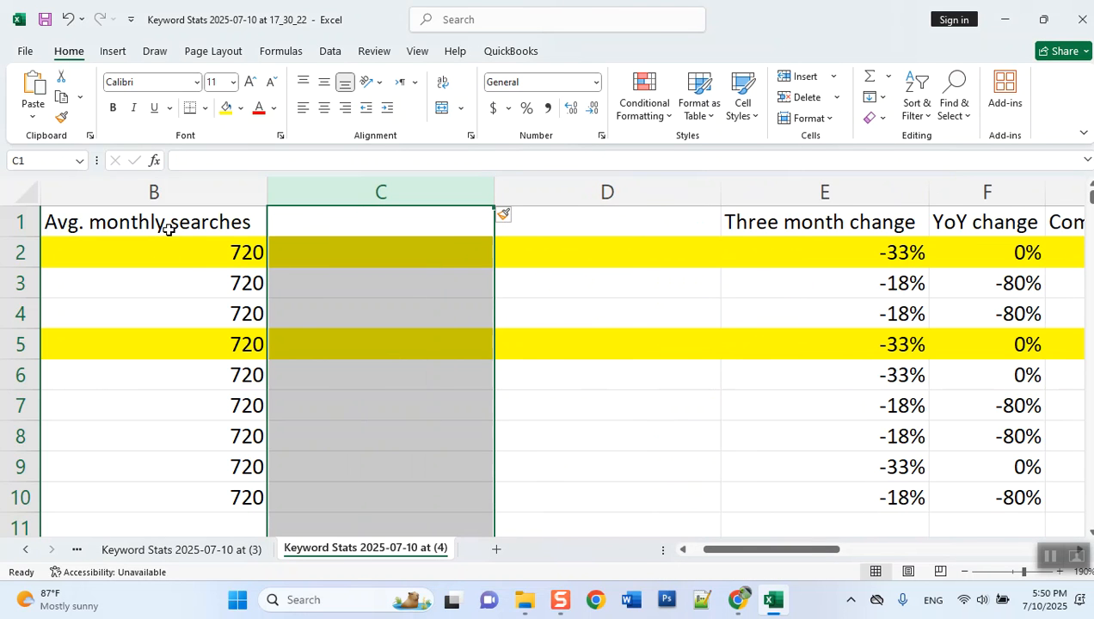
- Enter the headings "Results" in cell C1 and "KEI" in cell D1
{"action": "left_click", "coordinate": [304, 220]}
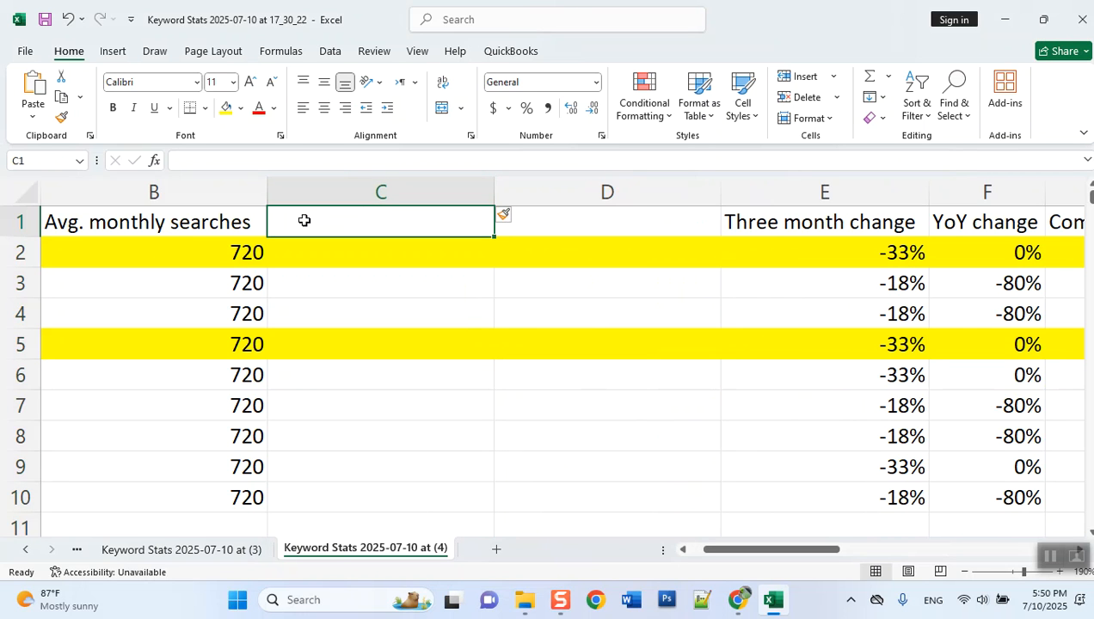
{"action": "type", "text": "Results"}
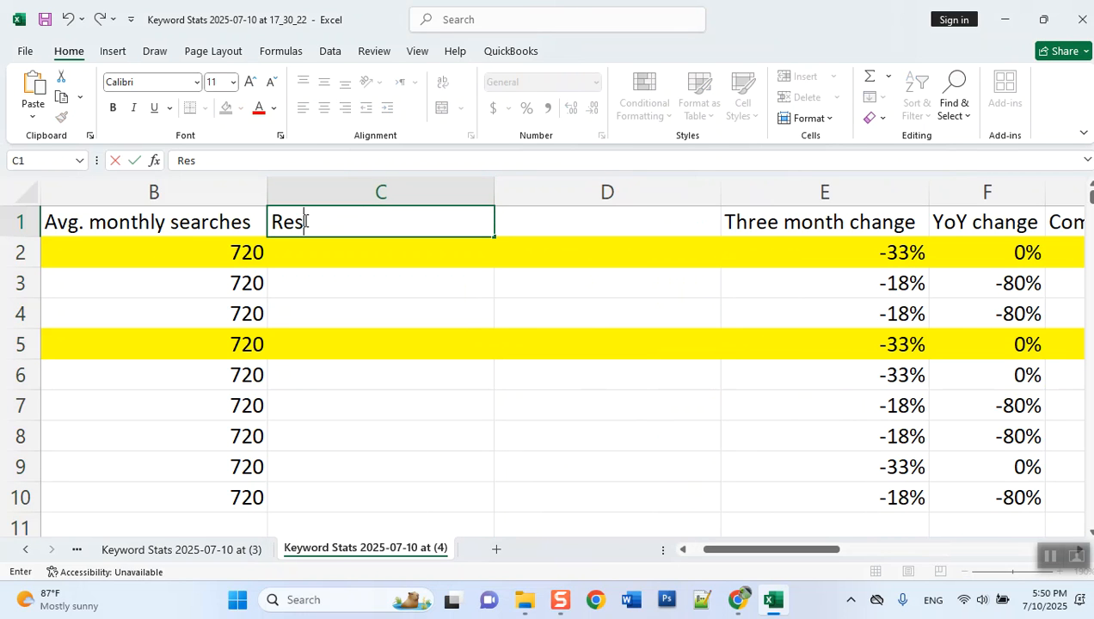
{"action": "key", "text": "Return"}
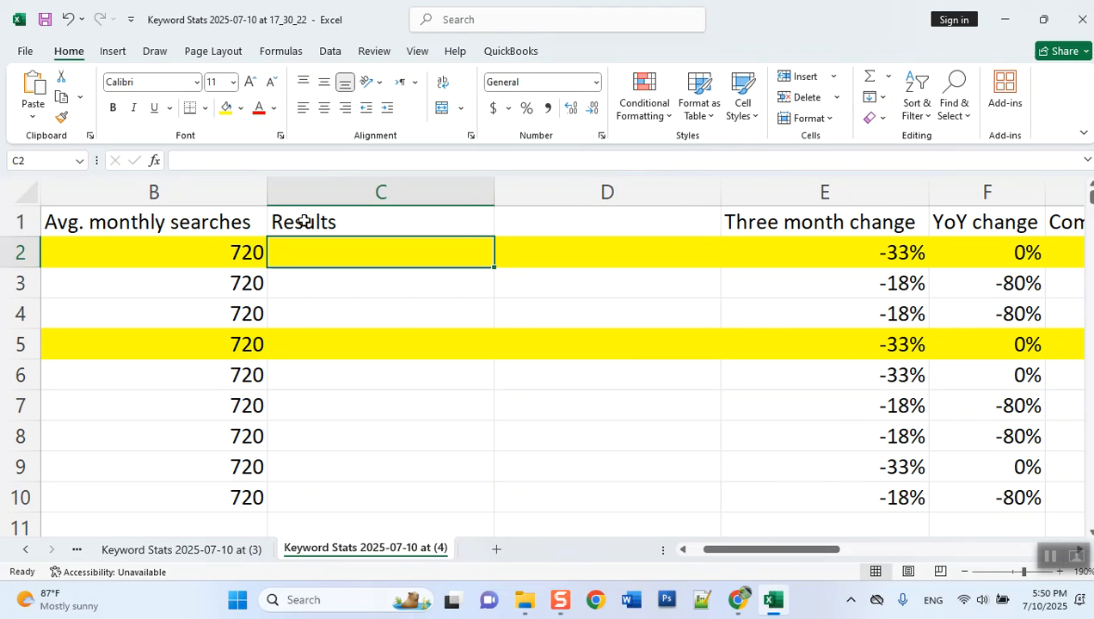
{"action": "left_click", "coordinate": [567, 215]}
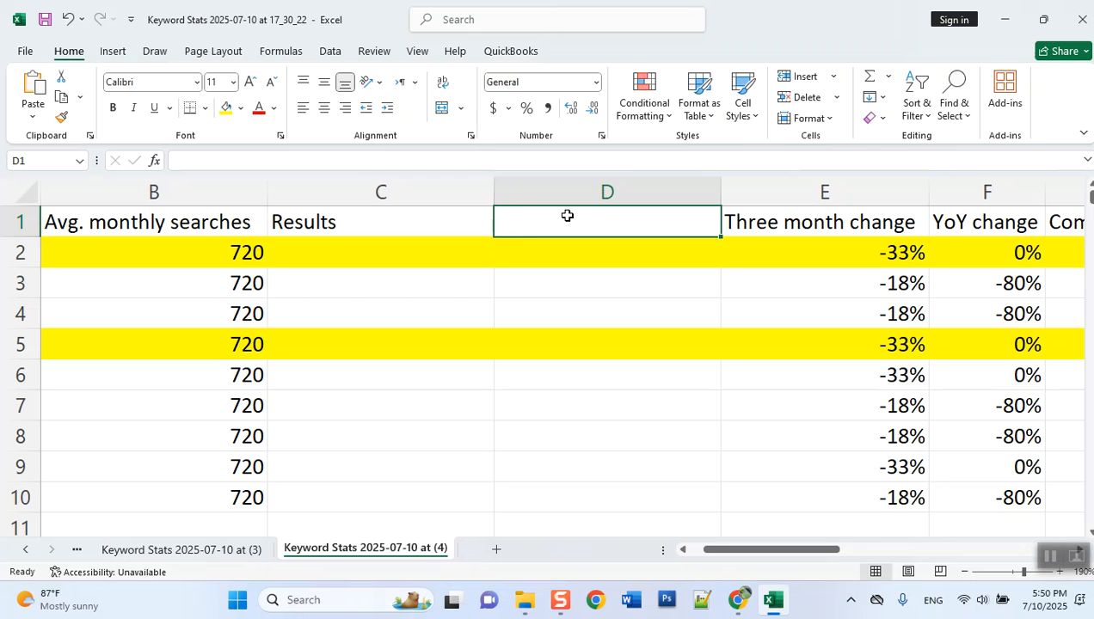
{"action": "type", "text": "KEI"}
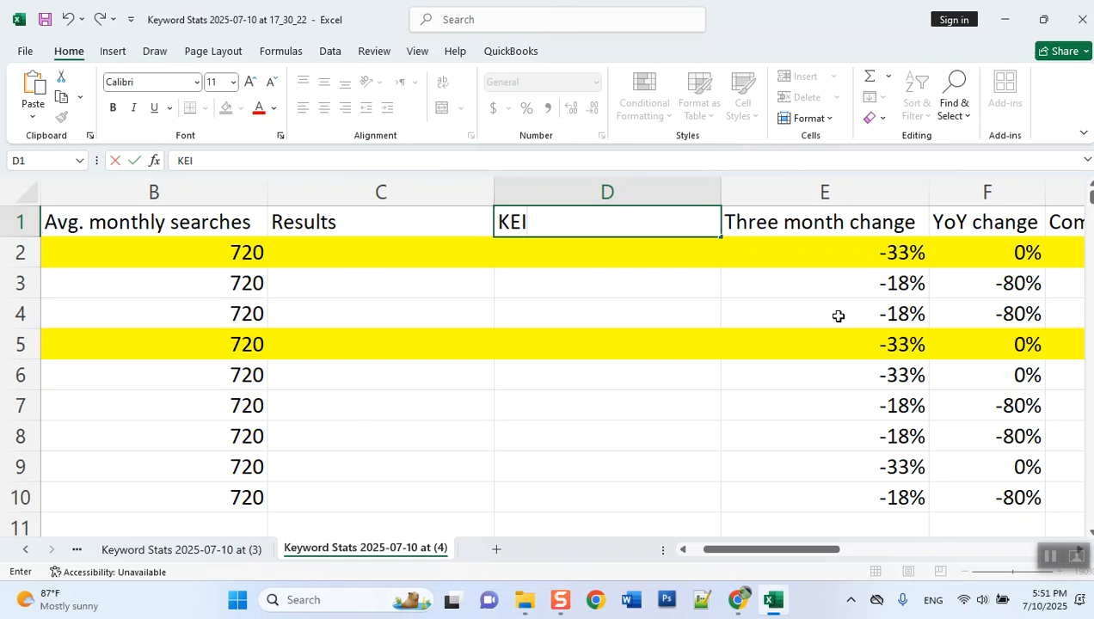
- In Notepad, replace the open note's text with "KEYWORD EFFECTINESS" and "INDEX" on two enlarged lines, then return to Excel
{"action": "key", "text": "super+r"}
{"action": "key", "text": "Return"}
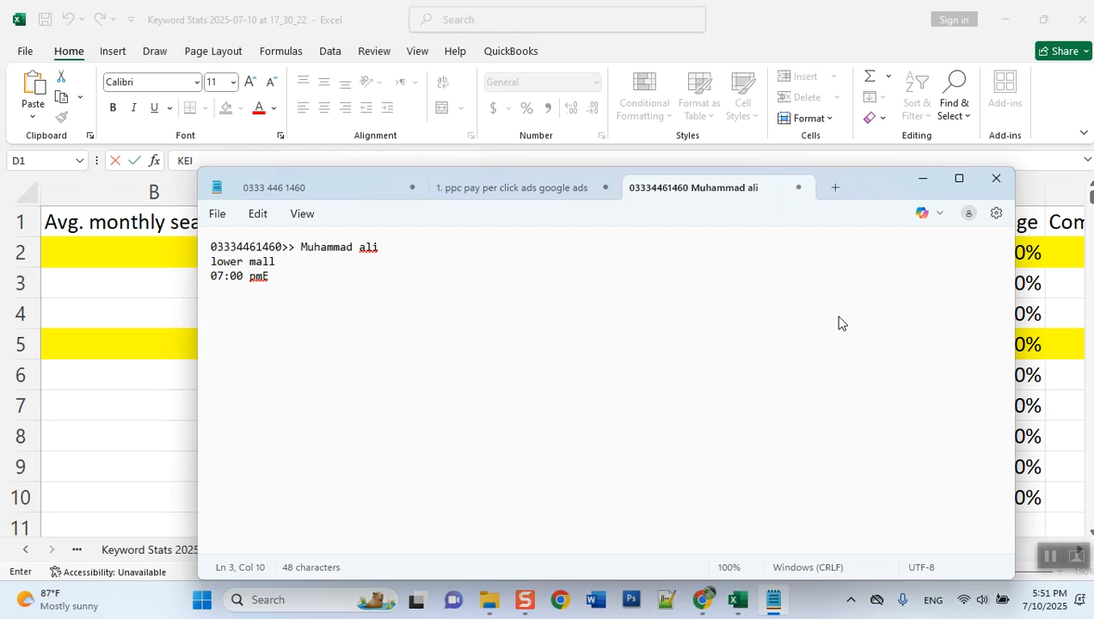
{"action": "key", "text": "ctrl+a"}
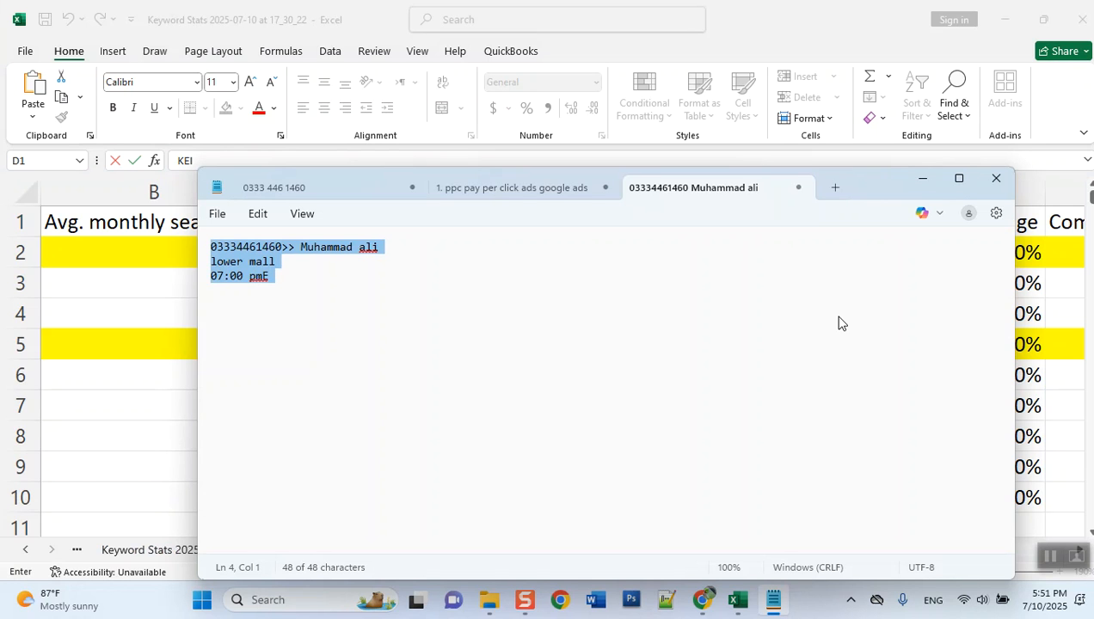
{"action": "key", "text": "BackSpace"}
{"action": "scroll", "coordinate": [839, 318], "scroll_direction": "up", "scroll_amount": 18}
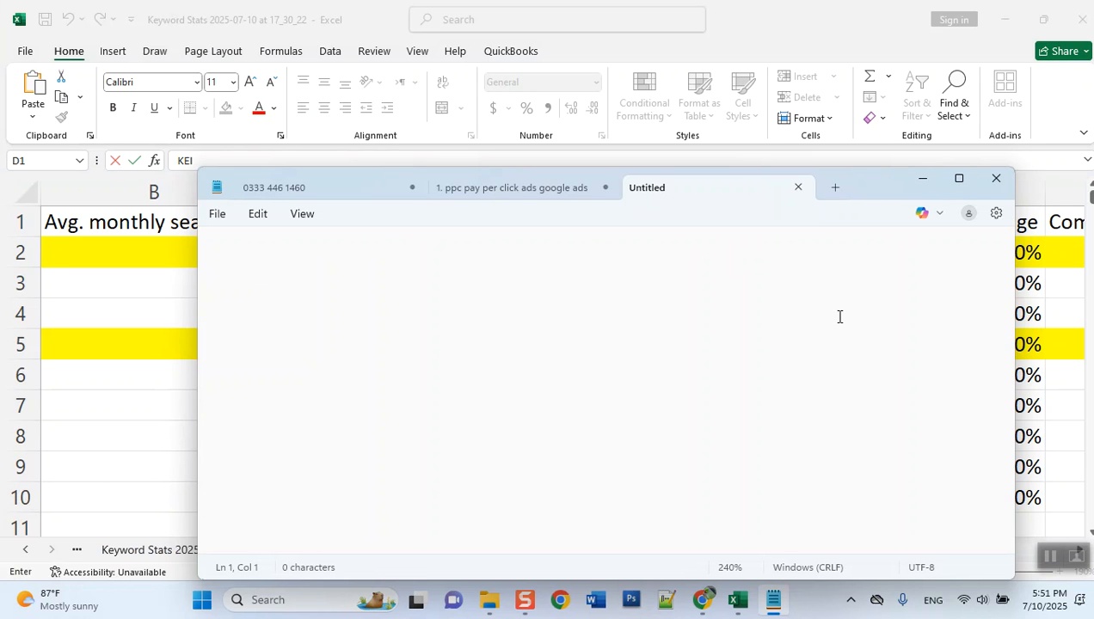
{"action": "scroll", "coordinate": [839, 317], "scroll_direction": "up", "scroll_amount": 20}
{"action": "type", "text": "KEYW"}
{"action": "type", "text": "EFFECTI"}
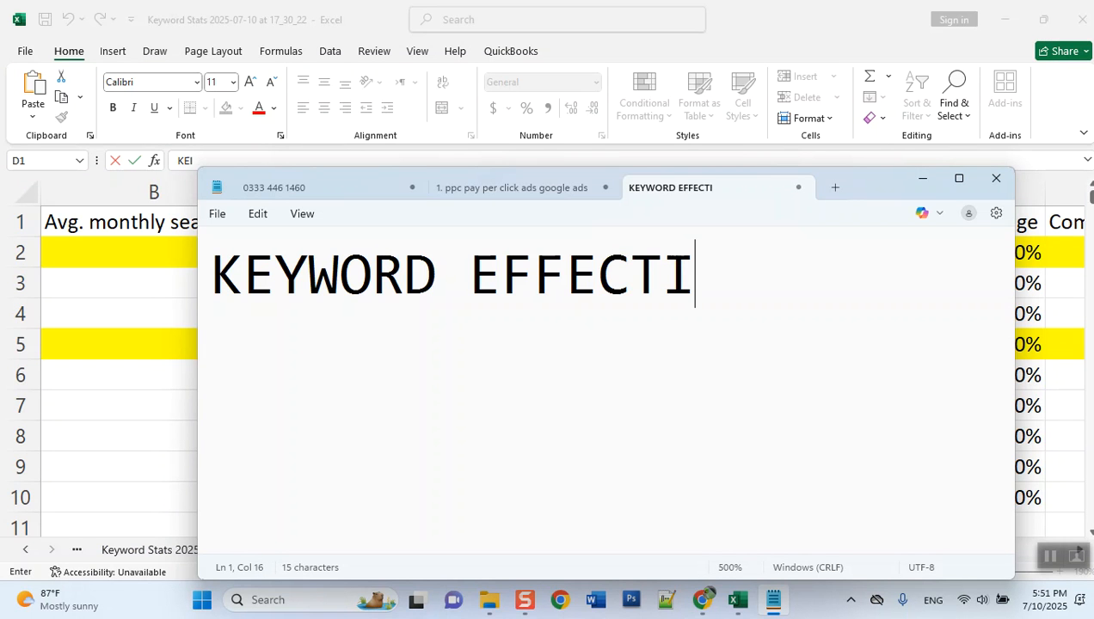
{"action": "type", "text": "NESS"}
{"action": "key", "text": "Return"}
{"action": "type", "text": "INDEX"}
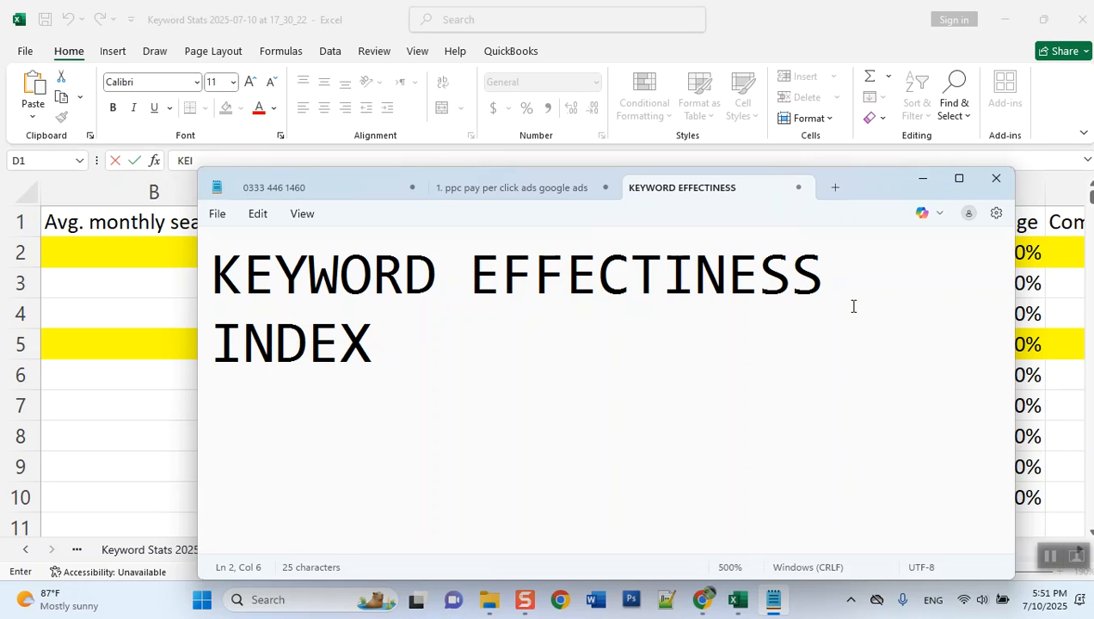
{"action": "left_click", "coordinate": [959, 183]}
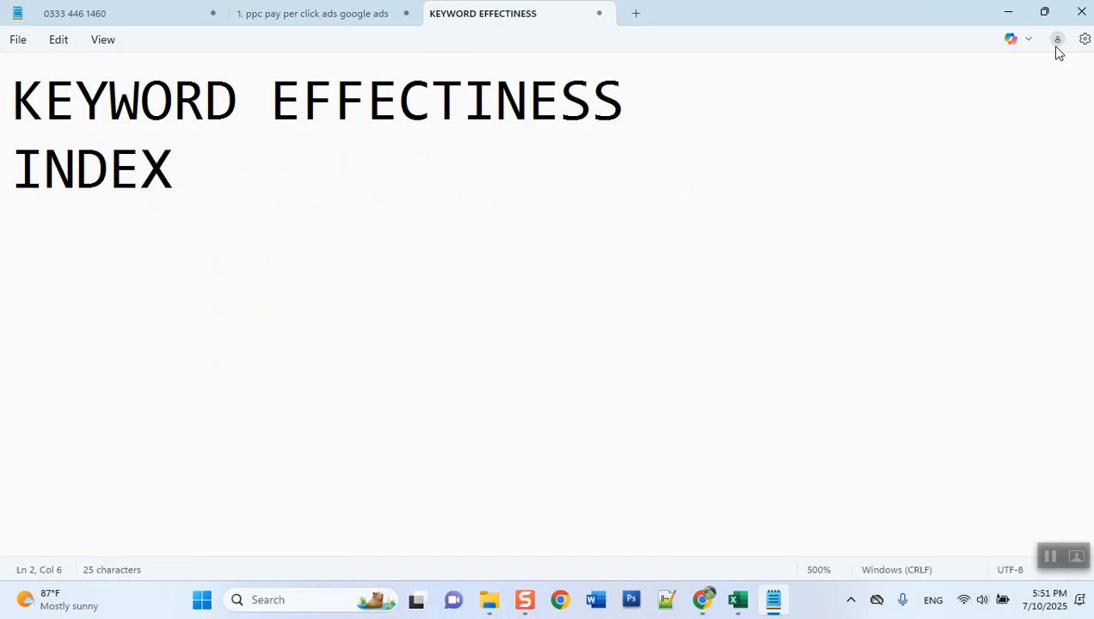
{"action": "left_click", "coordinate": [1008, 12]}
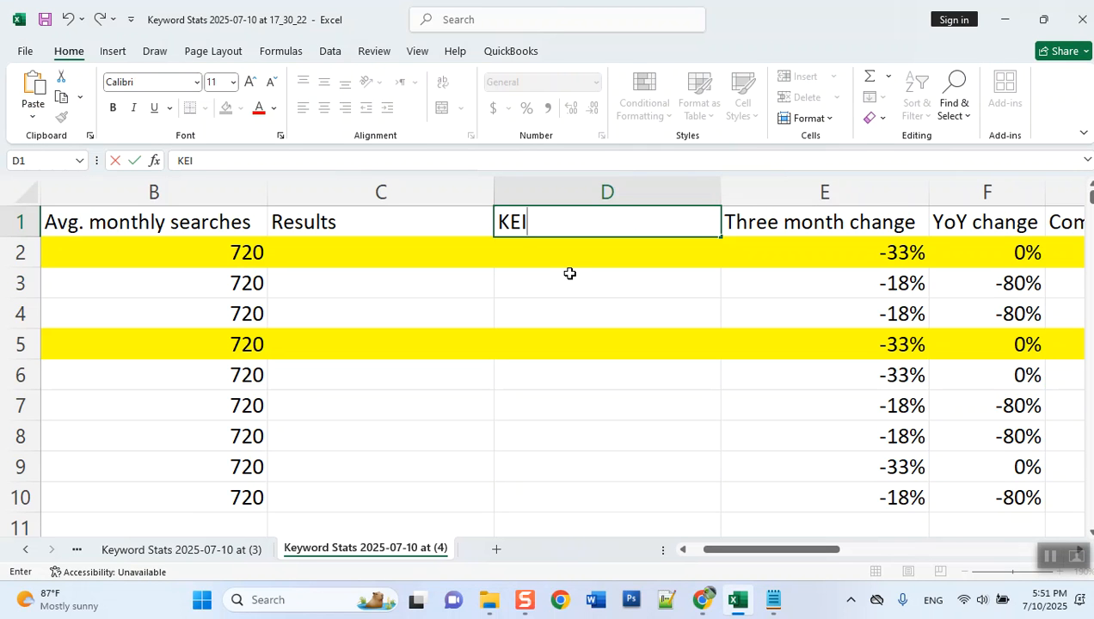
- Commit the KEI heading and enter "=no. of searches/no. of results" in cell D2
{"action": "key", "text": "Return"}
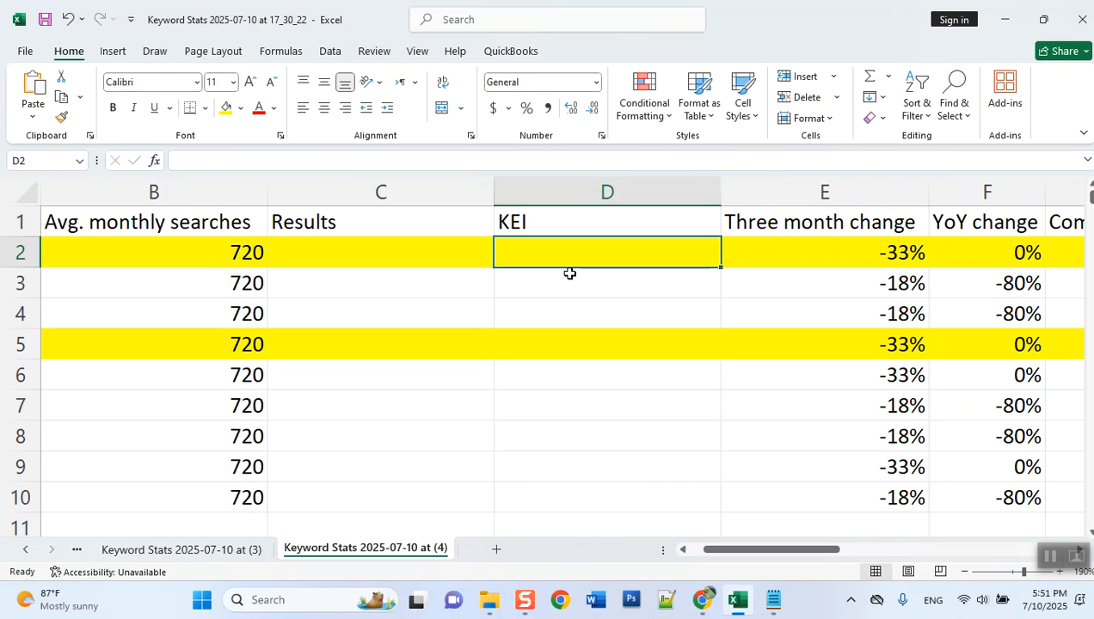
{"action": "type", "text": "="}
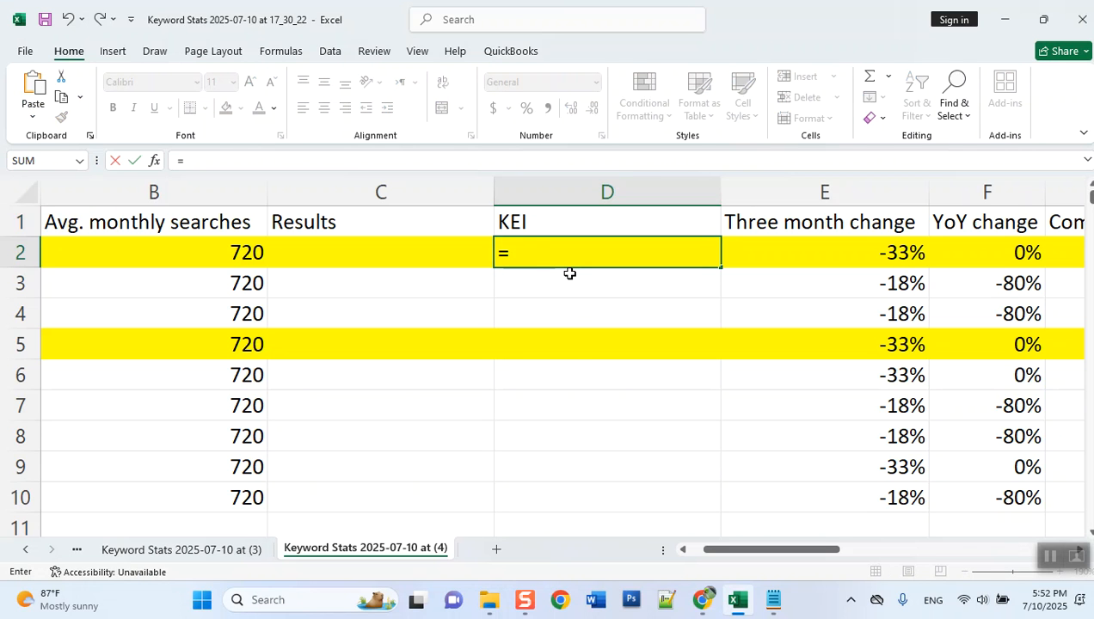
{"action": "type", "text": "NO"}
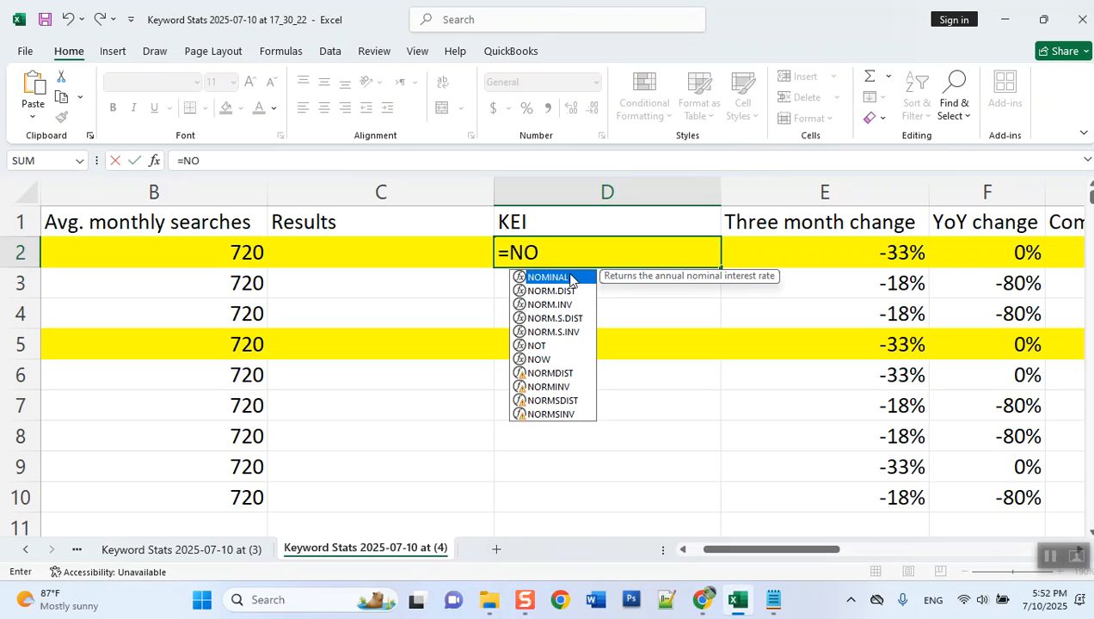
{"action": "key", "text": "BackSpace"}
{"action": "key", "text": "BackSpace"}
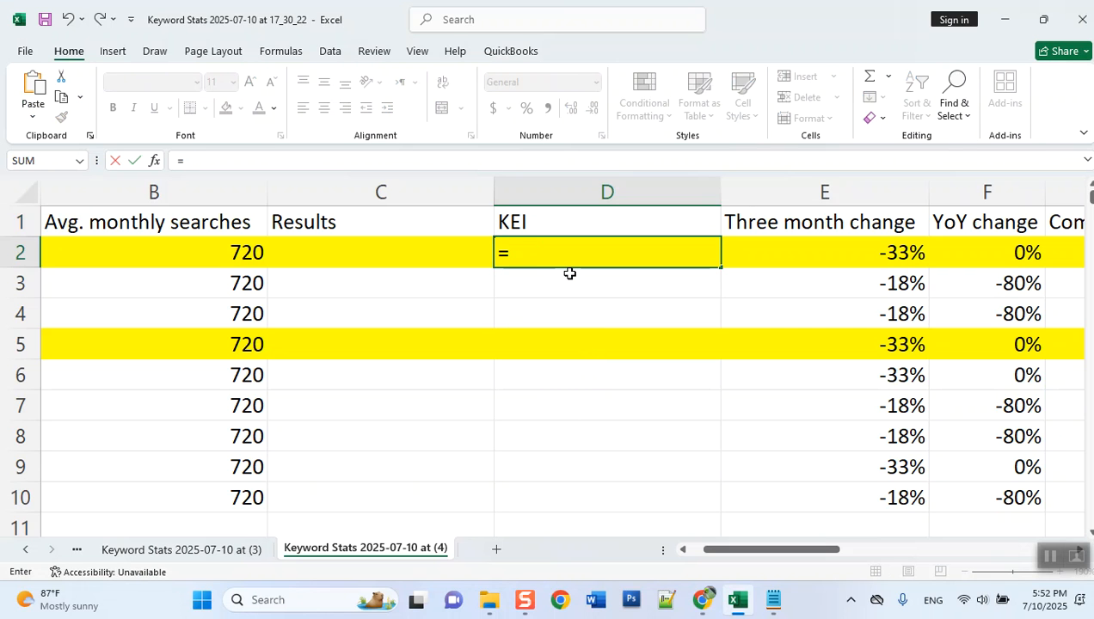
{"action": "type", "text": "no"}
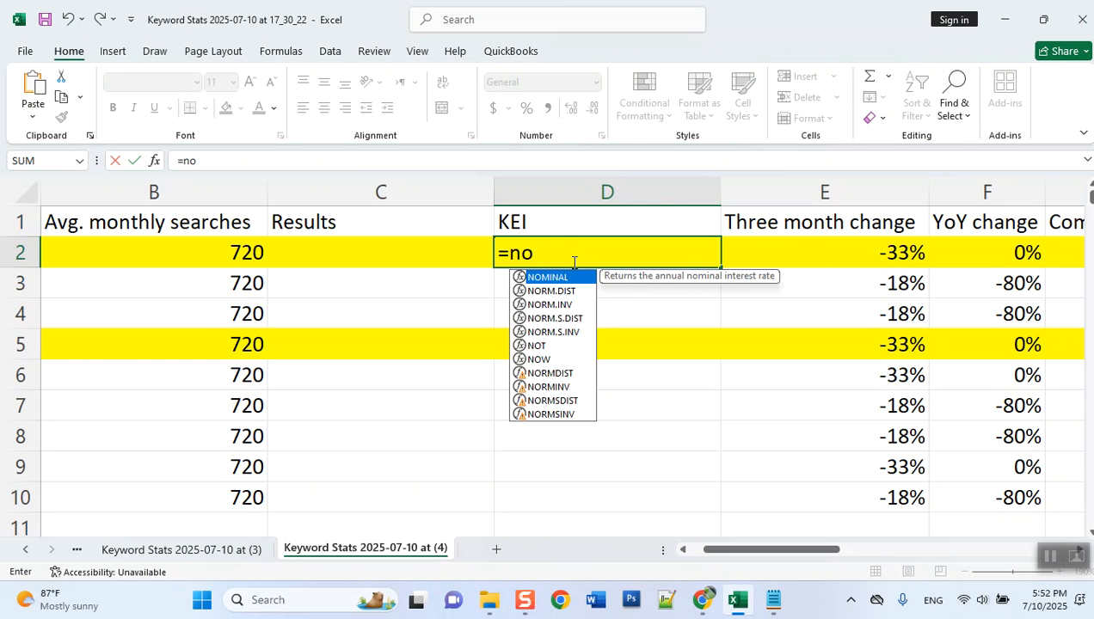
{"action": "type", "text": ". of searches/no."}
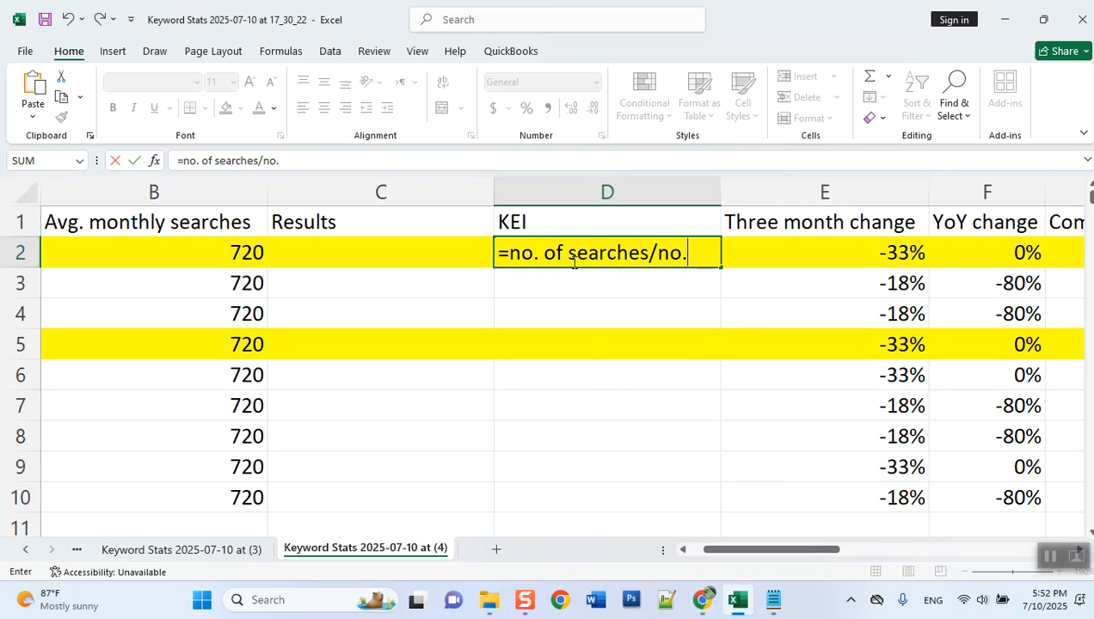
{"action": "type", "text": " of result"}
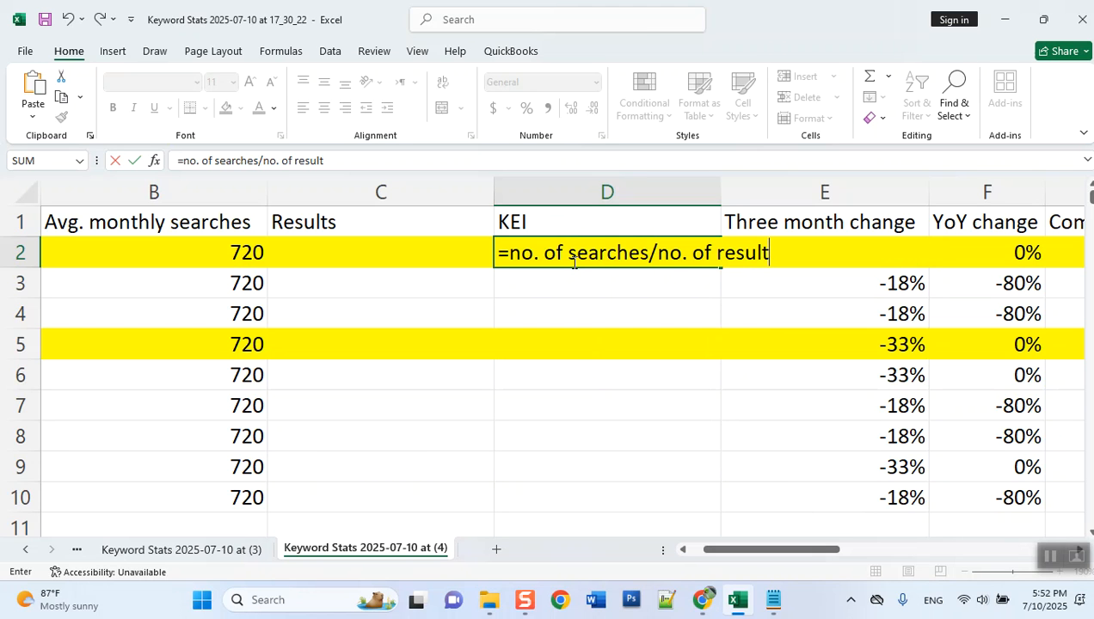
{"action": "key", "text": "Return"}
- Remove the equals sign from cell D2 so it holds plain text, and fit column D's width to its contents
{"action": "left_click", "coordinate": [571, 260]}
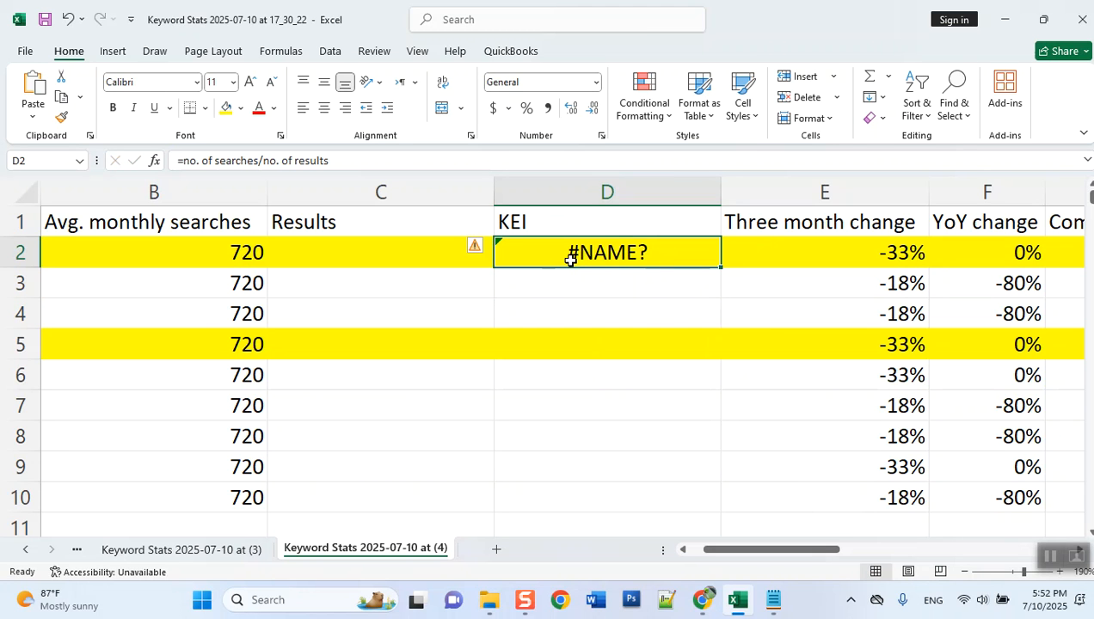
{"action": "double_click", "coordinate": [571, 260]}
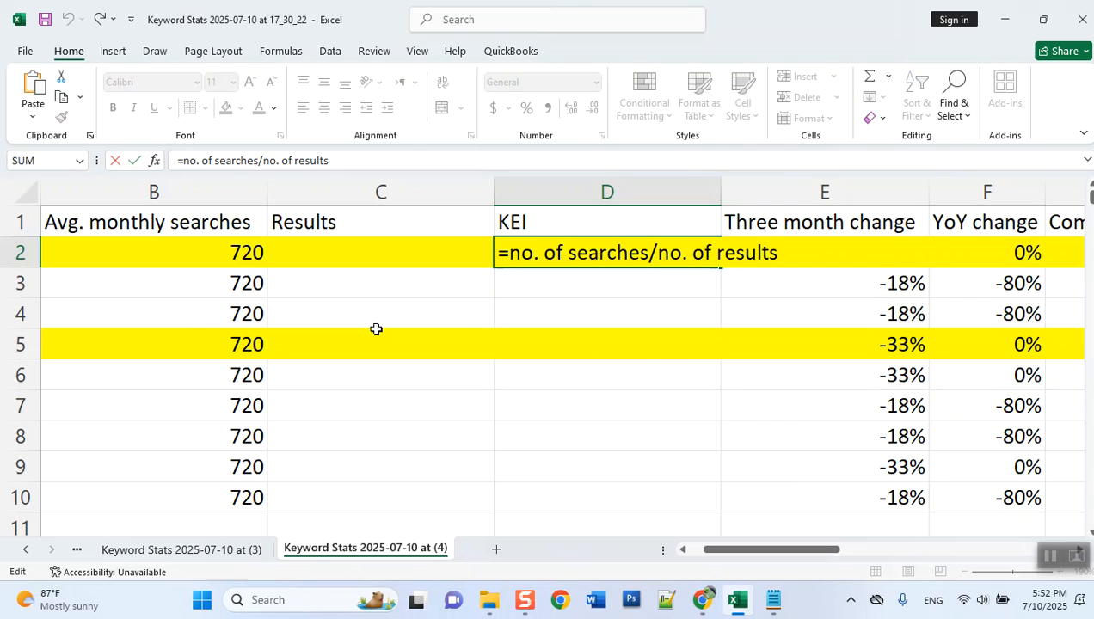
{"action": "key", "text": "Home"}
{"action": "key", "text": "Delete"}
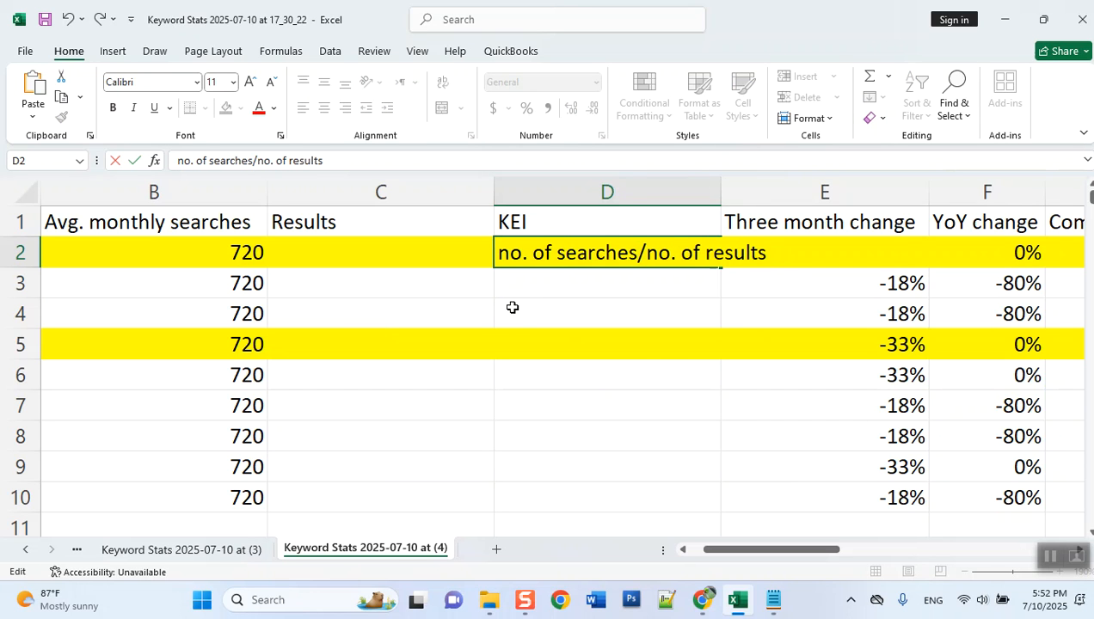
{"action": "key", "text": "Return"}
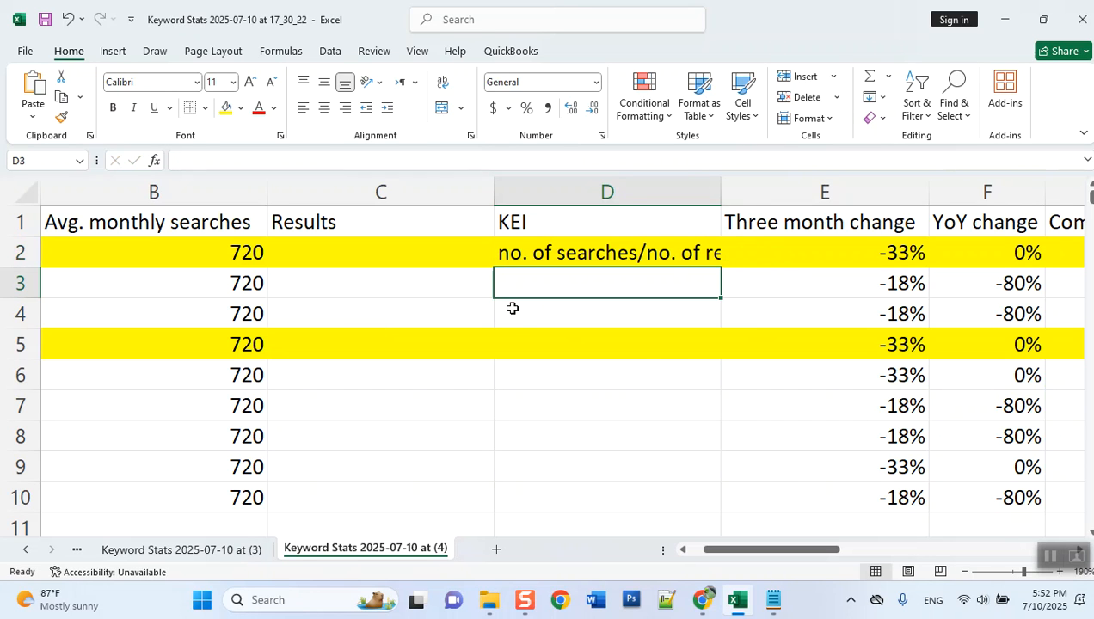
{"action": "double_click", "coordinate": [718, 212]}
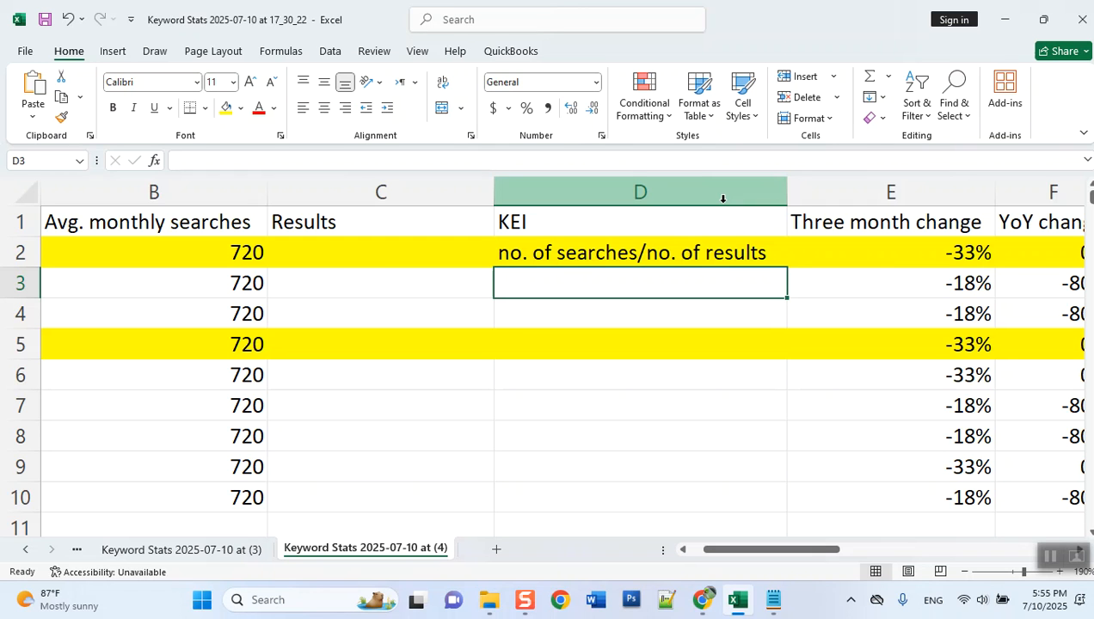
- Switch to Chrome, open google.com in a new tab, and search for "sofa cleaning services"
{"action": "key", "text": "Home"}
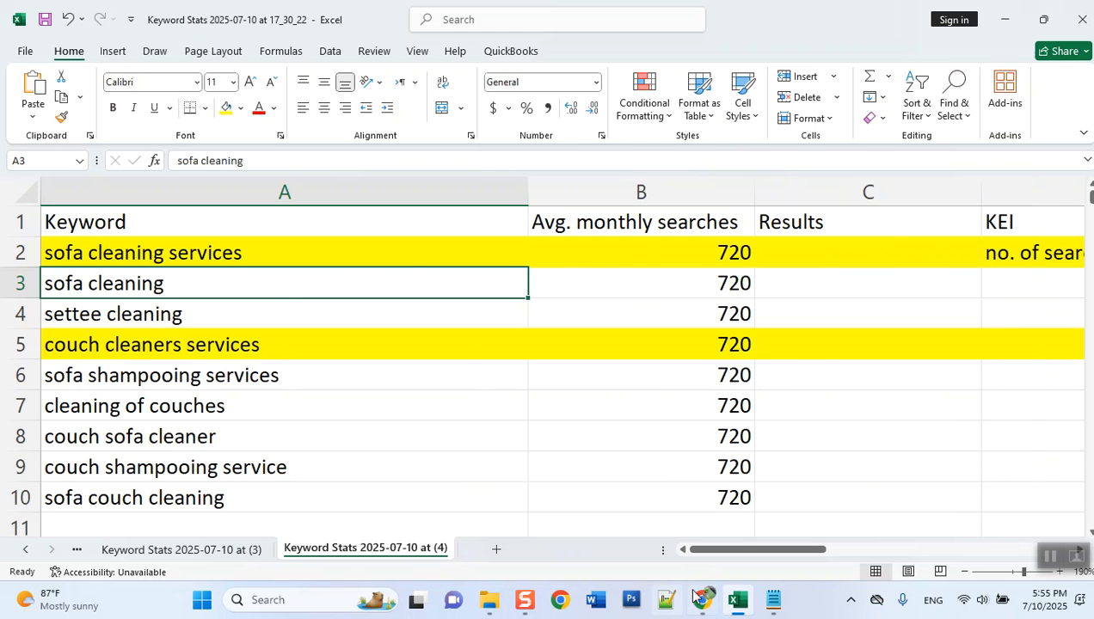
{"action": "left_click", "coordinate": [702, 599]}
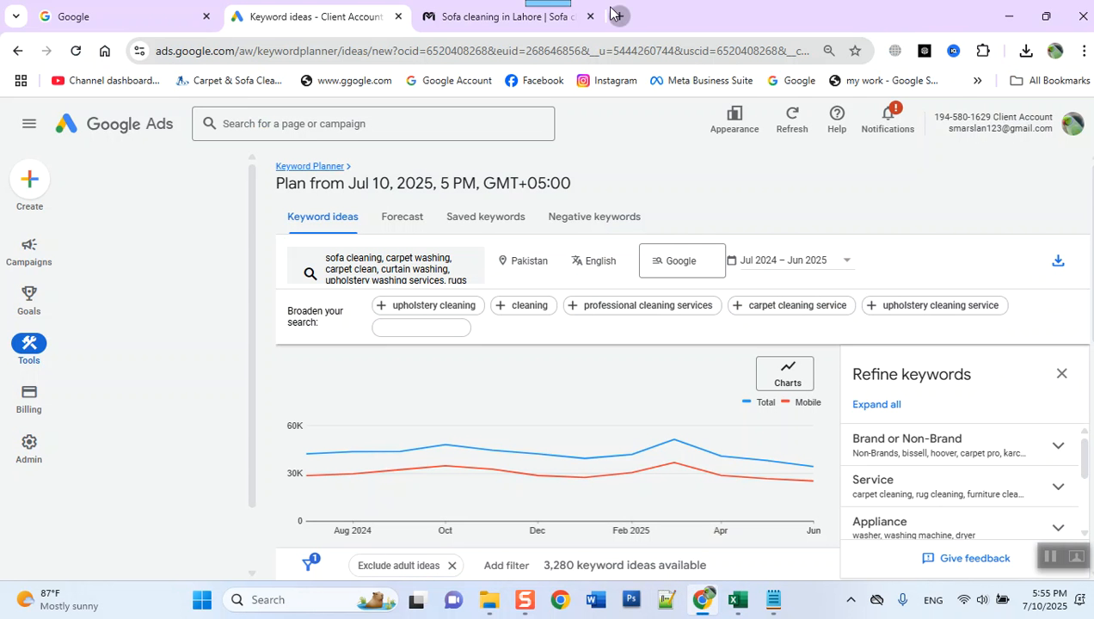
{"action": "left_click", "coordinate": [613, 13]}
{"action": "type", "text": "google.co"}
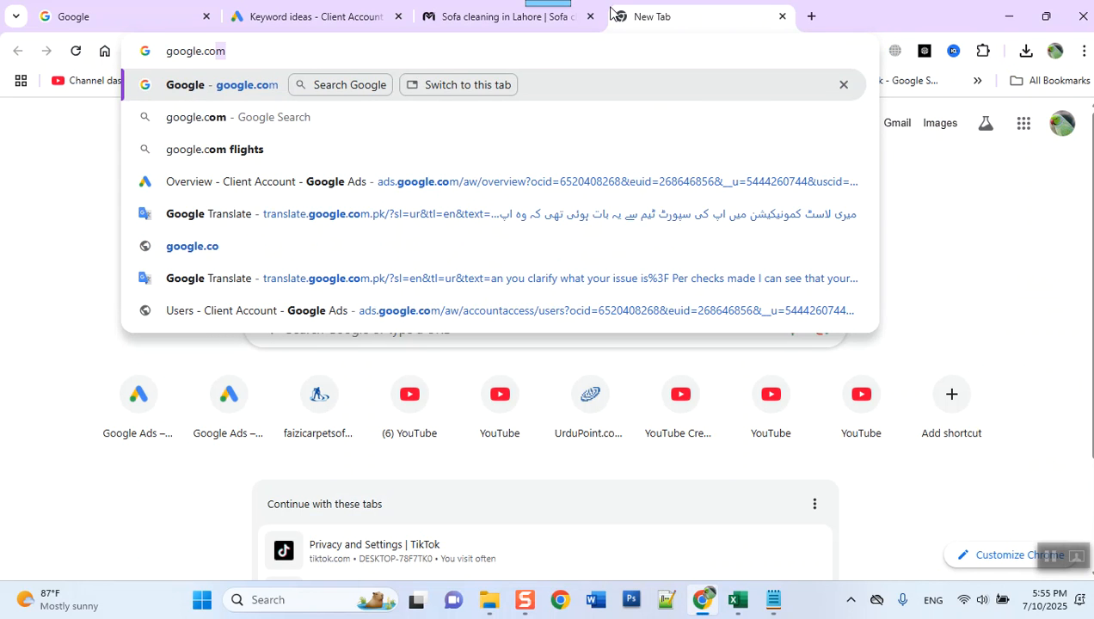
{"action": "key", "text": "Return"}
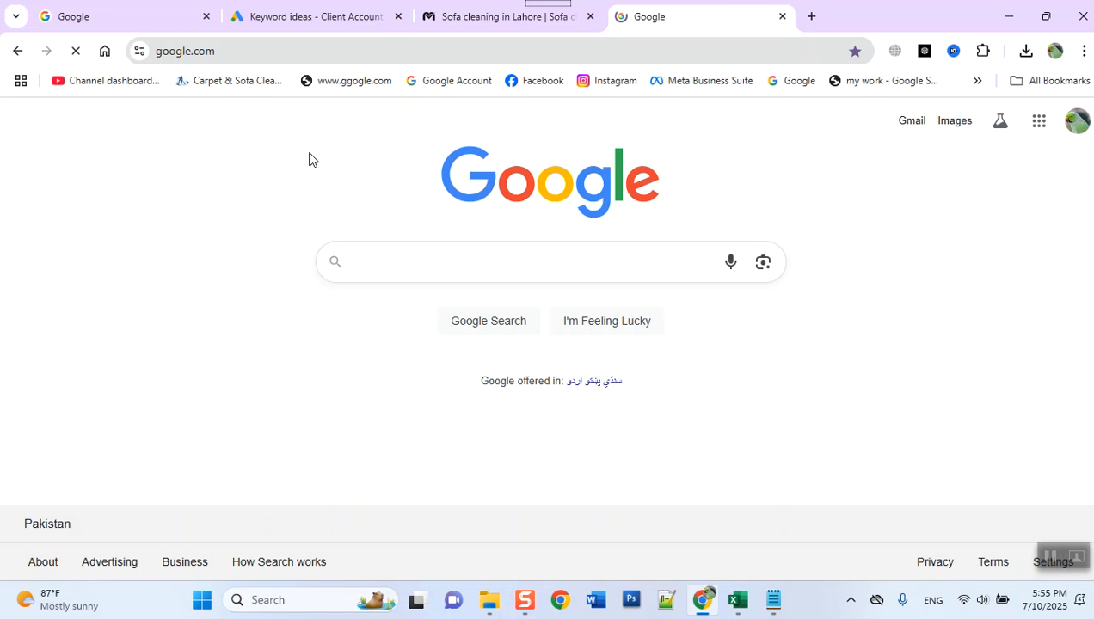
{"action": "type", "text": "sofa cle"}
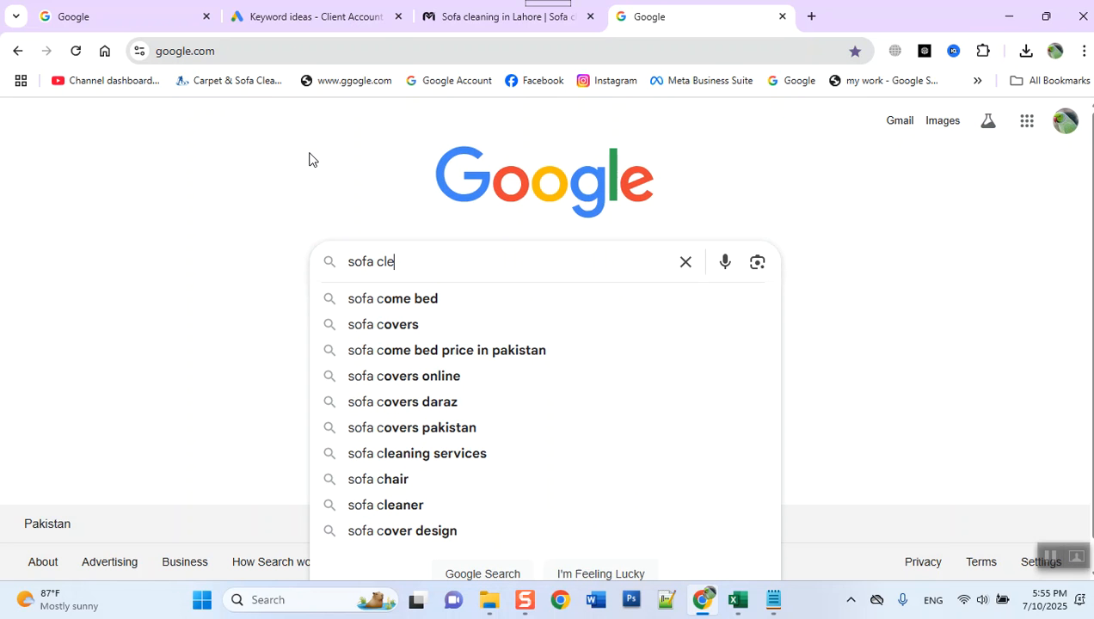
{"action": "type", "text": "aning services"}
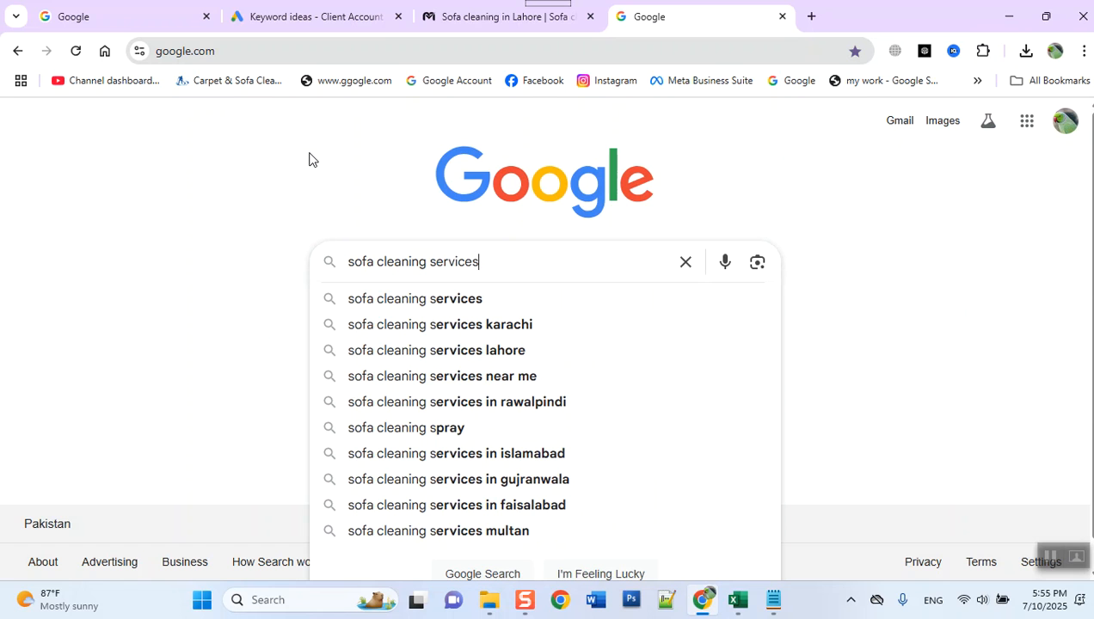
{"action": "key", "text": "Return"}
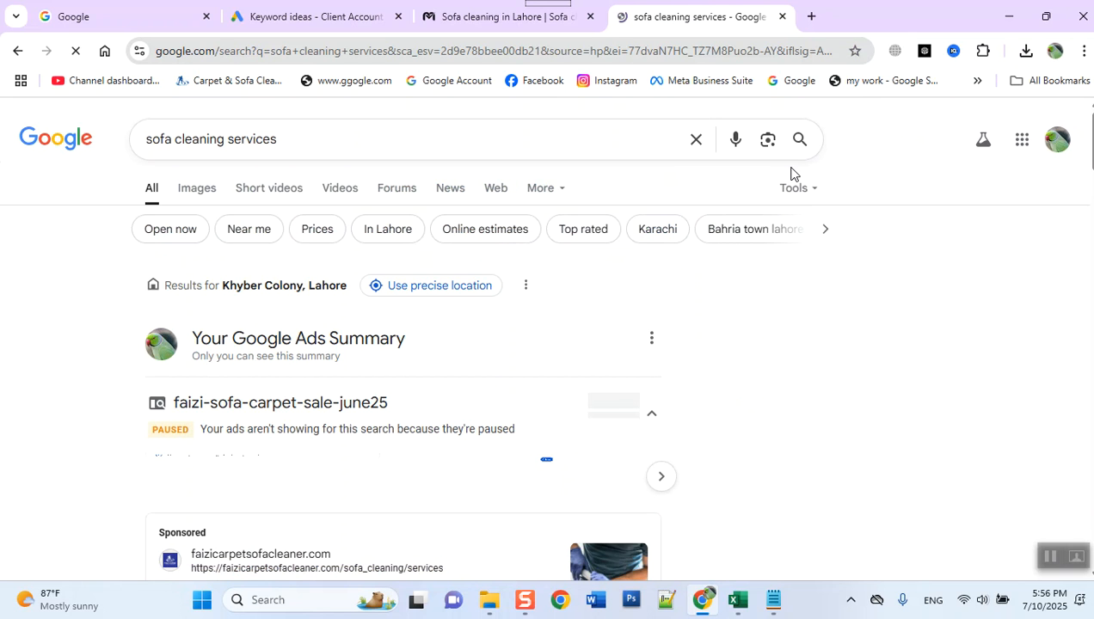
- Display Google's result count for the "sofa cleaning services" search
{"action": "key", "text": "ctrl+a"}
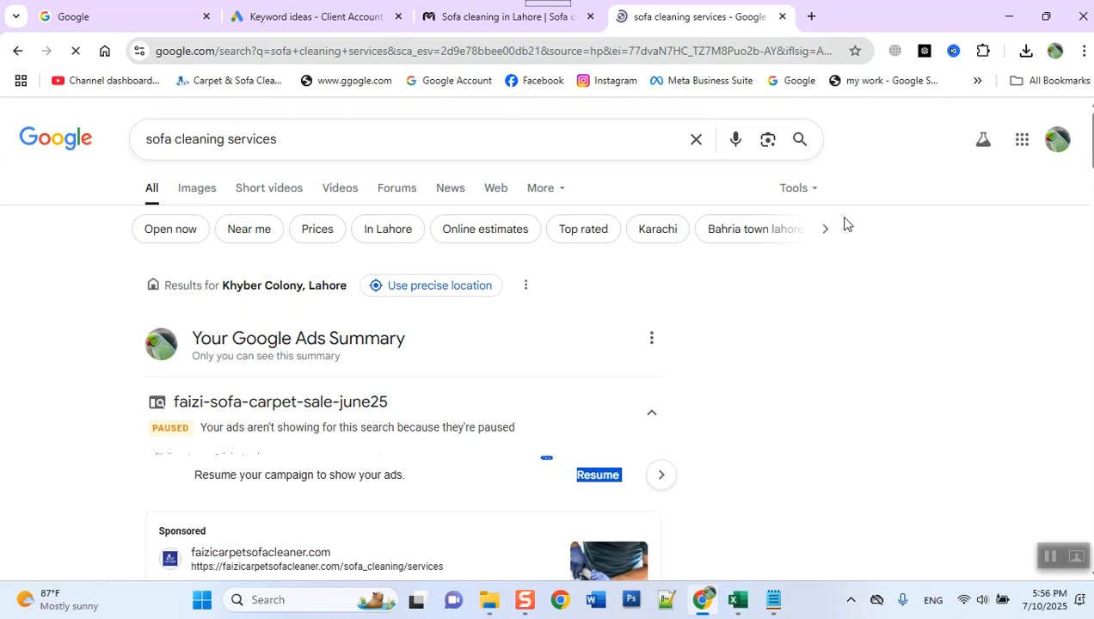
{"action": "left_click", "coordinate": [793, 189]}
{"action": "mouse_move", "coordinate": [807, 220]}
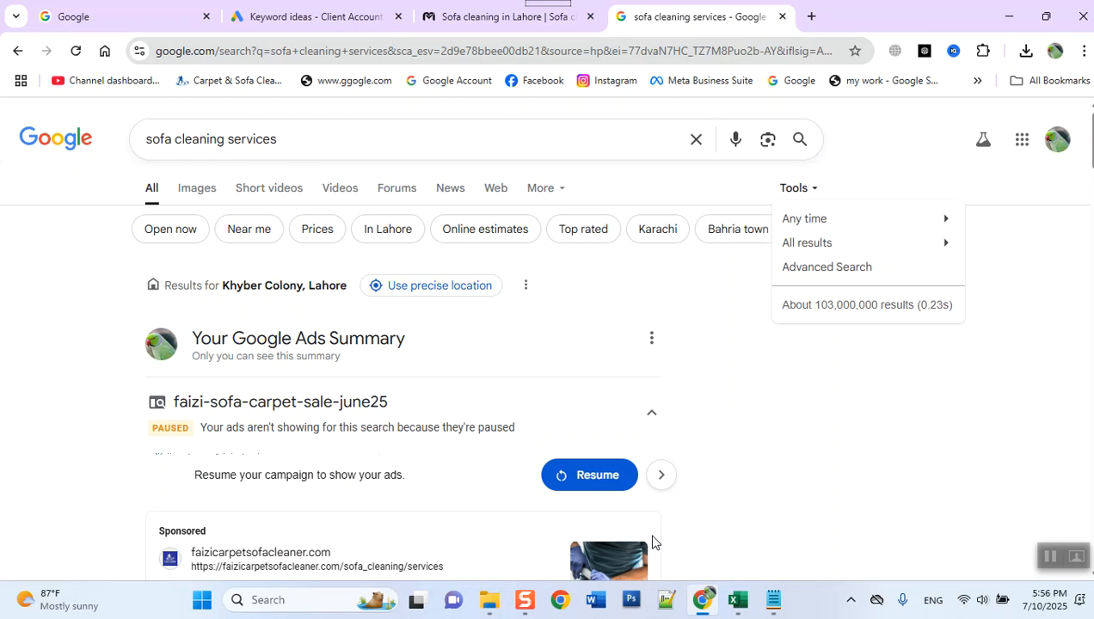
- Return to Excel and enter 103000000 in the Results cell C2 for "sofa cleaning services"
{"action": "left_click", "coordinate": [739, 601]}
{"action": "left_click", "coordinate": [793, 252]}
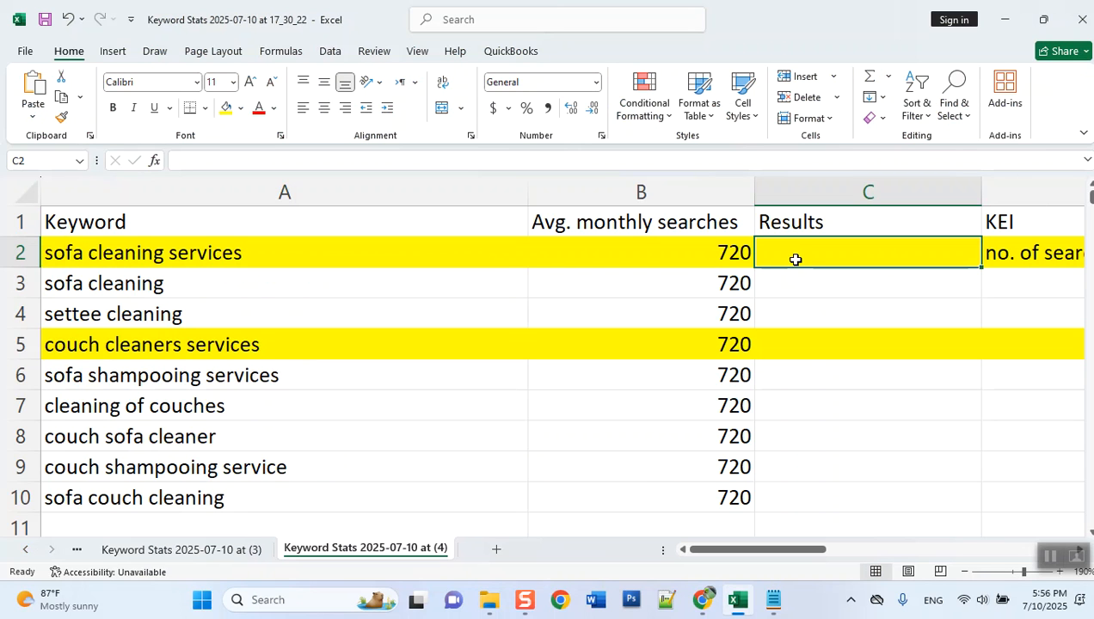
{"action": "type", "text": "10"}
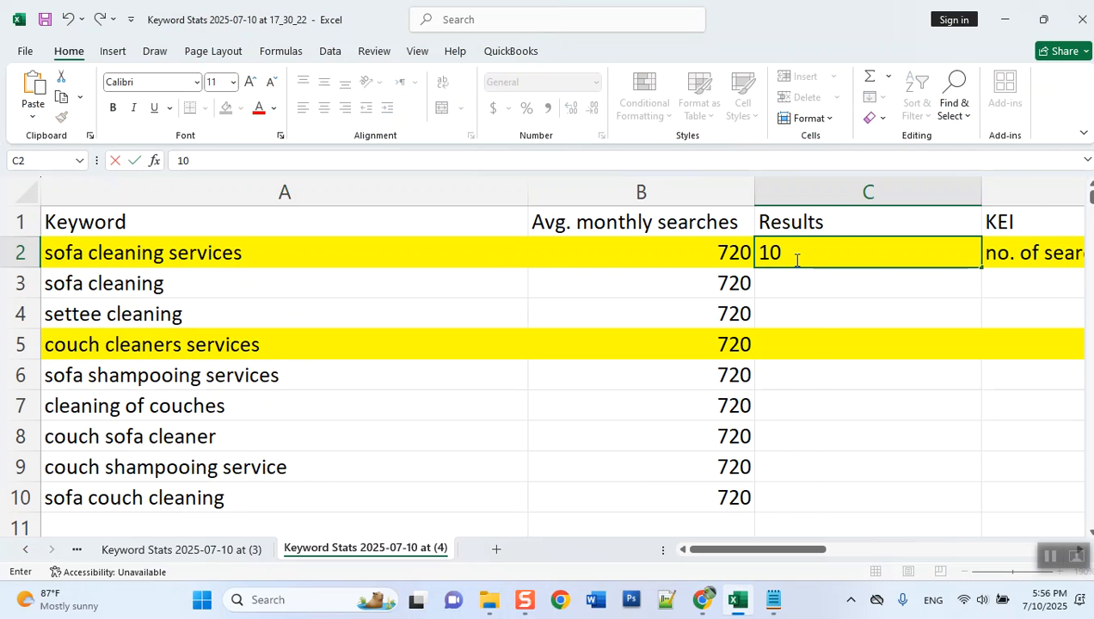
{"action": "type", "text": "3000000"}
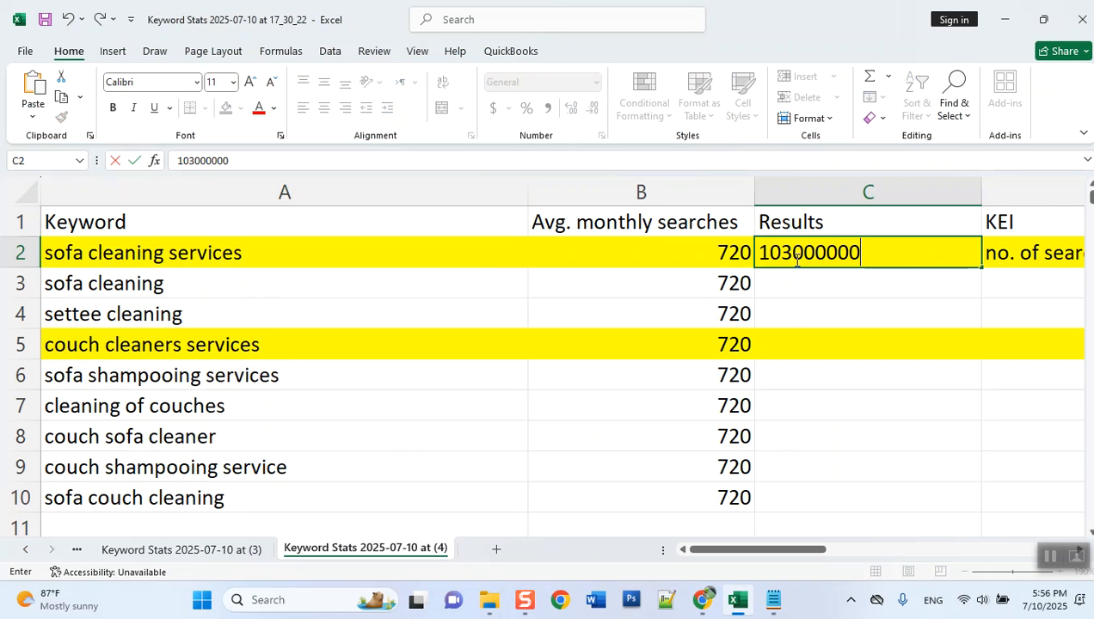
{"action": "key", "text": "Return"}
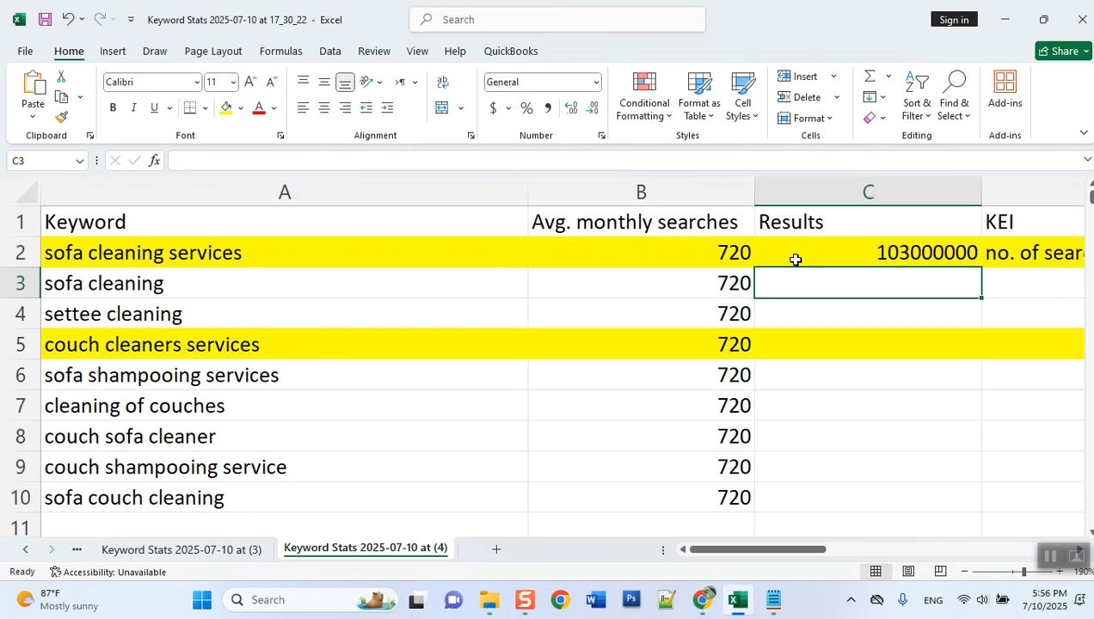
- Replace the text in KEI cell D2 with the formula =B2/C2
{"action": "left_click_drag", "start_coordinate": [792, 549], "coordinate": [807, 559]}
{"action": "left_click", "coordinate": [577, 260]}
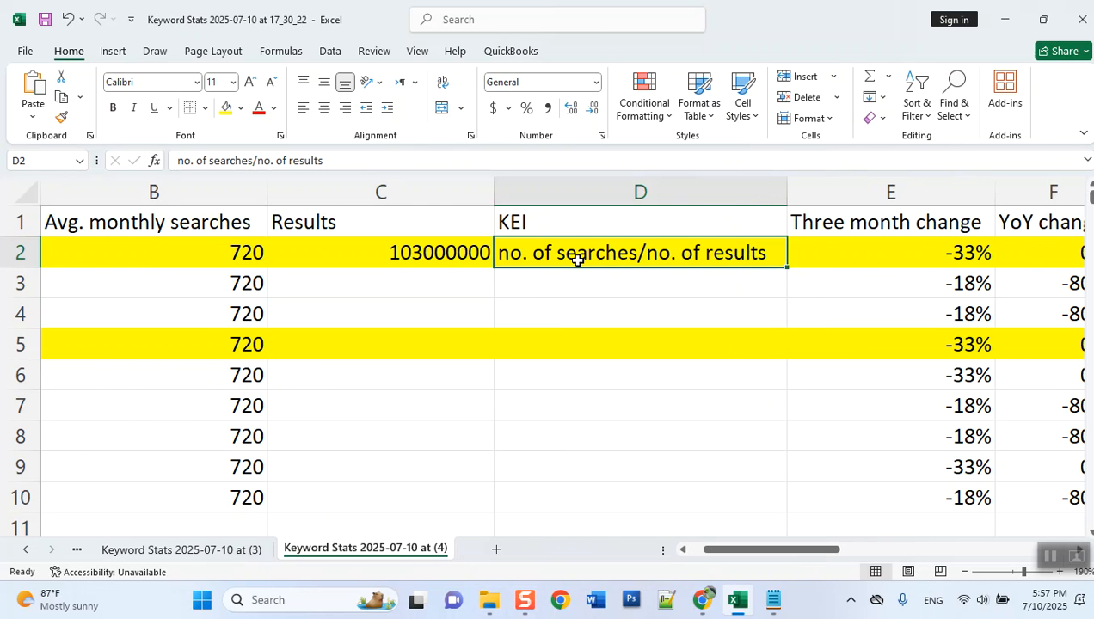
{"action": "key", "text": "Delete"}
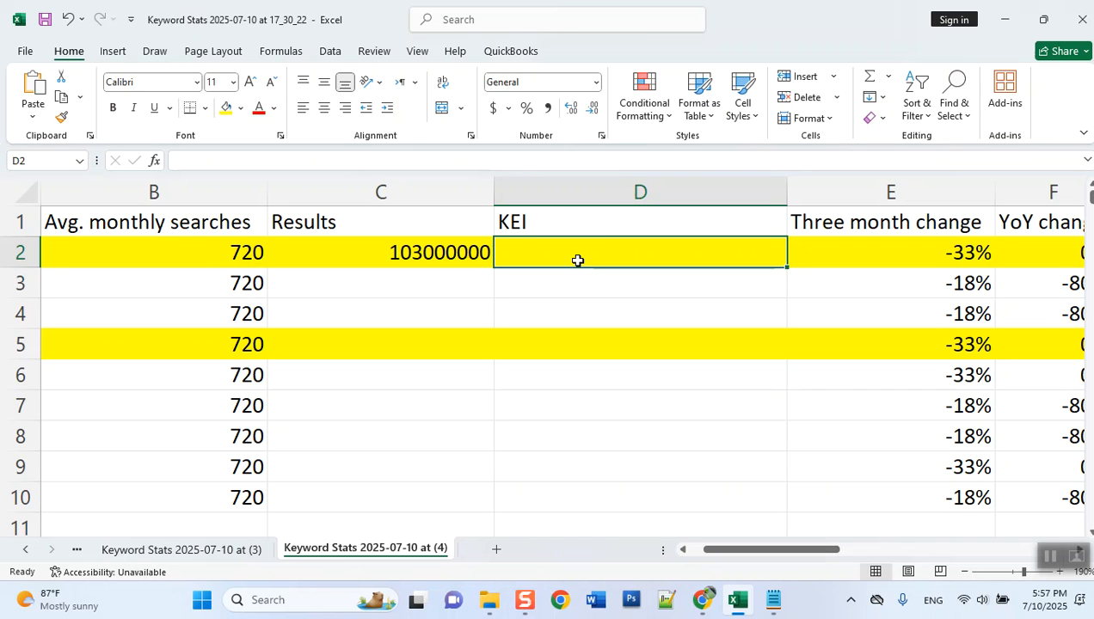
{"action": "type", "text": "="}
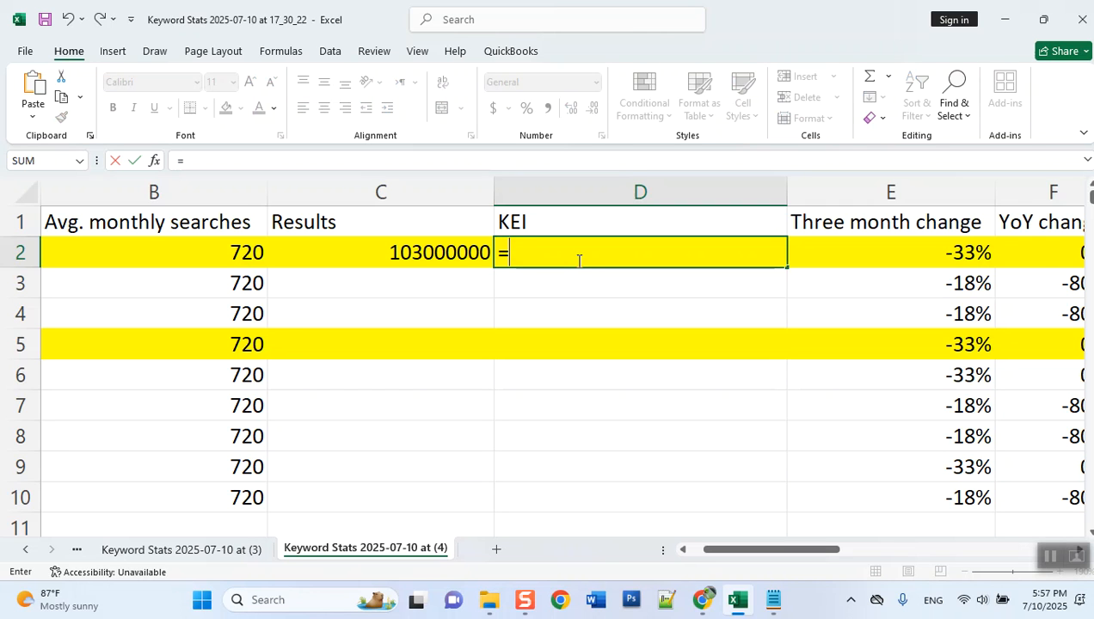
{"action": "type", "text": "b2/"}
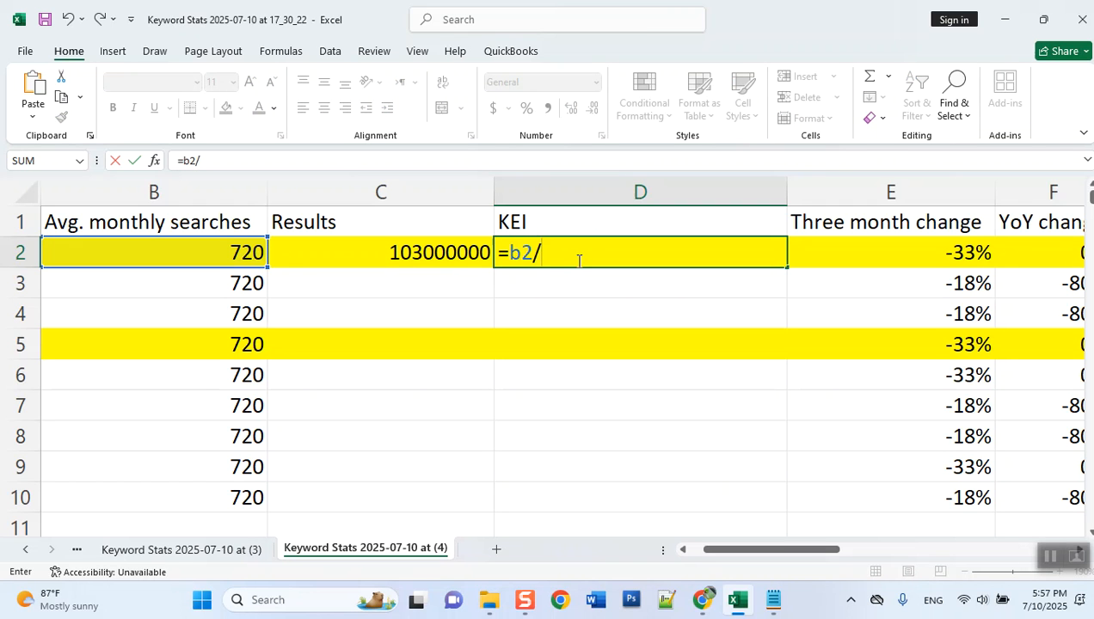
{"action": "type", "text": "c2"}
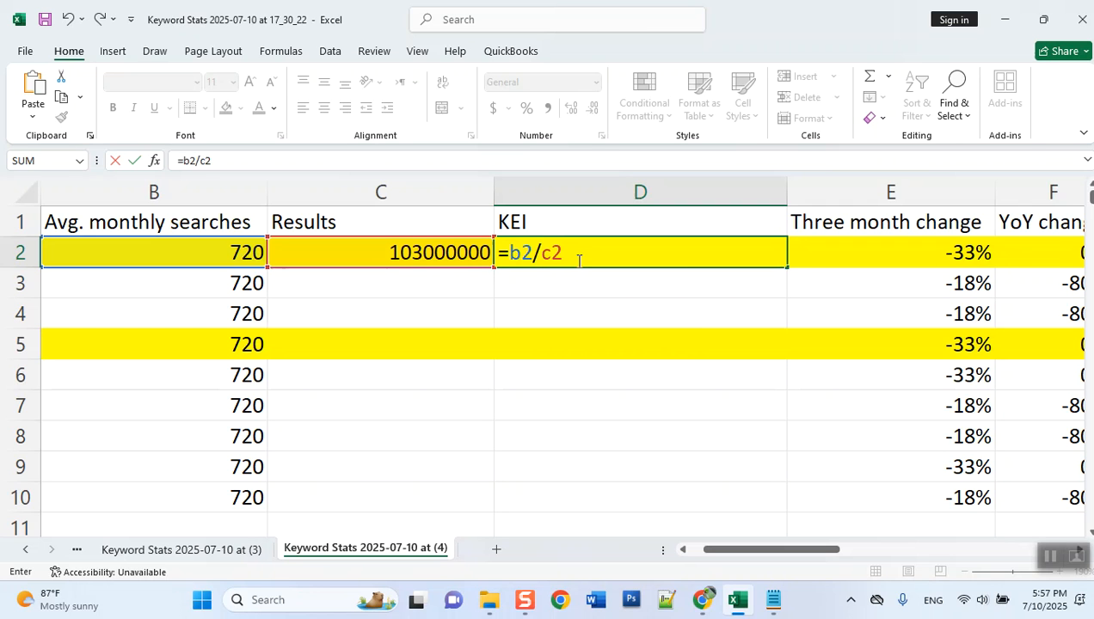
{"action": "key", "text": "Return"}
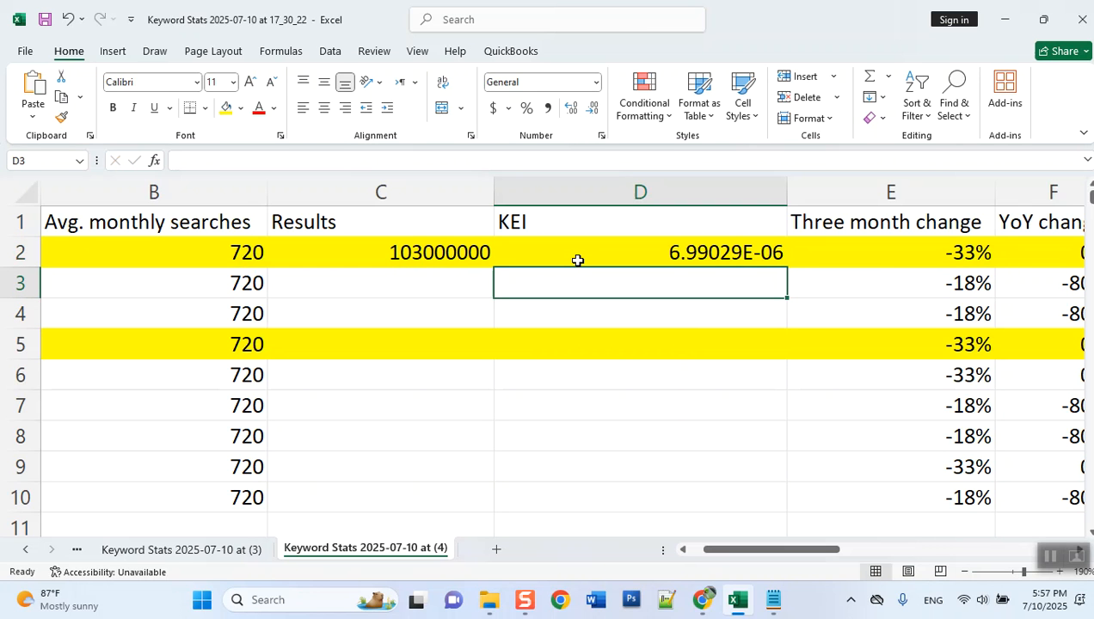
- Format KEI cell D2 in comma style with seven decimal places
{"action": "left_click", "coordinate": [577, 260]}
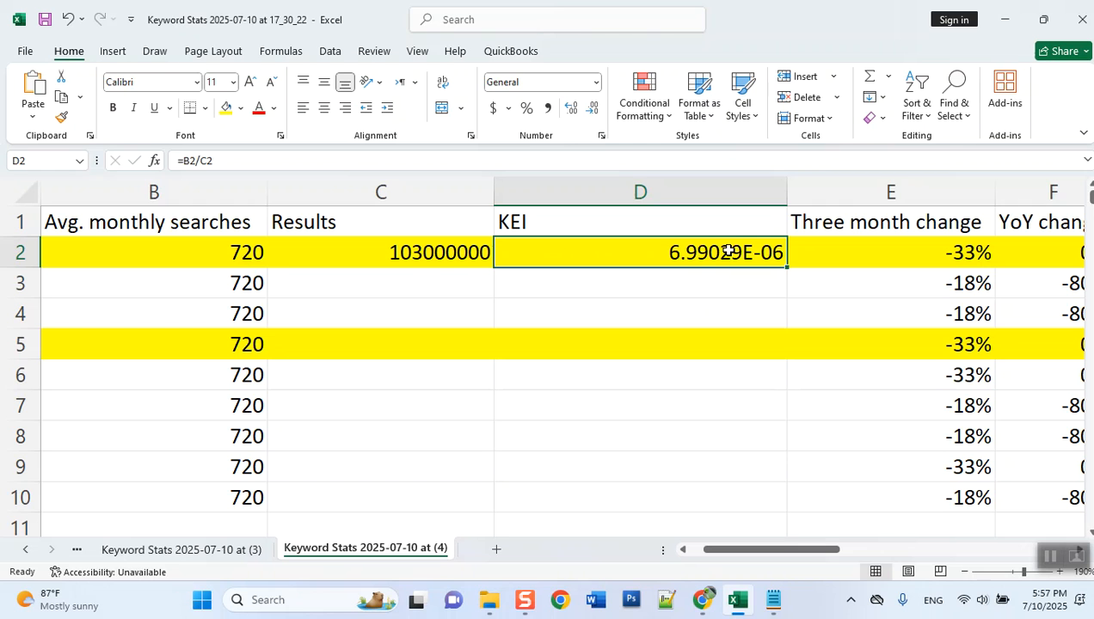
{"action": "left_click", "coordinate": [547, 110]}
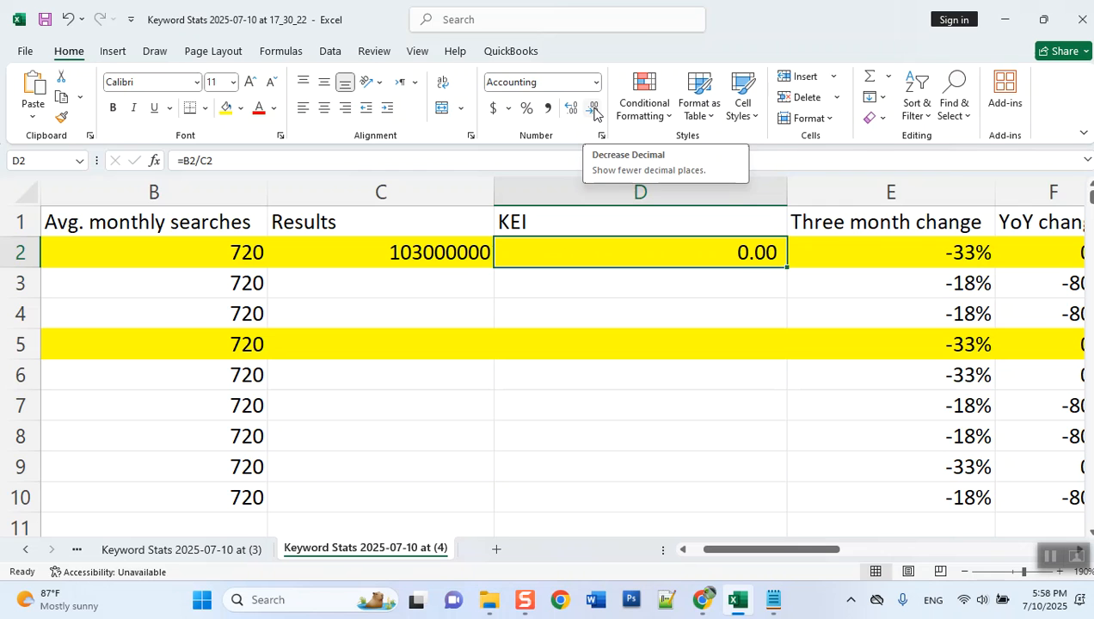
{"action": "left_click", "coordinate": [569, 114]}
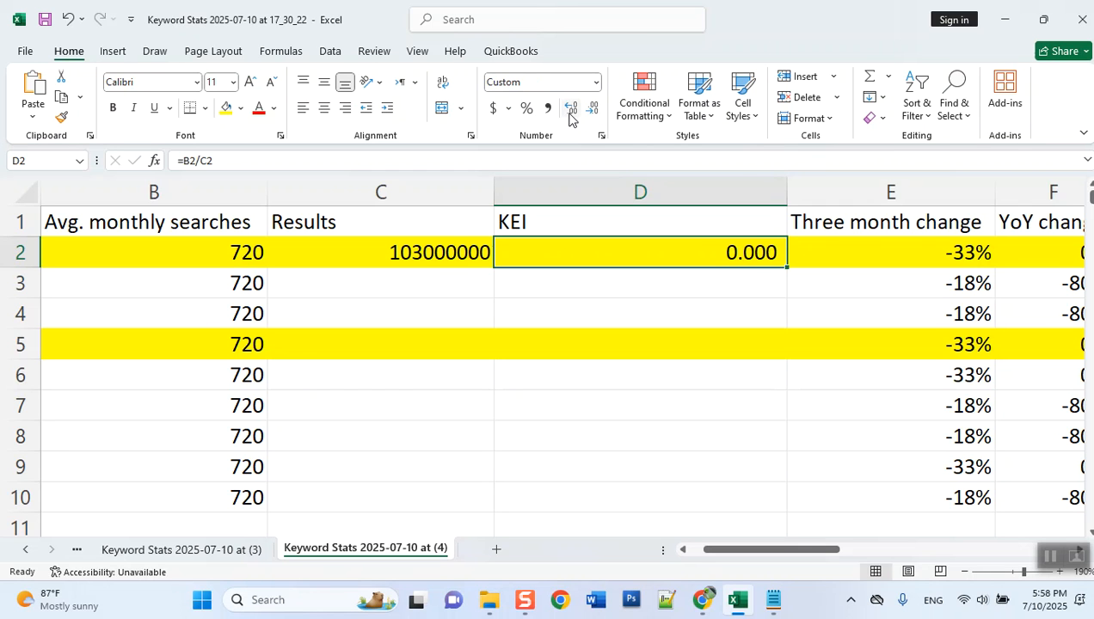
{"action": "triple_click", "coordinate": [569, 114]}
{"action": "left_click", "coordinate": [569, 114]}
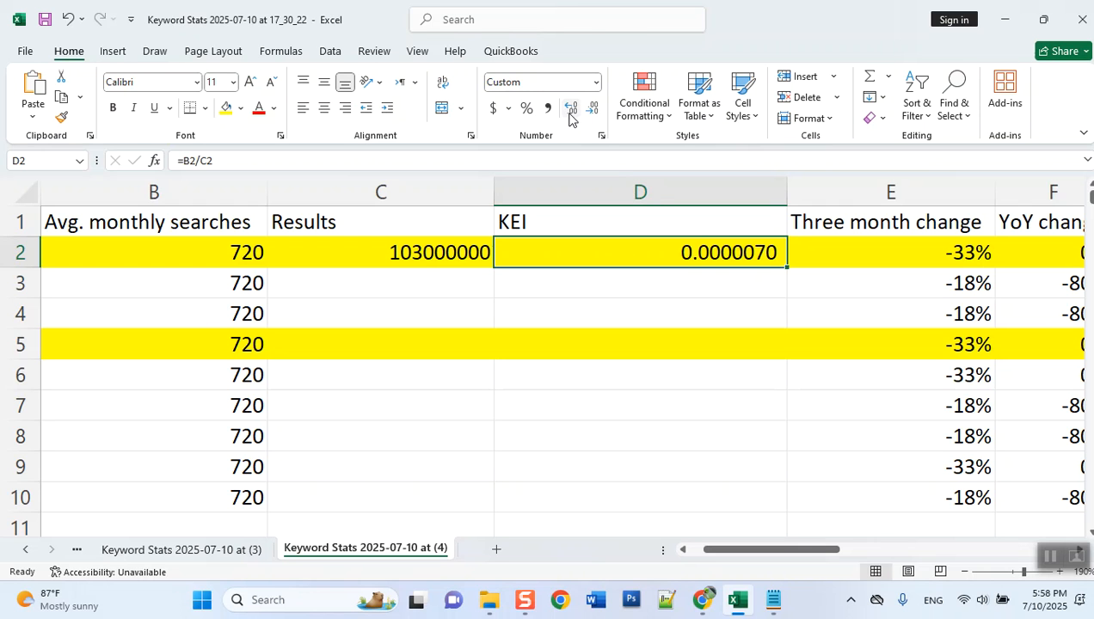
- Show KEI cell D2 with nine decimal places and fill its formula down through D10
{"action": "double_click", "coordinate": [569, 114]}
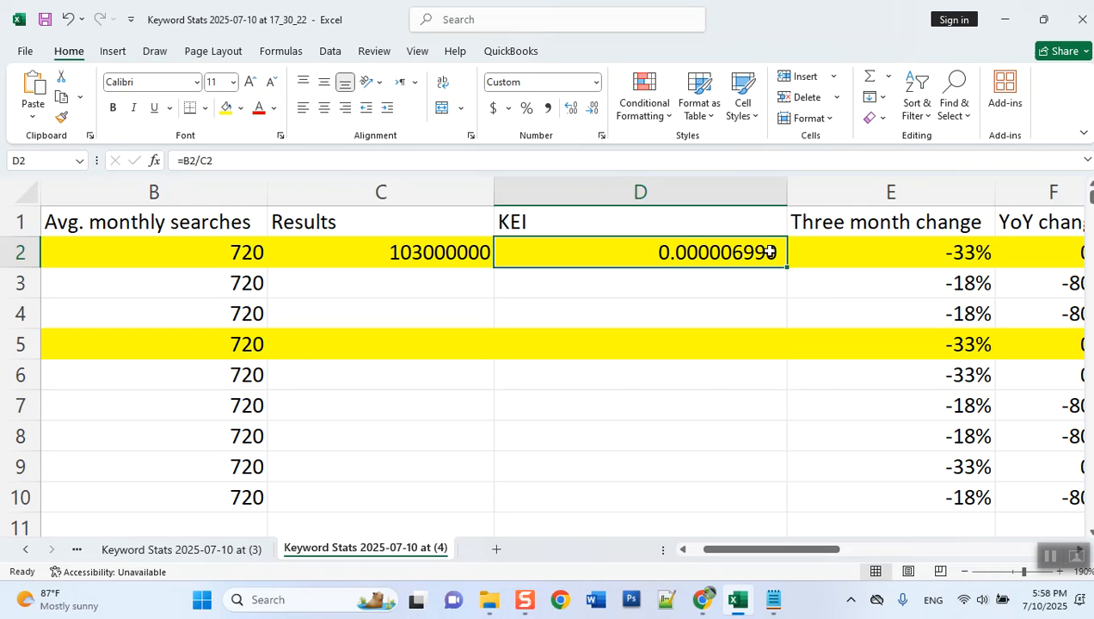
{"action": "left_click_drag", "start_coordinate": [787, 271], "coordinate": [752, 505]}
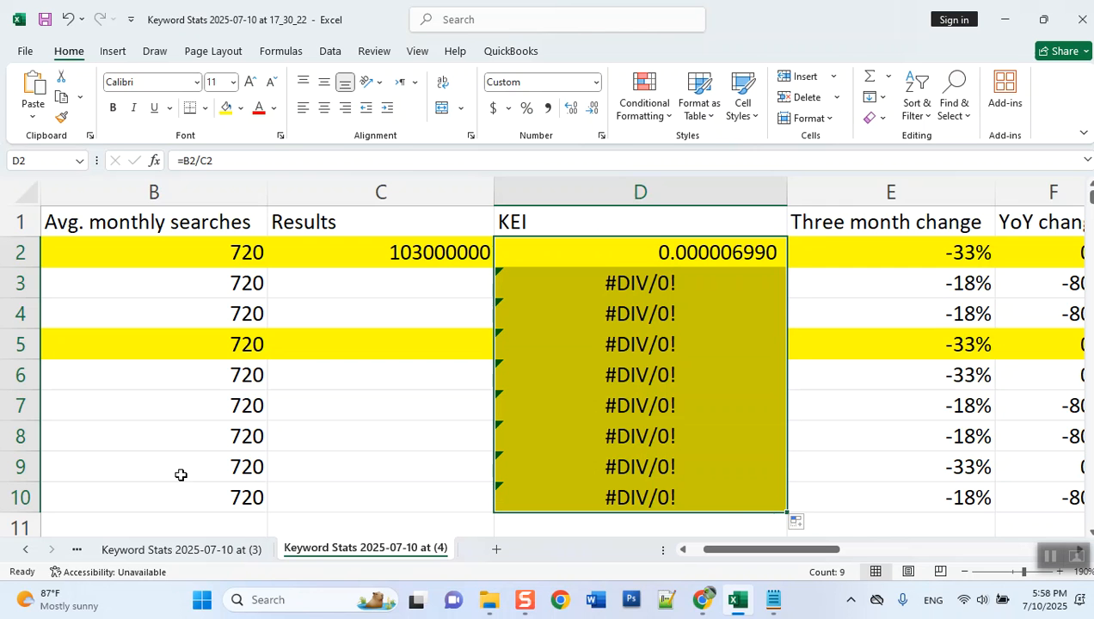
- Check which keyword in column A belongs to the empty Results cell C3
{"action": "left_click", "coordinate": [423, 281]}
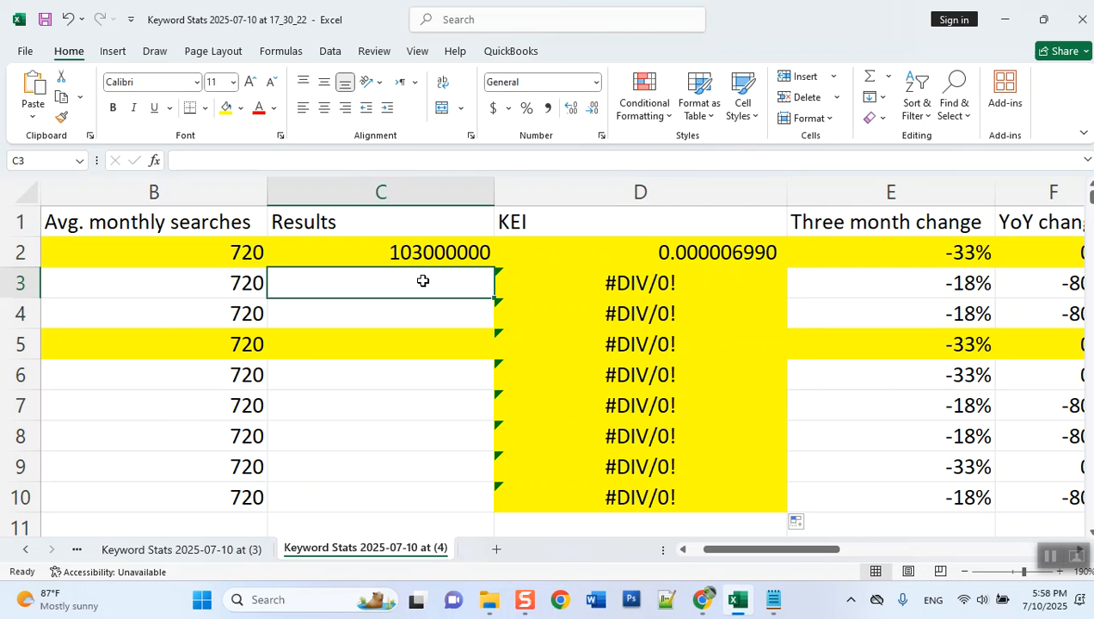
{"action": "key", "text": "Left"}
{"action": "key", "text": "Left"}
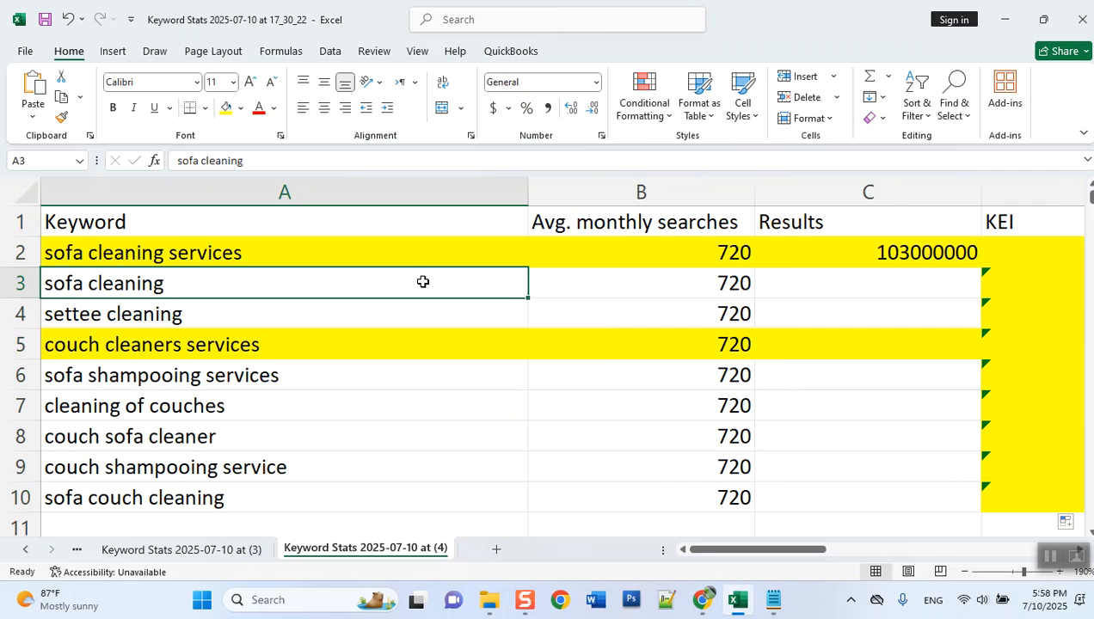
{"action": "key", "text": "Right"}
{"action": "key", "text": "Right"}
{"action": "key", "text": "Right"}
{"action": "key", "text": "Left"}
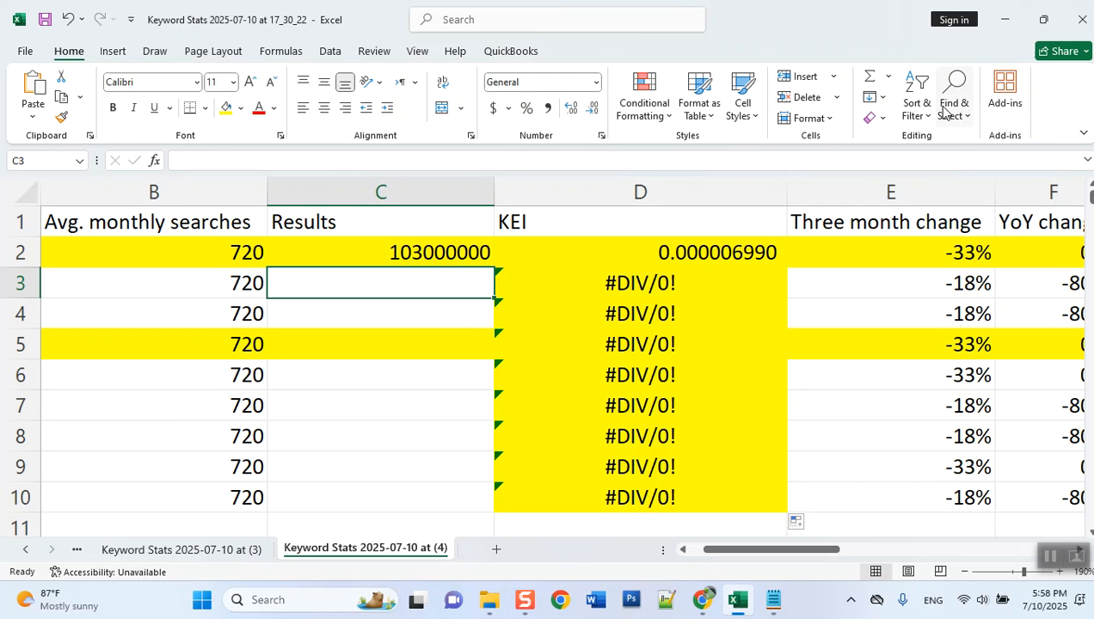
- View the sort and filter options for the KEI column, then return to cell A1
{"action": "left_click", "coordinate": [554, 227]}
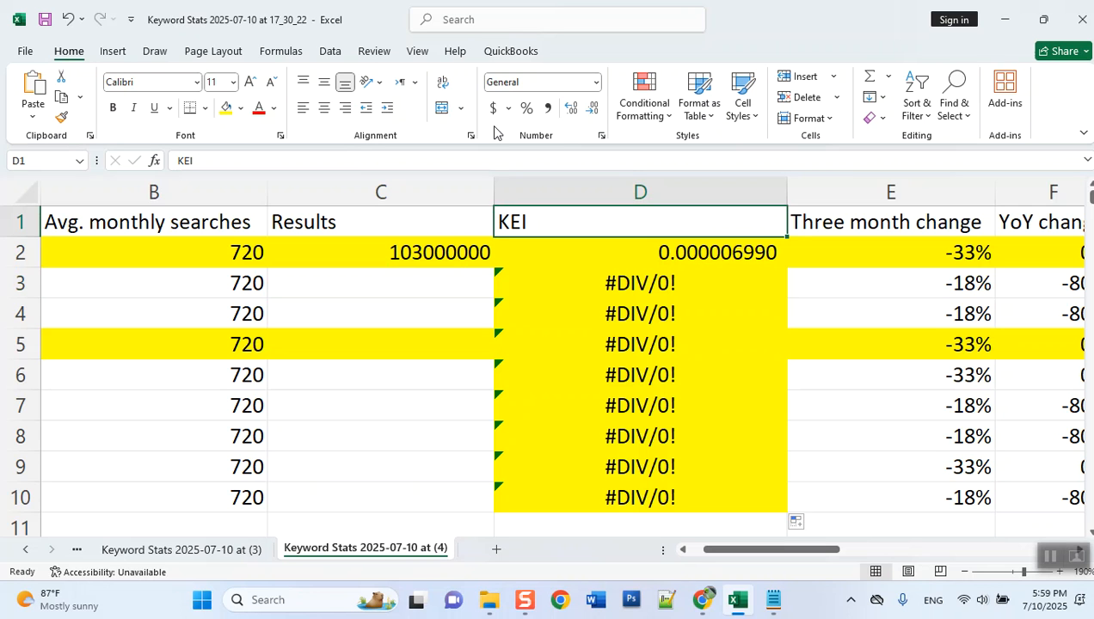
{"action": "left_click", "coordinate": [919, 110]}
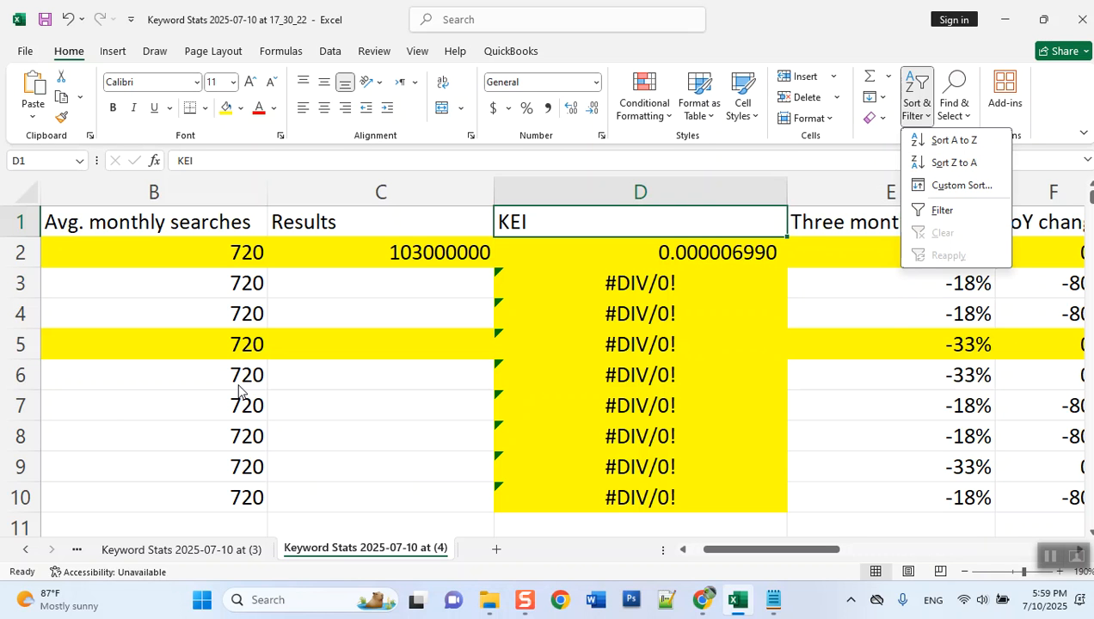
{"action": "left_click", "coordinate": [220, 348]}
{"action": "key", "text": "ctrl+Home"}
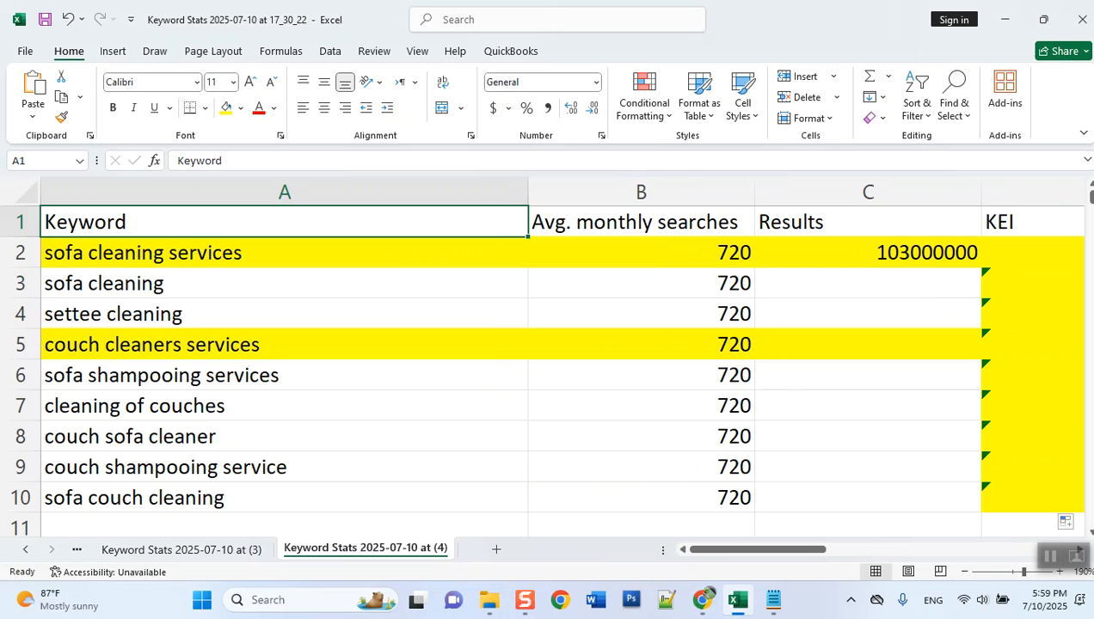
- Select keyword cell A2, then switch to Chrome and replace the Google query with the operator allintitle:
{"action": "left_click", "coordinate": [204, 256]}
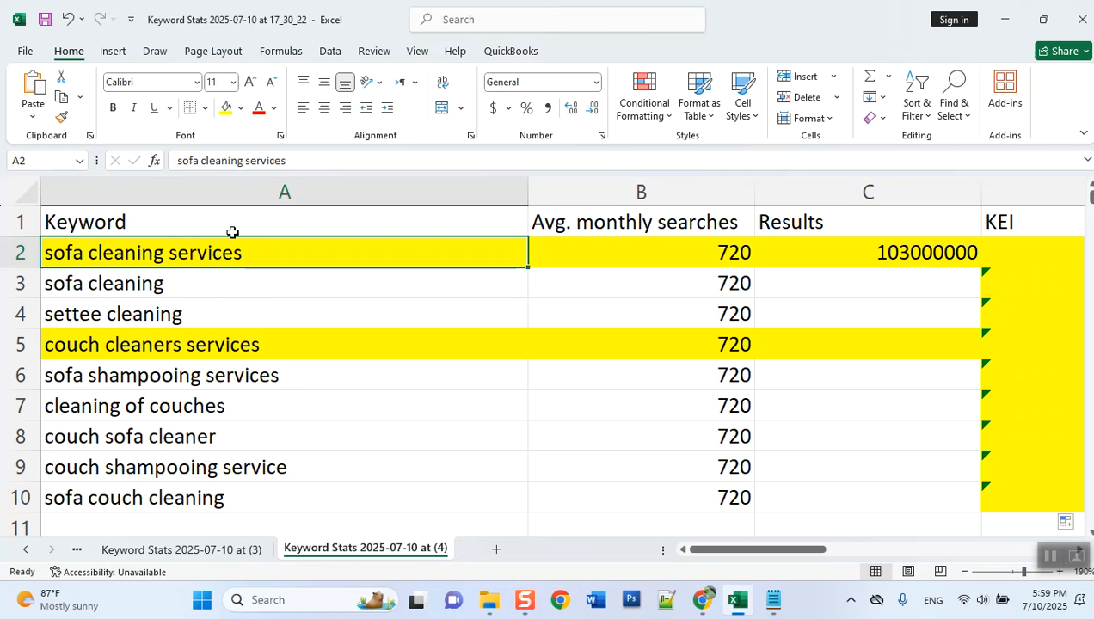
{"action": "left_click", "coordinate": [702, 599]}
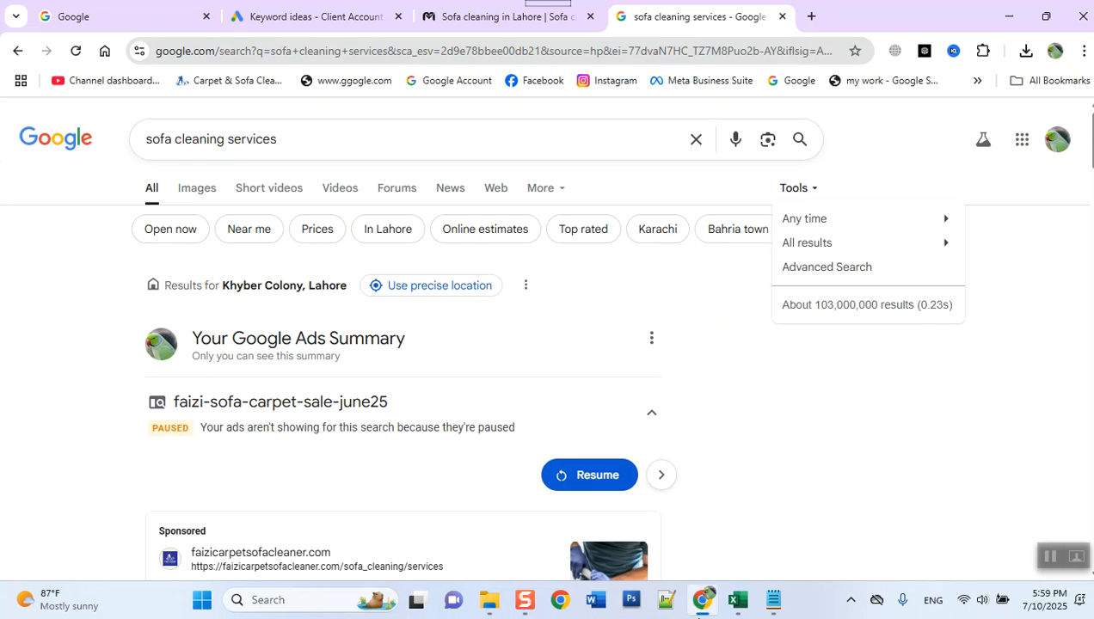
{"action": "left_click_drag", "start_coordinate": [448, 145], "coordinate": [15, 120]}
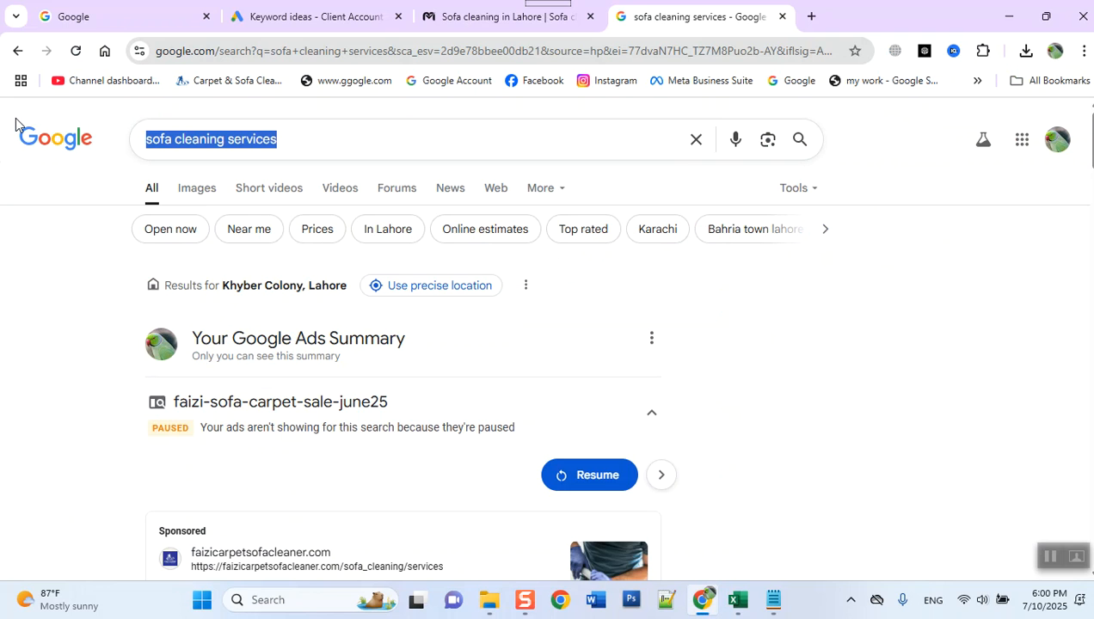
{"action": "type", "text": "all"}
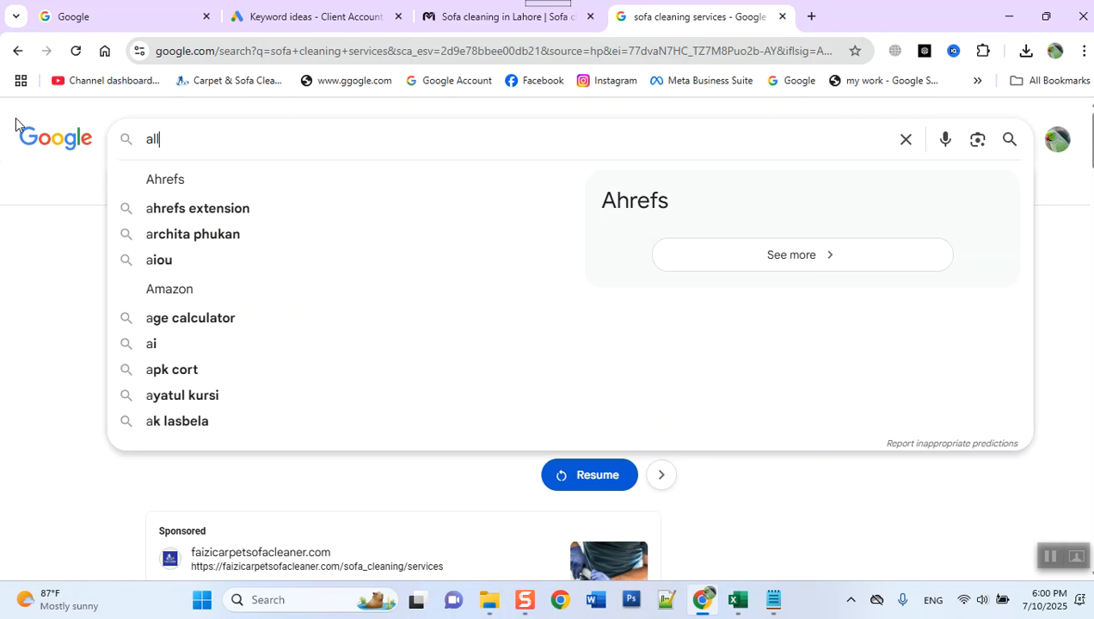
{"action": "type", "text": "intitile"}
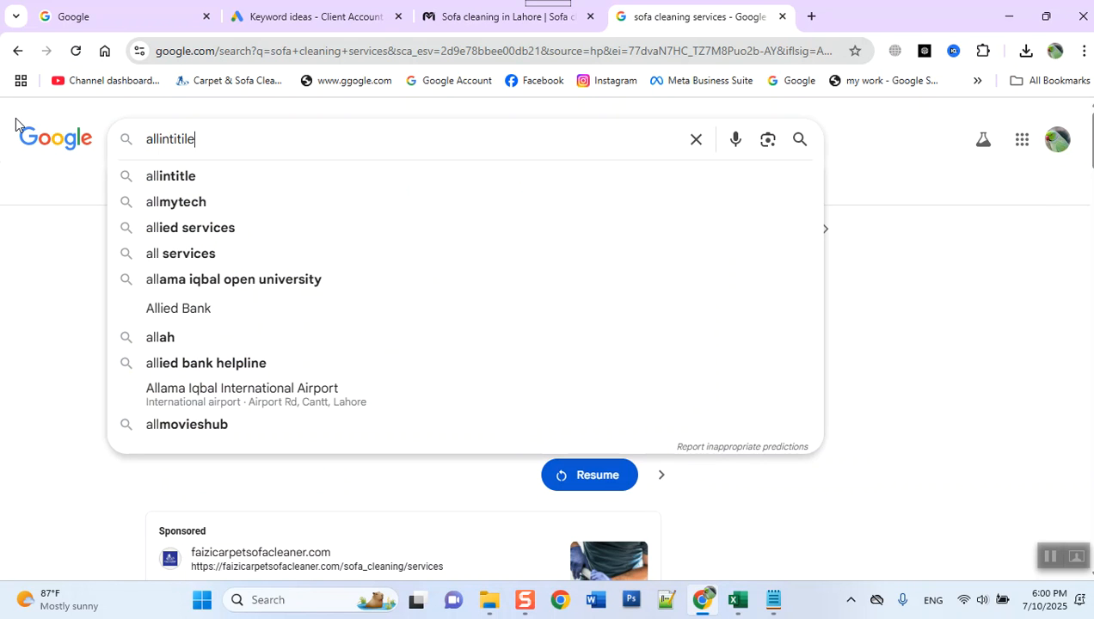
{"action": "type", "text": ":"}
{"action": "key", "text": "BackSpace"}
{"action": "key", "text": "BackSpace"}
{"action": "key", "text": "BackSpace"}
{"action": "key", "text": "BackSpace"}
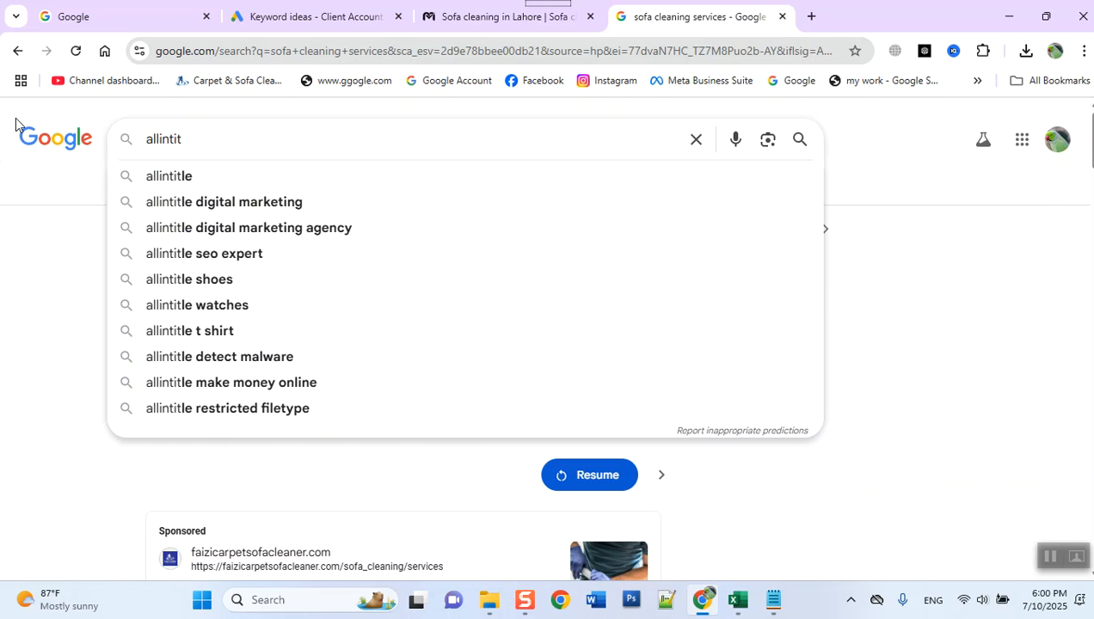
{"action": "type", "text": "i"}
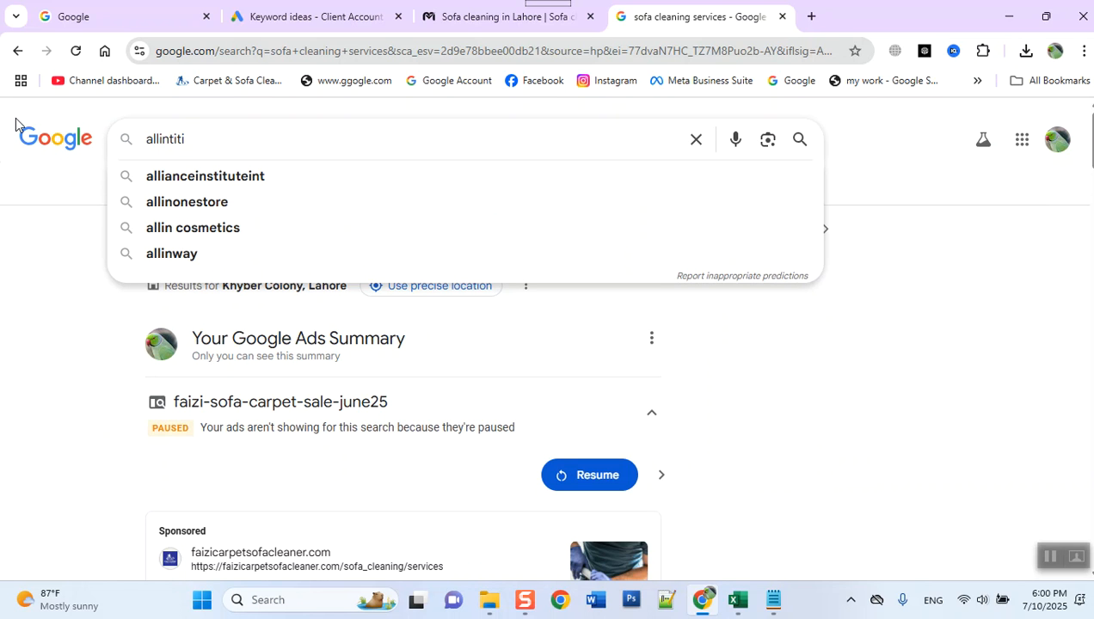
{"action": "key", "text": "BackSpace"}
{"action": "type", "text": "le"}
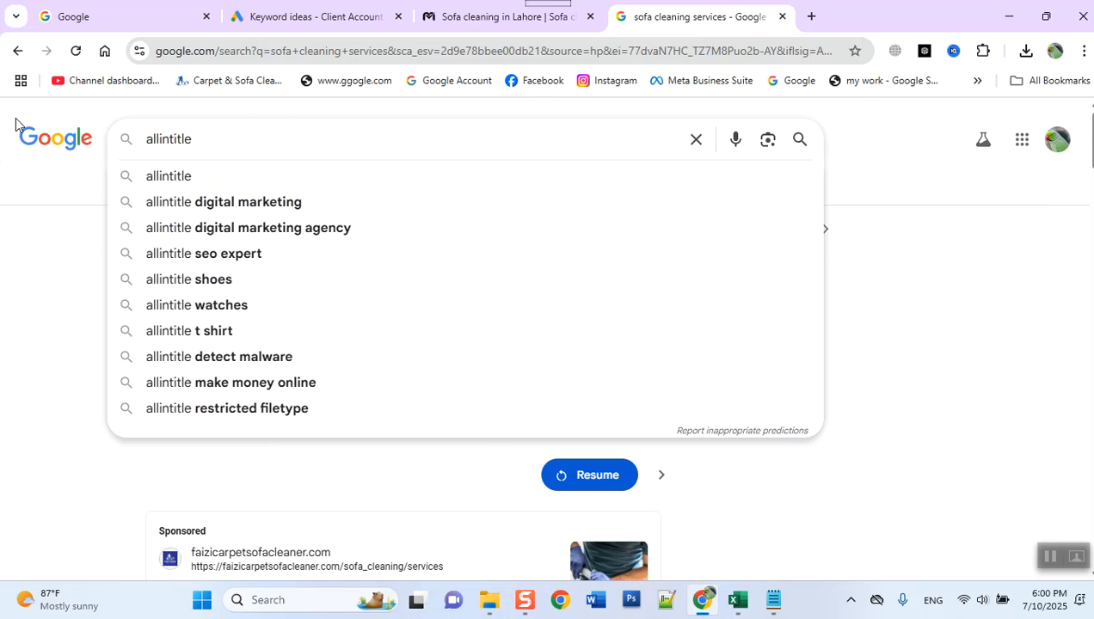
{"action": "type", "text": ":"}
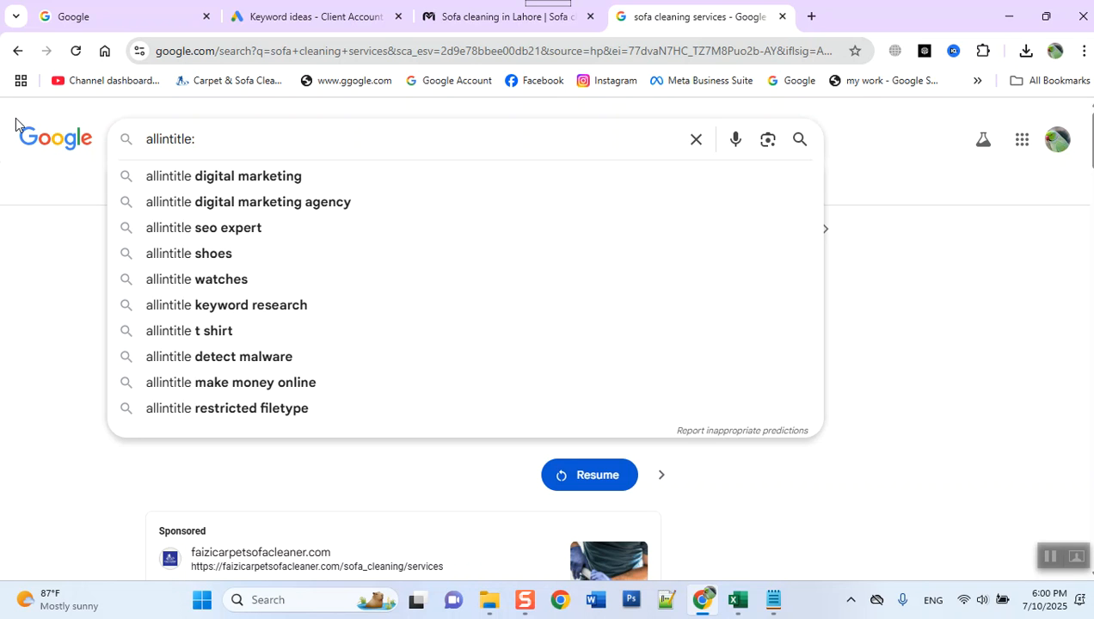
{"action": "type", "text": "\"sofa"}
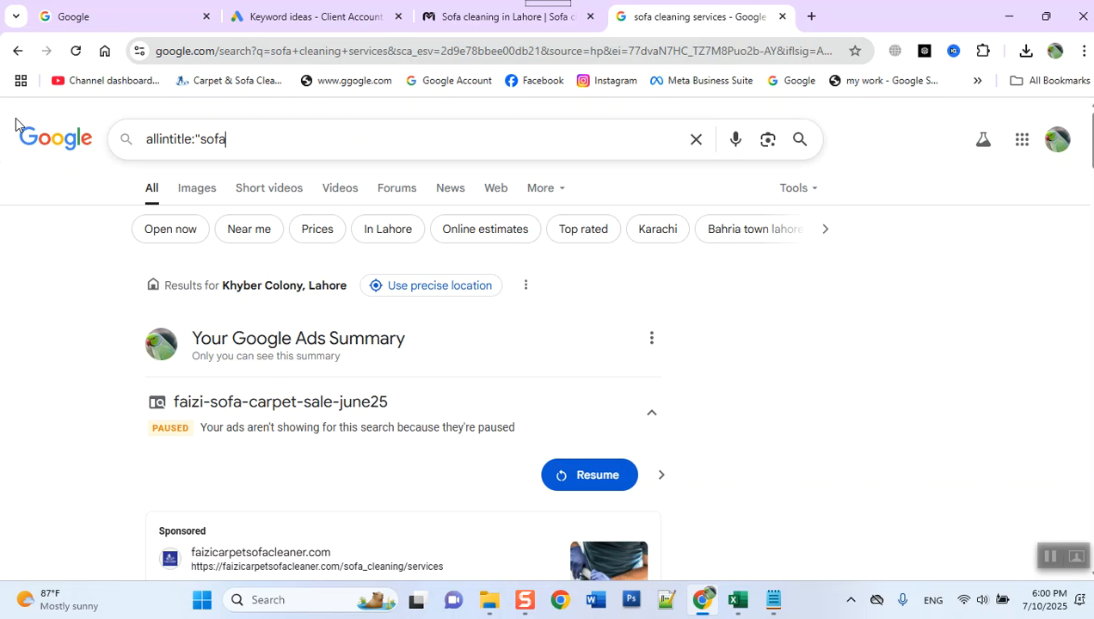
{"action": "key", "text": "BackSpace"}
{"action": "key", "text": "BackSpace"}
{"action": "key", "text": "BackSpace"}
{"action": "key", "text": "BackSpace"}
{"action": "key", "text": "BackSpace"}
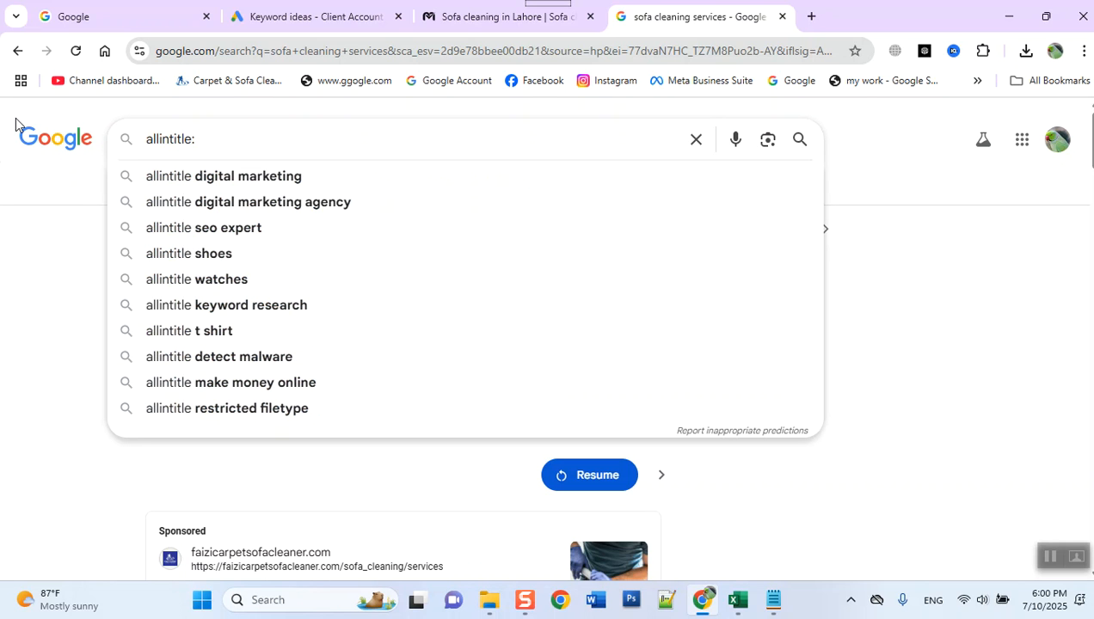
- Complete the Google query as allintitle:sofa cleaning services
{"action": "type", "text": "sofa"}
{"action": "key", "text": "Return"}
{"action": "type", "text": "cleaning services"}
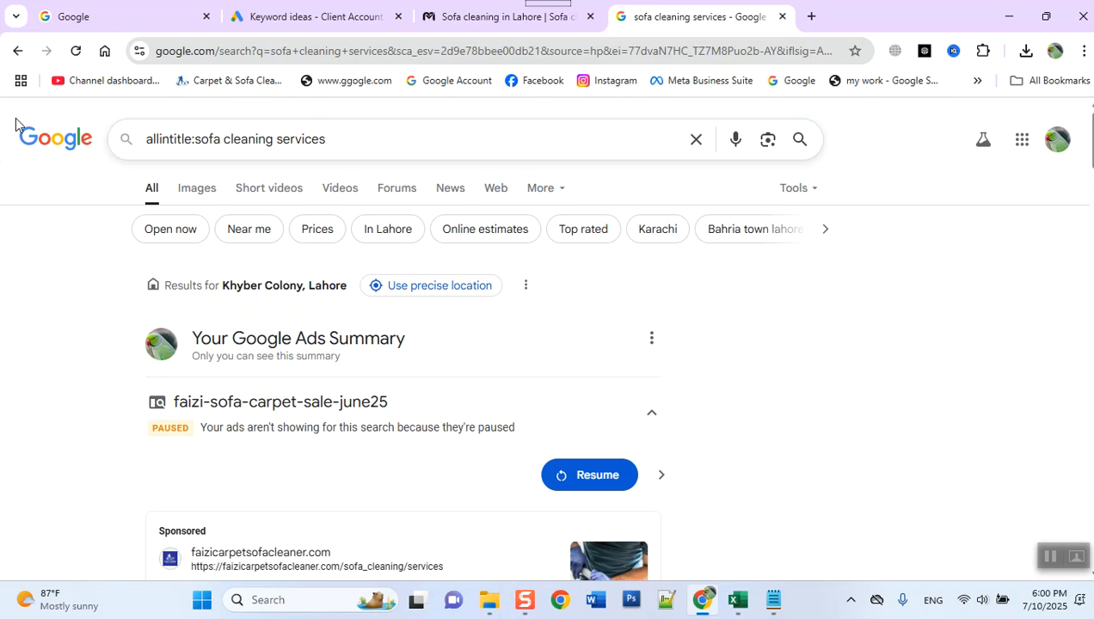
{"action": "triple_click", "coordinate": [268, 139]}
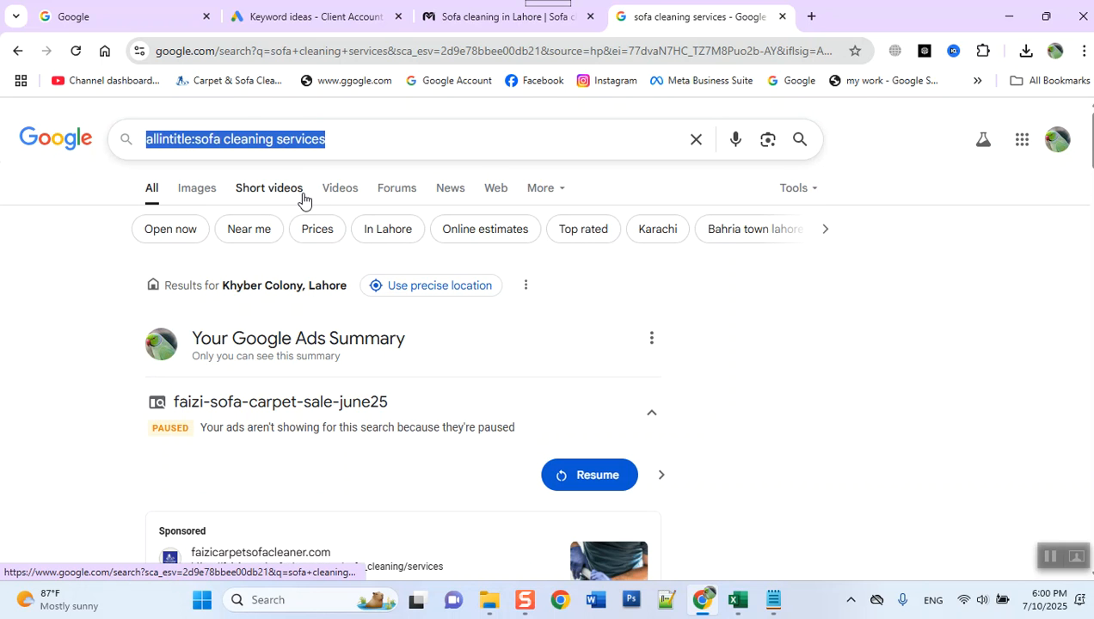
{"action": "type", "text": "https://mahircompany.com/sofa-cleaning-services-lahore"}
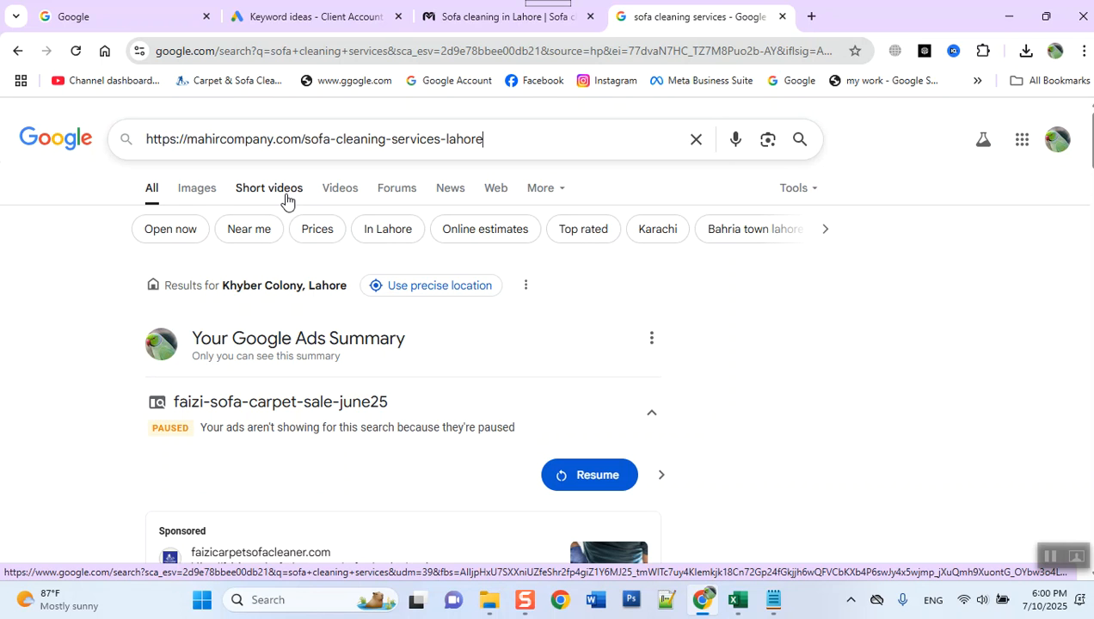
{"action": "double_click", "coordinate": [288, 138]}
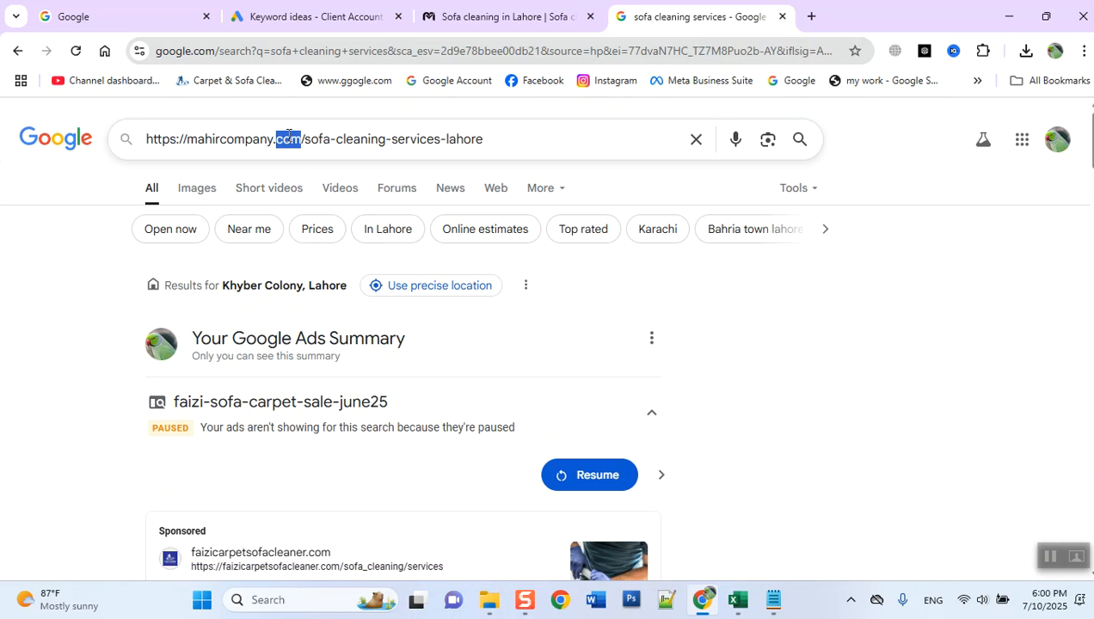
{"action": "triple_click", "coordinate": [288, 138]}
{"action": "key", "text": "ctrl+z"}
{"action": "key", "text": "ctrl+c"}
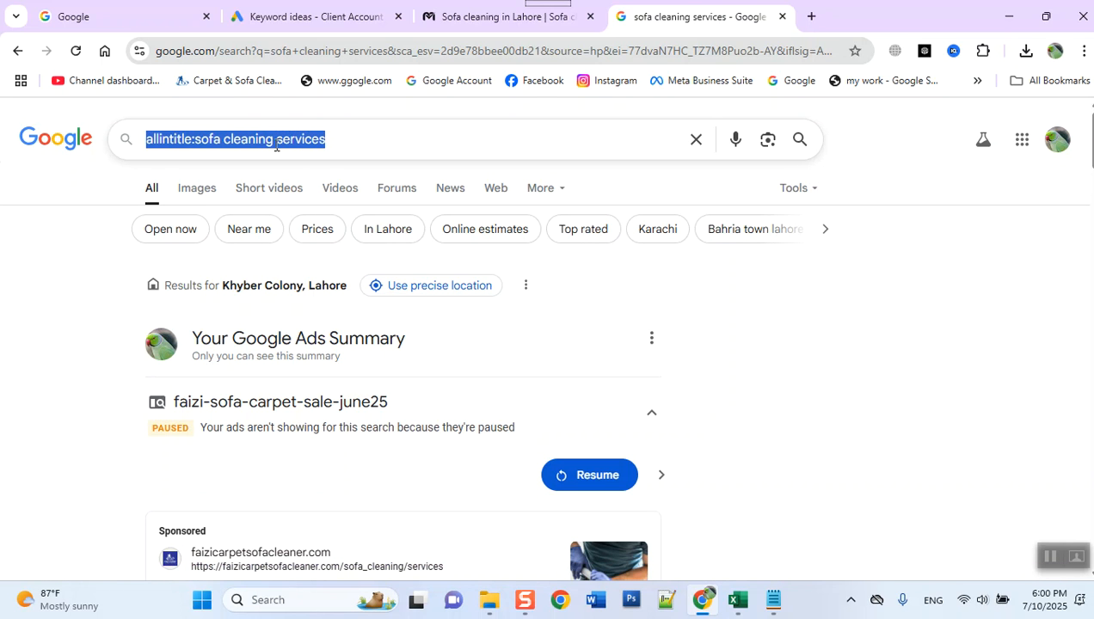
- Switch to Notepad and replace the KEYWORD EFFECTINESS INDEX text with the copied query allintitle:sofa cleaning services
{"action": "left_click", "coordinate": [773, 600]}
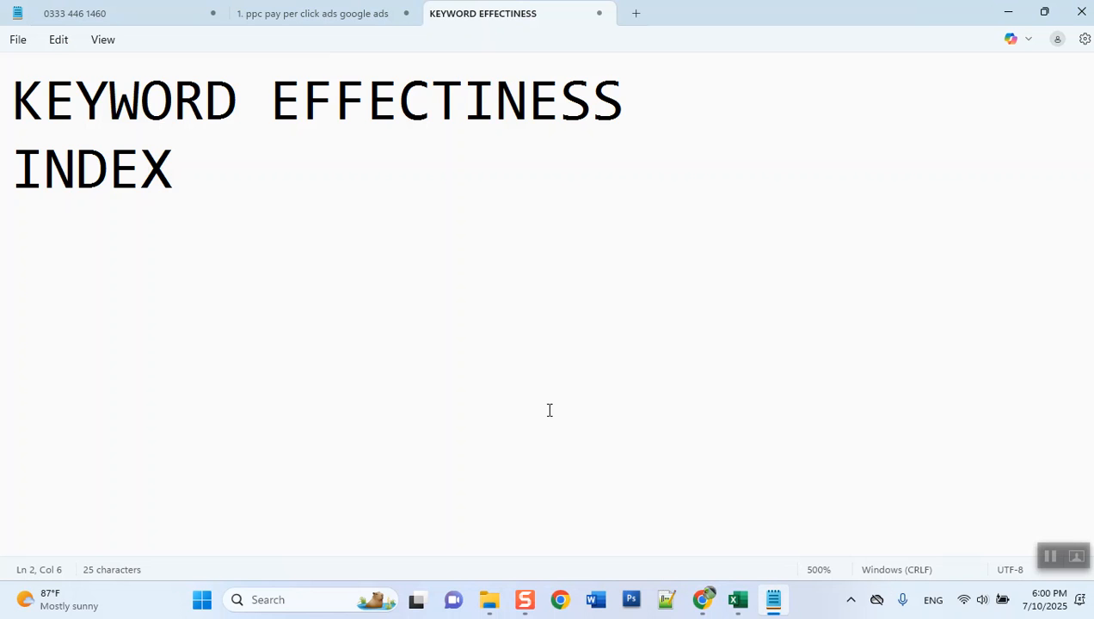
{"action": "left_click_drag", "start_coordinate": [29, 76], "coordinate": [473, 213]}
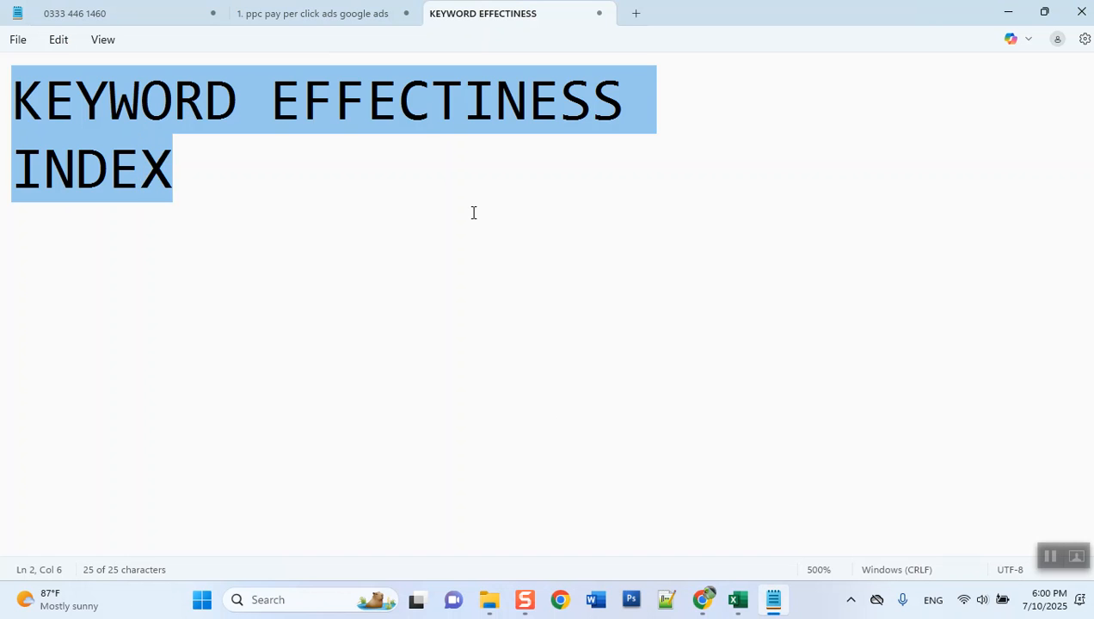
{"action": "key", "text": "ctrl+v"}
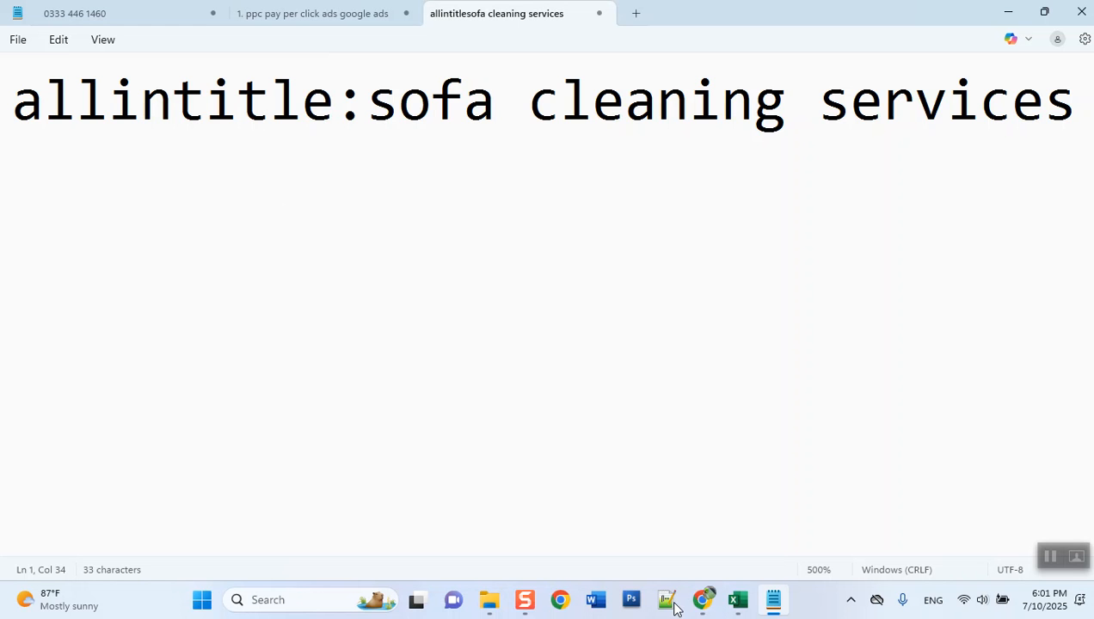
- Return to Chrome, run the Google search for allintitle:sofa cleaning services, and look through the results page
{"action": "left_click", "coordinate": [702, 599]}
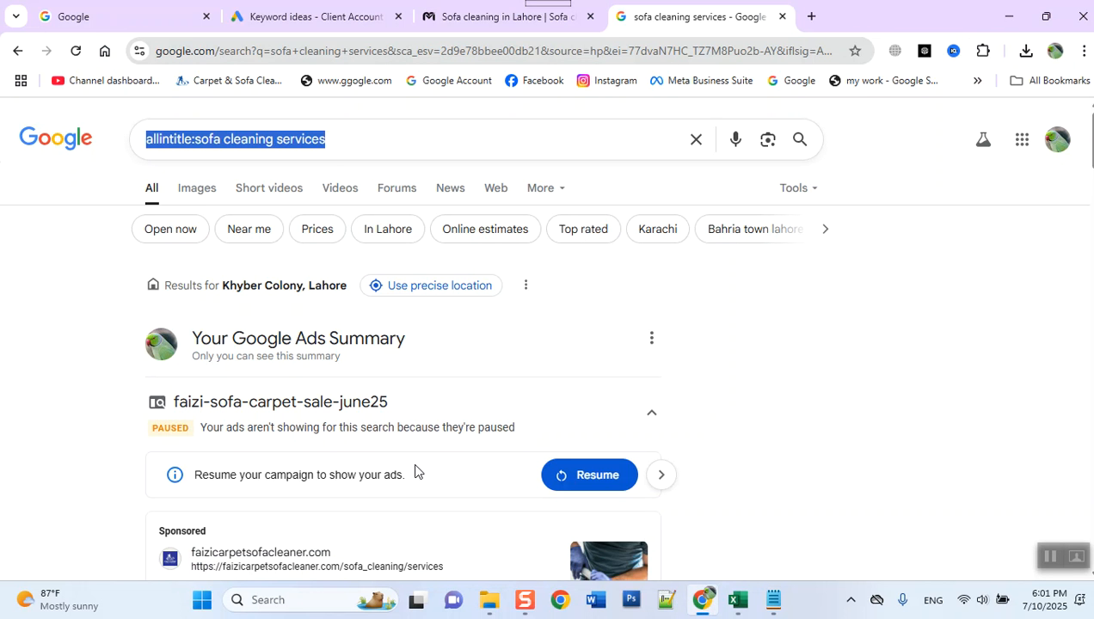
{"action": "key", "text": "Return"}
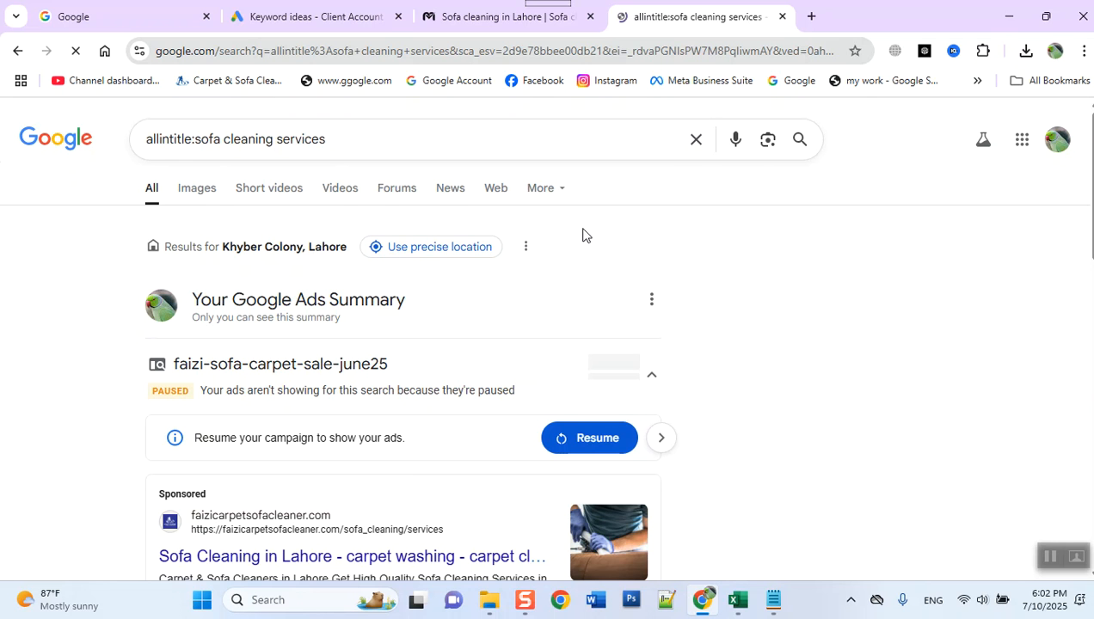
{"action": "scroll", "coordinate": [533, 280], "scroll_direction": "down", "scroll_amount": 5}
{"action": "scroll", "coordinate": [530, 285], "scroll_direction": "up", "scroll_amount": 5}
{"action": "scroll", "coordinate": [540, 397], "scroll_direction": "down", "scroll_amount": 3}
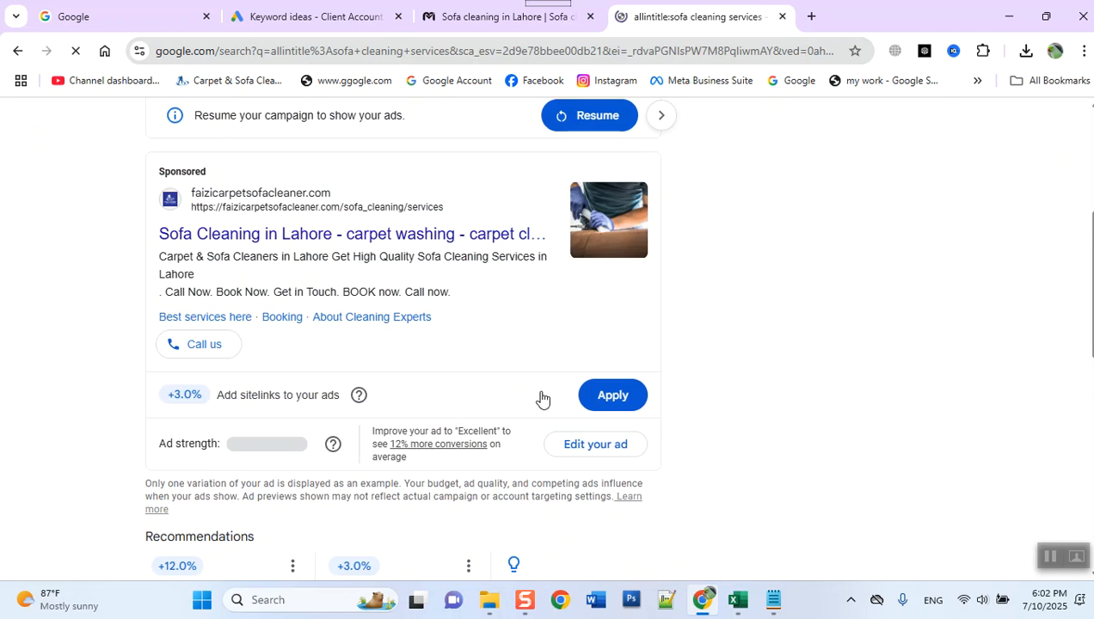
{"action": "scroll", "coordinate": [781, 389], "scroll_direction": "up", "scroll_amount": 3}
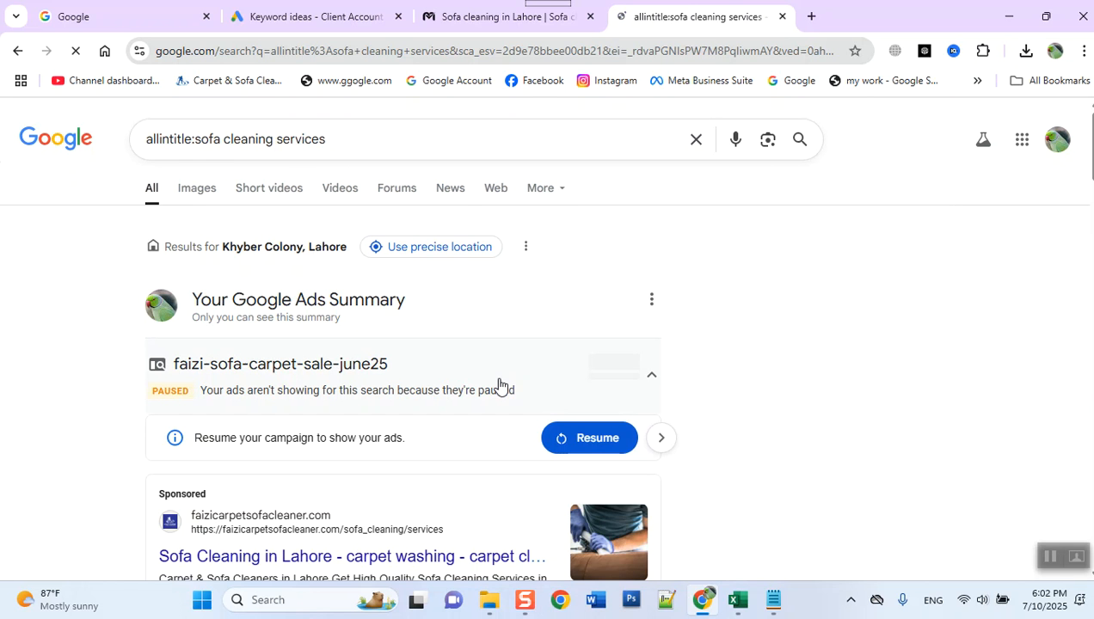
{"action": "scroll", "coordinate": [492, 384], "scroll_direction": "down", "scroll_amount": 5}
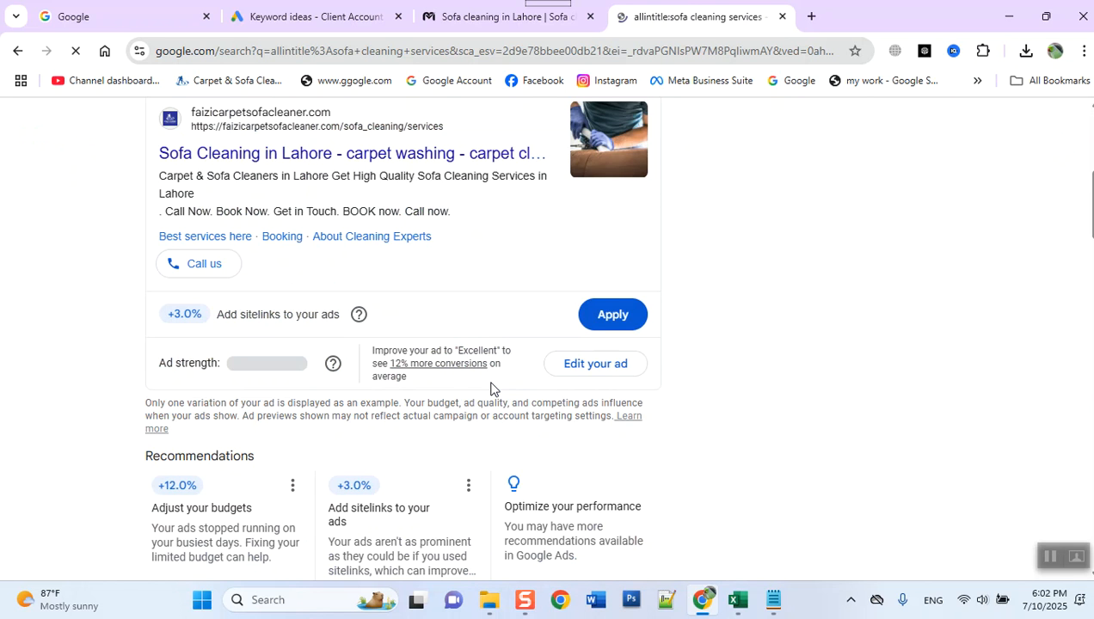
{"action": "scroll", "coordinate": [490, 389], "scroll_direction": "up", "scroll_amount": 3}
{"action": "scroll", "coordinate": [491, 392], "scroll_direction": "up", "scroll_amount": 2}
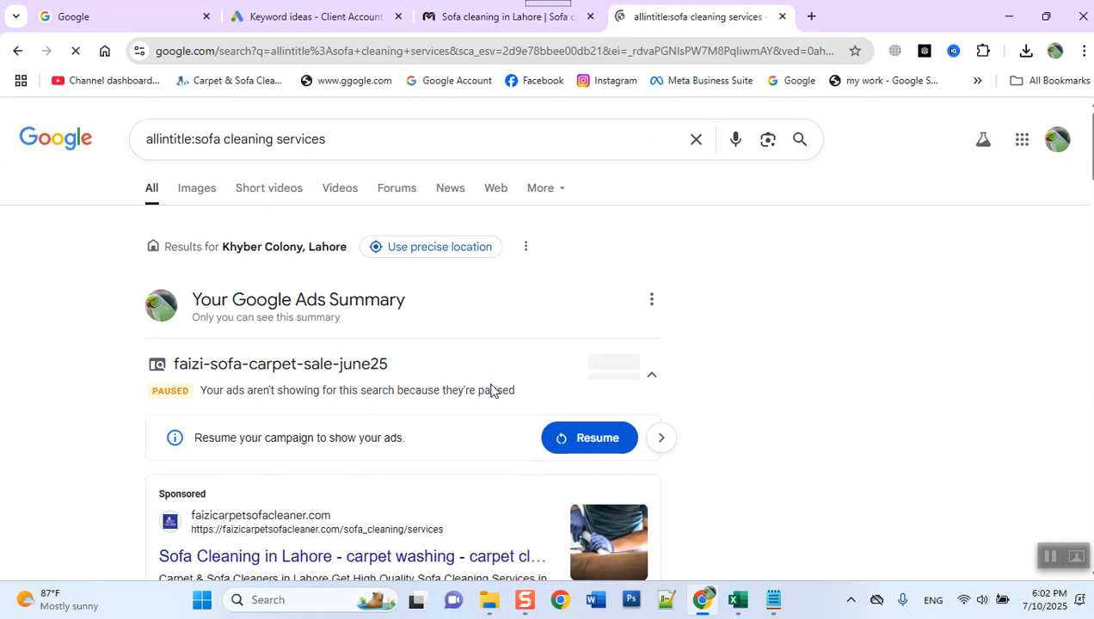
- Copy the query allintitle:sofa cleaning services and open a new window with the Chrome profile listed just before Marketing
{"action": "triple_click", "coordinate": [269, 139]}
{"action": "key", "text": "ctrl+c"}
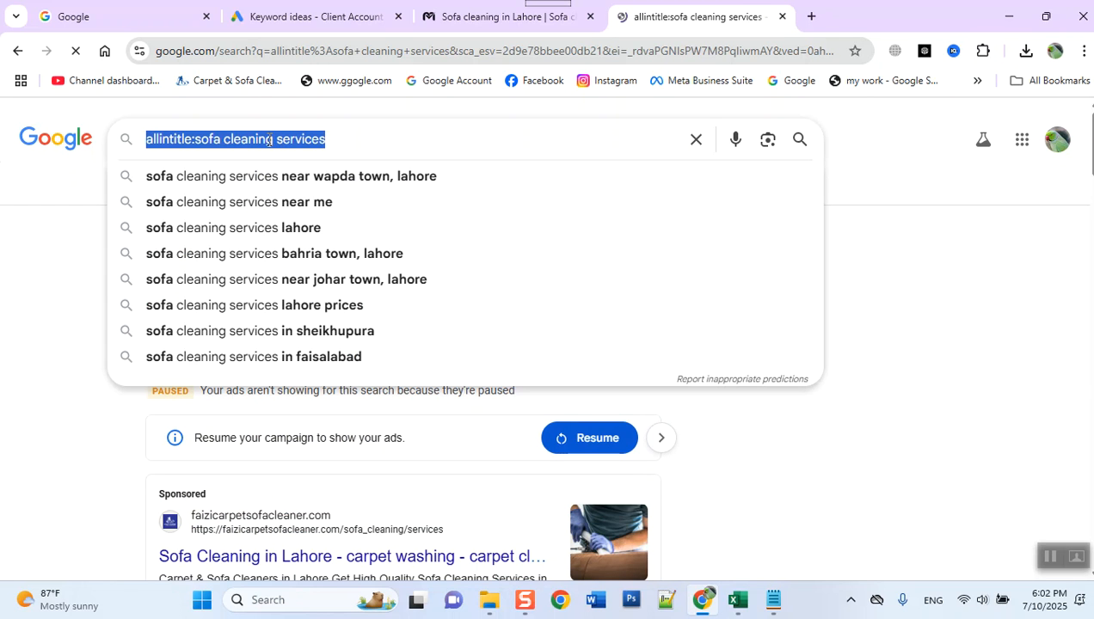
{"action": "left_click", "coordinate": [1085, 53]}
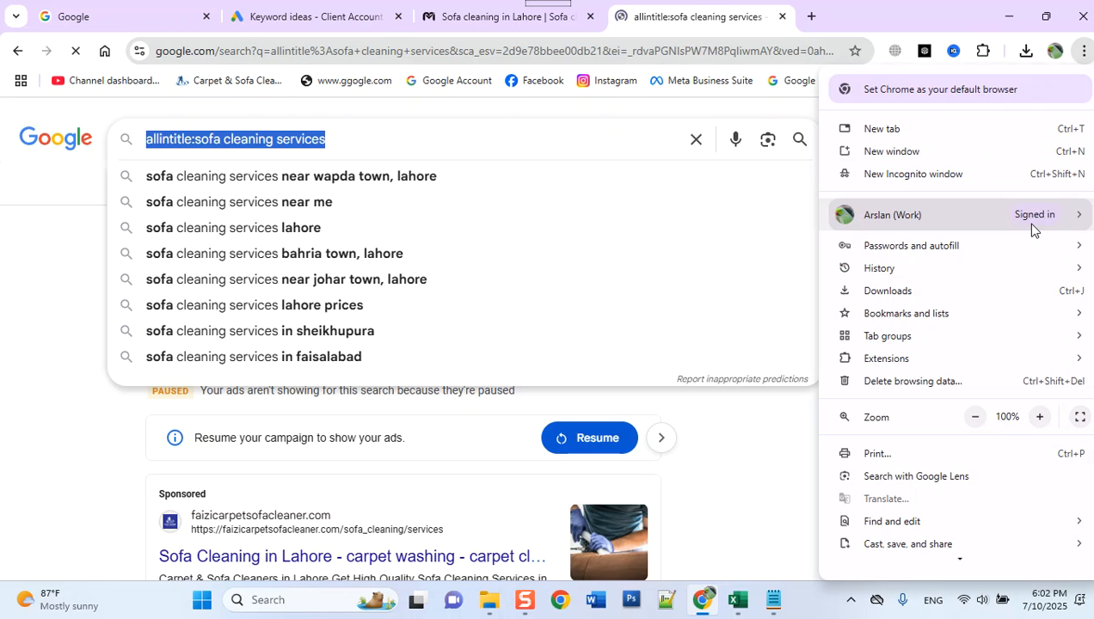
{"action": "mouse_move", "coordinate": [1031, 229]}
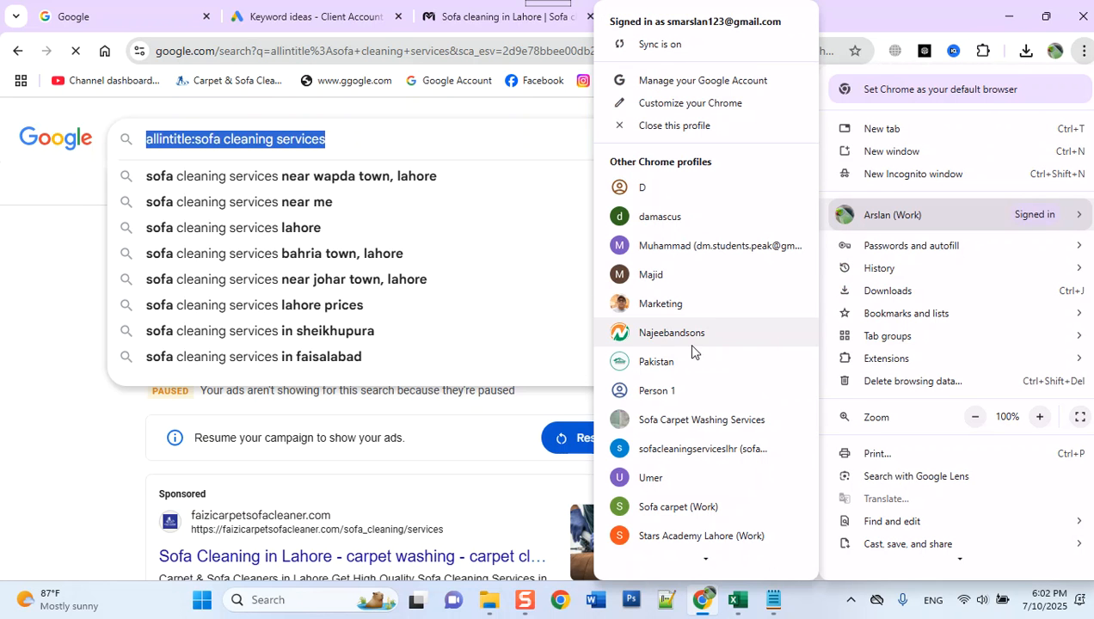
{"action": "left_click", "coordinate": [676, 277]}
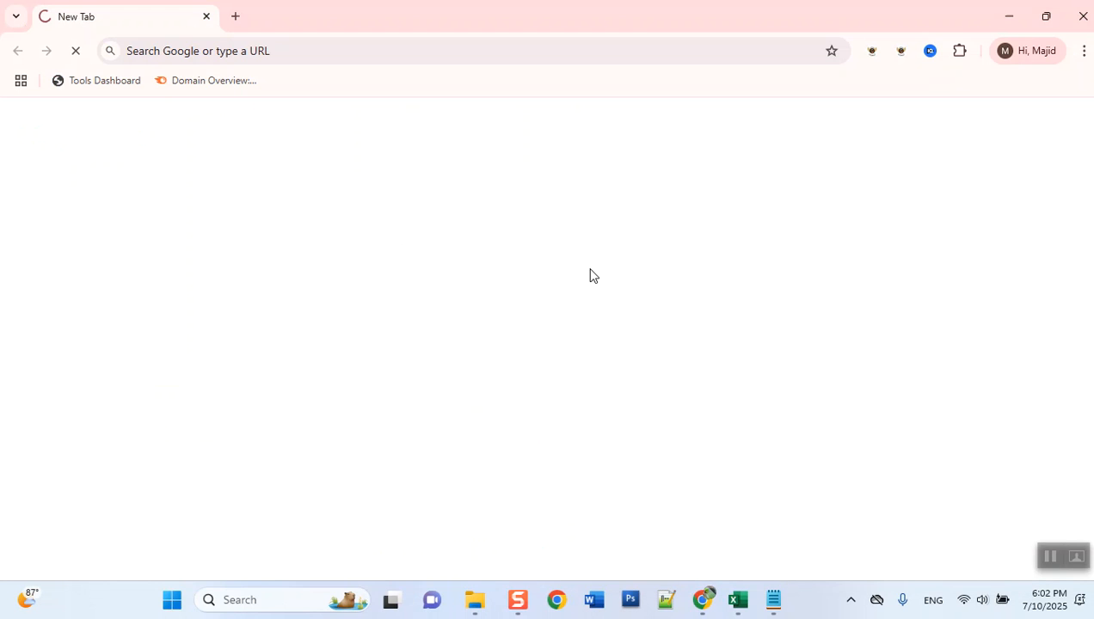
- Run a Google search for the copied query allintitle:sofa cleaning services in the other profile's window
{"action": "left_click", "coordinate": [197, 46]}
{"action": "key", "text": "ctrl+v"}
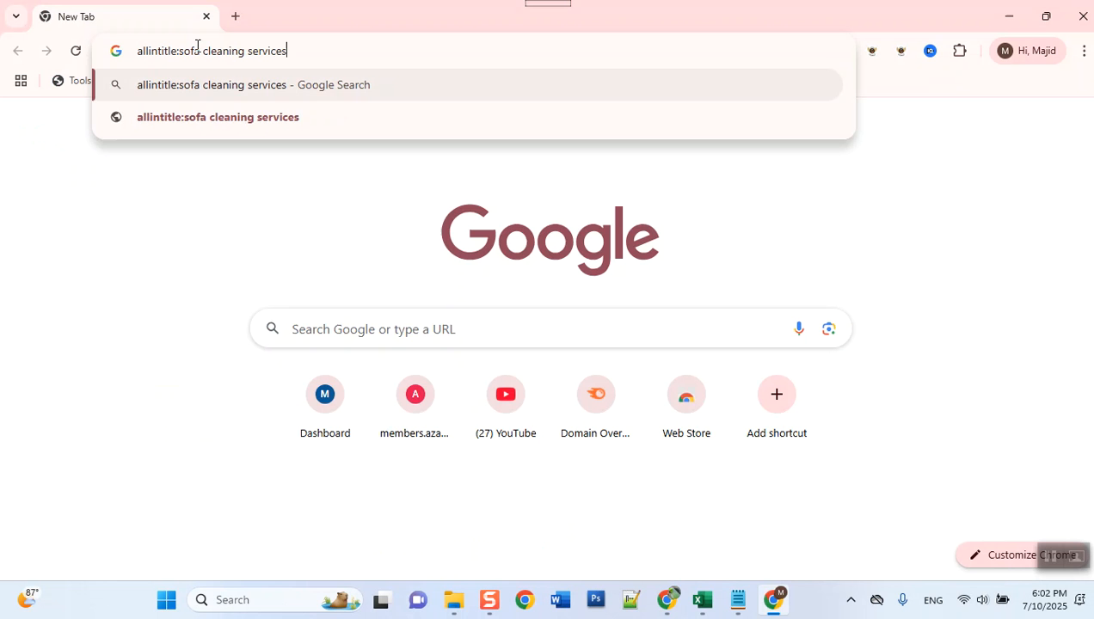
{"action": "key", "text": "Return"}
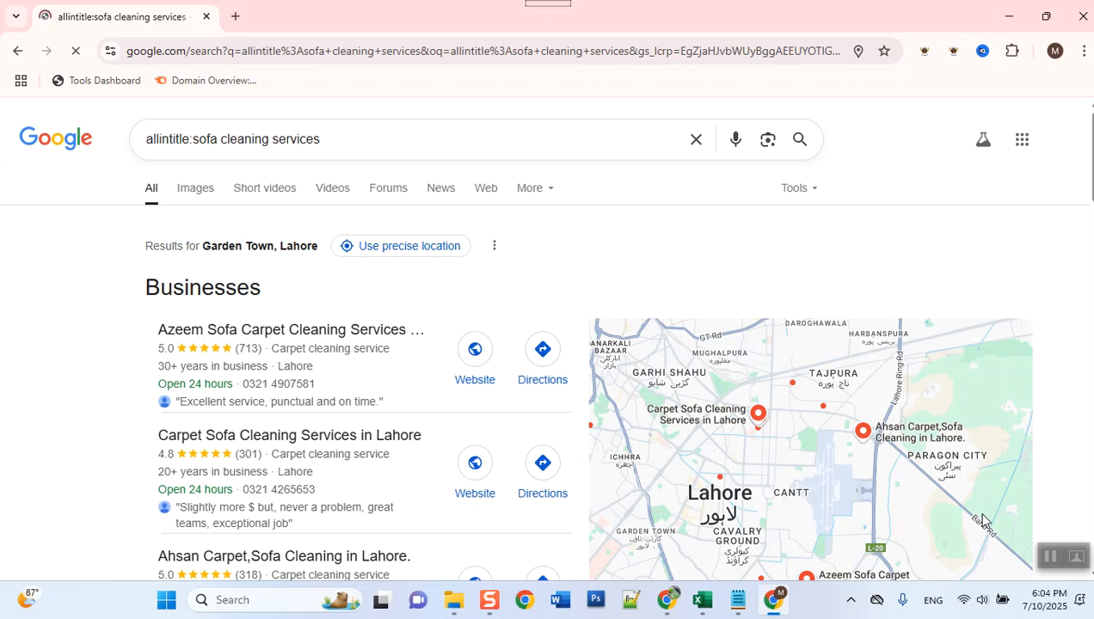
- Show the result count for the allintitle search and expand the Any time filter options
{"action": "mouse_move", "coordinate": [983, 520]}
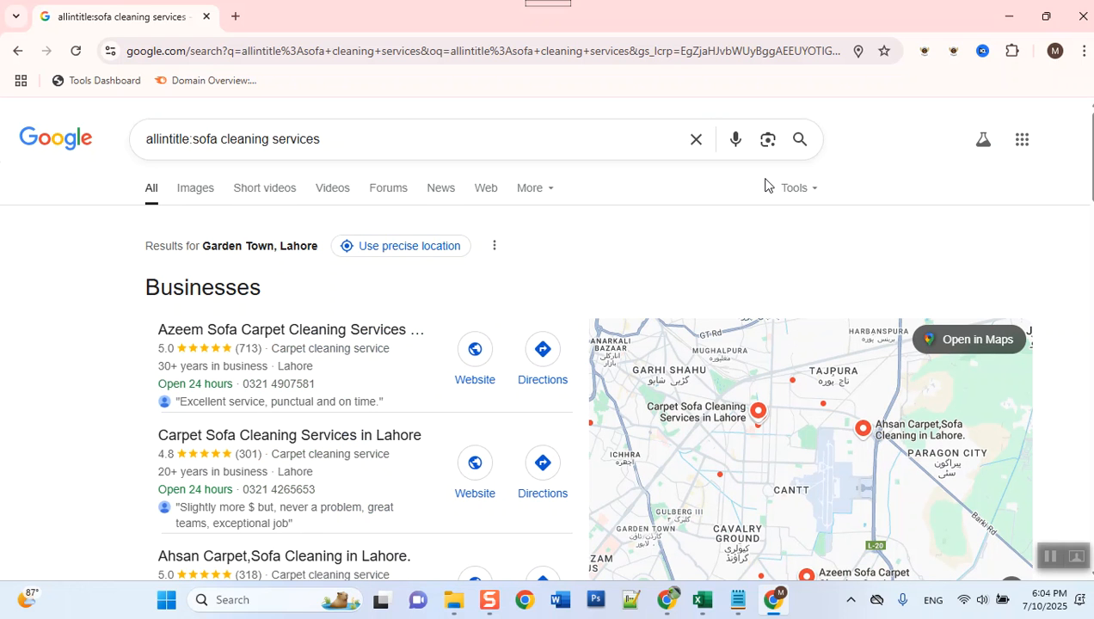
{"action": "left_click", "coordinate": [800, 190]}
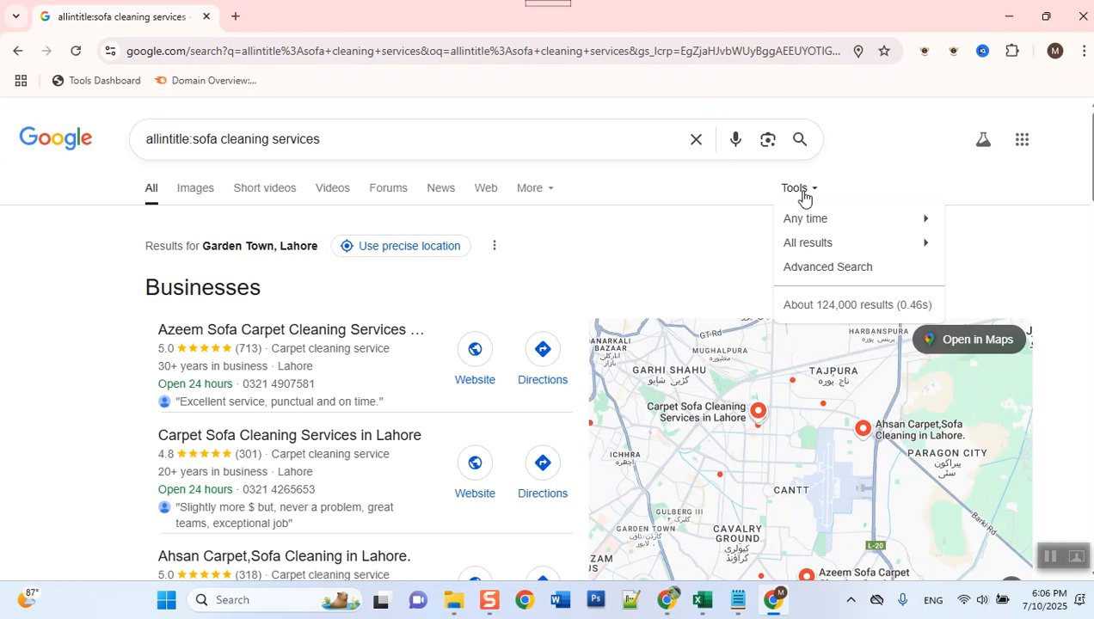
{"action": "left_click", "coordinate": [806, 219]}
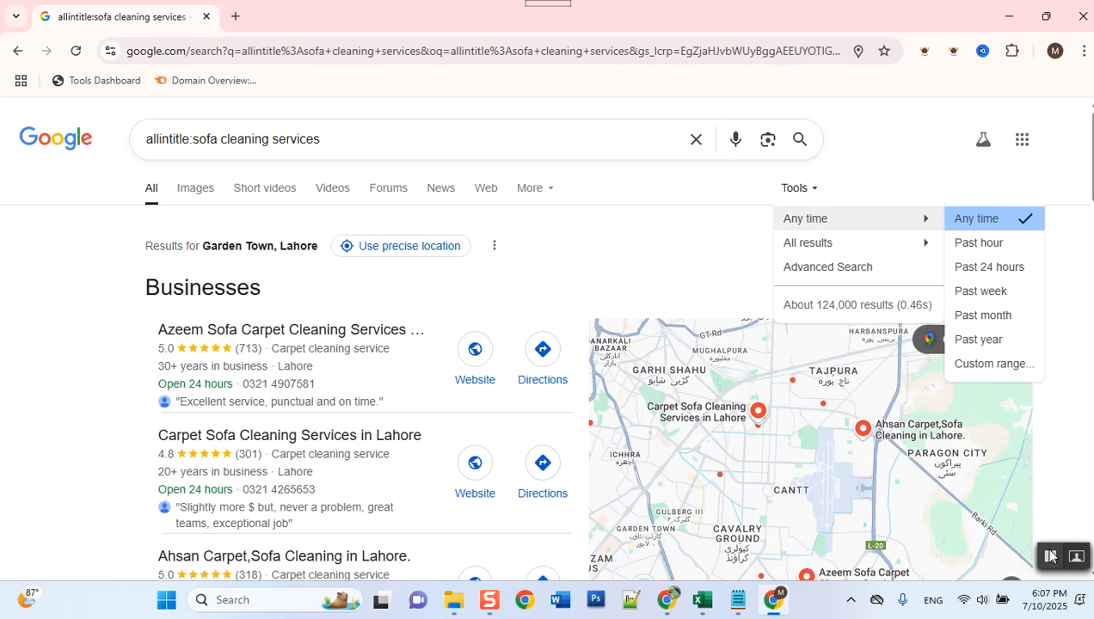